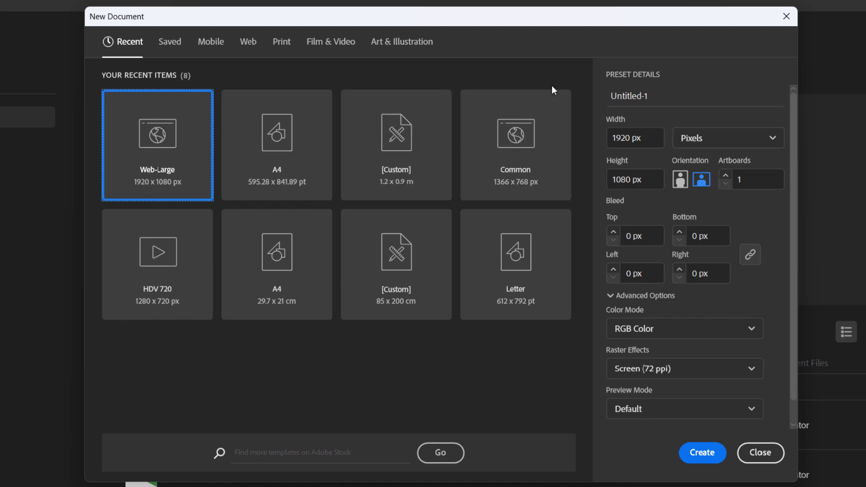
Name the new Web-Large document Test and open its additional document settings
{"action": "key", "text": "Tab"}
{"action": "type", "text": "Test"}
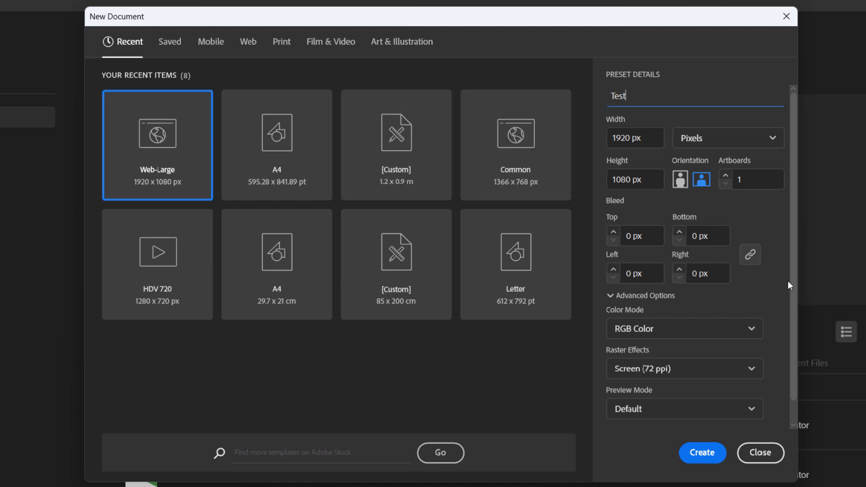
{"action": "scroll", "coordinate": [789, 282], "scroll_direction": "down", "scroll_amount": 2}
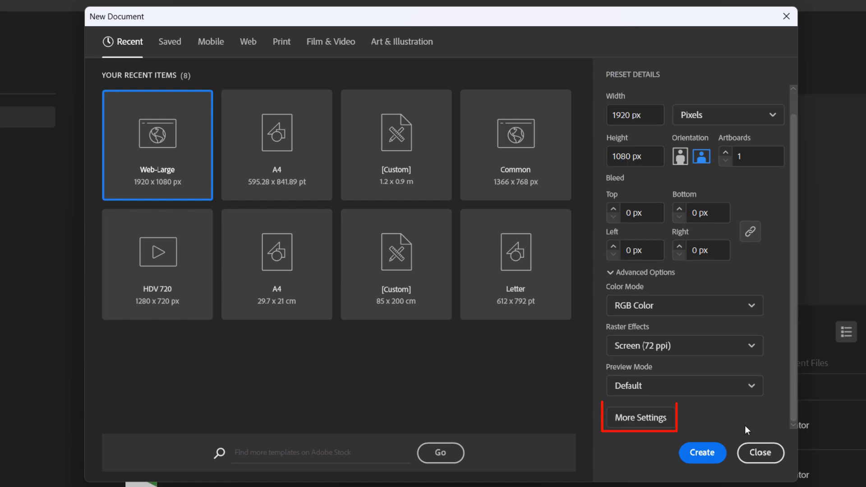
{"action": "left_click", "coordinate": [649, 419]}
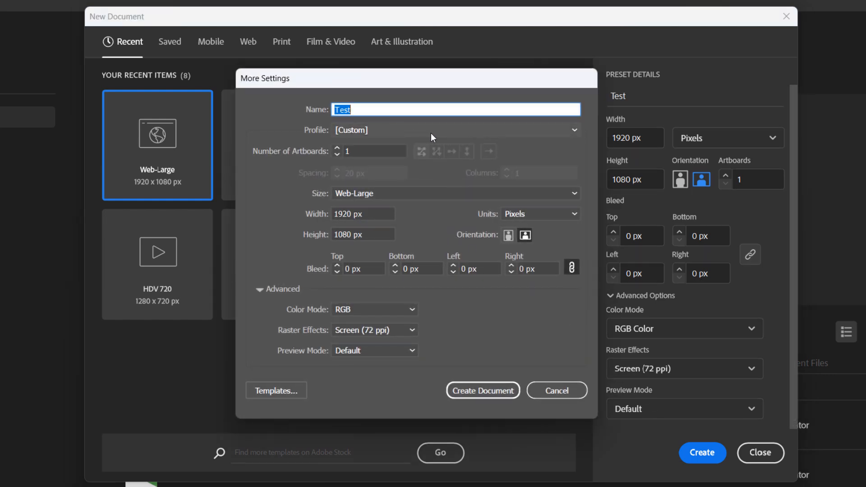
Keep the Custom profile and set the number of artboards to 2
{"action": "left_click", "coordinate": [456, 133]}
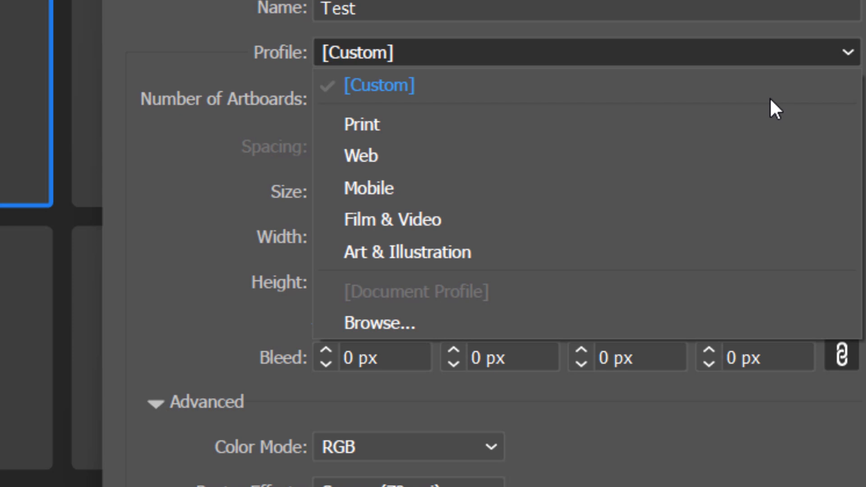
{"action": "left_click", "coordinate": [753, 1]}
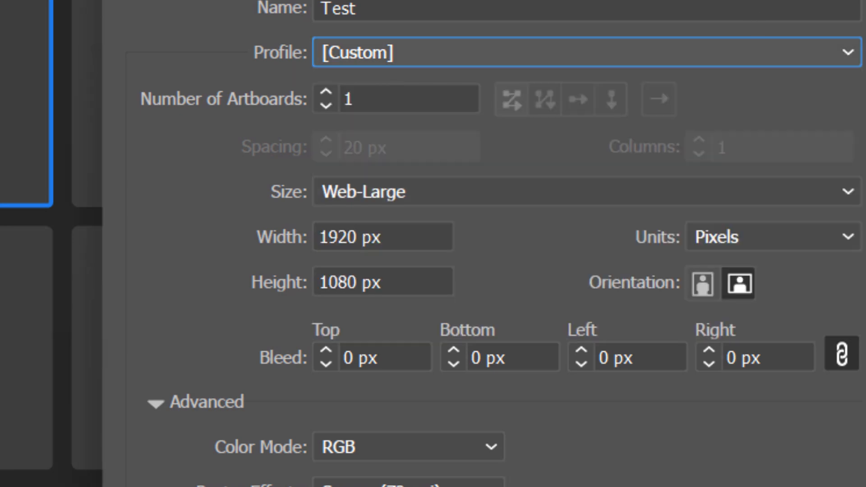
{"action": "key", "text": "Tab"}
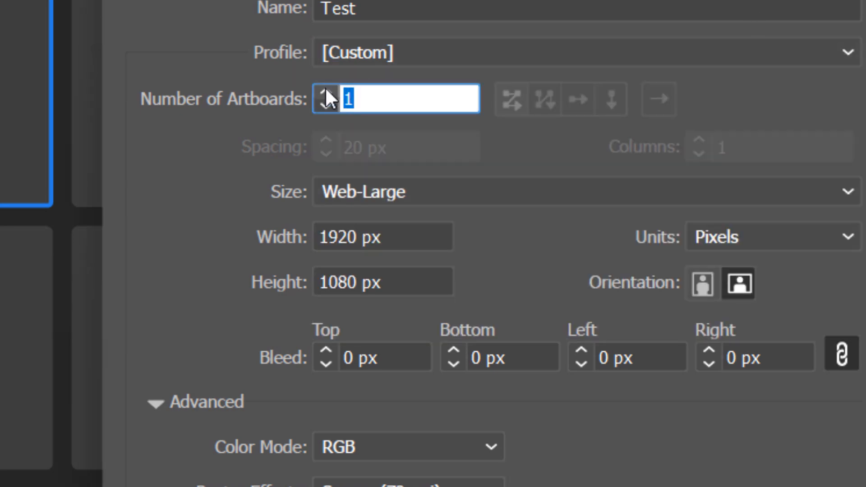
{"action": "left_click", "coordinate": [326, 89]}
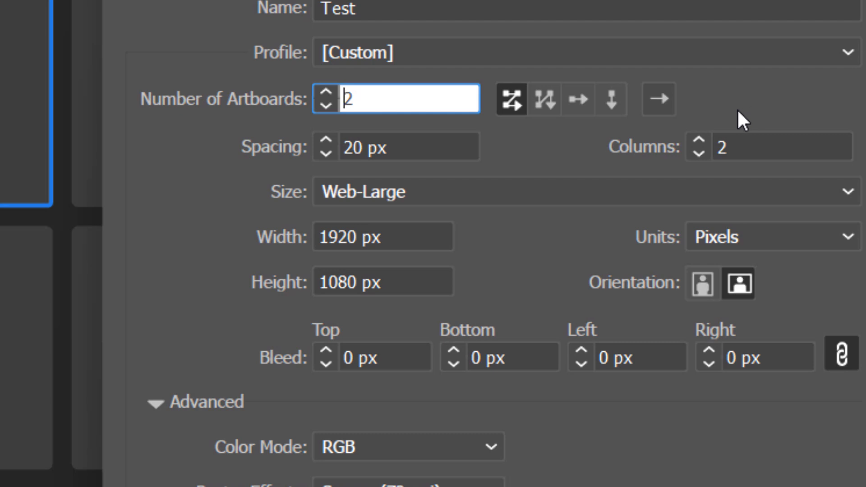
Keep the Web-Large size for the artboards and create the document
{"action": "left_click", "coordinate": [693, 192]}
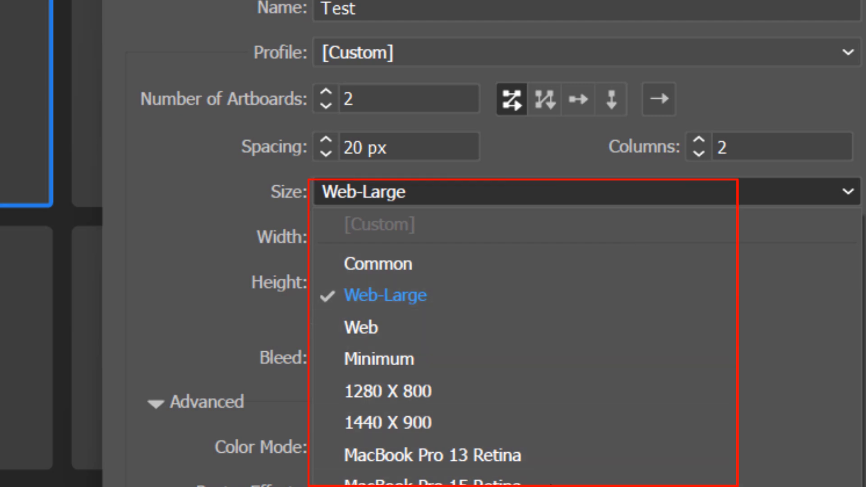
{"action": "left_click", "coordinate": [537, 295]}
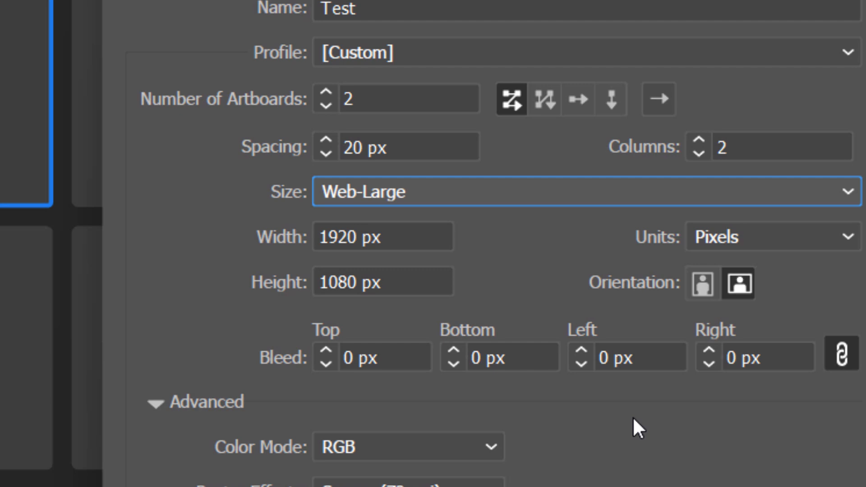
{"action": "left_click", "coordinate": [784, 189]}
{"action": "left_click", "coordinate": [463, 291]}
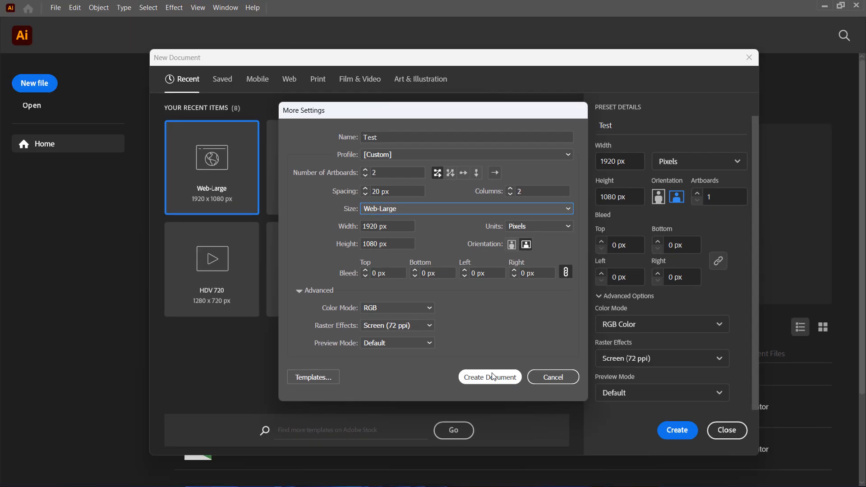
{"action": "left_click", "coordinate": [491, 377]}
{"action": "left_click", "coordinate": [677, 430]}
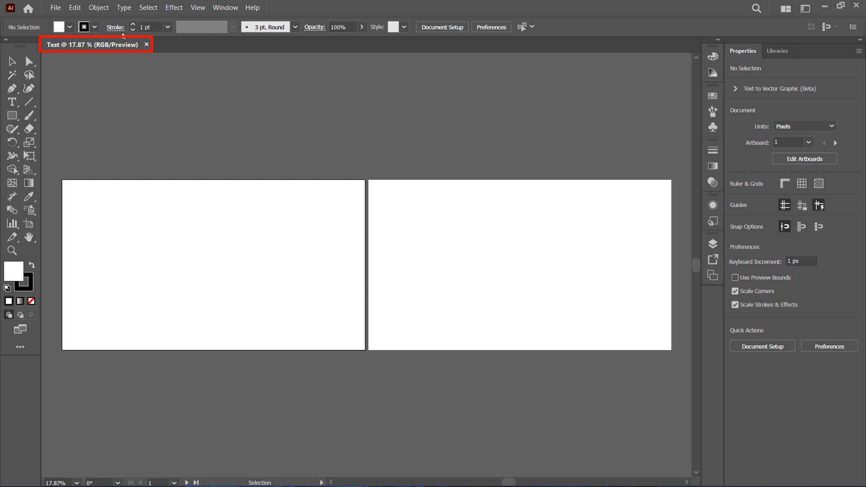
{"action": "left_click", "coordinate": [56, 8]}
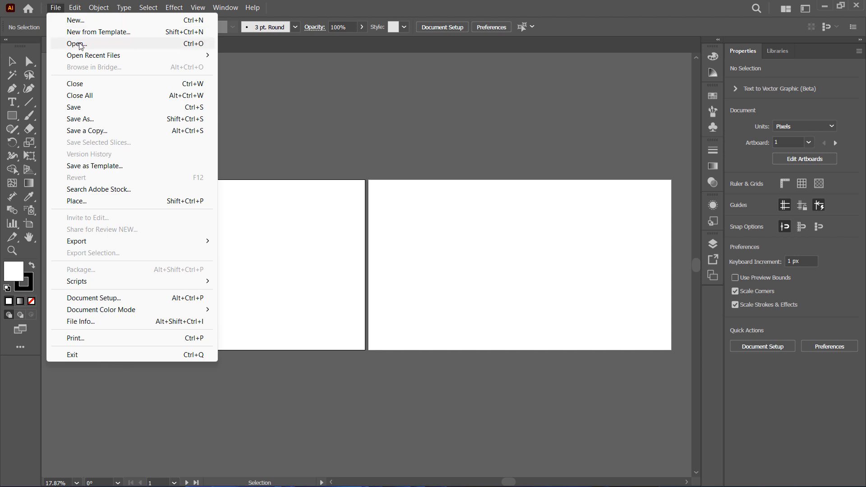
{"action": "left_click", "coordinate": [103, 45]}
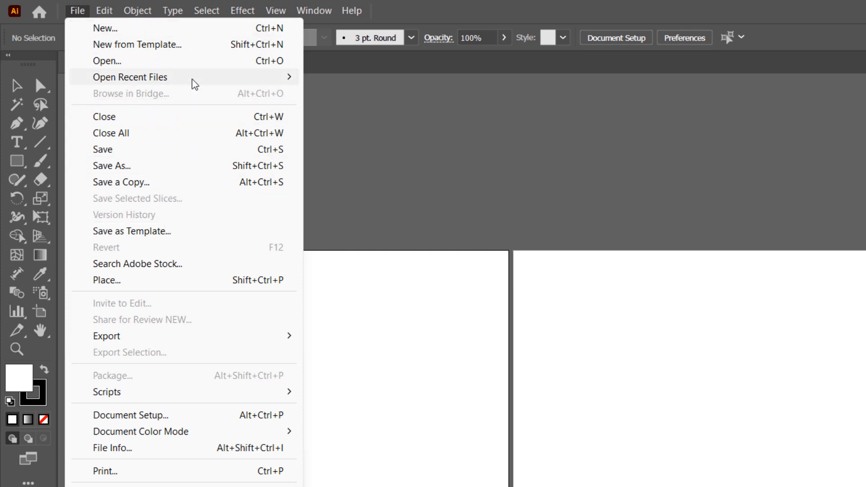
{"action": "mouse_move", "coordinate": [193, 84]}
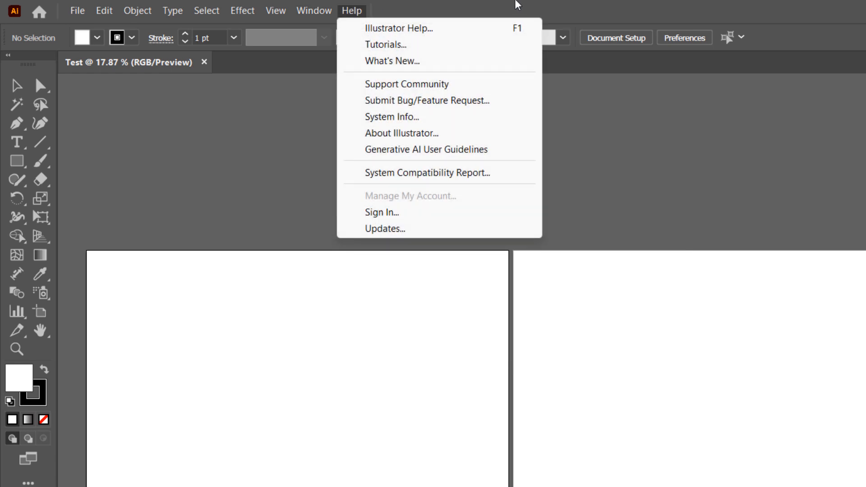
{"action": "left_click", "coordinate": [516, 6]}
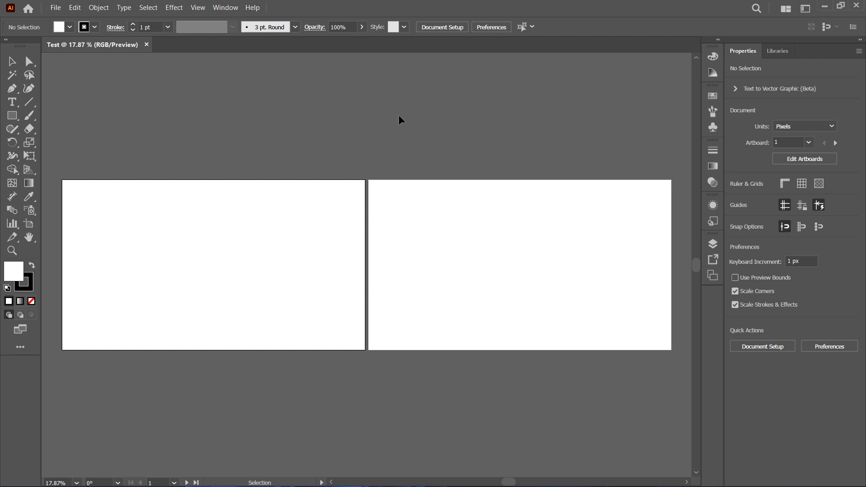
Choose the Essentials Classic workspace and reset it to its default layout
{"action": "left_click", "coordinate": [226, 7]}
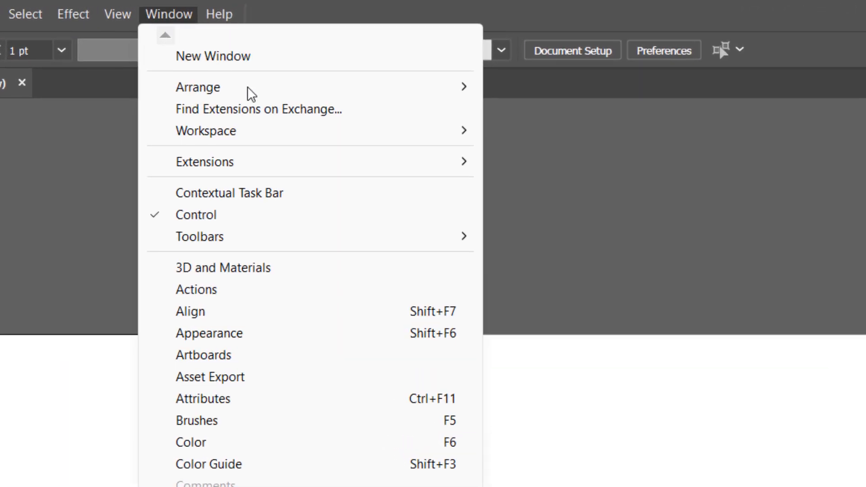
{"action": "mouse_move", "coordinate": [274, 131]}
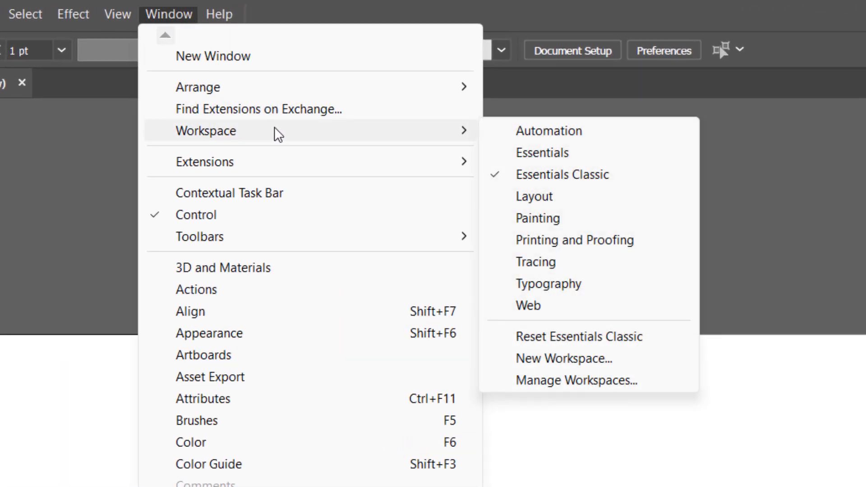
{"action": "left_click", "coordinate": [603, 174]}
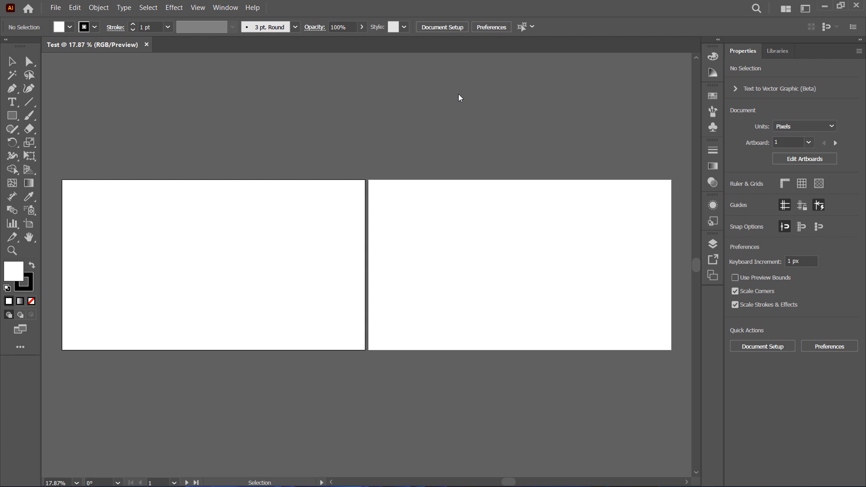
{"action": "left_click", "coordinate": [225, 9]}
{"action": "mouse_move", "coordinate": [297, 68]}
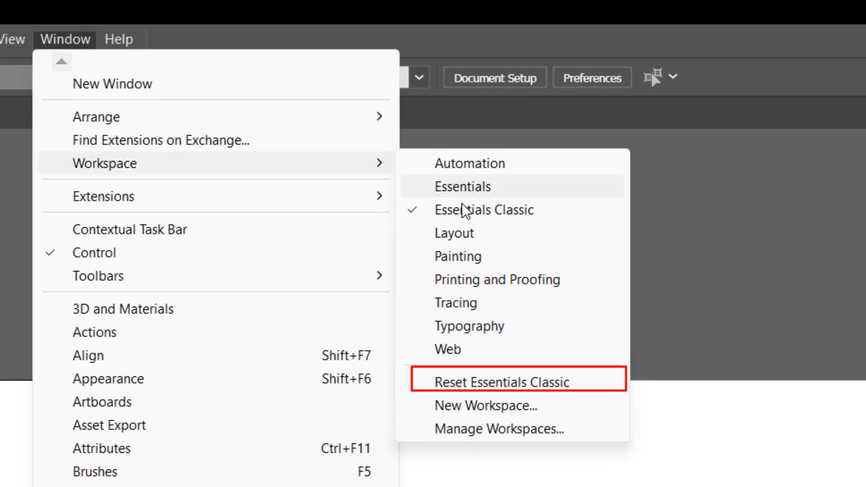
{"action": "left_click", "coordinate": [587, 381]}
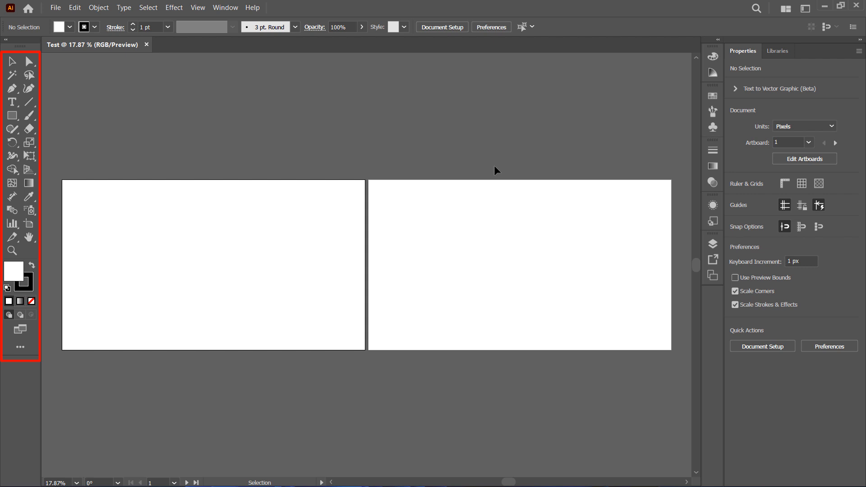
{"action": "key", "text": "XF86AudioLowerVolume"}
{"action": "key", "text": "XF86AudioLowerVolume"}
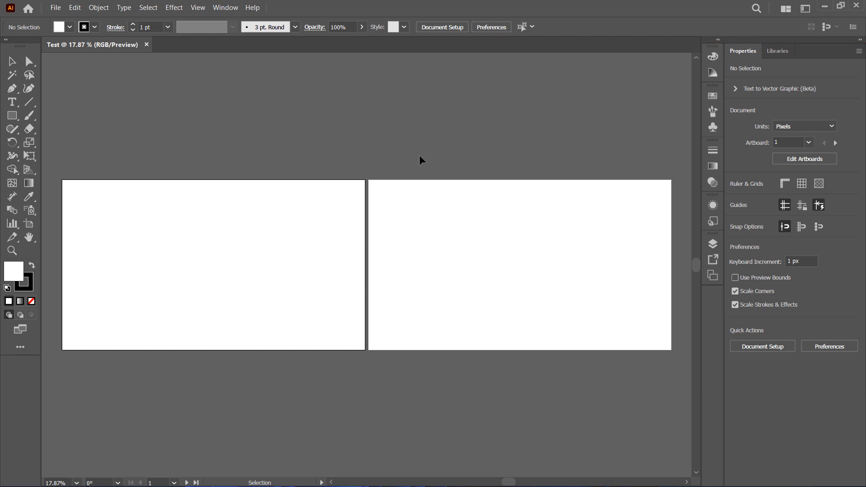
Save the document to the Desktop as Test.ai in Adobe Illustrator format, keeping the Illustrator 2020 version and default save options
{"action": "left_click", "coordinate": [56, 8]}
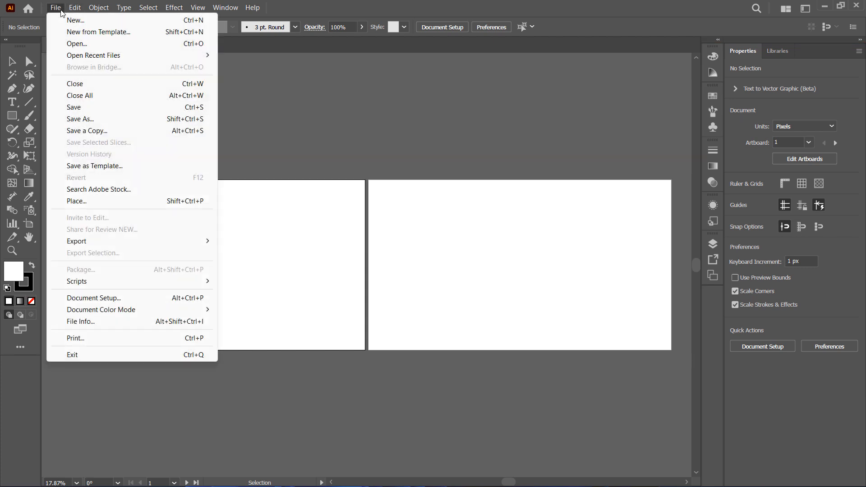
{"action": "left_click", "coordinate": [89, 111]}
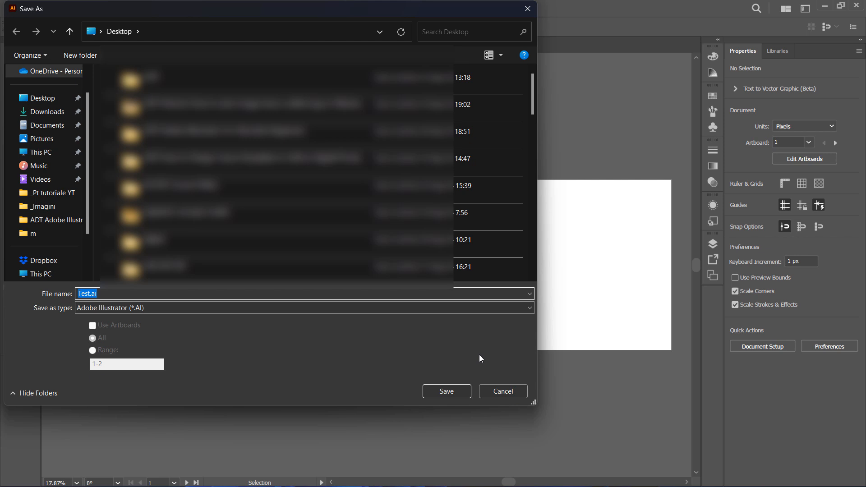
{"action": "left_click", "coordinate": [514, 307]}
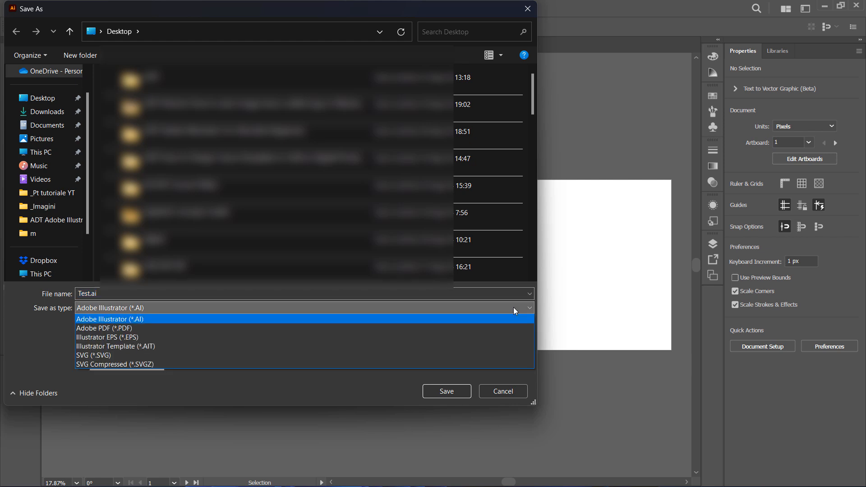
{"action": "left_click", "coordinate": [514, 307]}
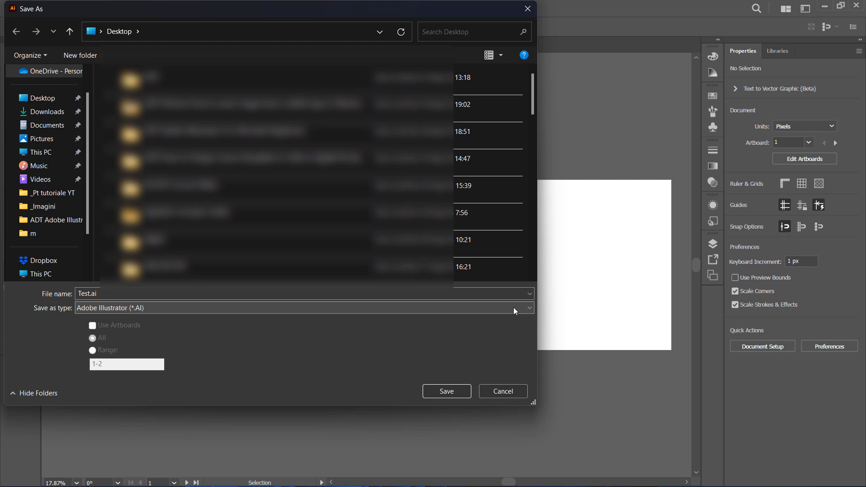
{"action": "left_click", "coordinate": [446, 391]}
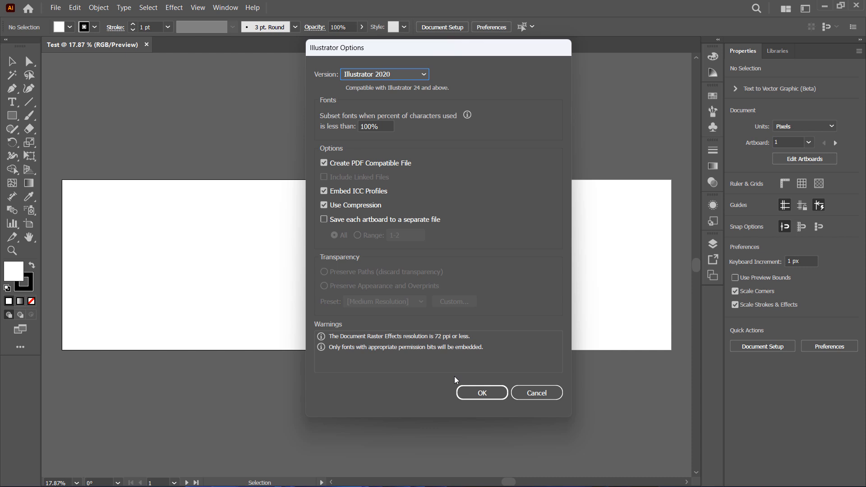
{"action": "left_click", "coordinate": [481, 393]}
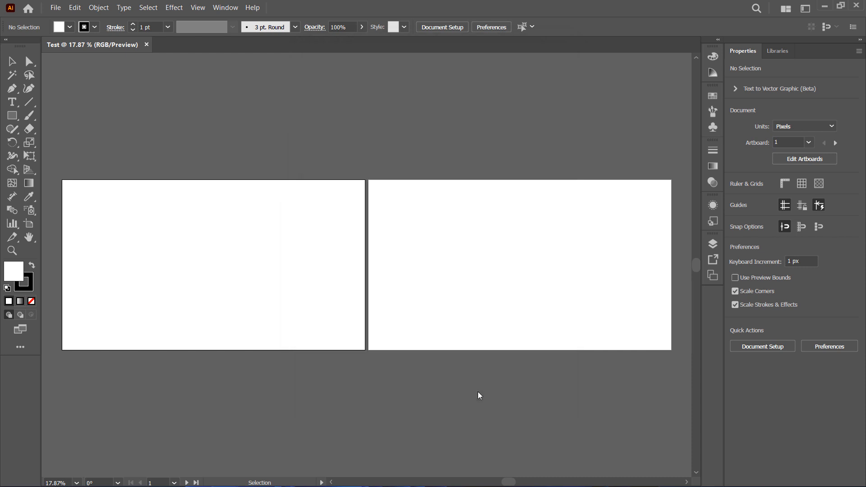
Open the Export As dialog for the document and examine the available export file formats
{"action": "left_click", "coordinate": [56, 8]}
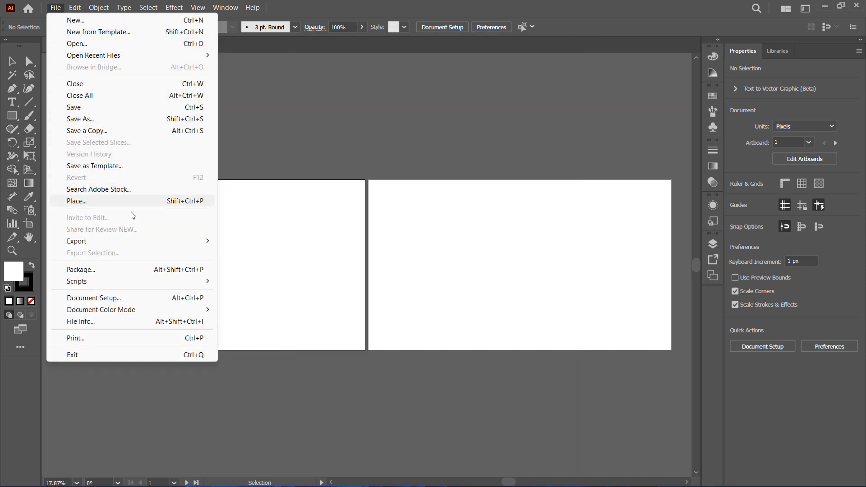
{"action": "mouse_move", "coordinate": [131, 240]}
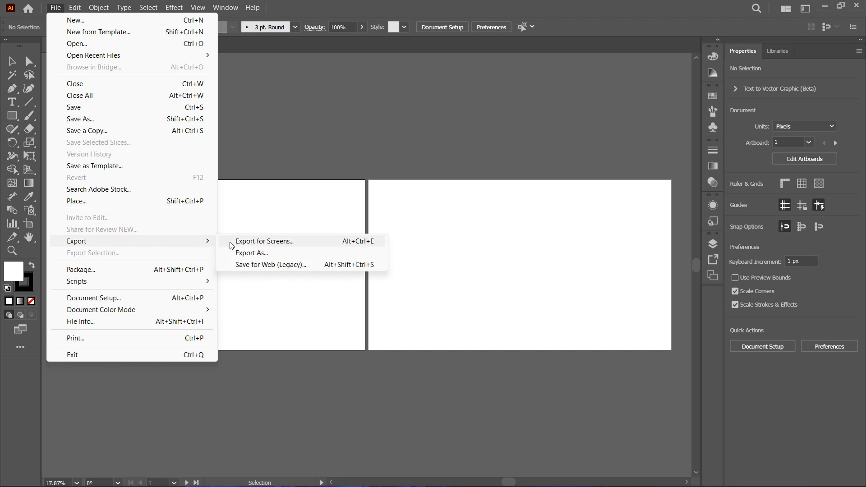
{"action": "left_click", "coordinate": [267, 253]}
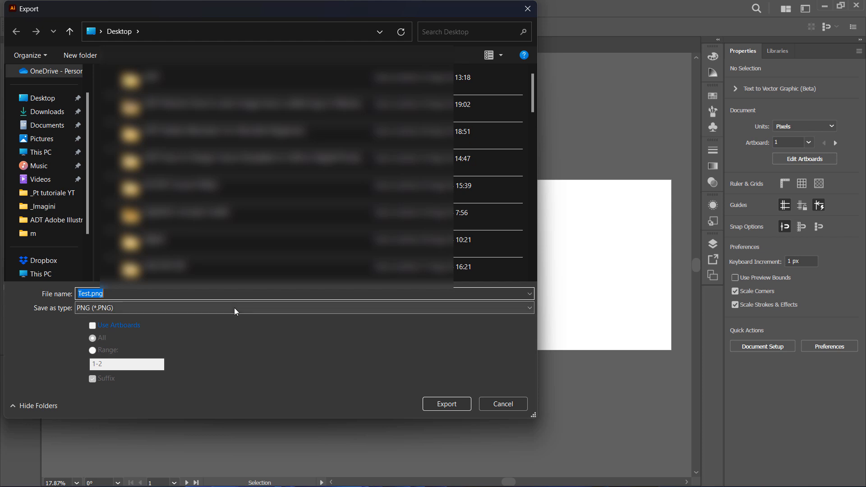
{"action": "left_click", "coordinate": [234, 307]}
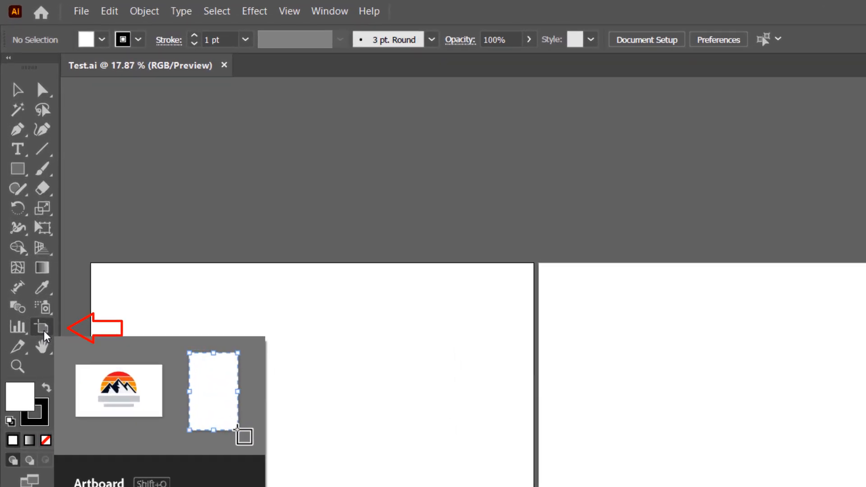
Add a third artboard beside Artboard 2 with the Artboard tool and delete it again
{"action": "left_click", "coordinate": [43, 328]}
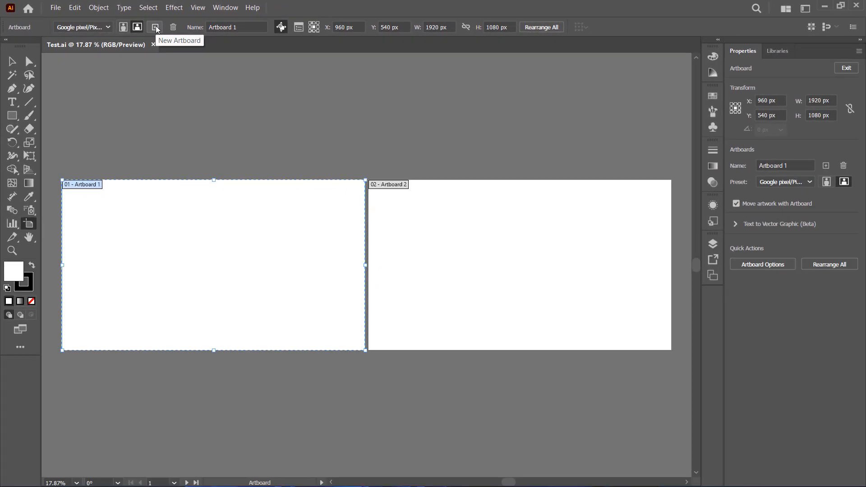
{"action": "left_click", "coordinate": [156, 27]}
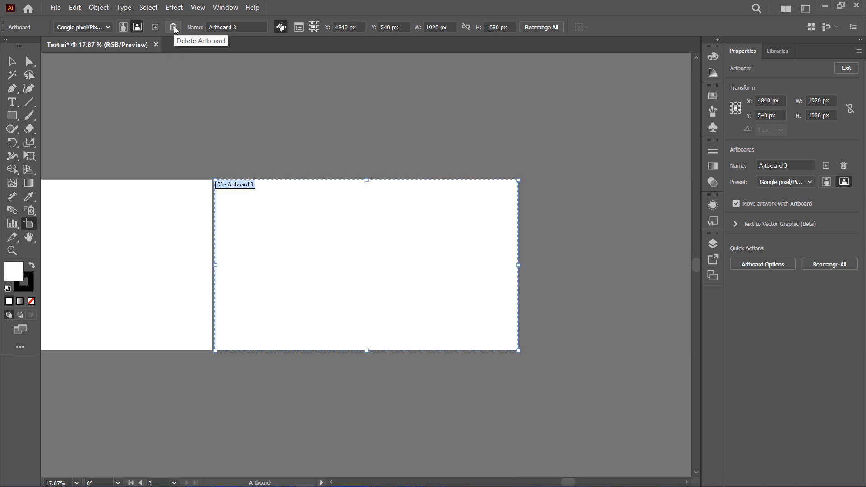
{"action": "left_click", "coordinate": [173, 27]}
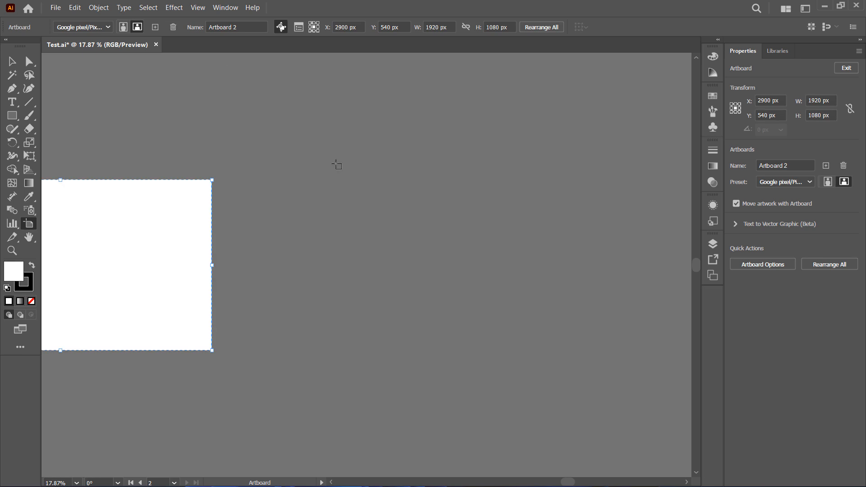
Pan the canvas with the Hand tool to bring both artboards into view
{"action": "left_click", "coordinate": [36, 242]}
{"action": "left_click_drag", "start_coordinate": [87, 232], "coordinate": [546, 230]}
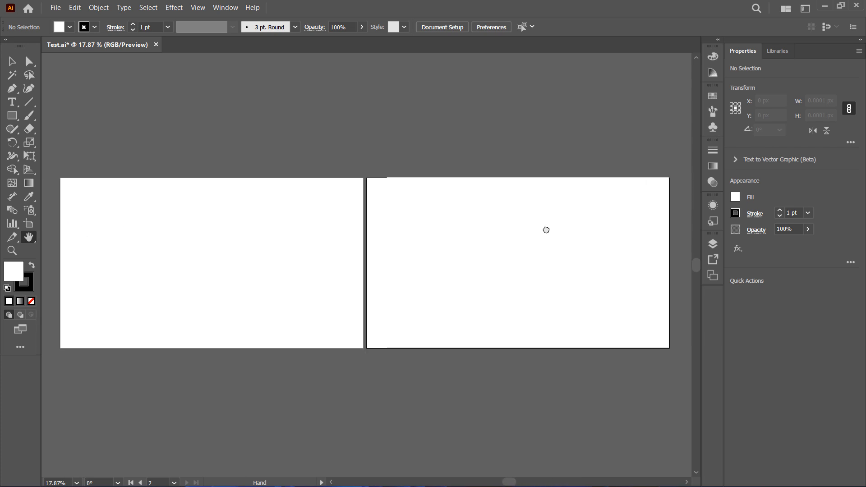
Magnify the view of the artboards with the Zoom tool and zoom back out until both artboards are fully in view
{"action": "left_click", "coordinate": [15, 250]}
{"action": "left_click_drag", "start_coordinate": [133, 227], "coordinate": [158, 204]}
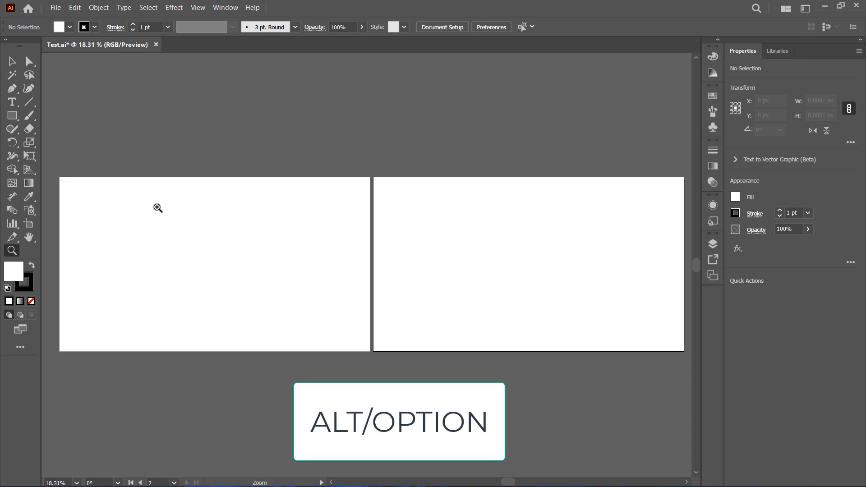
{"action": "left_click", "coordinate": [178, 235], "text": "alt"}
{"action": "left_click", "coordinate": [423, 279], "text": "alt"}
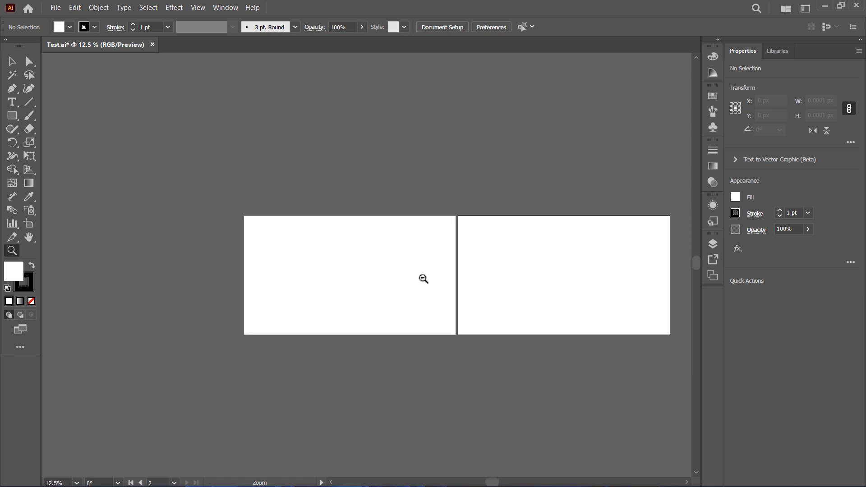
{"action": "left_click", "coordinate": [423, 279], "text": "alt"}
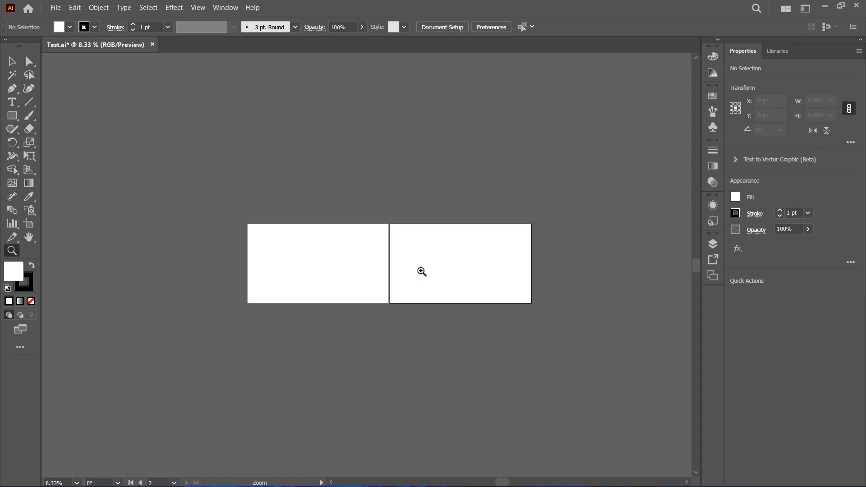
{"action": "left_click", "coordinate": [422, 272]}
{"action": "left_click", "coordinate": [422, 279], "text": "alt"}
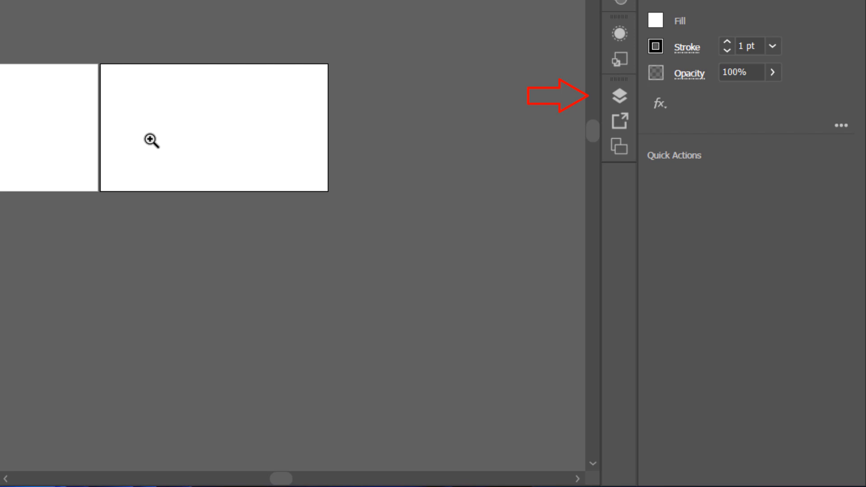
Open the Layers panel and locate its entry among the available panels
{"action": "left_click", "coordinate": [629, 100]}
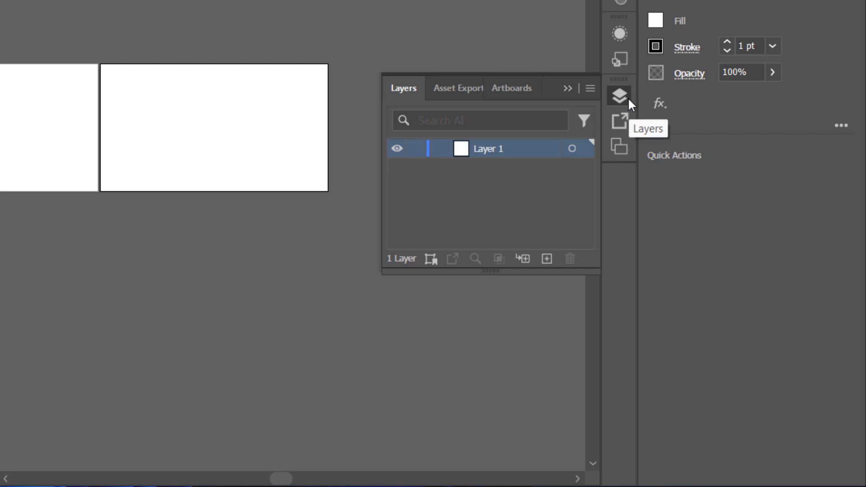
{"action": "left_click", "coordinate": [225, 8]}
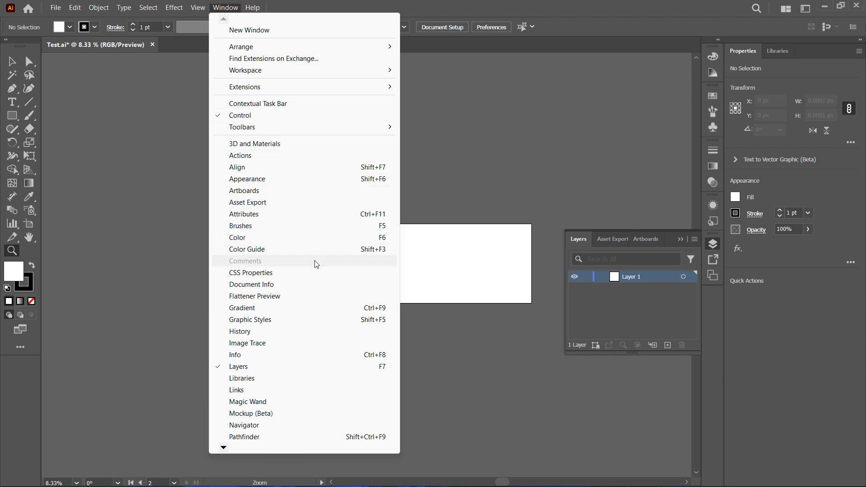
{"action": "left_click", "coordinate": [343, 366]}
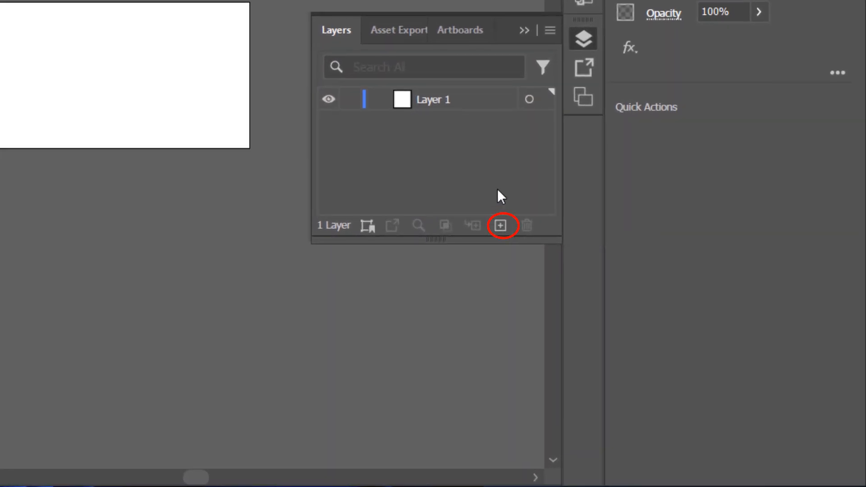
Create a new layer above Layer 1, rename it "Empty layer" and delete it again
{"action": "left_click", "coordinate": [502, 225]}
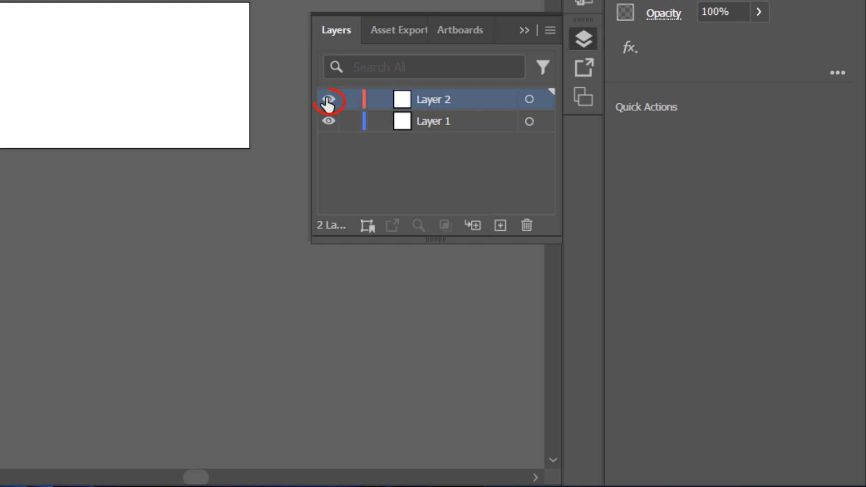
{"action": "double_click", "coordinate": [440, 100]}
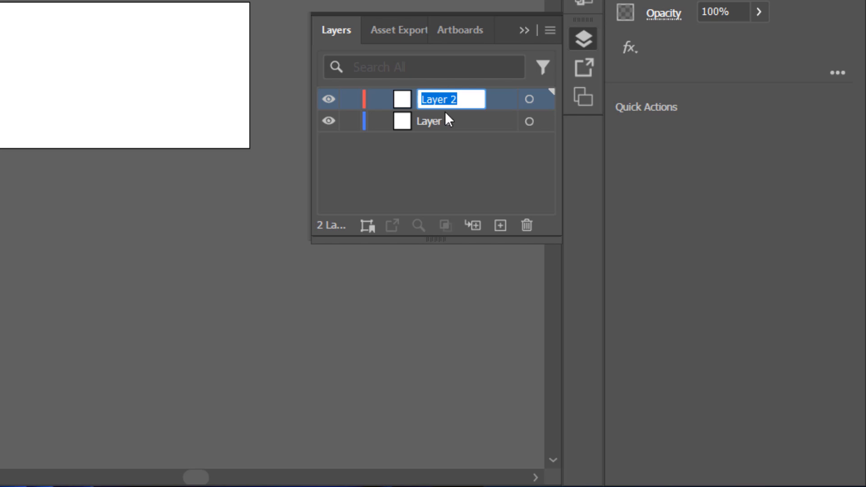
{"action": "type", "text": "Empty layer"}
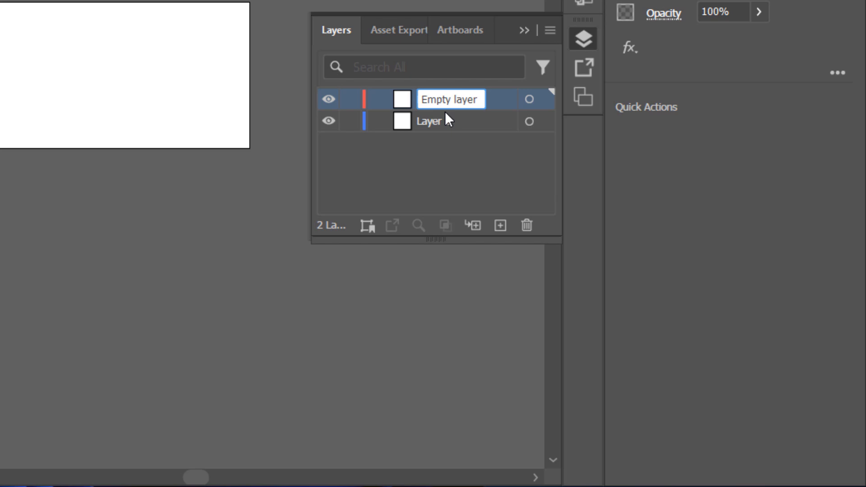
{"action": "key", "text": "Return"}
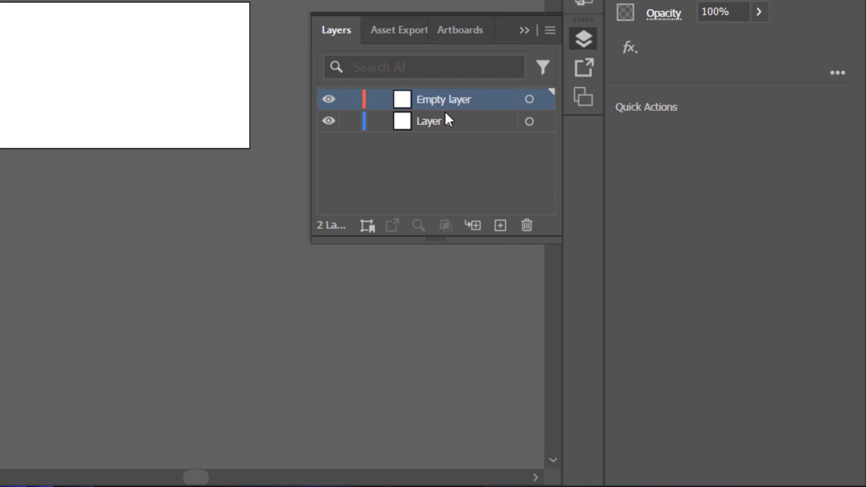
{"action": "left_click", "coordinate": [527, 225]}
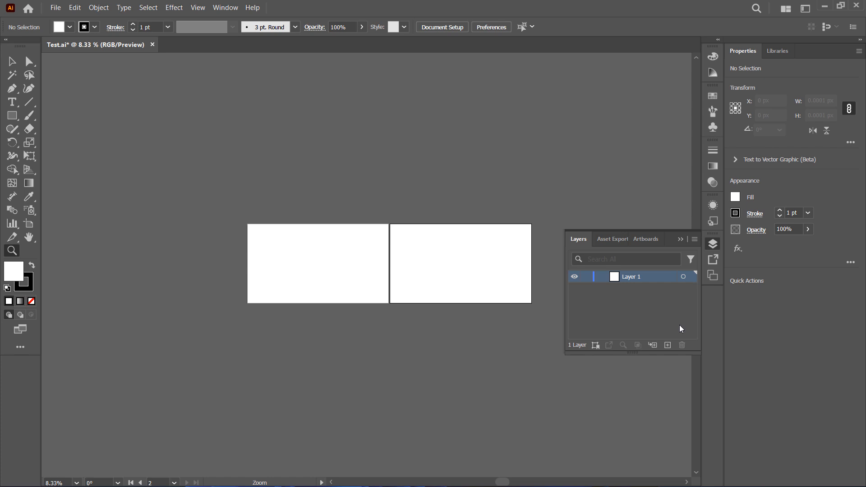
Draw a square about 600 px wide on the first artboard with the Rectangle tool, select it and delete it
{"action": "left_click", "coordinate": [12, 116]}
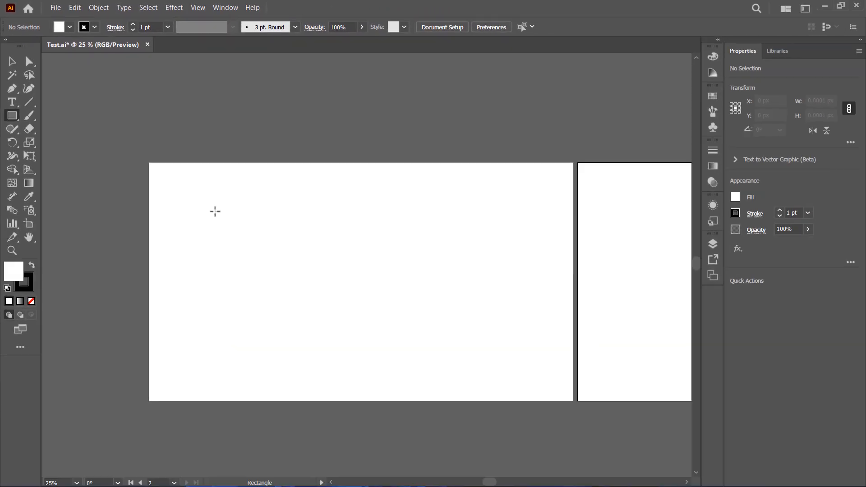
{"action": "left_click_drag", "start_coordinate": [215, 211], "coordinate": [348, 247]}
{"action": "key", "text": "shift"}
{"action": "key", "text": "v"}
{"action": "left_click_drag", "start_coordinate": [171, 171], "coordinate": [386, 383]}
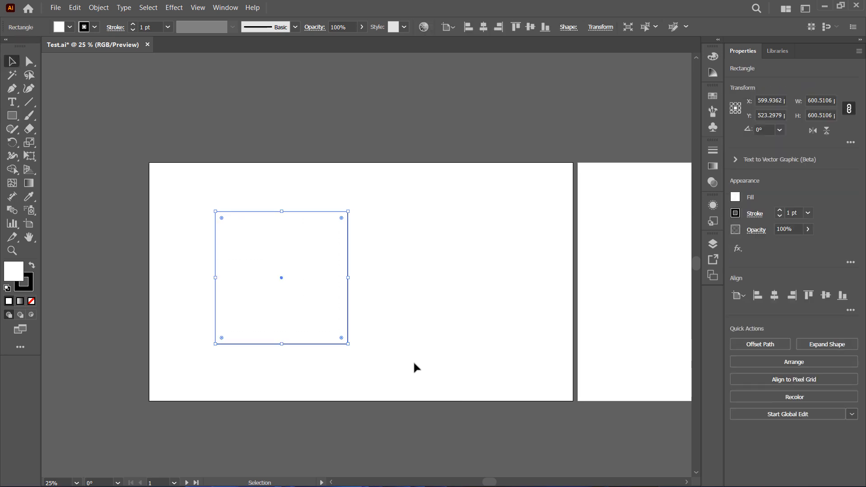
{"action": "key", "text": "Delete"}
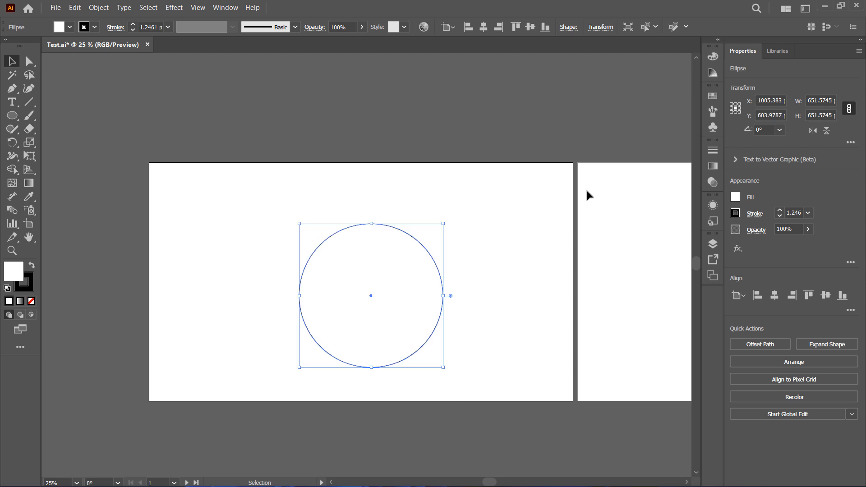
Reshape the circle into an egg with the Direct Selection tool by moving its top anchor point about 178 px upward
{"action": "left_click", "coordinate": [33, 64]}
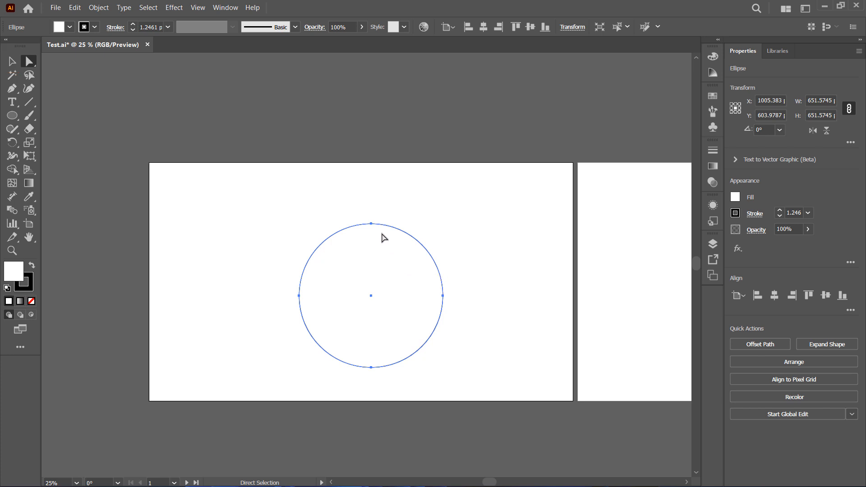
{"action": "left_click_drag", "start_coordinate": [371, 224], "coordinate": [373, 216]}
{"action": "left_click", "coordinate": [373, 212]}
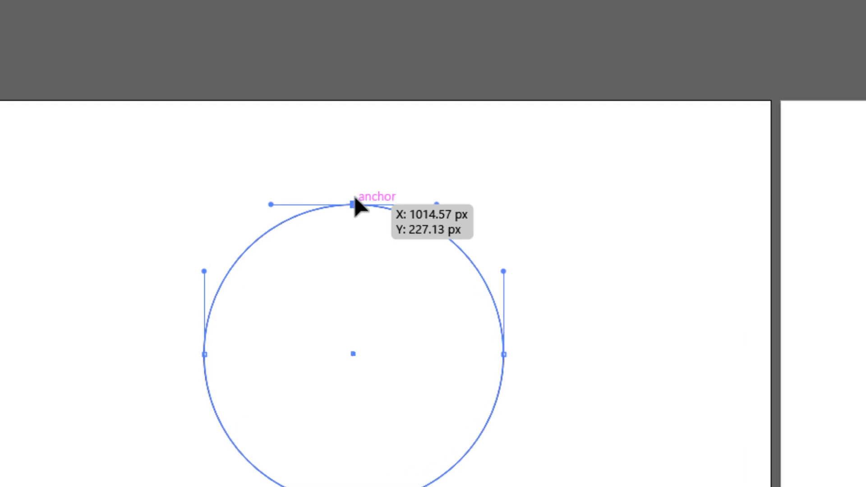
{"action": "left_click_drag", "start_coordinate": [354, 202], "coordinate": [360, 122]}
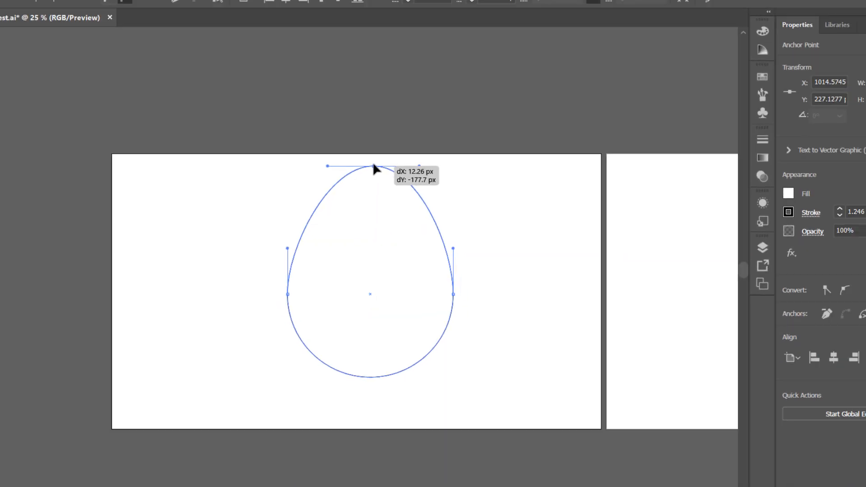
{"action": "left_click_drag", "start_coordinate": [373, 165], "coordinate": [373, 165]}
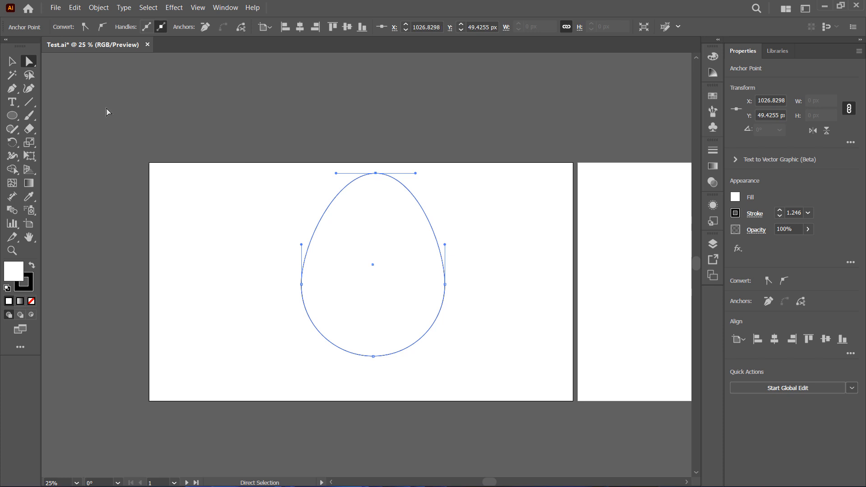
Select the whole egg shape and fill it with a yellow swatch
{"action": "left_click", "coordinate": [12, 64]}
{"action": "left_click_drag", "start_coordinate": [274, 167], "coordinate": [497, 375]}
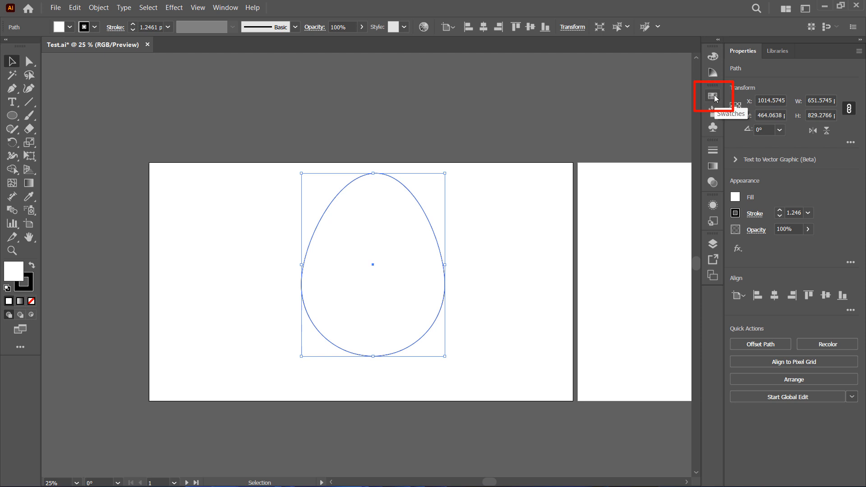
{"action": "left_click", "coordinate": [713, 97]}
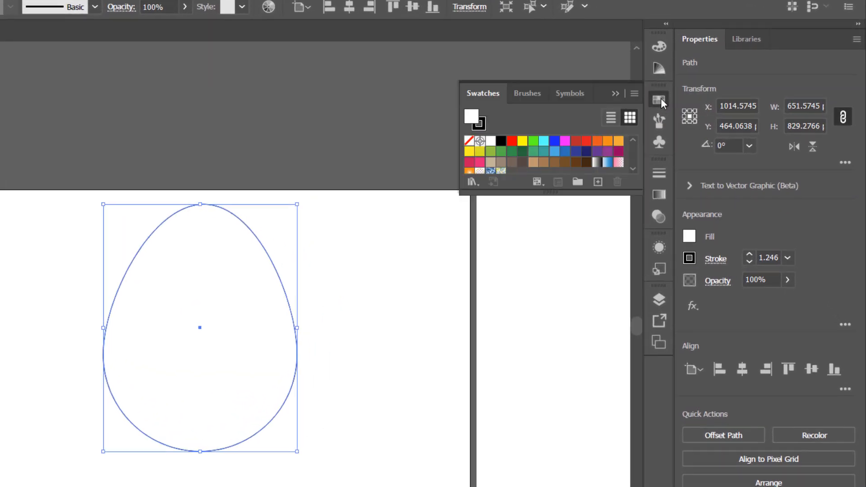
{"action": "left_click", "coordinate": [469, 153]}
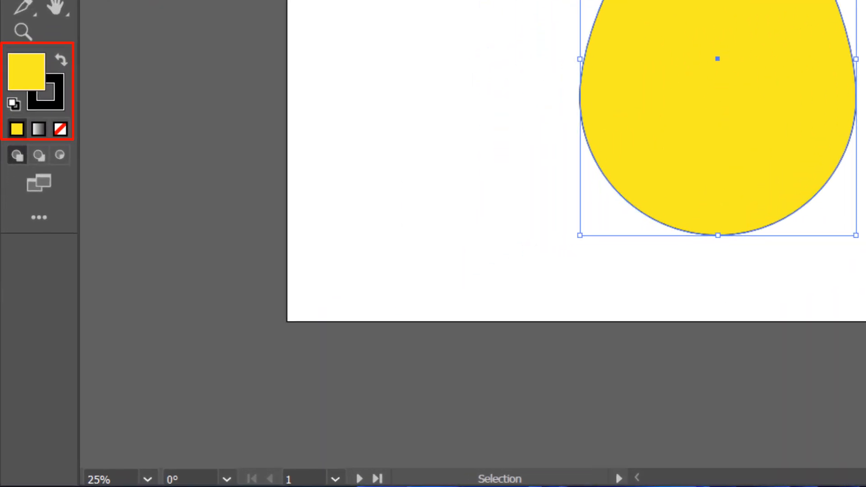
Increase the egg's stroke weight to 11 pt
{"action": "left_click", "coordinate": [778, 211]}
{"action": "left_click", "coordinate": [779, 210]}
{"action": "left_click", "coordinate": [779, 211]}
{"action": "left_click", "coordinate": [778, 210]}
{"action": "left_click", "coordinate": [778, 210]}
{"action": "left_click", "coordinate": [778, 211]}
{"action": "left_click", "coordinate": [779, 210]}
{"action": "left_click", "coordinate": [779, 211]}
{"action": "left_click", "coordinate": [779, 211]}
{"action": "left_click", "coordinate": [778, 211]}
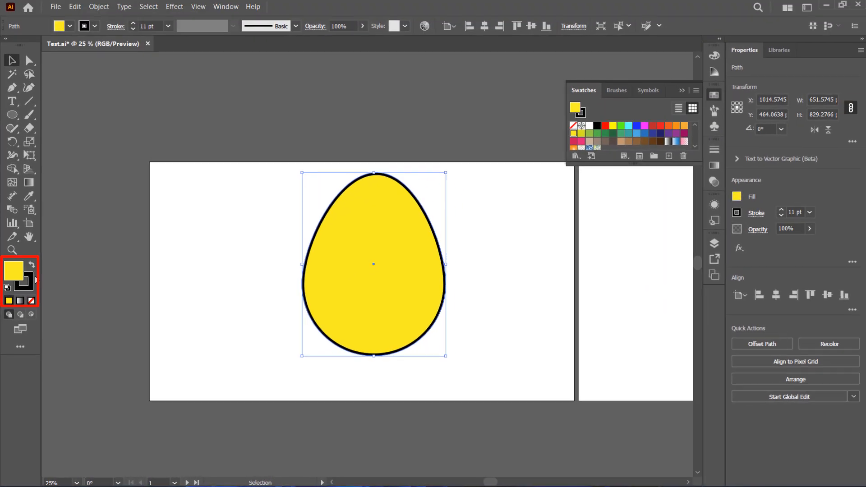
Change the egg's fill to the red colour b71a1a in the Color Picker
{"action": "double_click", "coordinate": [14, 275]}
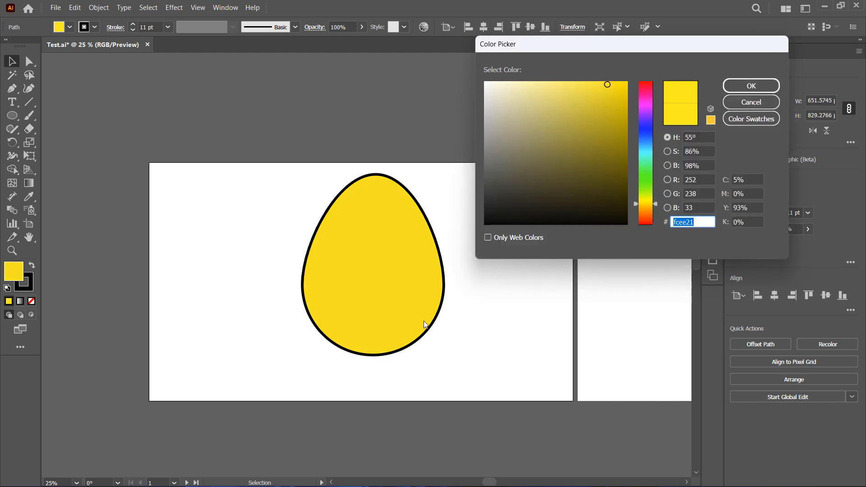
{"action": "type", "text": "b71a1a"}
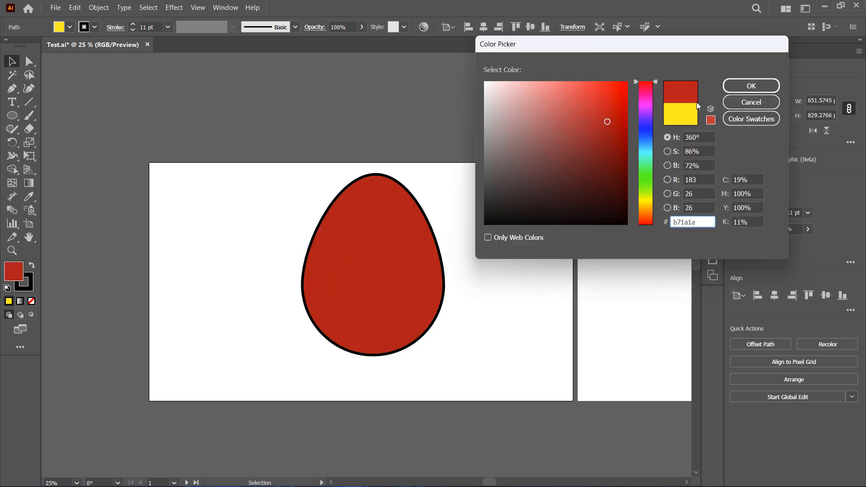
{"action": "left_click", "coordinate": [755, 83]}
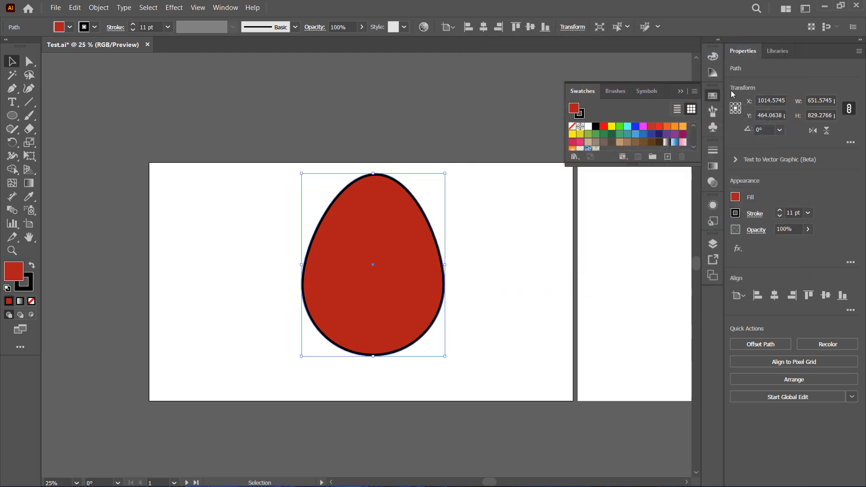
Move the blue hexagon so it overlaps the egg's left side and set its fill to None
{"action": "left_click", "coordinate": [31, 302]}
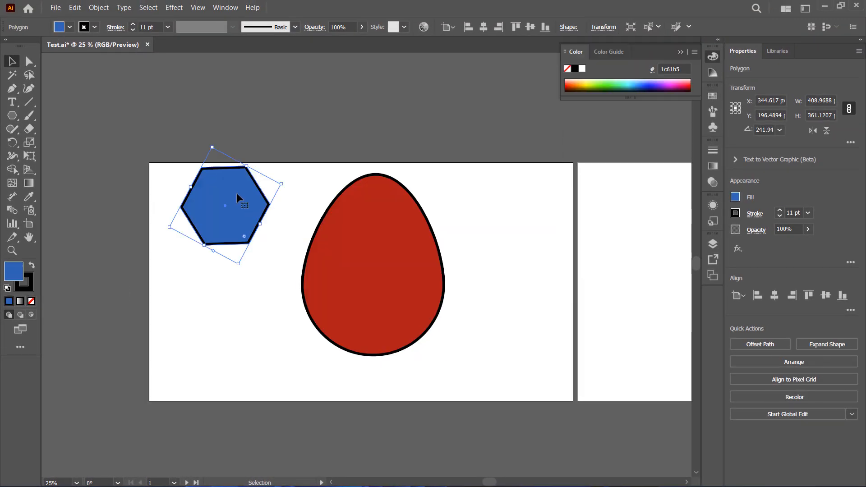
{"action": "left_click_drag", "start_coordinate": [242, 202], "coordinate": [328, 259]}
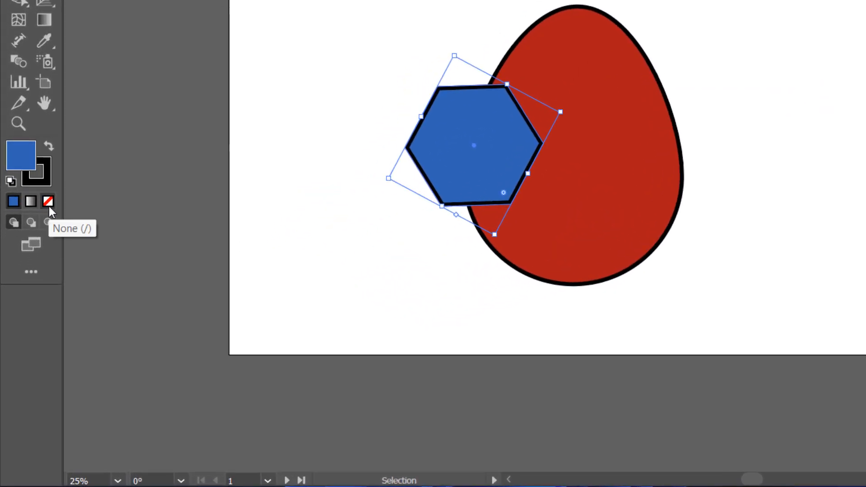
{"action": "left_click", "coordinate": [49, 206]}
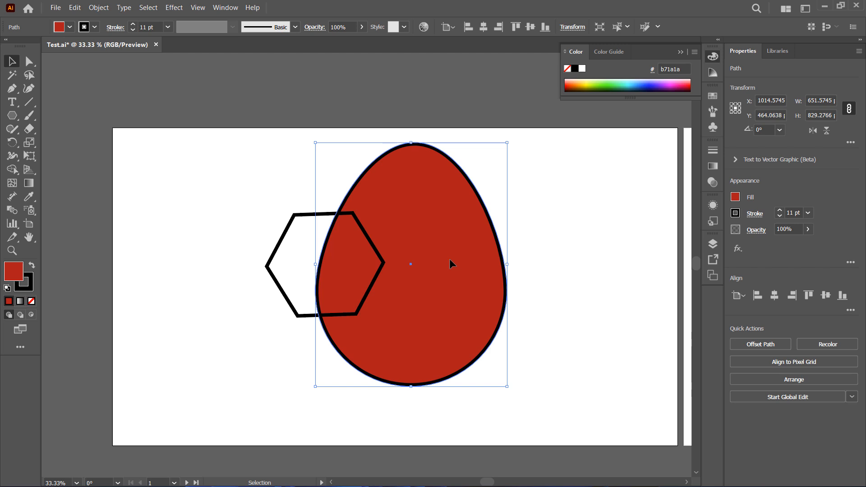
Bring the red egg to the front so it covers the overlapping part of the hexagon
{"action": "right_click", "coordinate": [451, 260]}
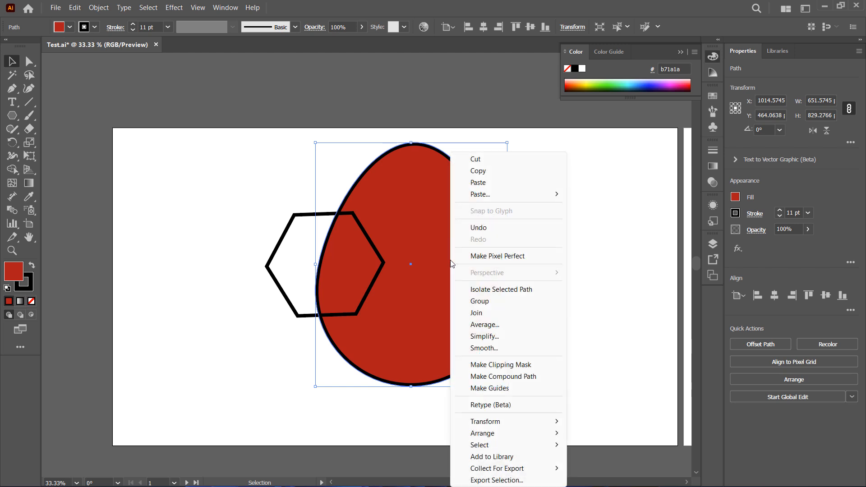
{"action": "right_click", "coordinate": [453, 260]}
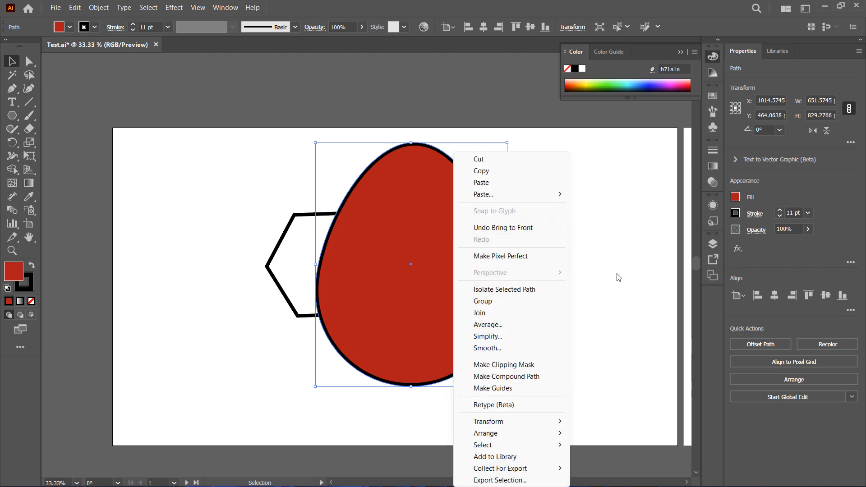
{"action": "mouse_move", "coordinate": [556, 434]}
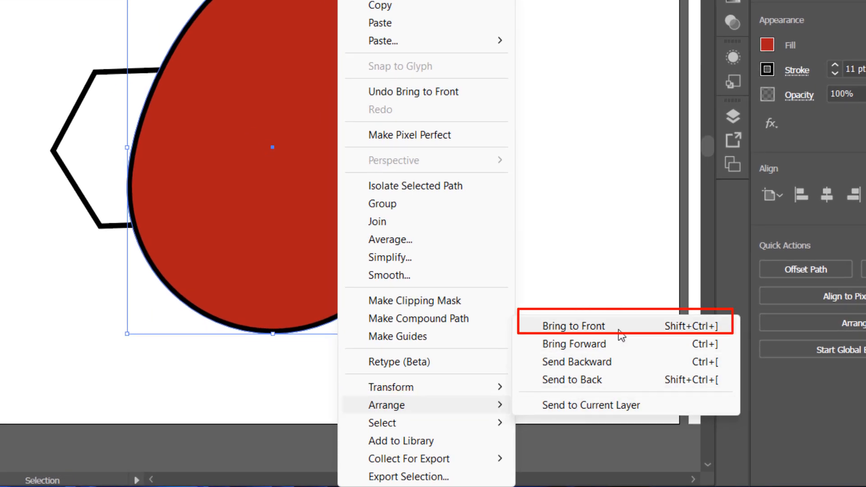
{"action": "left_click", "coordinate": [620, 333]}
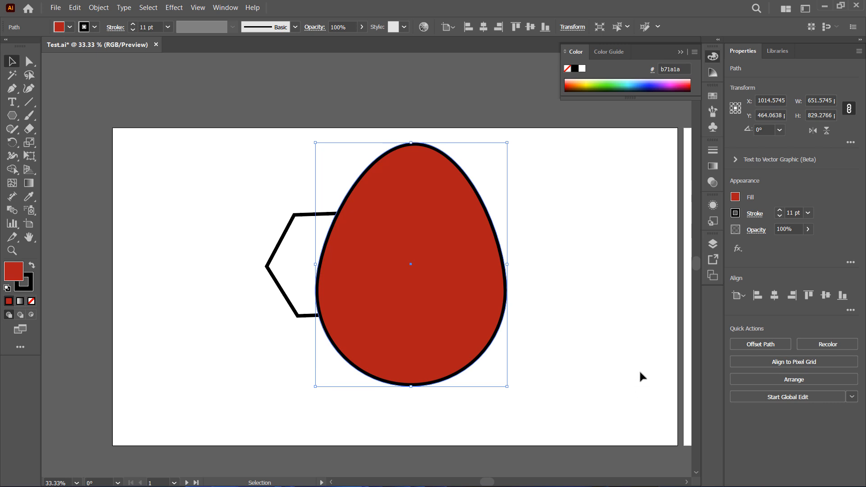
Open the Layers panel and expand Layer 1 to examine the stacking order of its objects
{"action": "left_click", "coordinate": [713, 245]}
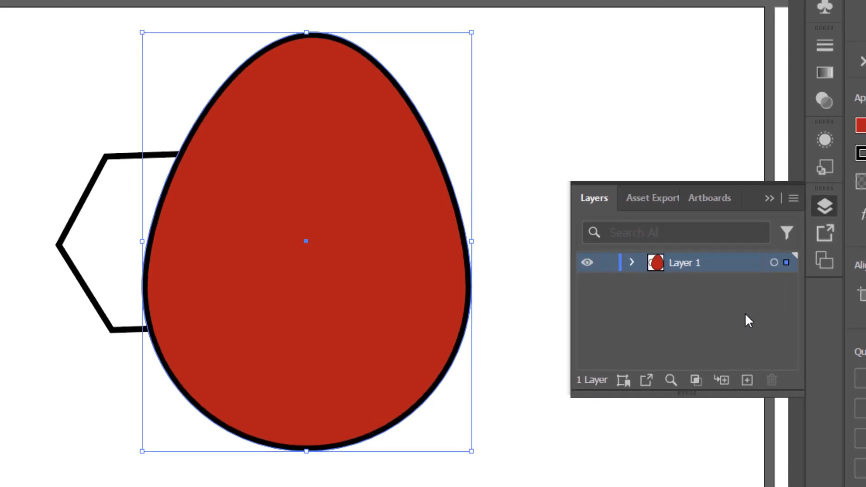
{"action": "left_click", "coordinate": [632, 260]}
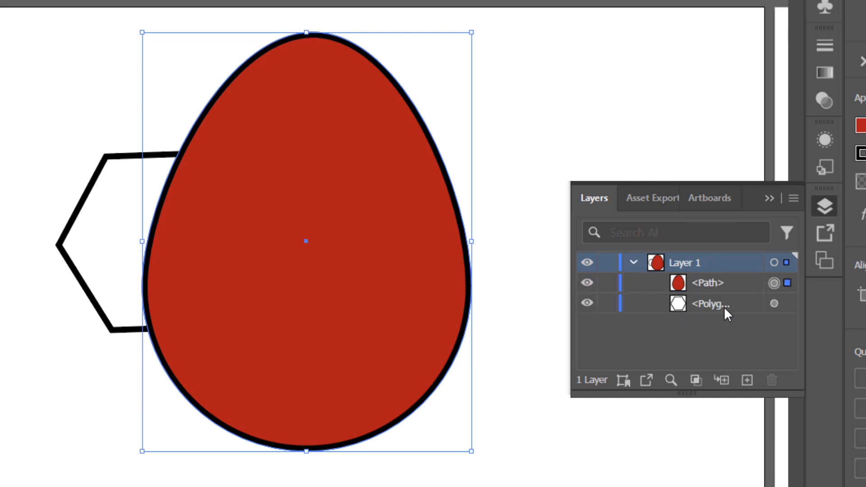
Cut the hexagon out of Layer 1 and paste it in front on a newly created layer
{"action": "left_click", "coordinate": [774, 303]}
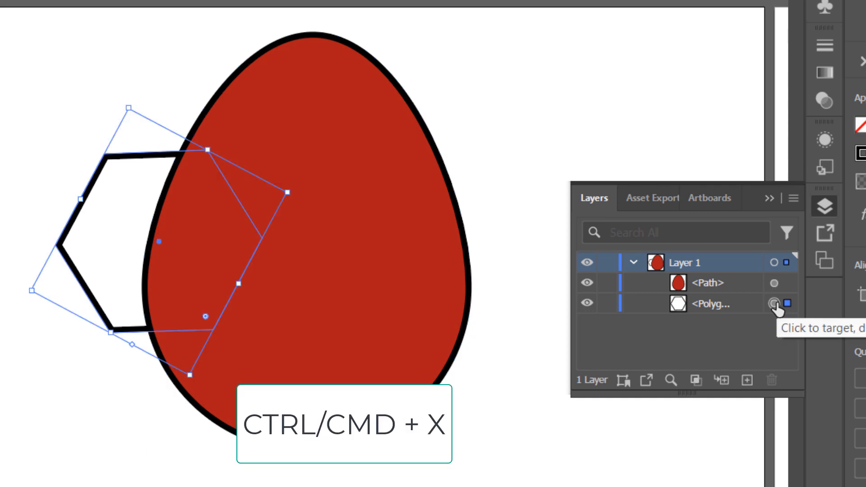
{"action": "key", "text": "ctrl+x"}
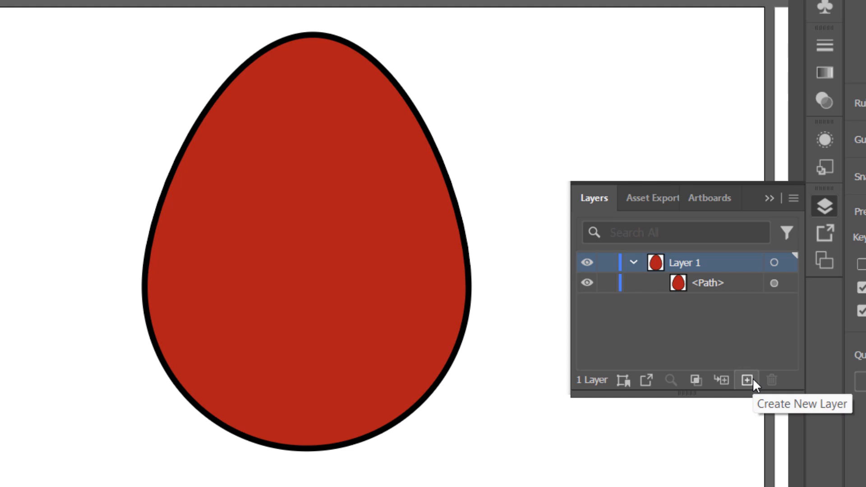
{"action": "left_click", "coordinate": [747, 381]}
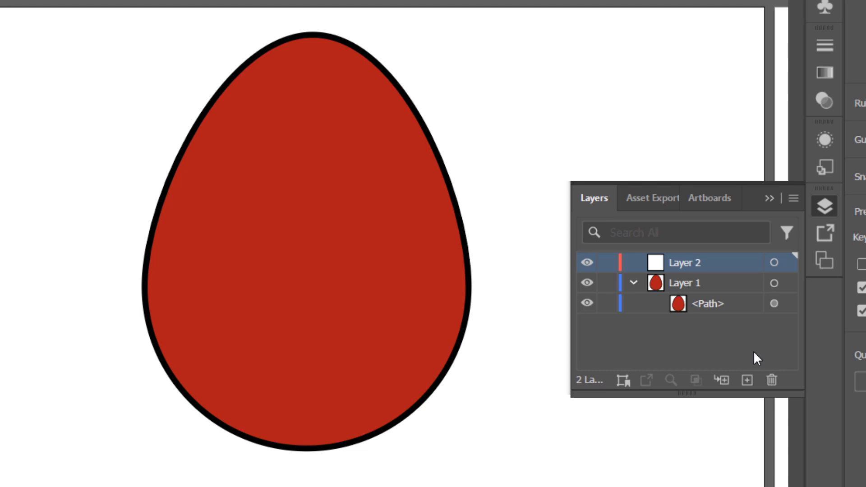
{"action": "key", "text": "ctrl+f"}
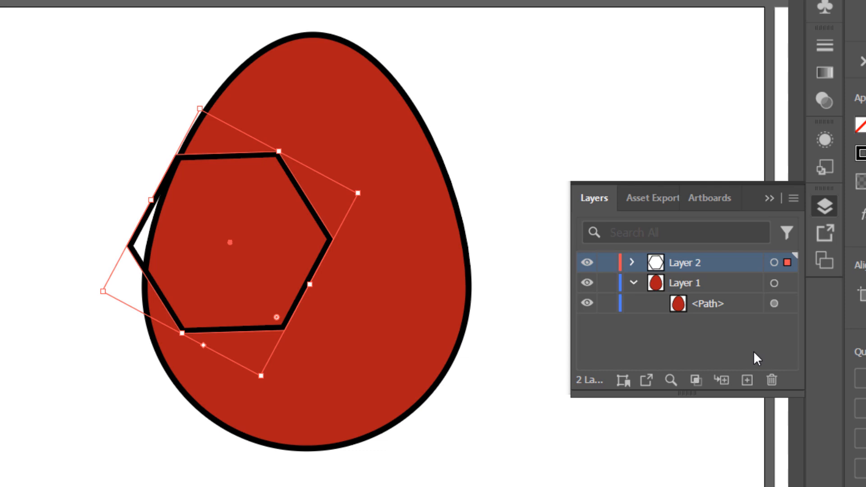
Rename the hexagon's layer to Polygon and Layer 1 to Egg, and collapse the Egg layer
{"action": "double_click", "coordinate": [681, 259]}
{"action": "type", "text": "Palygon"}
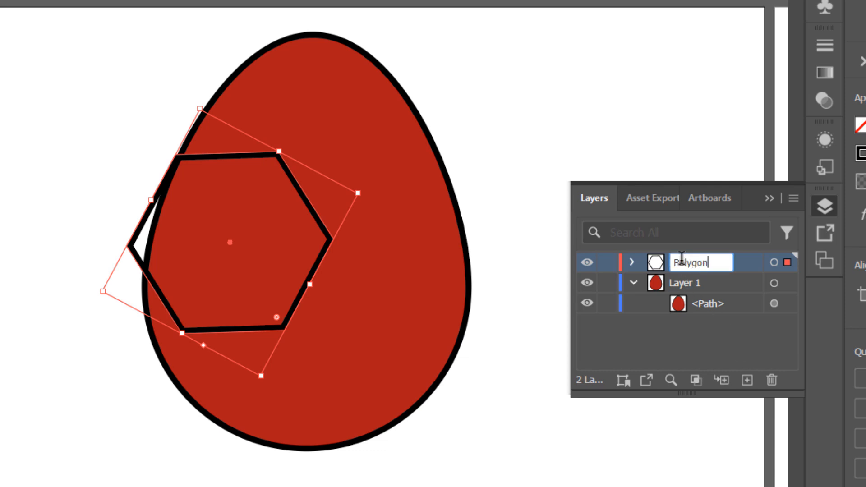
{"action": "key", "text": "Return"}
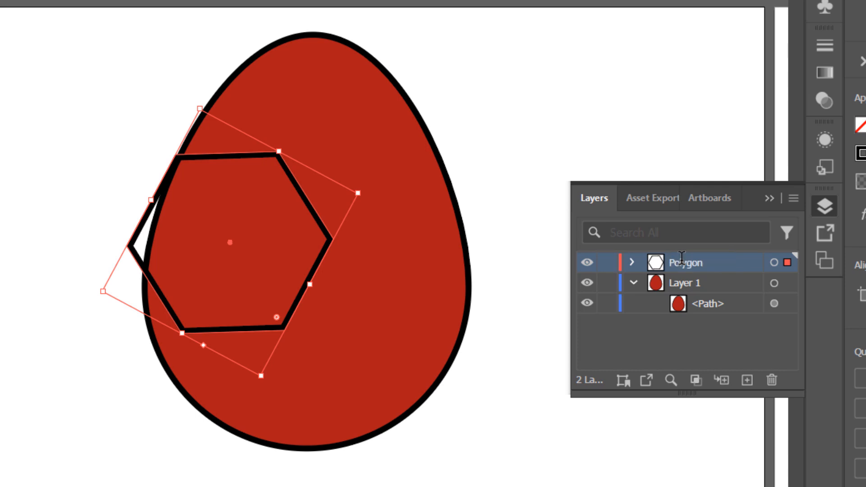
{"action": "double_click", "coordinate": [684, 283]}
{"action": "type", "text": "Egg"}
{"action": "key", "text": "Return"}
{"action": "left_click", "coordinate": [633, 283]}
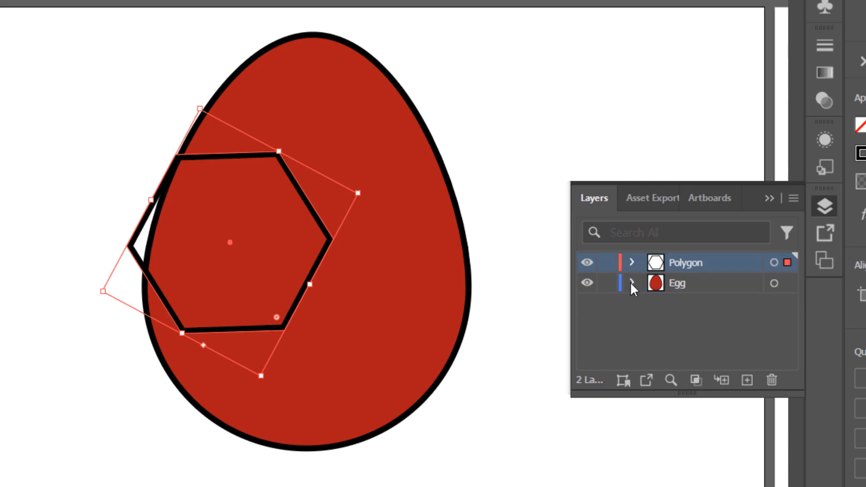
Move the Egg layer above the Polygon layer, and undo the reordering
{"action": "left_click_drag", "start_coordinate": [685, 283], "coordinate": [689, 257]}
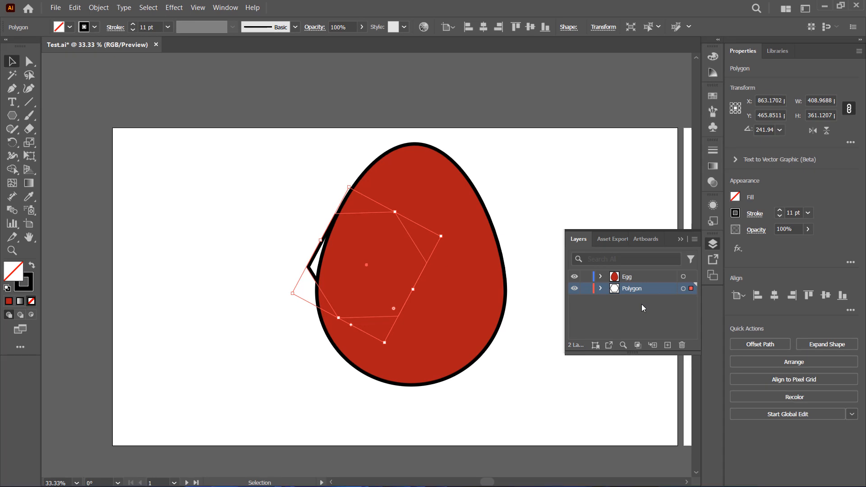
{"action": "key", "text": "ctrl+z"}
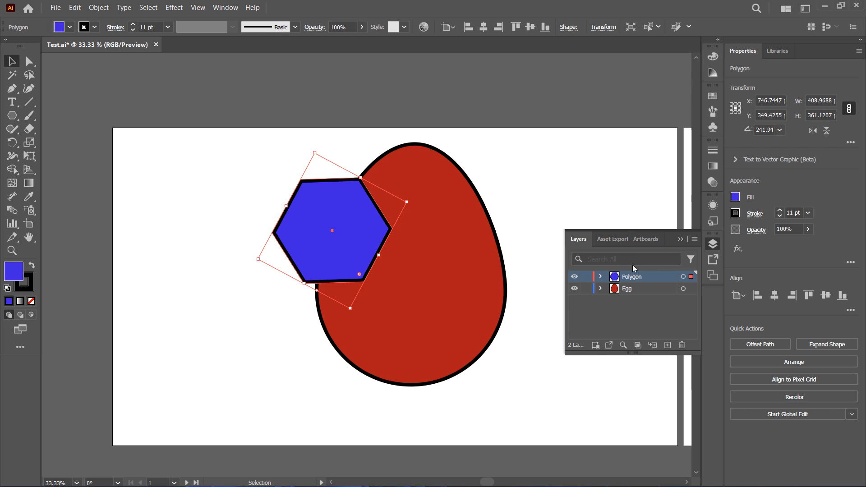
Thicken the blue hexagon's outline by raising its stroke weight to 40 pt
{"action": "left_click", "coordinate": [225, 7]}
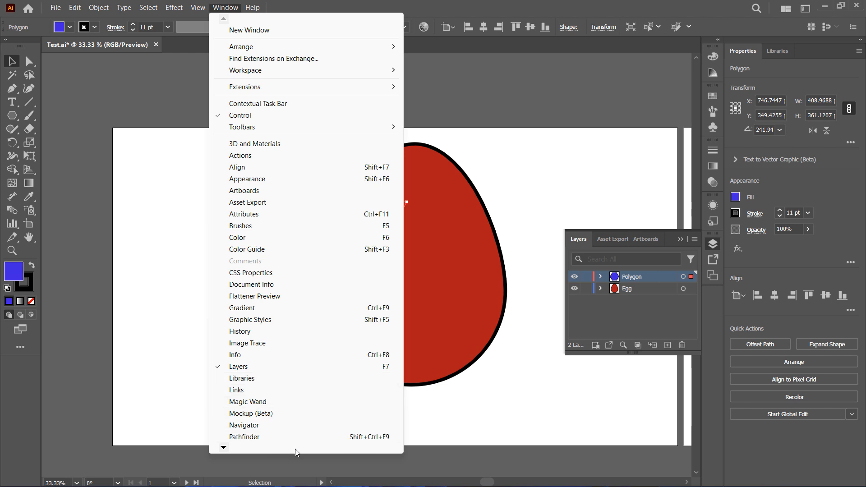
{"action": "mouse_move", "coordinate": [295, 448]}
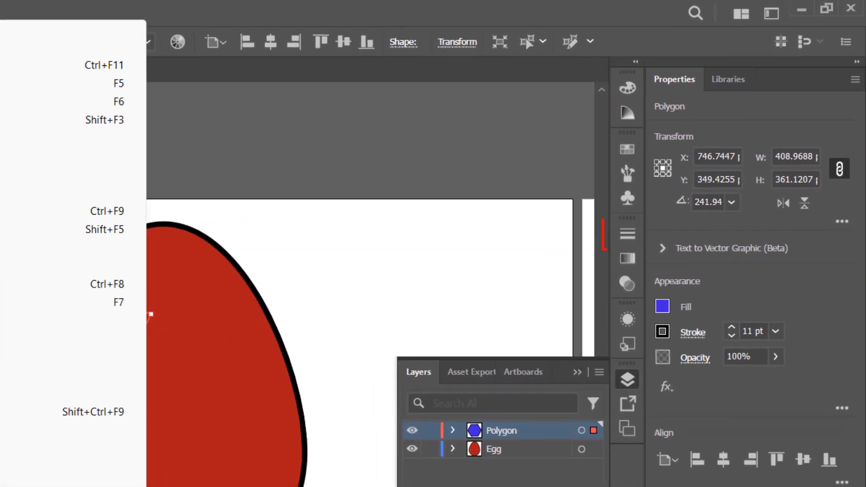
{"action": "left_click", "coordinate": [624, 237]}
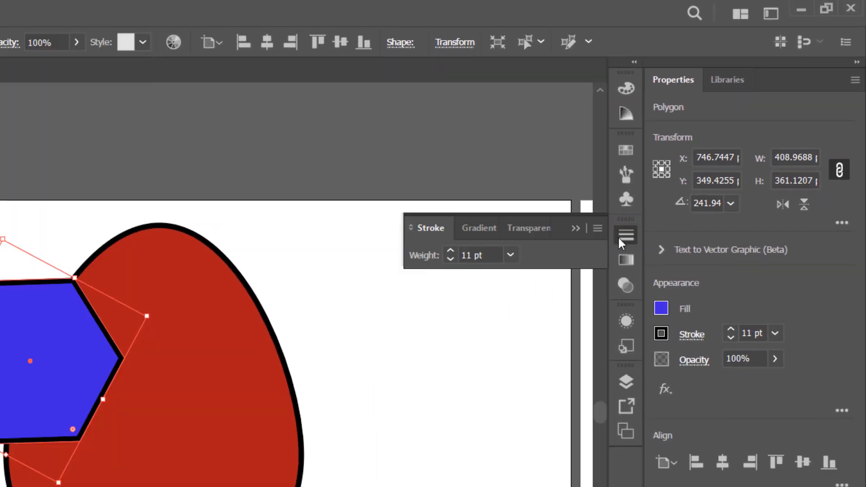
{"action": "left_click", "coordinate": [535, 200]}
{"action": "left_click", "coordinate": [535, 200]}
{"action": "left_click", "coordinate": [535, 200]}
{"action": "left_click", "coordinate": [535, 200]}
{"action": "left_click", "coordinate": [535, 200]}
{"action": "left_click", "coordinate": [535, 200]}
{"action": "left_click", "coordinate": [534, 200]}
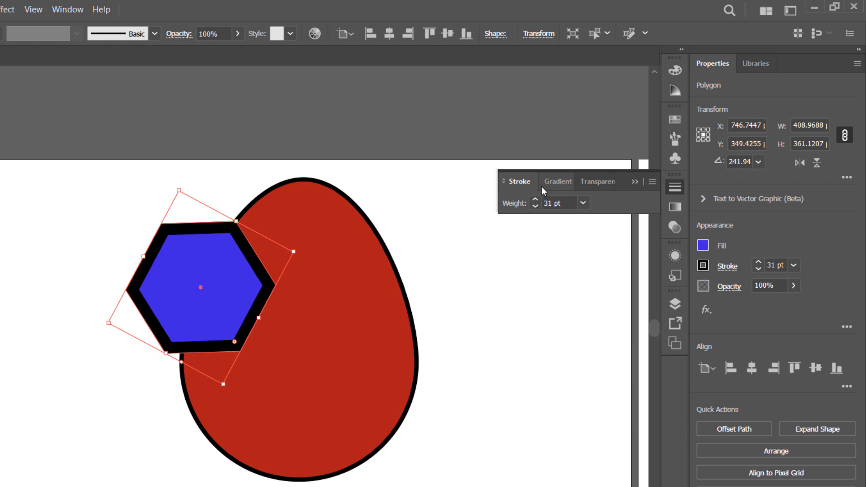
{"action": "left_click", "coordinate": [583, 203]}
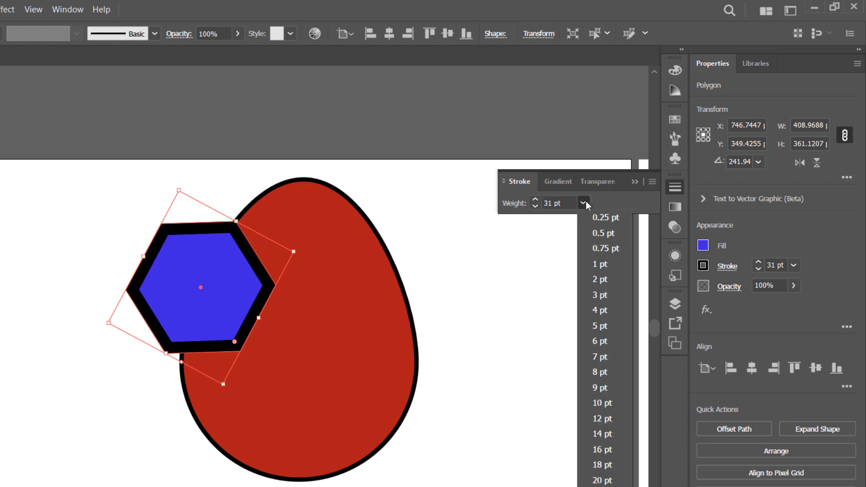
{"action": "left_click", "coordinate": [603, 486]}
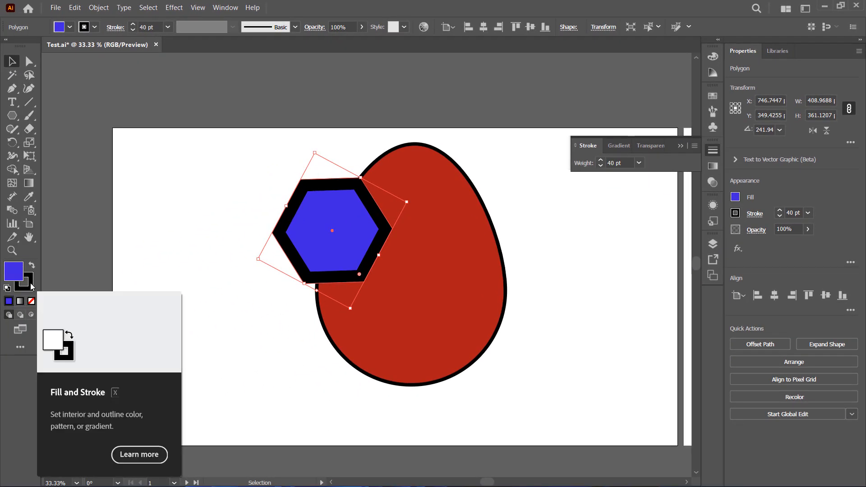
Change the hexagon's stroke colour to the yellow fff200 in the Color Picker
{"action": "double_click", "coordinate": [30, 283]}
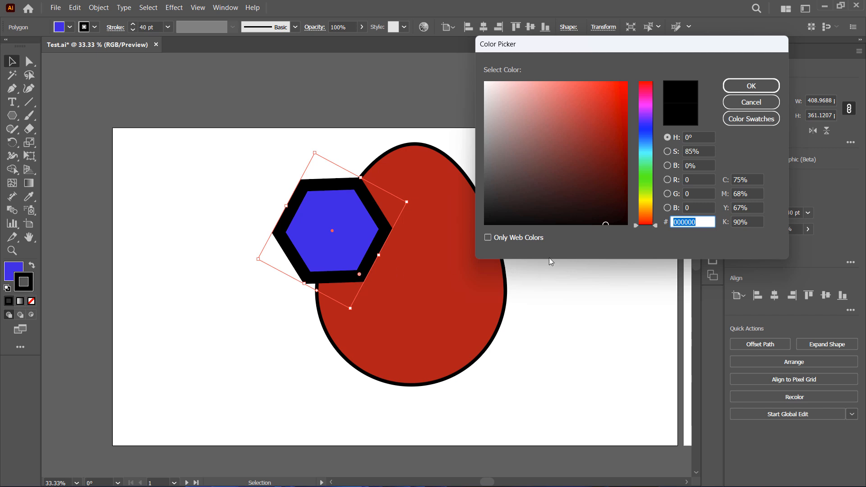
{"action": "type", "text": "fff200"}
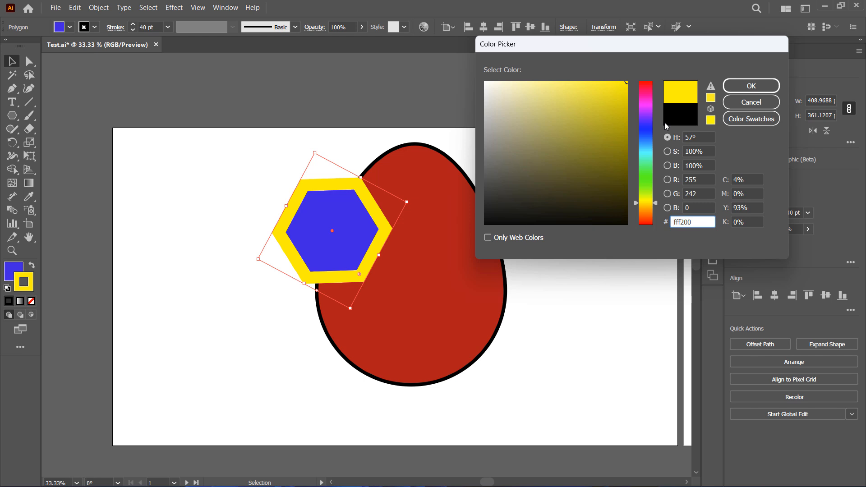
{"action": "key", "text": "Return"}
Shift the hue of the hexagon's fill from blue to the magenta e012d6
{"action": "double_click", "coordinate": [14, 271]}
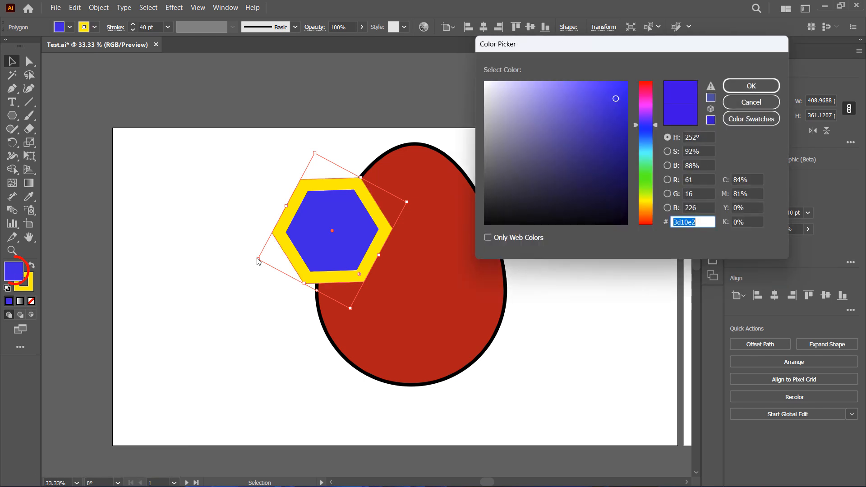
{"action": "left_click_drag", "start_coordinate": [653, 125], "coordinate": [653, 104]}
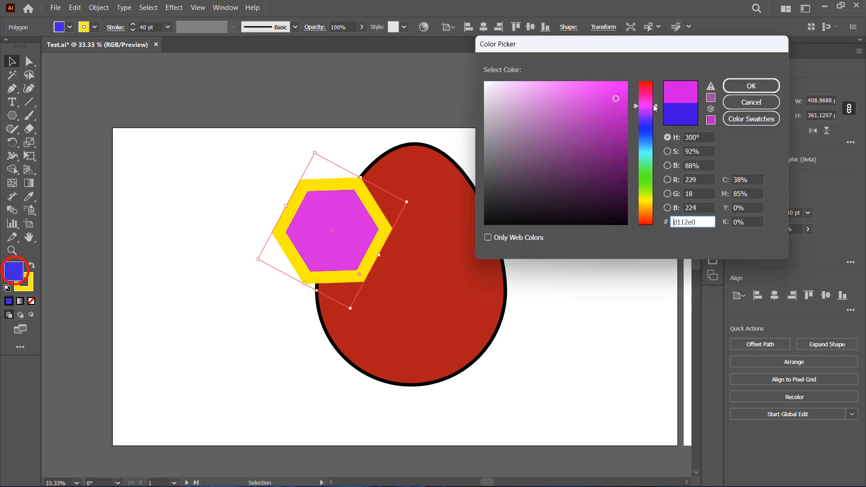
{"action": "left_click", "coordinate": [750, 86]}
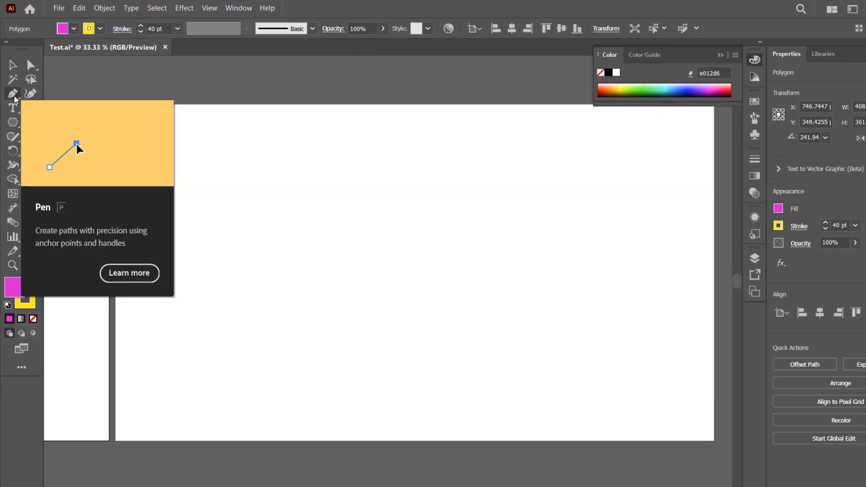
Draw a straight horizontal line about 657 px long across the empty second artboard with the Pen tool, and select it
{"action": "left_click", "coordinate": [25, 183]}
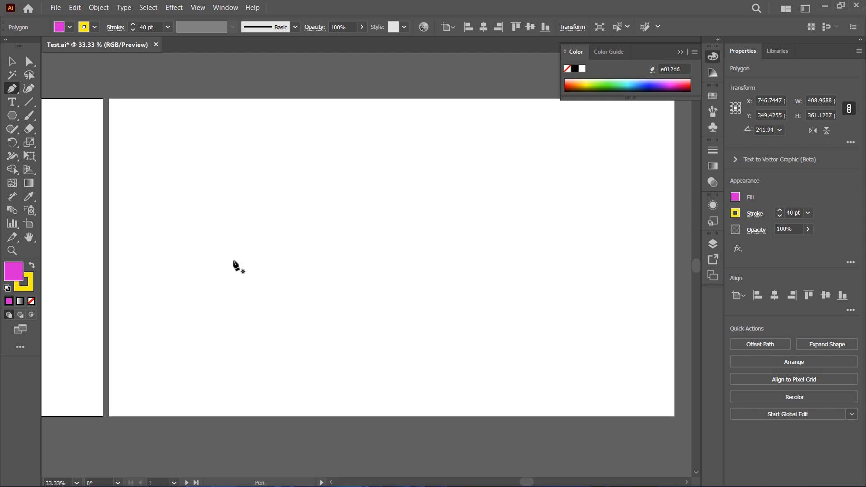
{"action": "left_click", "coordinate": [234, 261]}
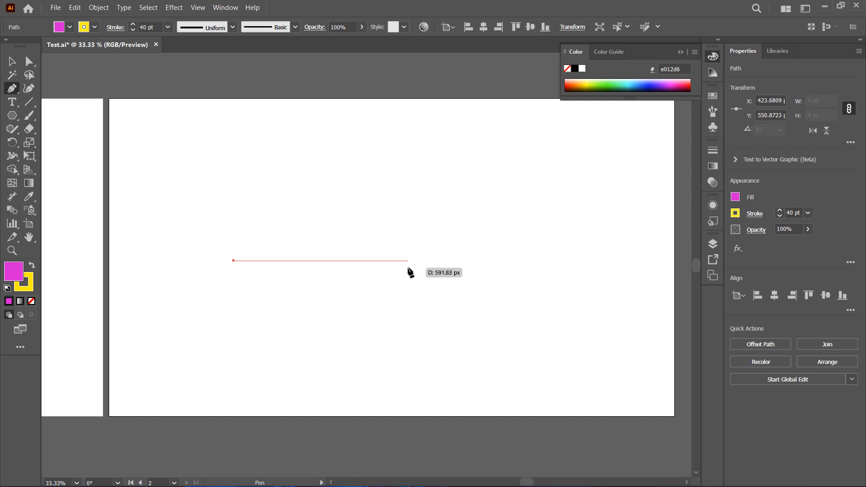
{"action": "left_click", "coordinate": [427, 262]}
{"action": "left_click_drag", "start_coordinate": [427, 270], "coordinate": [425, 271]}
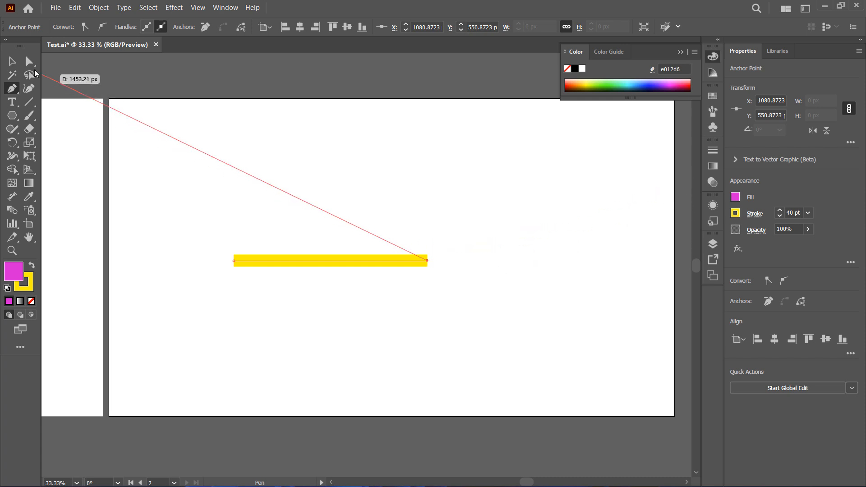
{"action": "left_click", "coordinate": [13, 62]}
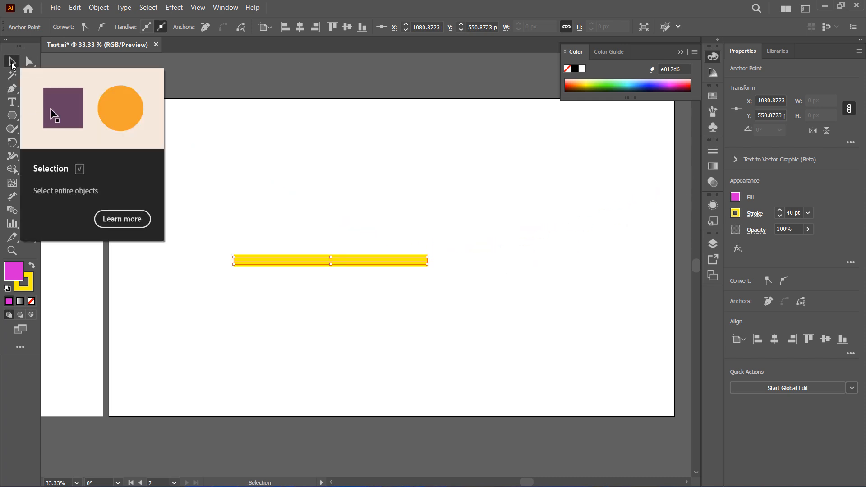
Show the full stroke options and give the yellow line a round cap and a round corner join
{"action": "left_click", "coordinate": [713, 153]}
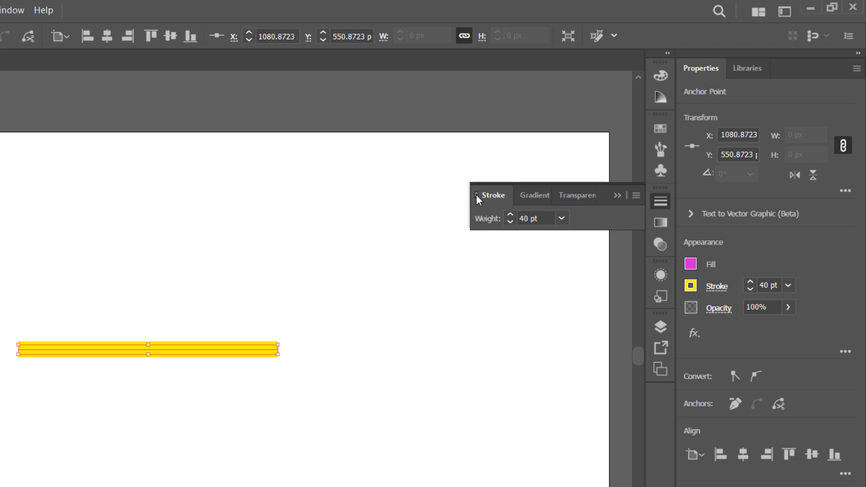
{"action": "left_click", "coordinate": [476, 195]}
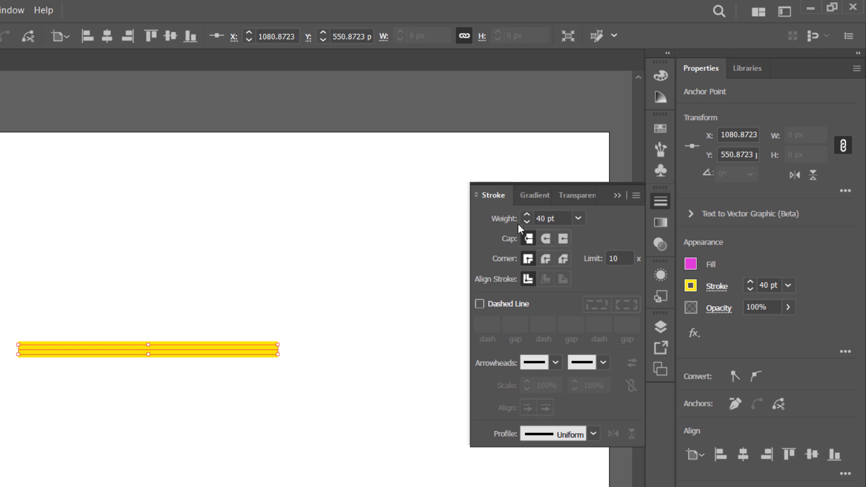
{"action": "left_click", "coordinate": [544, 239]}
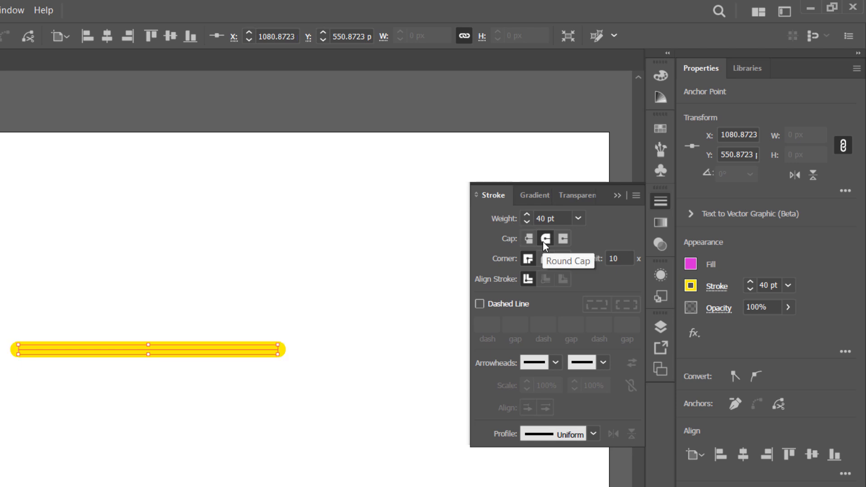
{"action": "left_click", "coordinate": [546, 260]}
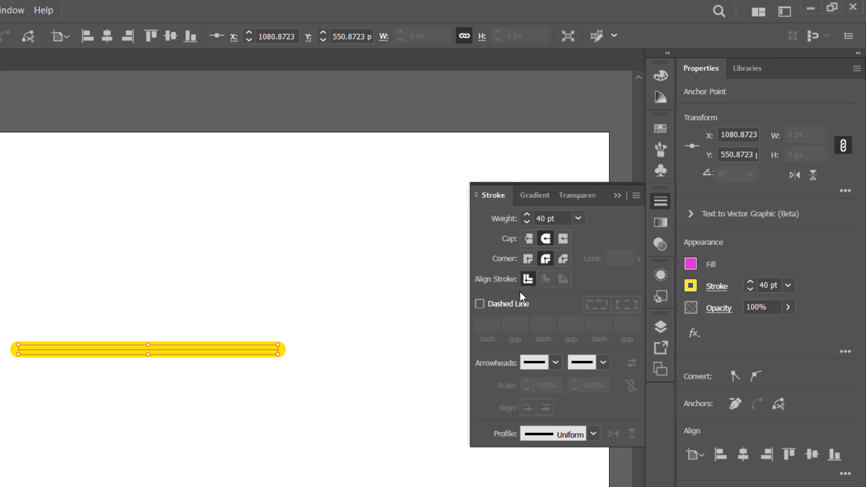
Try the dashed line option and switch it off, and apply the Arrow 1 arrowhead to the line's start point
{"action": "left_click", "coordinate": [505, 304]}
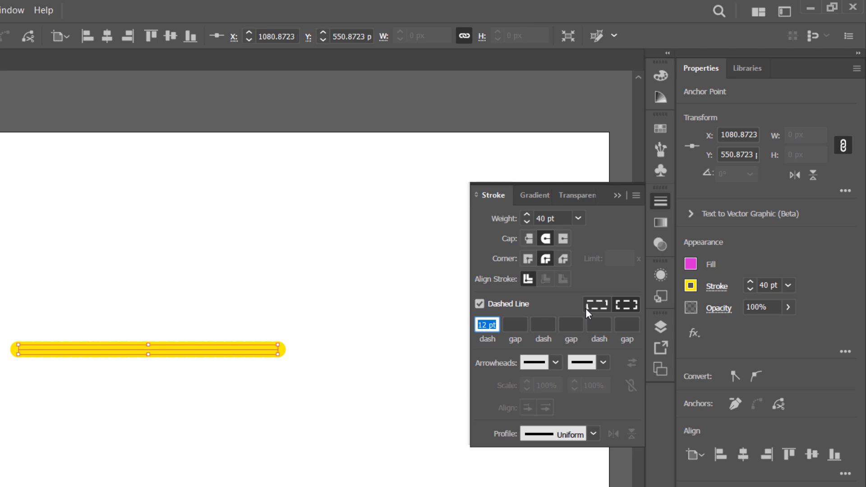
{"action": "left_click", "coordinate": [516, 308]}
{"action": "left_click", "coordinate": [556, 362]}
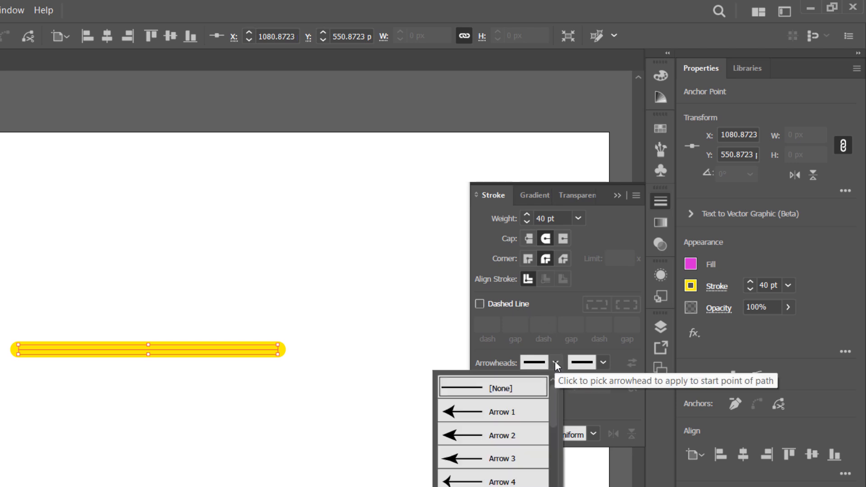
{"action": "left_click", "coordinate": [485, 410]}
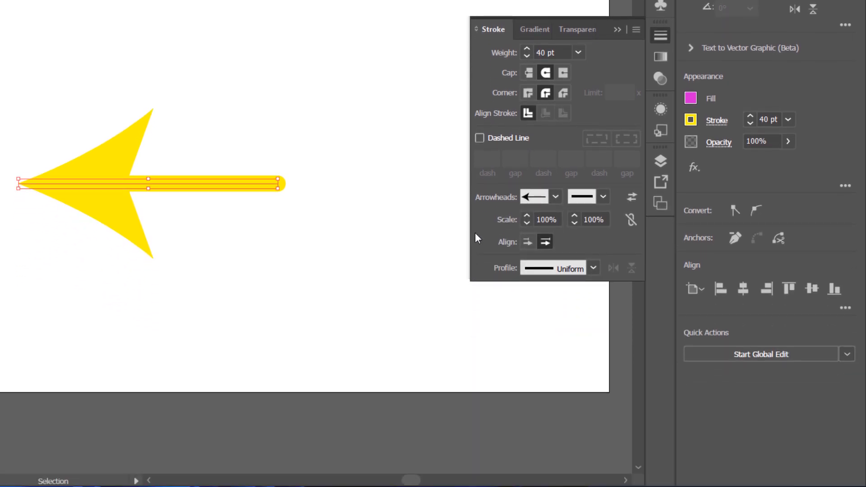
Apply an elliptical width profile to the arrow's stroke, and replace it with the asymmetrical tapered profile
{"action": "left_click", "coordinate": [594, 268]}
{"action": "left_click", "coordinate": [559, 316]}
{"action": "left_click", "coordinate": [593, 268]}
{"action": "left_click", "coordinate": [548, 400]}
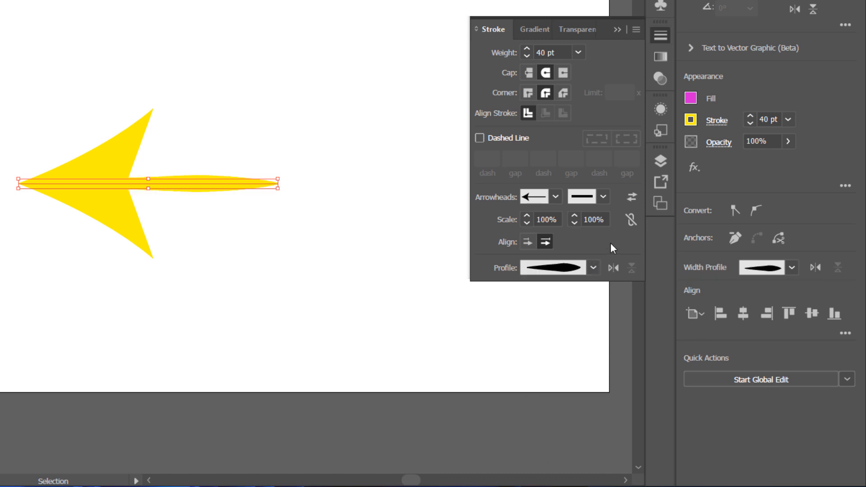
Undo the arrow's stroke changes and the line itself until the second artboard is empty
{"action": "left_click", "coordinate": [75, 7]}
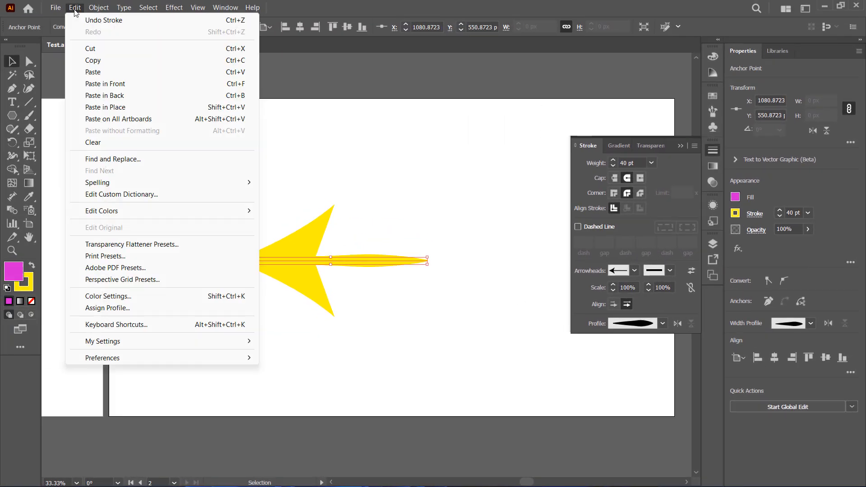
{"action": "left_click", "coordinate": [108, 21]}
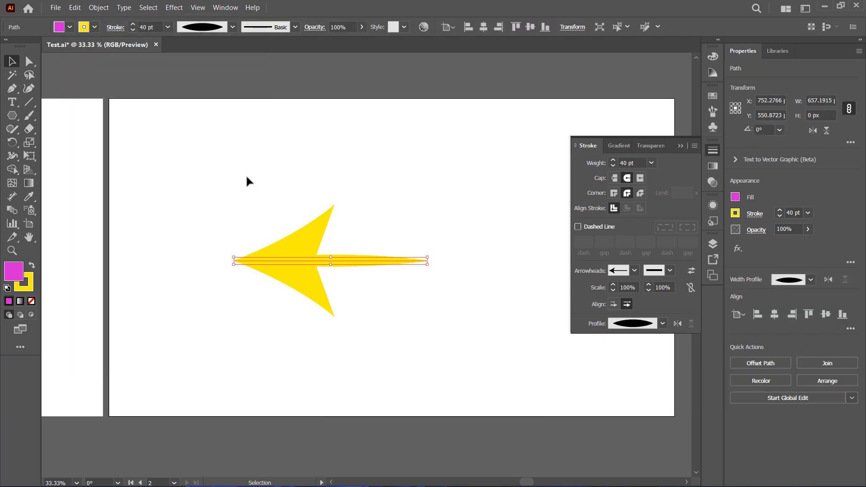
{"action": "key", "text": "ctrl+z"}
{"action": "key", "text": "ctrl+z"}
{"action": "key", "text": "ctrl+z"}
{"action": "key", "text": "ctrl+z"}
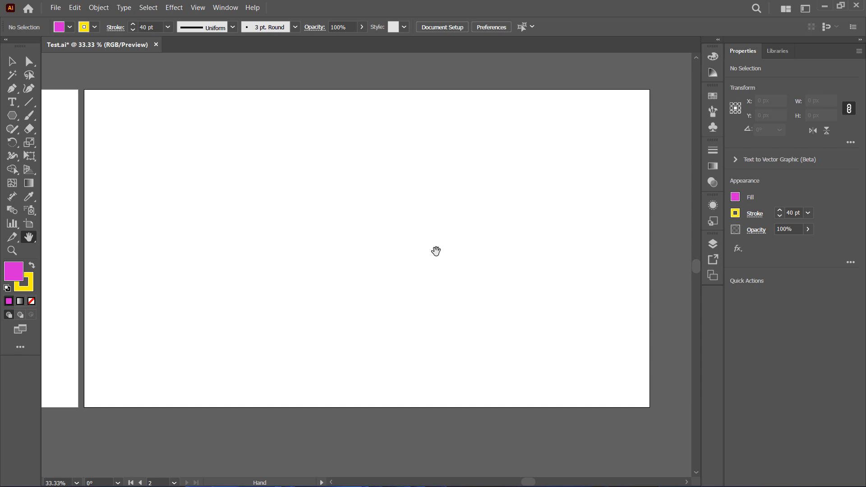
Draw a closed Pen tool shape on the second artboard, with a curved upper edge and straight left, right and bottom sides
{"action": "left_click", "coordinate": [15, 89]}
{"action": "left_click", "coordinate": [180, 230]}
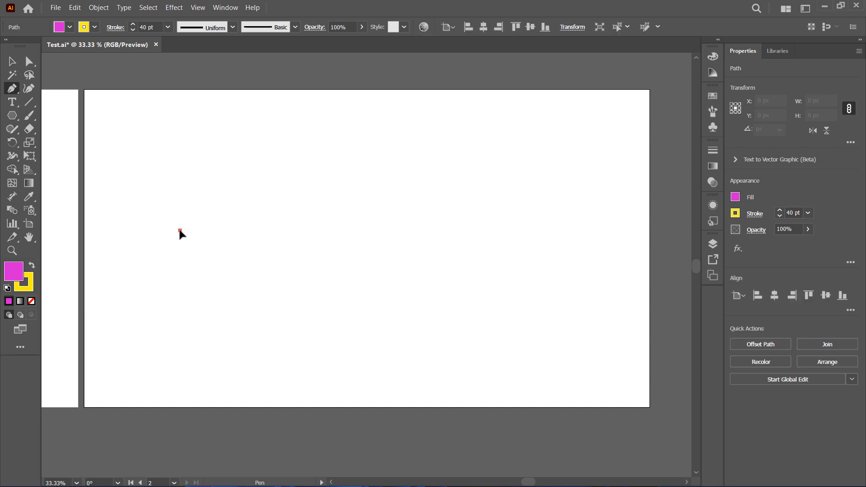
{"action": "left_click", "coordinate": [241, 153]}
{"action": "key", "text": "p"}
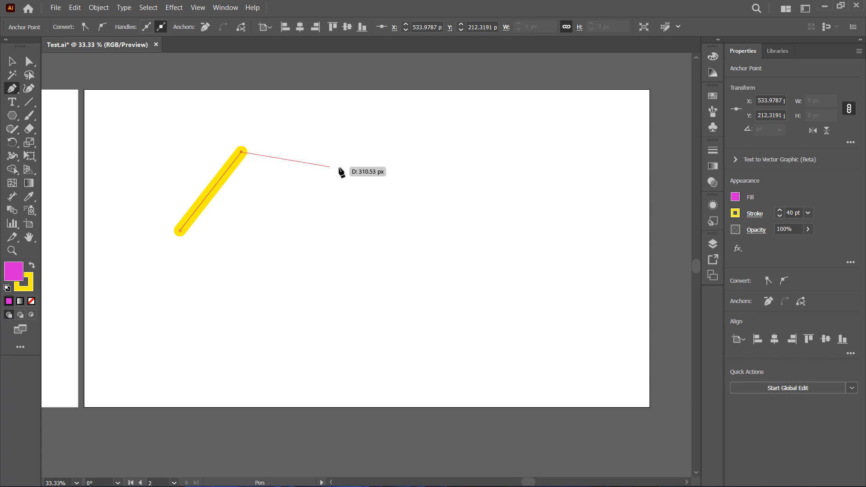
{"action": "left_click_drag", "start_coordinate": [397, 184], "coordinate": [408, 281]}
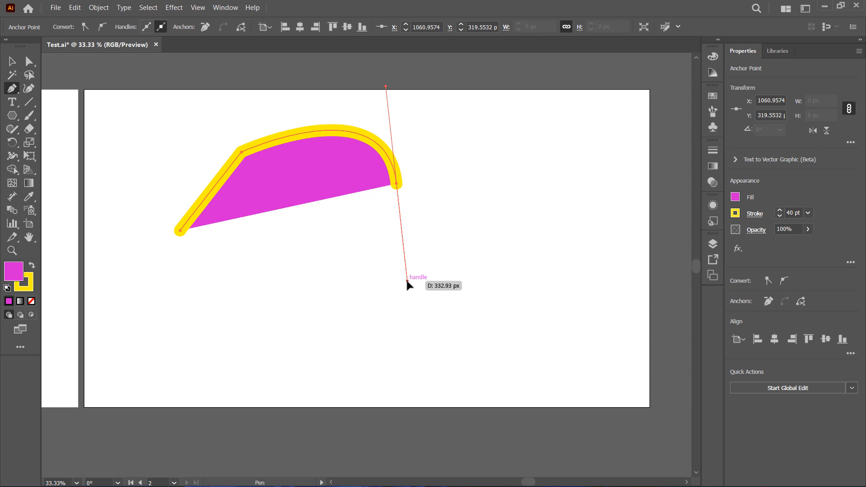
{"action": "left_click", "coordinate": [481, 237]}
{"action": "left_click", "coordinate": [480, 308]}
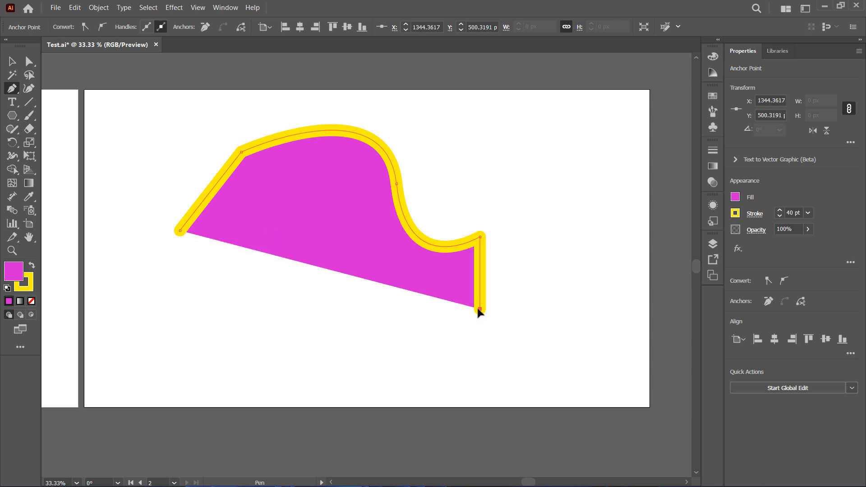
{"action": "left_click", "coordinate": [254, 306]}
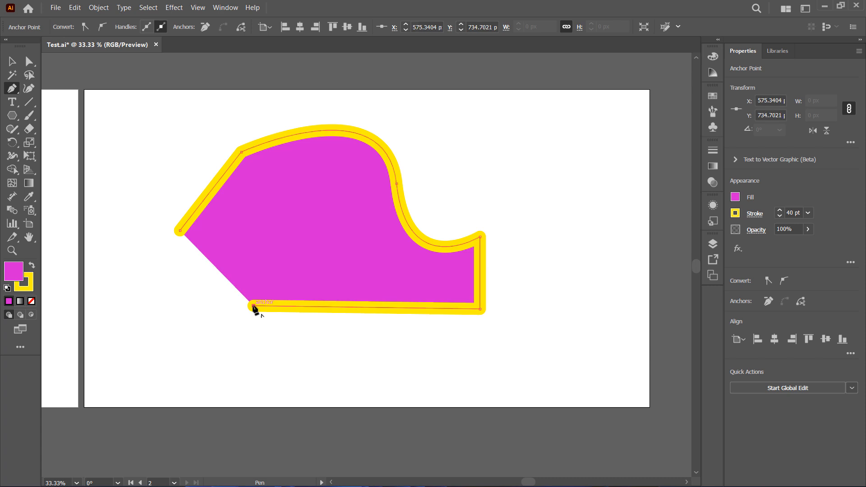
{"action": "left_click", "coordinate": [180, 232]}
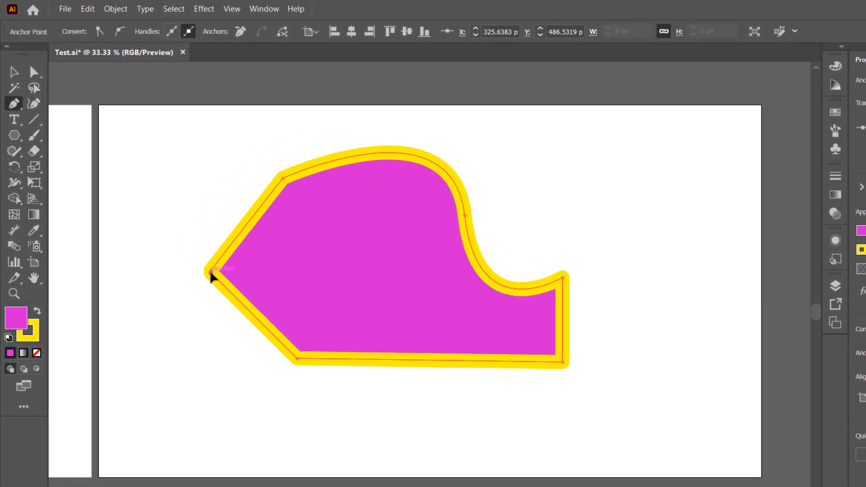
Remove the closed shape's fill and set its stroke colour to black, 000000
{"action": "left_click_drag", "start_coordinate": [210, 272], "coordinate": [221, 319]}
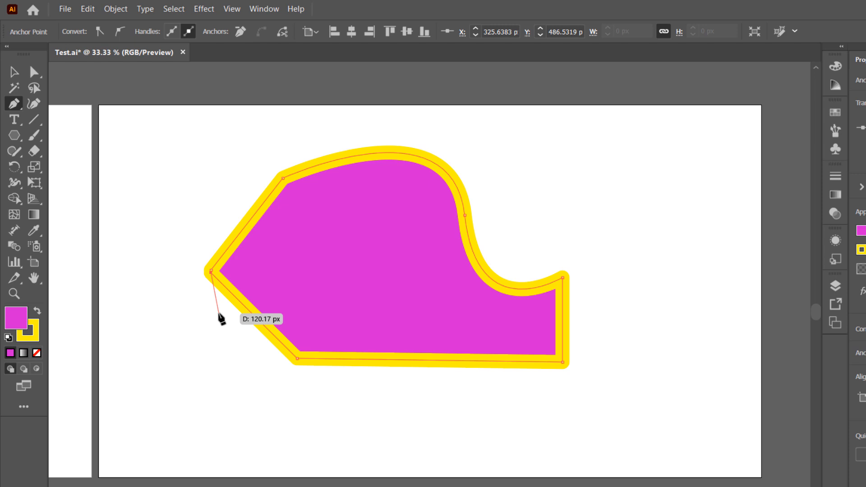
{"action": "left_click_drag", "start_coordinate": [221, 320], "coordinate": [44, 139]}
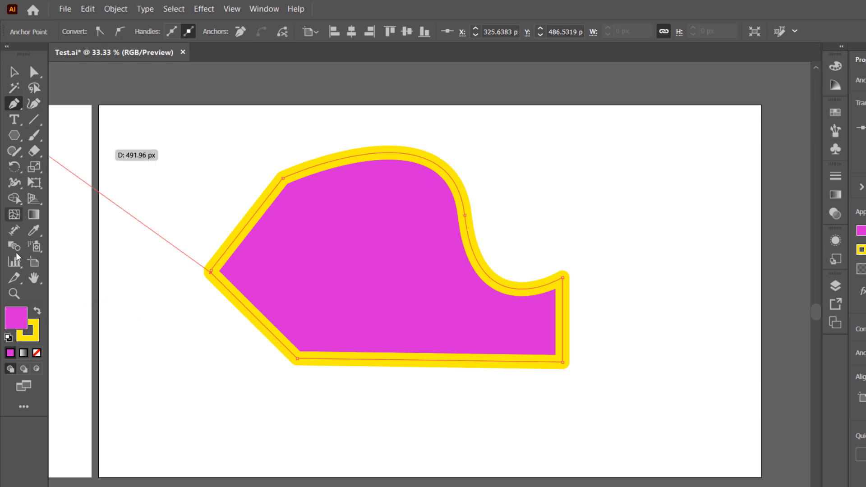
{"action": "left_click", "coordinate": [37, 353]}
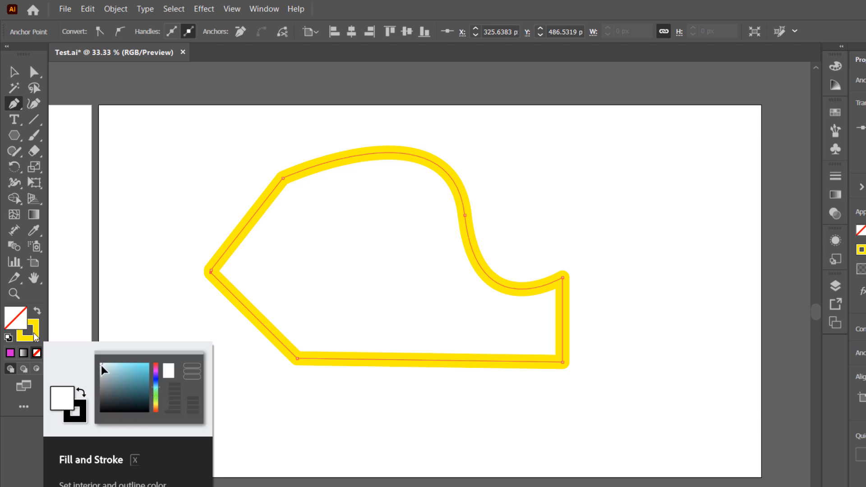
{"action": "left_click", "coordinate": [34, 335]}
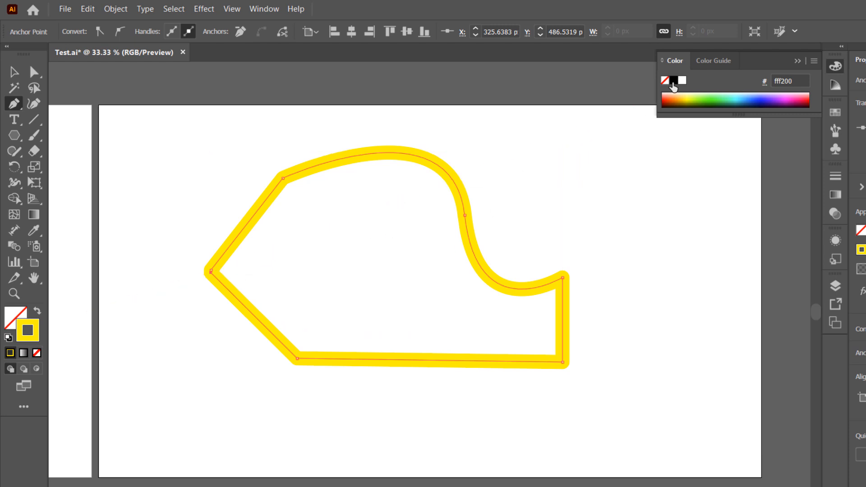
{"action": "left_click", "coordinate": [675, 82]}
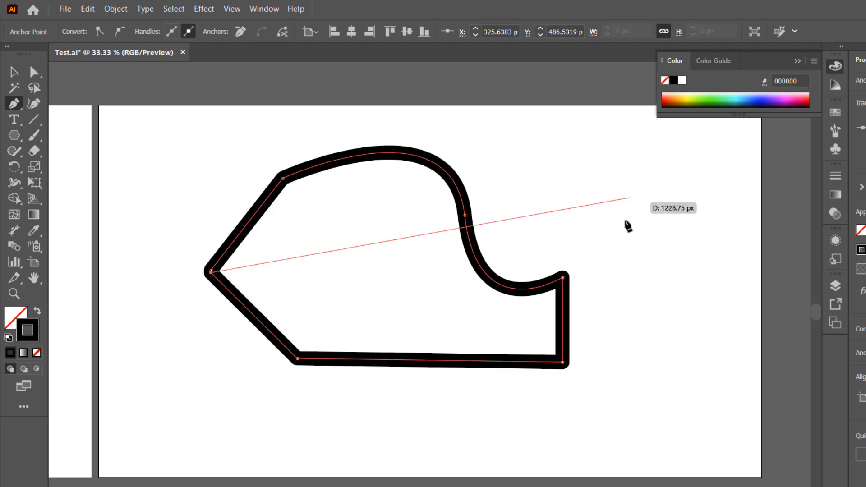
Draw a short open curve near the artboard's upper-right corner and reshape it by moving its end anchor's handles with Direct Selection
{"action": "left_click_drag", "start_coordinate": [607, 147], "coordinate": [618, 158]}
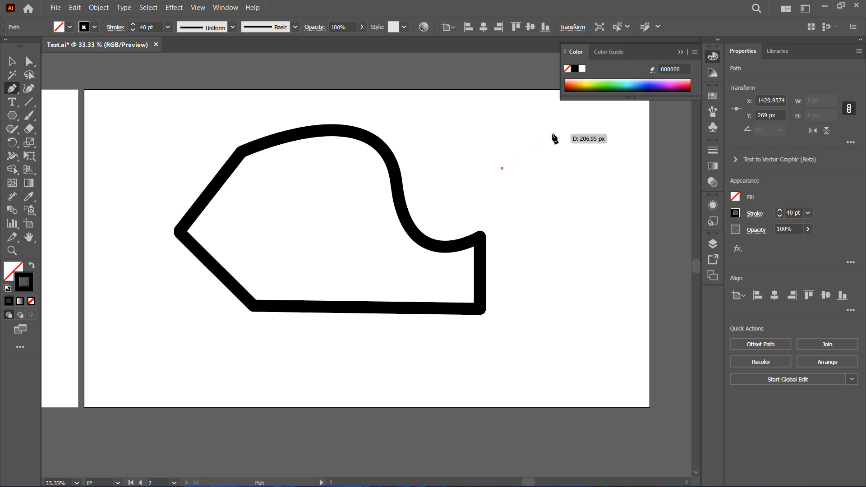
{"action": "left_click_drag", "start_coordinate": [565, 143], "coordinate": [592, 147]}
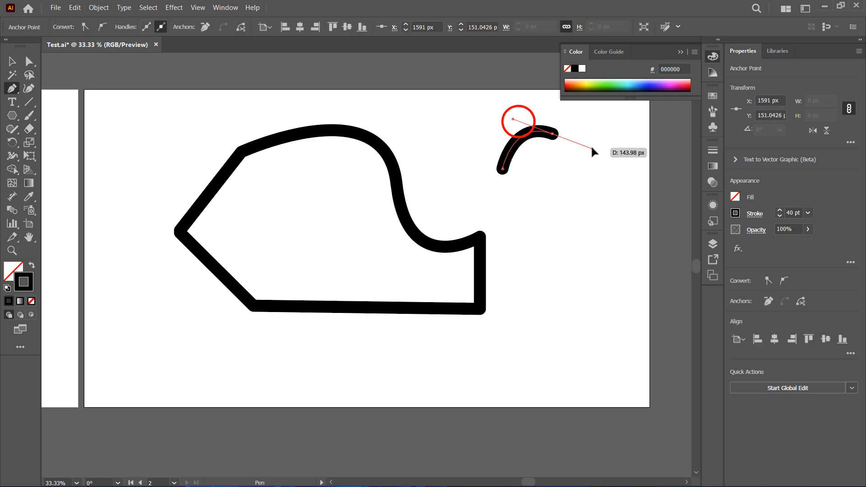
{"action": "key", "text": "ctrl"}
{"action": "left_click_drag", "start_coordinate": [513, 118], "coordinate": [465, 101]}
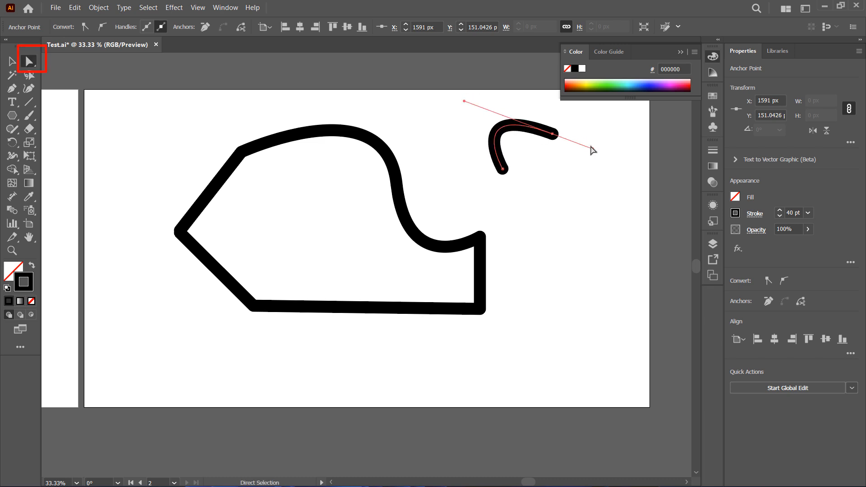
{"action": "key", "text": "a"}
{"action": "mouse_move", "coordinate": [593, 149]}
{"action": "left_mouse_down"}
{"action": "mouse_move", "coordinate": [607, 130]}
{"action": "mouse_move", "coordinate": [600, 161]}
{"action": "mouse_move", "coordinate": [584, 145]}
{"action": "mouse_move", "coordinate": [605, 148]}
{"action": "left_mouse_up"}
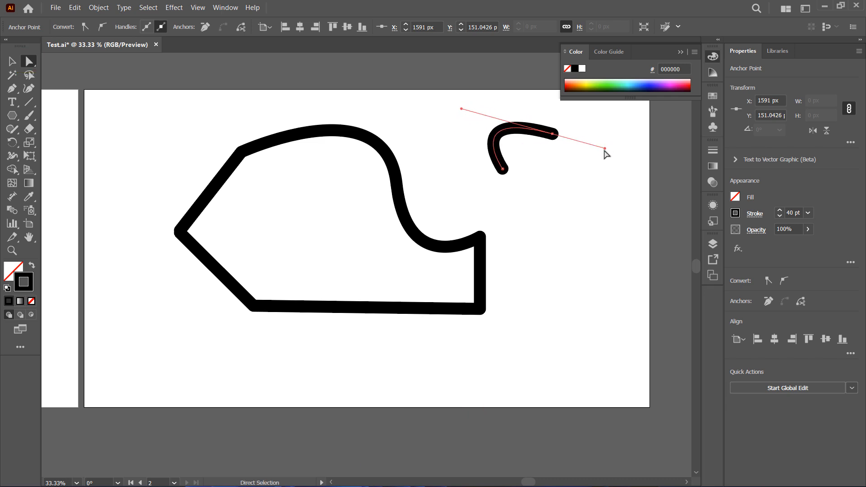
Add an anchor point to the closed shape's lower concave curve and another to its vertical right edge
{"action": "left_click", "coordinate": [15, 93]}
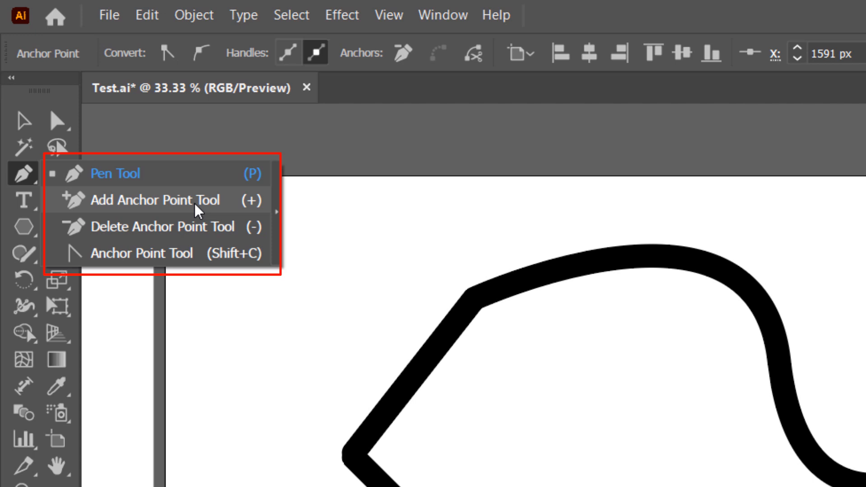
{"action": "left_click", "coordinate": [196, 205]}
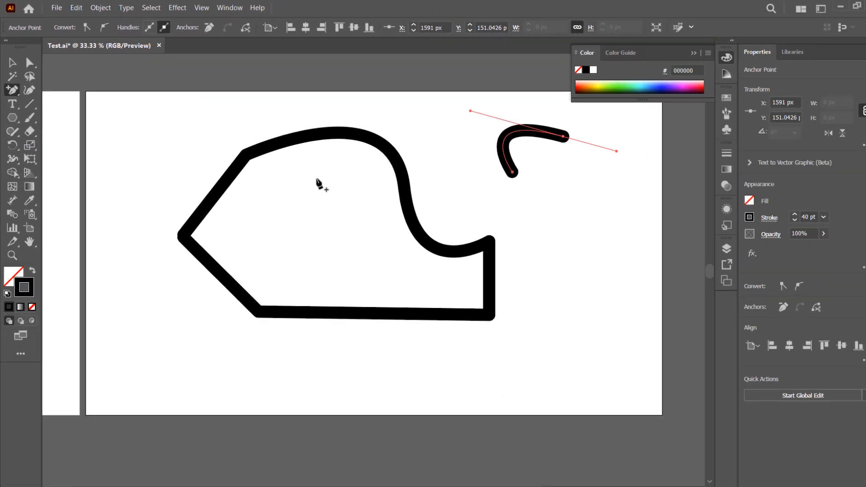
{"action": "left_click", "coordinate": [447, 247]}
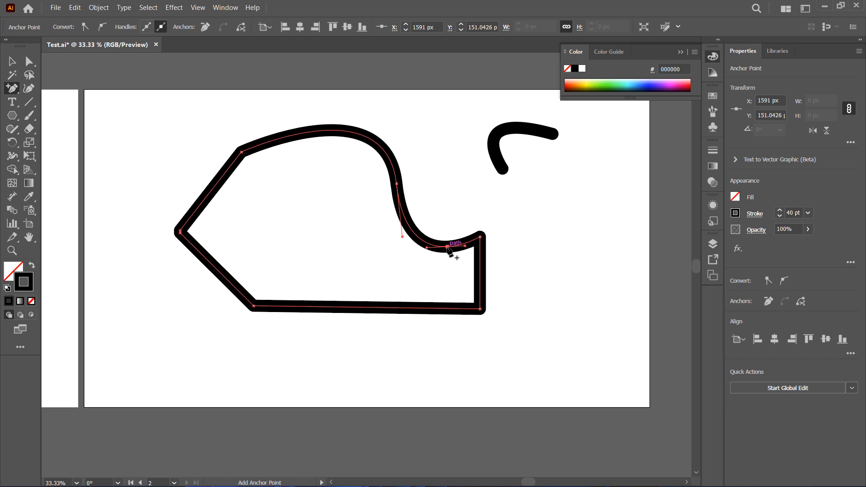
{"action": "left_click", "coordinate": [480, 269]}
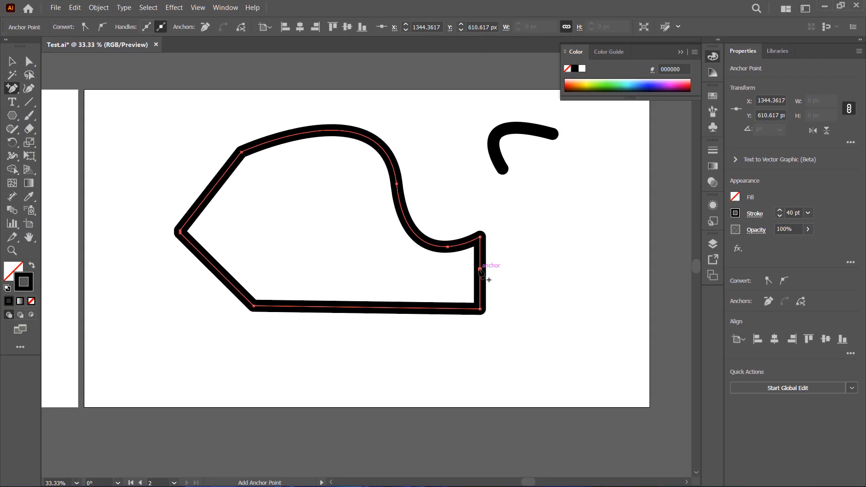
Delete the anchor points at the closed shape's lower-right and lower-left corners with the Delete Anchor Point tool
{"action": "left_click", "coordinate": [12, 88]}
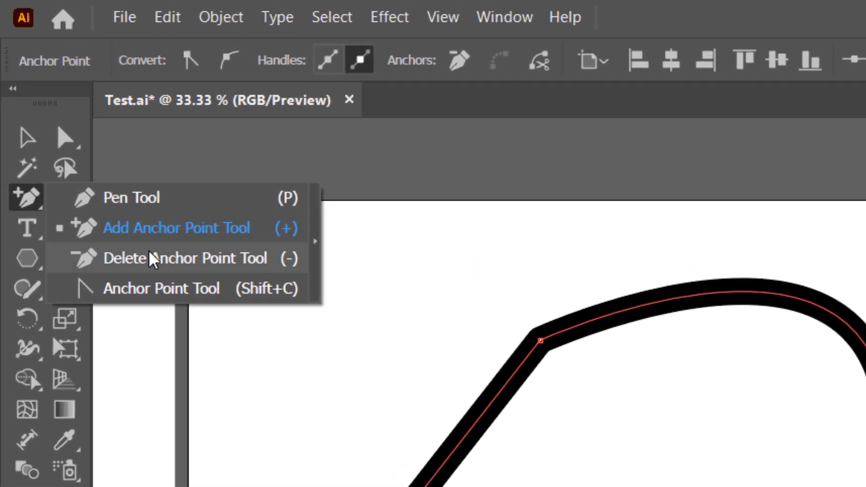
{"action": "left_click", "coordinate": [153, 259]}
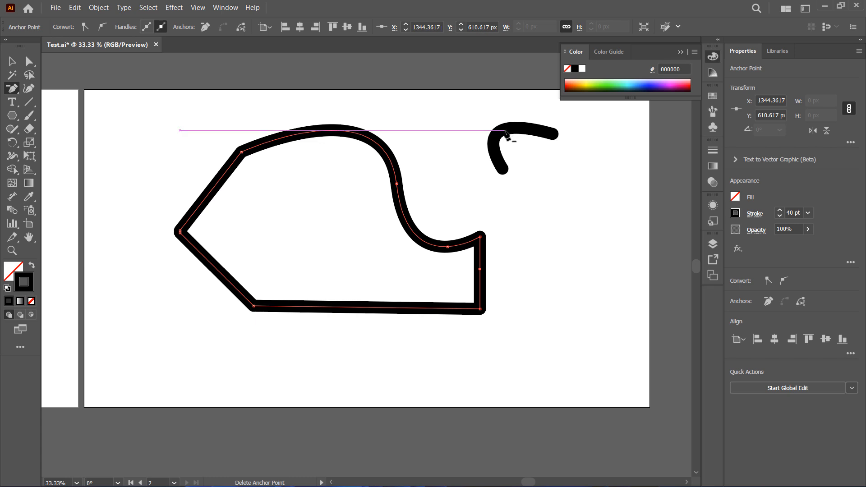
{"action": "left_click", "coordinate": [506, 132]}
{"action": "left_click", "coordinate": [526, 269]}
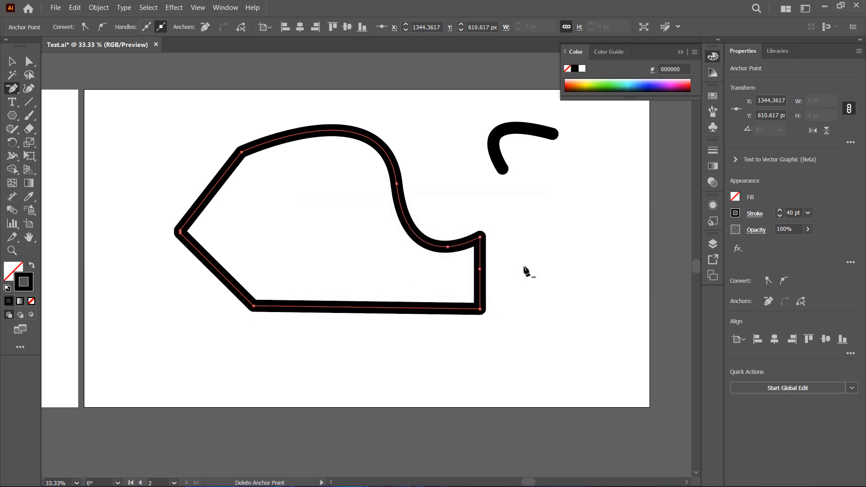
{"action": "left_click", "coordinate": [480, 309]}
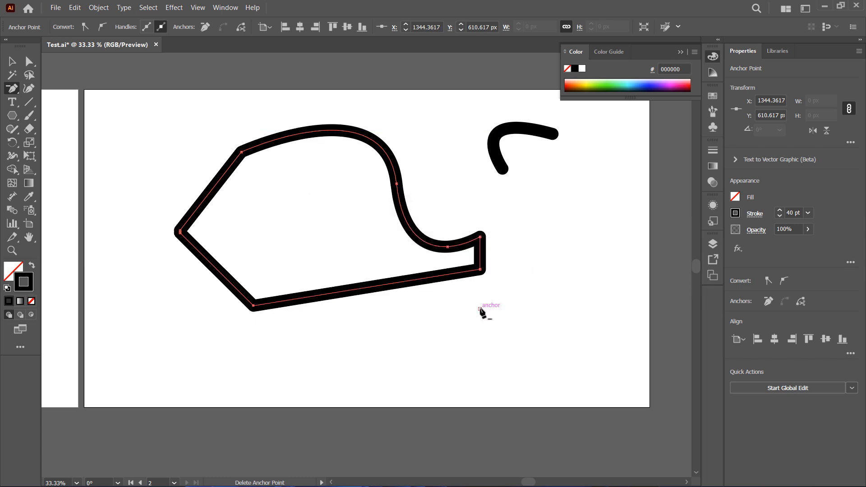
{"action": "left_click", "coordinate": [254, 306]}
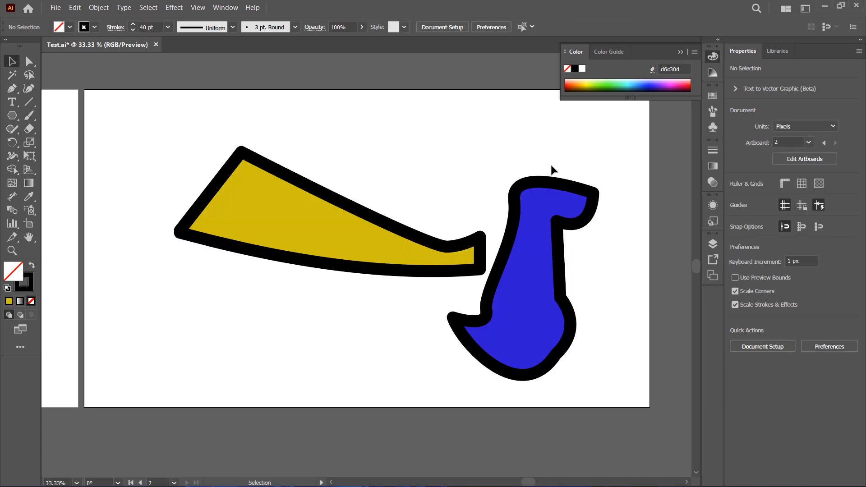
Move the blue shape over the yellow shape's right end and select both shapes
{"action": "left_click_drag", "start_coordinate": [537, 275], "coordinate": [463, 235]}
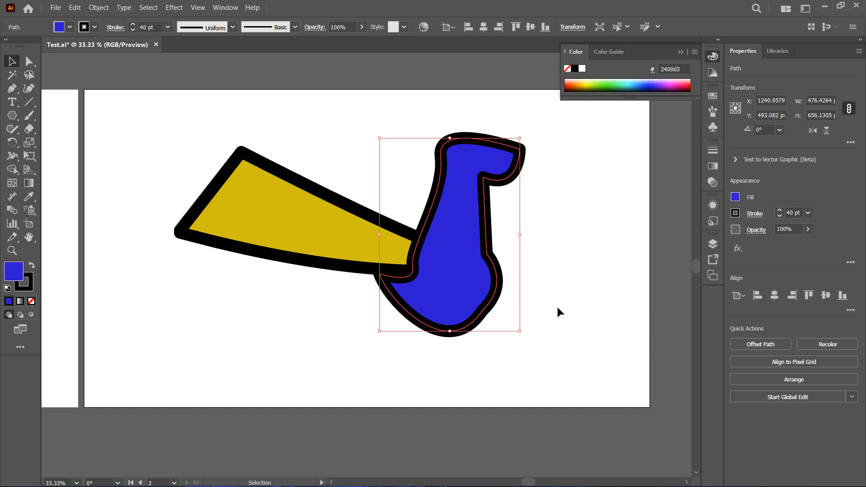
{"action": "left_click_drag", "start_coordinate": [564, 373], "coordinate": [154, 108]}
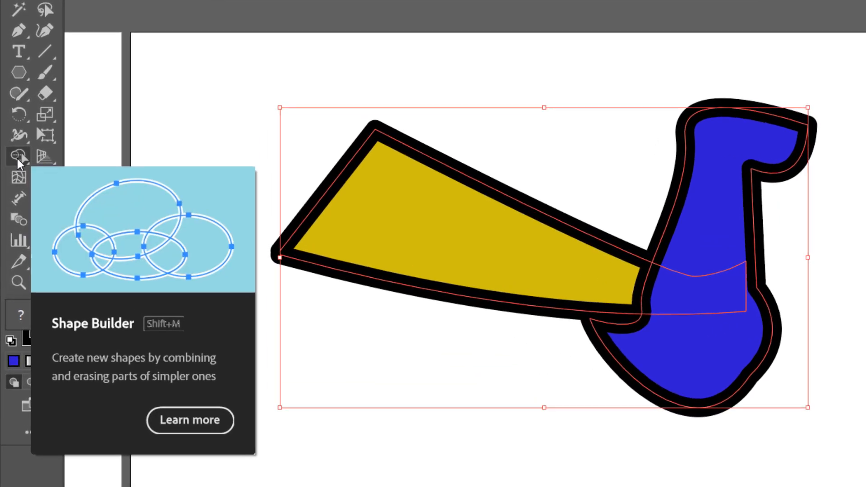
Merge the overlapping yellow and blue shapes into one with the Shape Builder tool, and undo the merge
{"action": "left_click", "coordinate": [17, 156]}
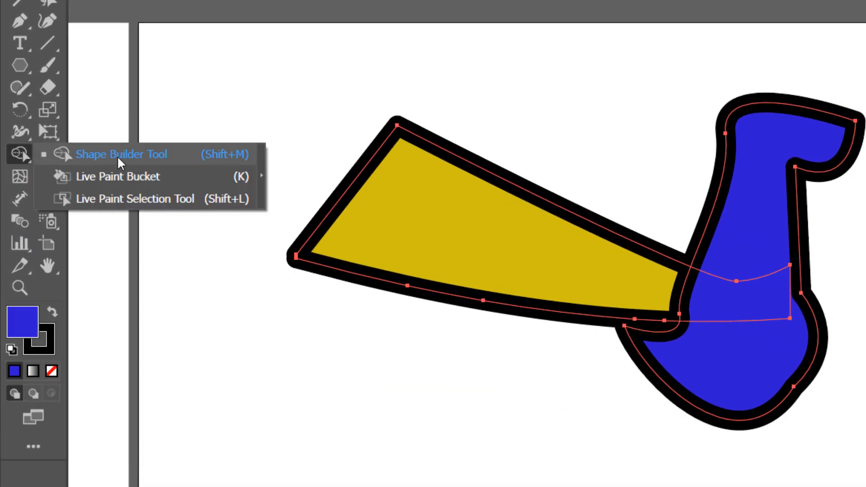
{"action": "left_click", "coordinate": [120, 162]}
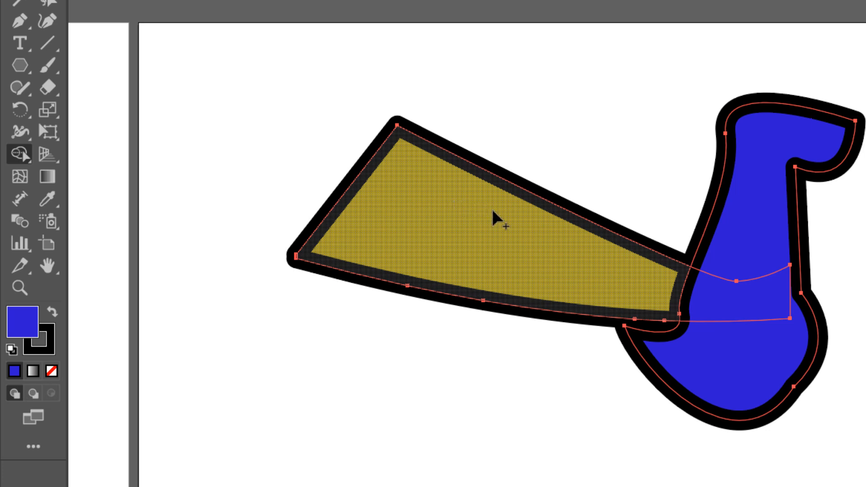
{"action": "mouse_move", "coordinate": [541, 232]}
{"action": "left_mouse_down"}
{"action": "mouse_move", "coordinate": [735, 296]}
{"action": "mouse_move", "coordinate": [756, 318]}
{"action": "mouse_move", "coordinate": [756, 358]}
{"action": "left_mouse_up"}
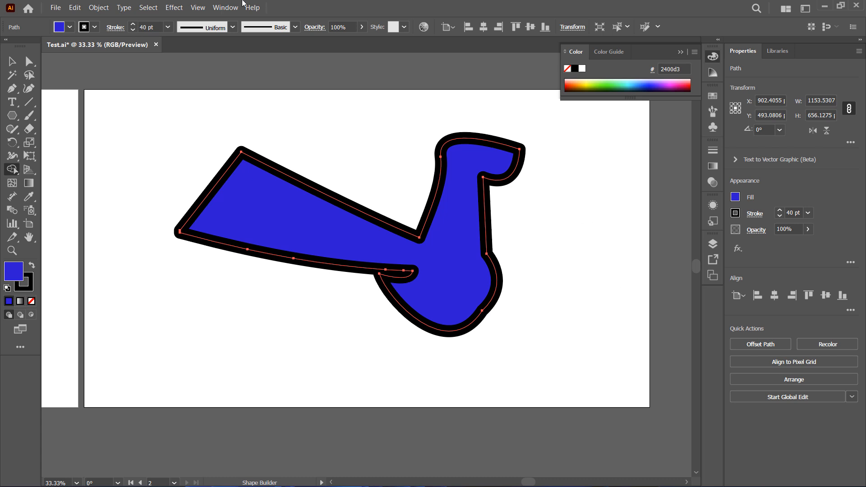
{"action": "left_click", "coordinate": [75, 8]}
{"action": "left_click", "coordinate": [129, 18]}
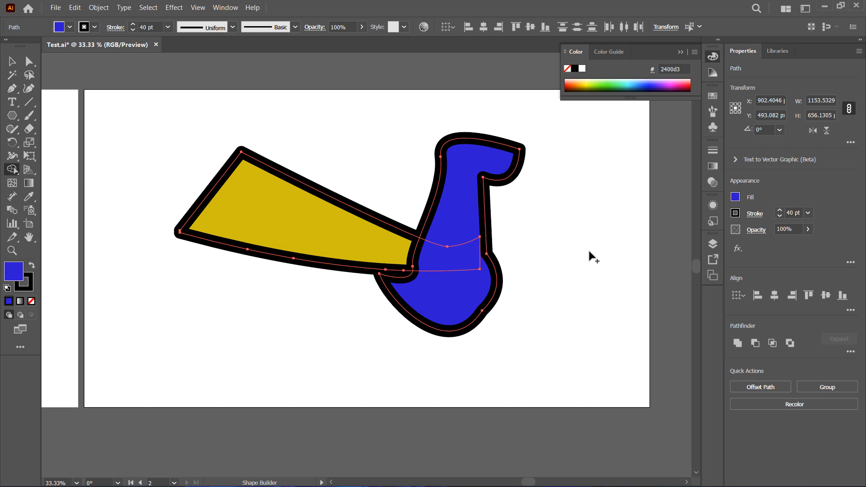
Show the Pathfinder options beneath the Color options and unite the selected yellow and blue shapes
{"action": "left_click", "coordinate": [225, 8]}
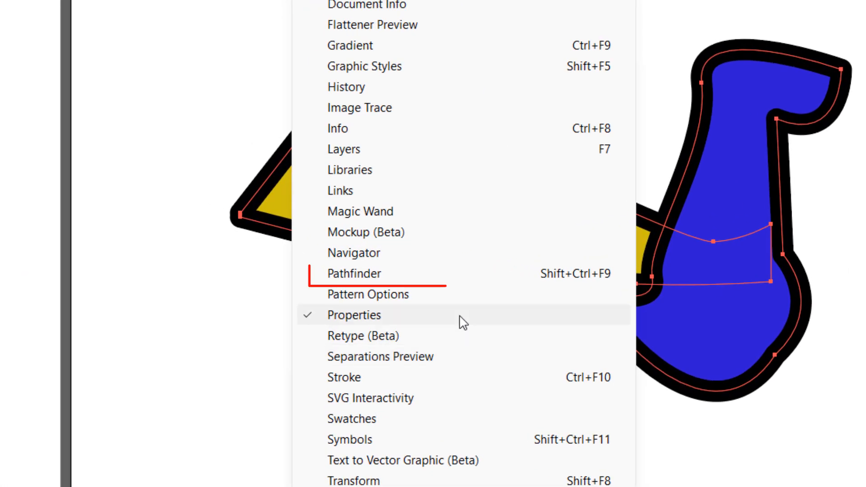
{"action": "left_click", "coordinate": [414, 279]}
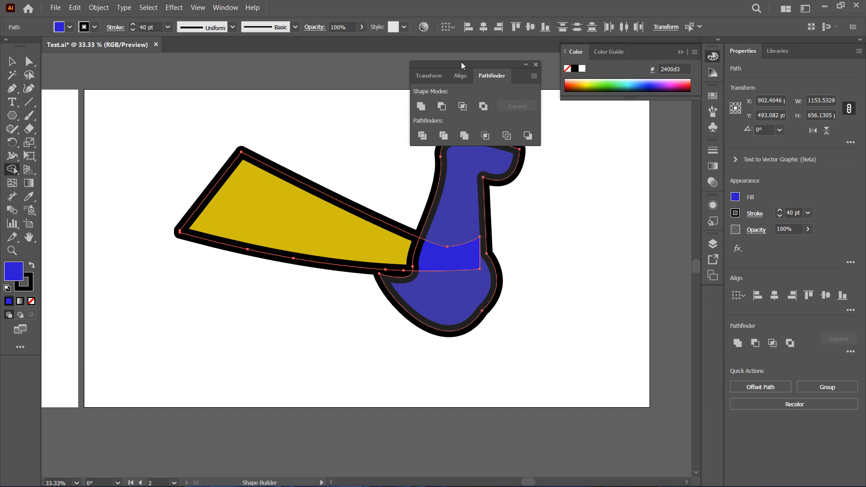
{"action": "left_click_drag", "start_coordinate": [461, 65], "coordinate": [616, 102]}
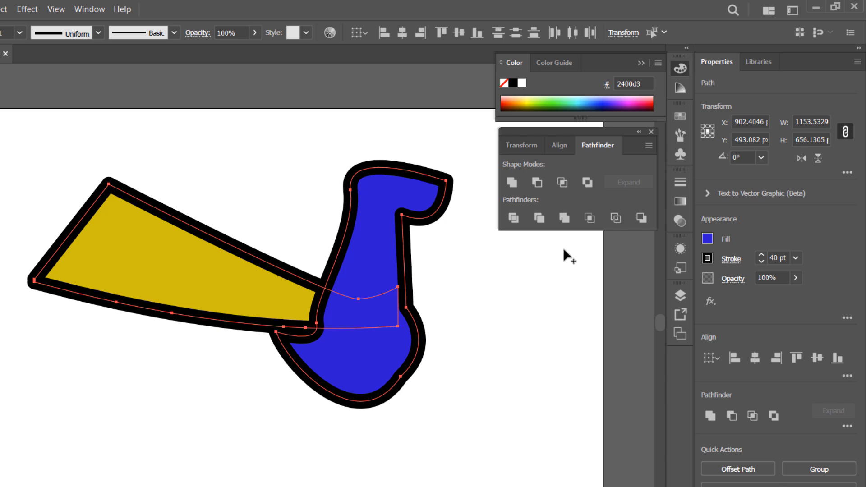
{"action": "left_click", "coordinate": [516, 182]}
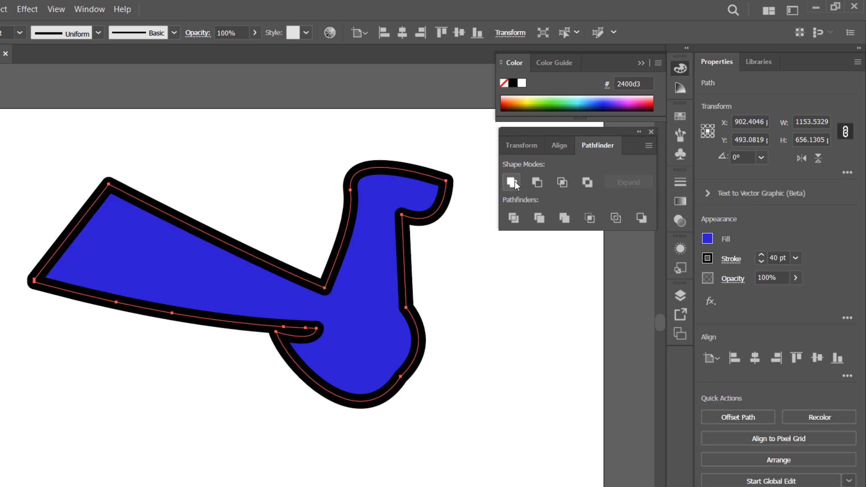
Undo the union of the yellow and blue shapes, and try subtracting the front shape with Minus Front
{"action": "left_click", "coordinate": [0, 9]}
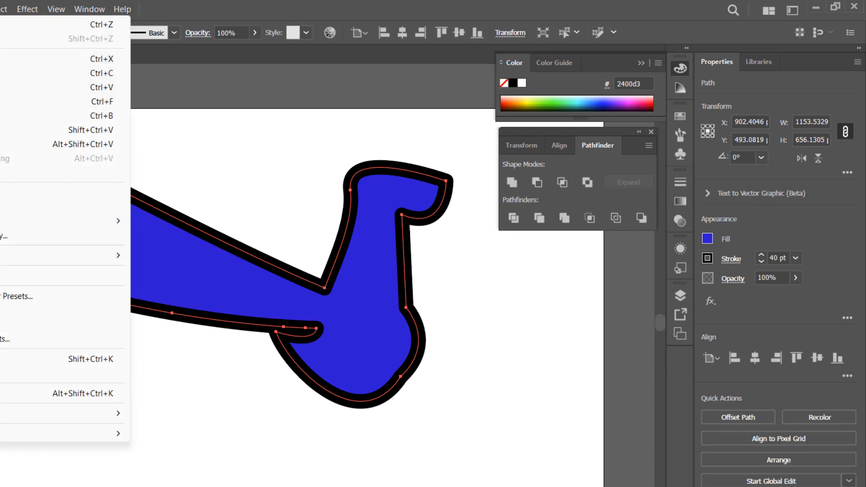
{"action": "left_click", "coordinate": [5, 24]}
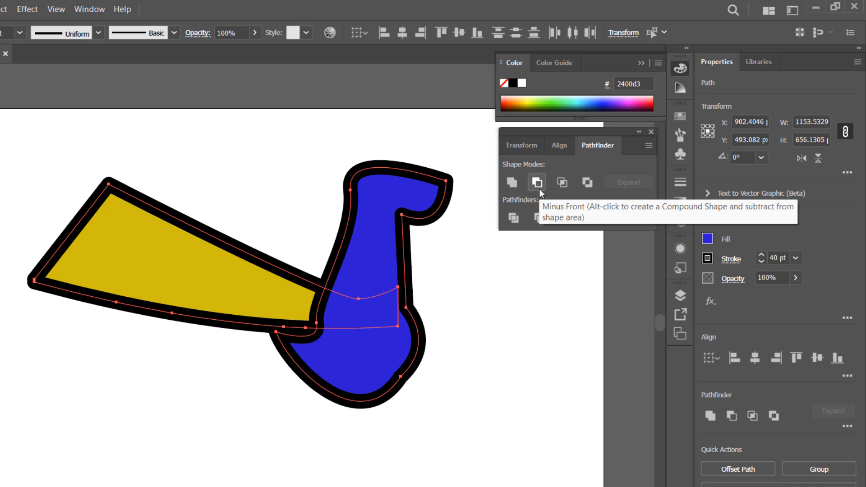
{"action": "left_click", "coordinate": [537, 182]}
{"action": "key", "text": "ctrl+z"}
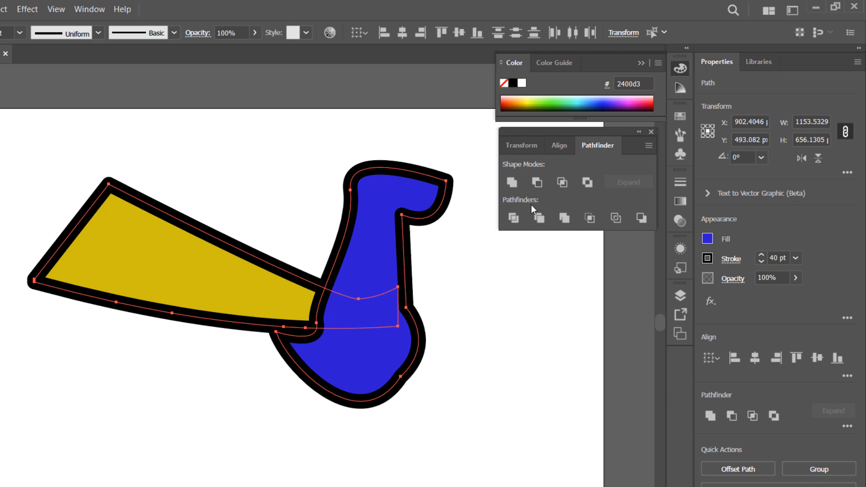
Try uniting the two shapes again, undo it, and subtract the blue front shape from the yellow one
{"action": "left_click", "coordinate": [514, 219]}
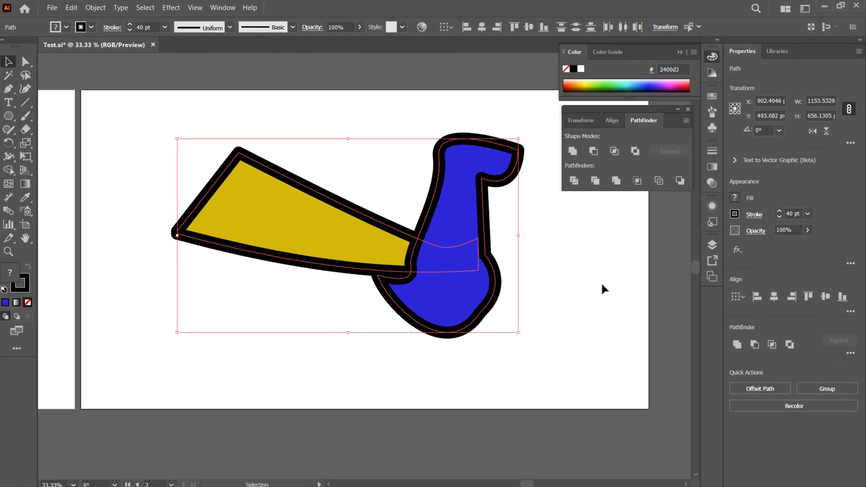
{"action": "left_click", "coordinate": [573, 152]}
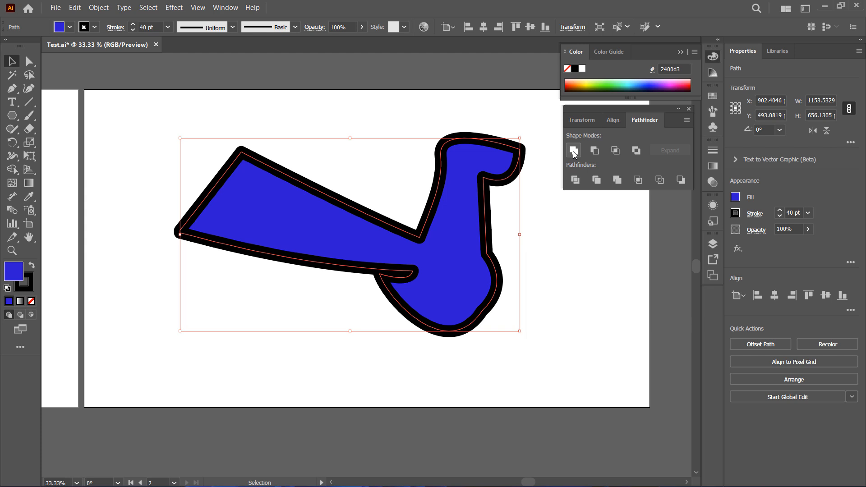
{"action": "key", "text": "ctrl+z"}
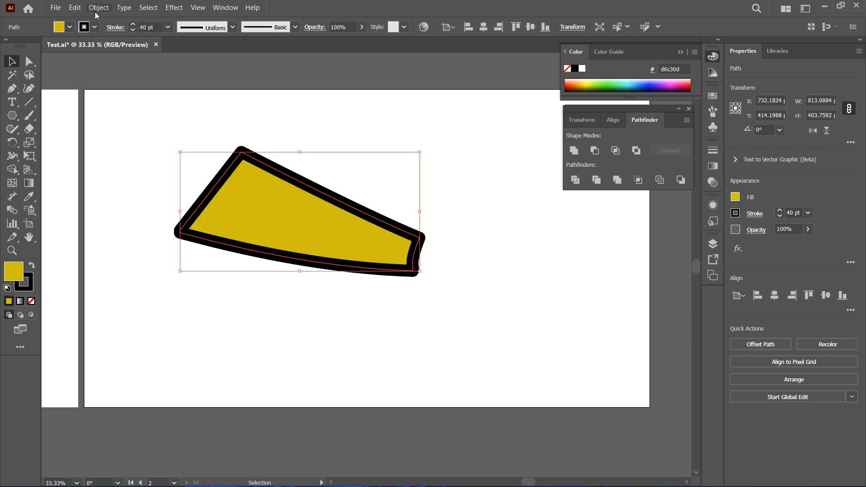
Lock the trimmed yellow shape and unlock all objects again
{"action": "left_click", "coordinate": [97, 9]}
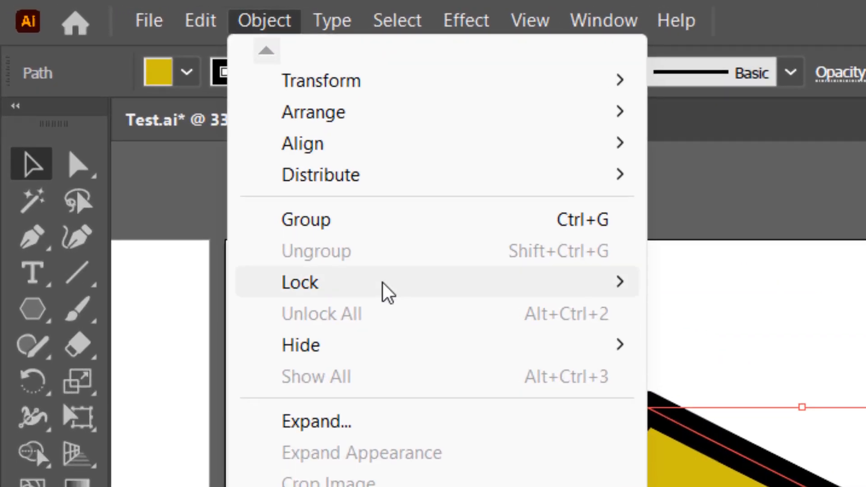
{"action": "mouse_move", "coordinate": [387, 293]}
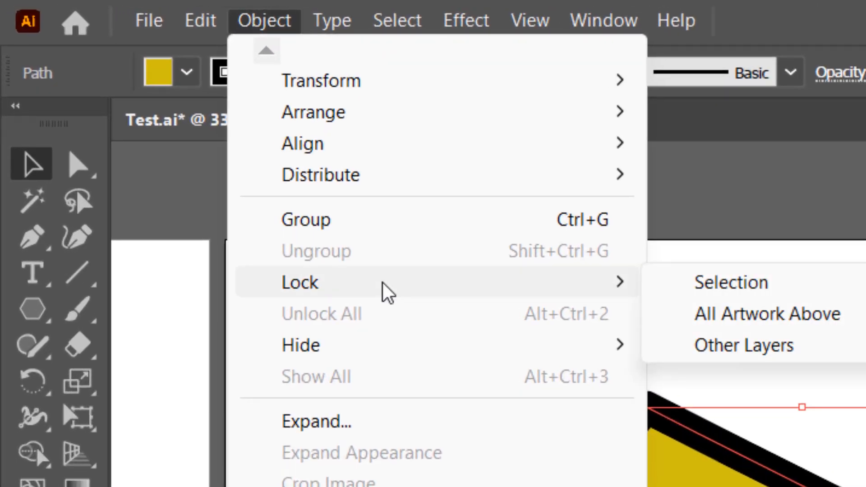
{"action": "left_click", "coordinate": [806, 281]}
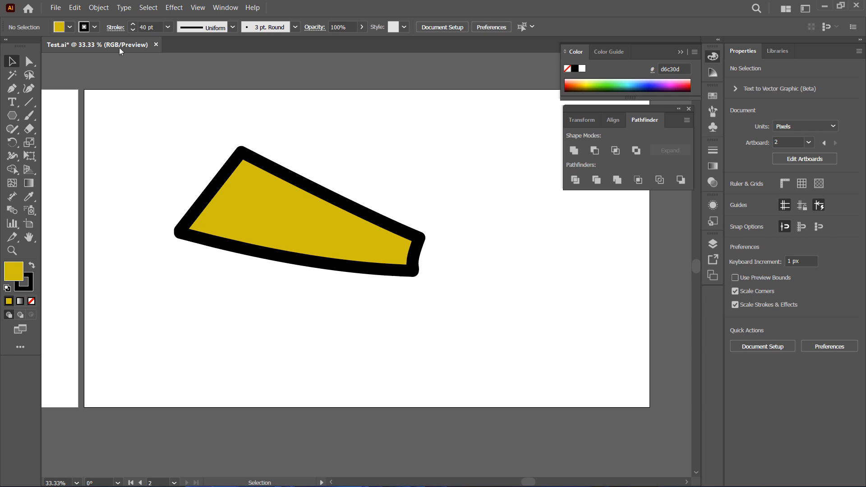
{"action": "left_click", "coordinate": [98, 8]}
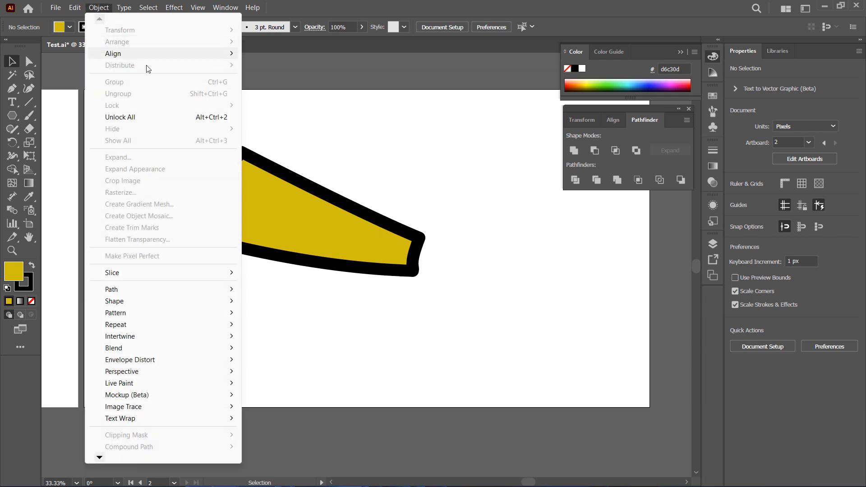
{"action": "left_click", "coordinate": [155, 118]}
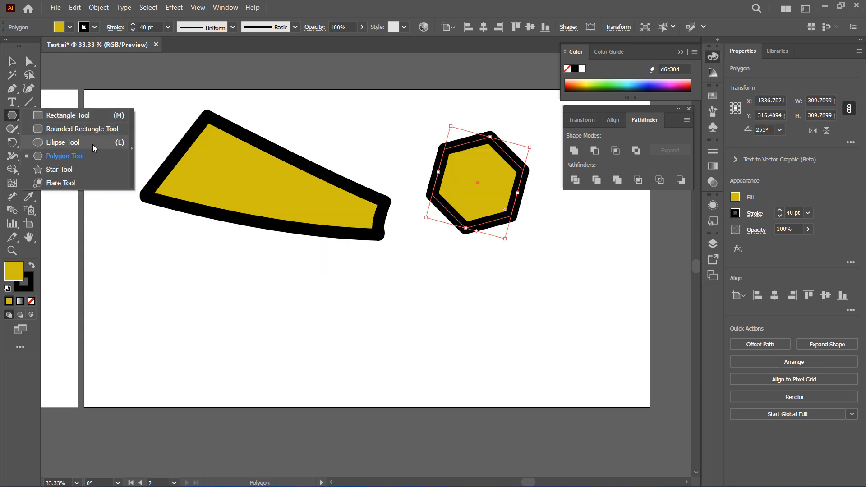
Draw a blue (#006ad4) ellipse about 182 by 159 px and a larger circle about 314 px across below the yellow shapes
{"action": "left_click", "coordinate": [59, 143]}
{"action": "left_click_drag", "start_coordinate": [278, 323], "coordinate": [332, 370]}
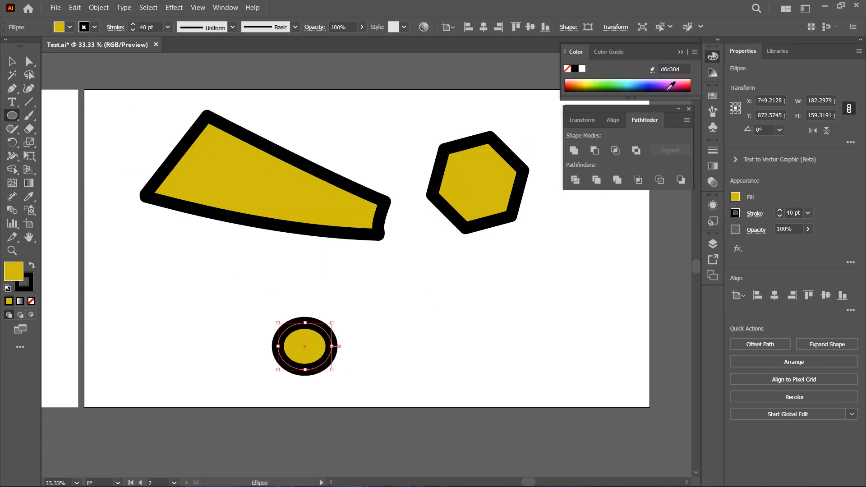
{"action": "left_click", "coordinate": [639, 84]}
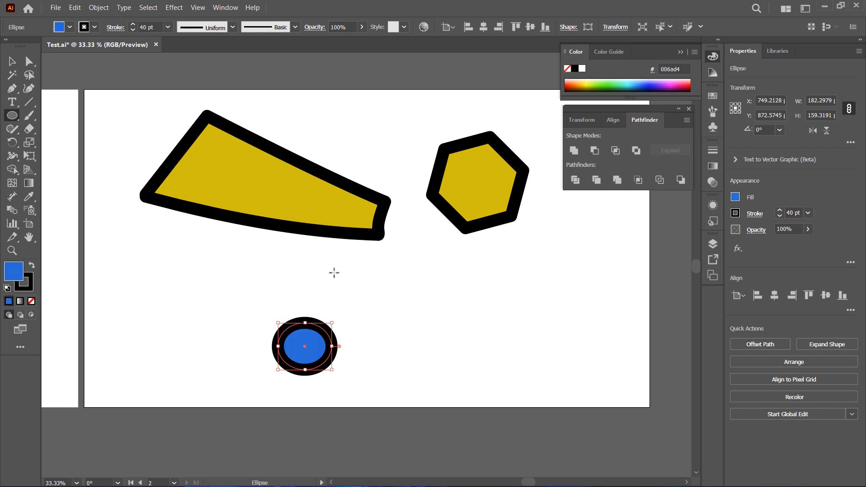
{"action": "left_click_drag", "start_coordinate": [410, 287], "coordinate": [503, 380]}
Draw a hexagon about 170 by 193 px to the right of the large circle and fill it pink (#ff3f92)
{"action": "left_click", "coordinate": [15, 116]}
{"action": "left_click", "coordinate": [65, 155]}
{"action": "left_click_drag", "start_coordinate": [565, 324], "coordinate": [582, 287]}
{"action": "left_click", "coordinate": [682, 82]}
Select the four-sided yellow shape and extend the selection to all objects with the same fill color
{"action": "key", "text": "v"}
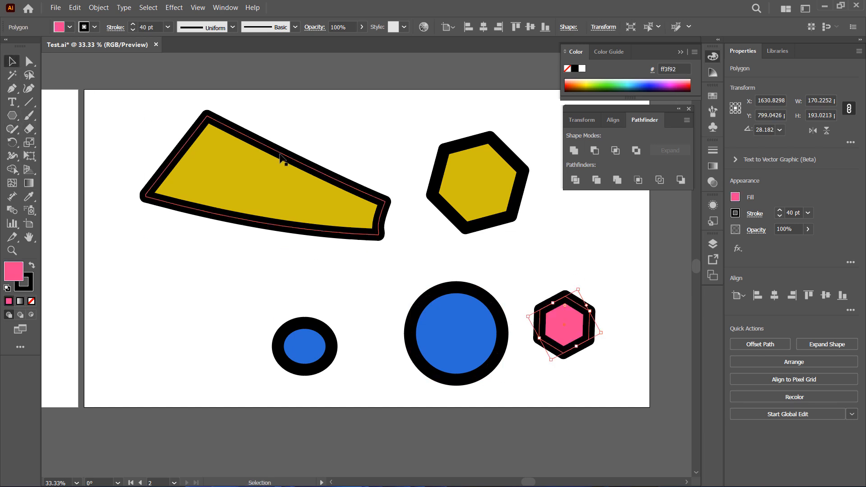
{"action": "left_click", "coordinate": [327, 144]}
{"action": "left_click", "coordinate": [264, 181]}
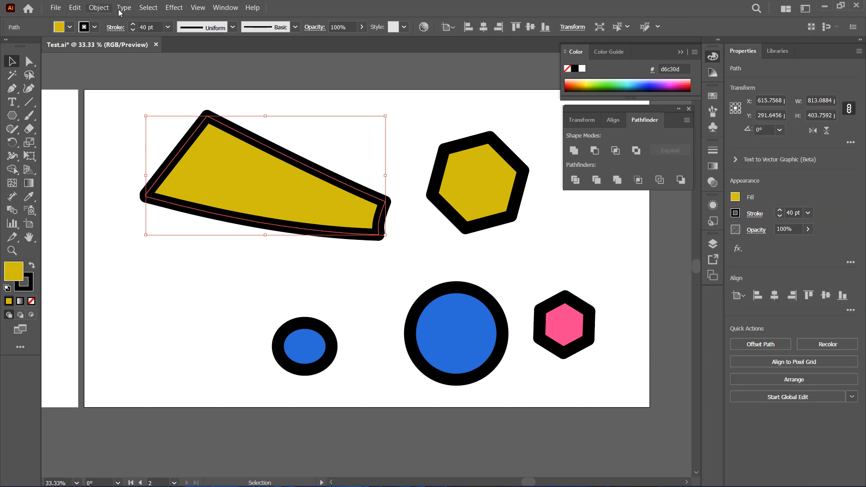
{"action": "left_click", "coordinate": [148, 8]}
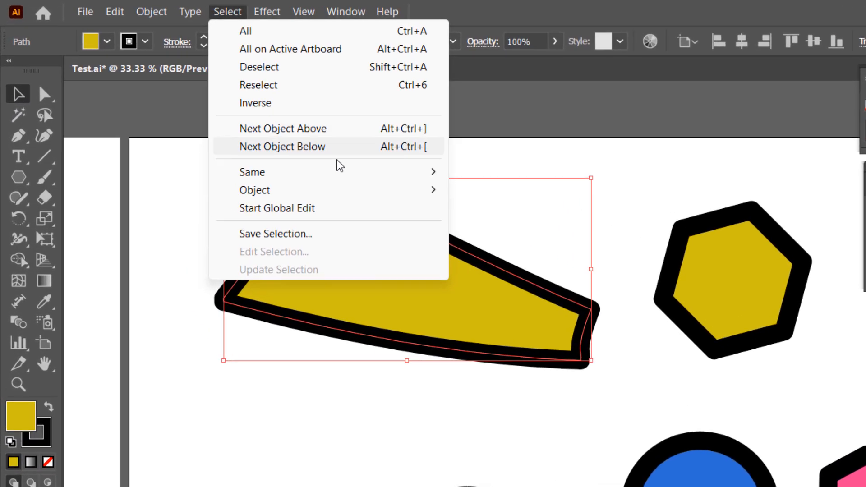
{"action": "mouse_move", "coordinate": [384, 176]}
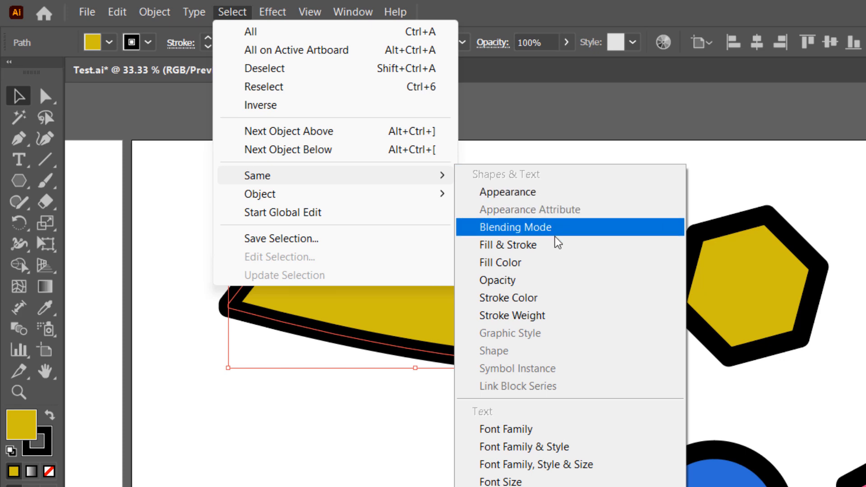
{"action": "left_click", "coordinate": [556, 264]}
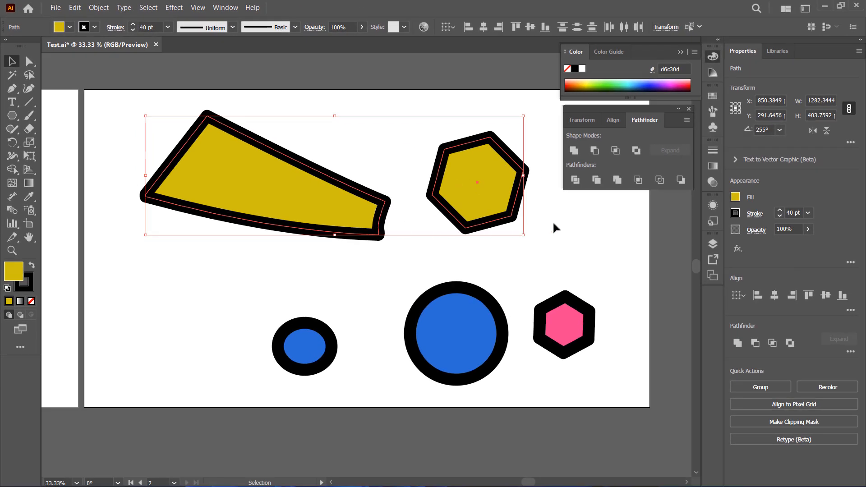
Select all objects sharing the yellow shapes' stroke color, and clear the selection
{"action": "left_click", "coordinate": [149, 8]}
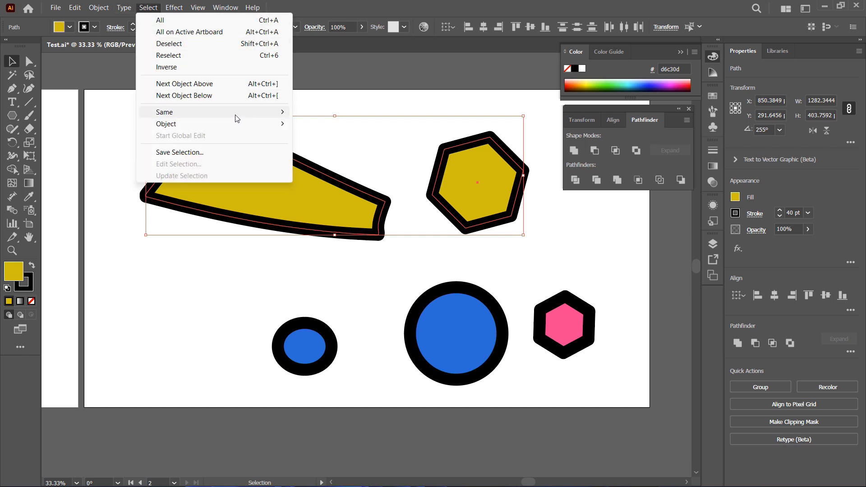
{"action": "mouse_move", "coordinate": [247, 116]}
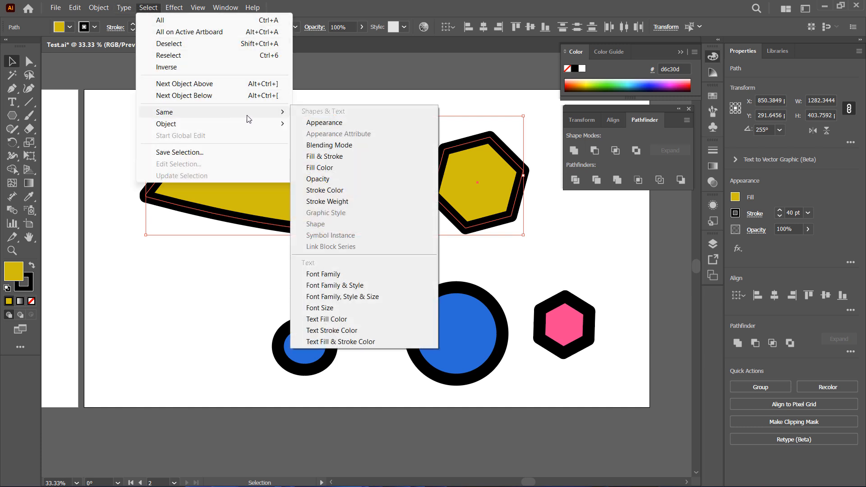
{"action": "left_click", "coordinate": [390, 190]}
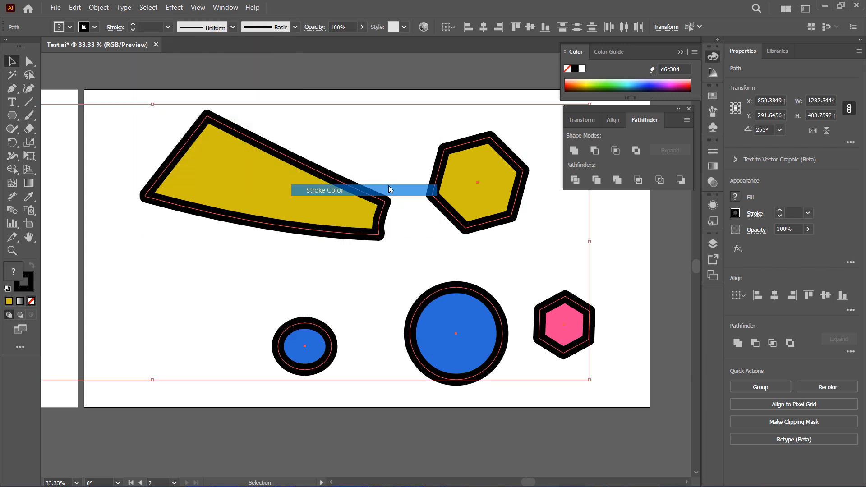
{"action": "left_click", "coordinate": [621, 263]}
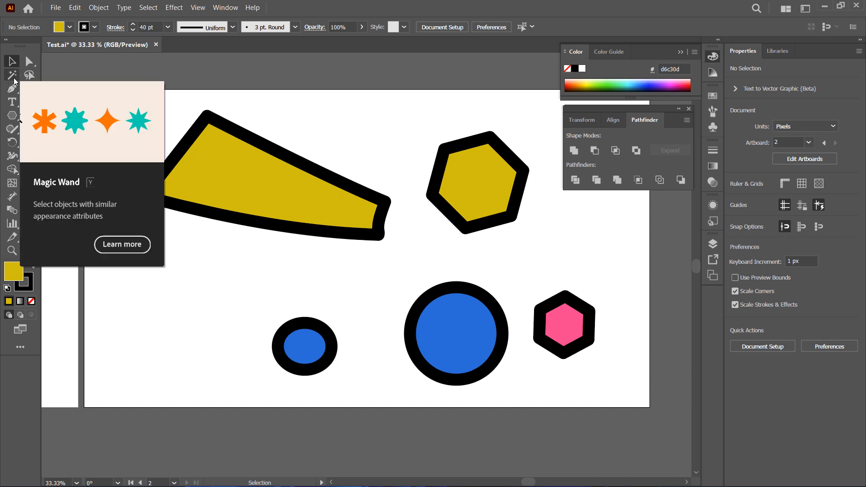
Use the Magic Wand to select both blue ellipses and then both yellow shapes by their similar appearance
{"action": "left_click", "coordinate": [13, 79]}
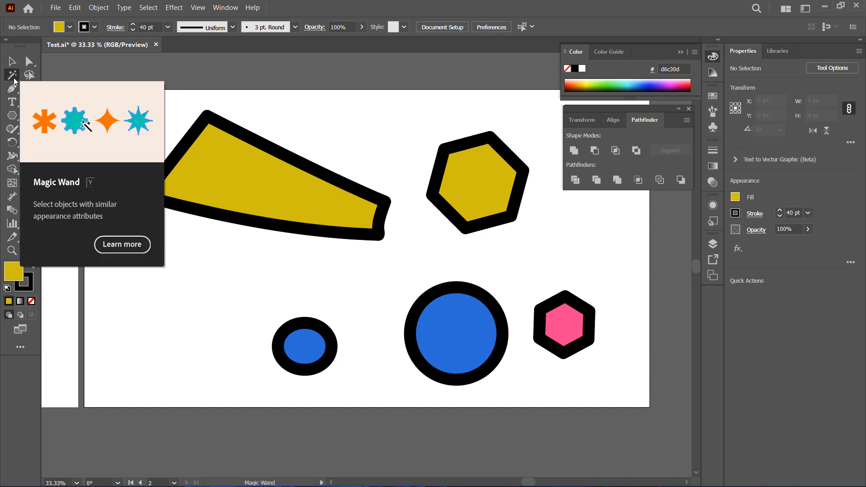
{"action": "left_click", "coordinate": [456, 347]}
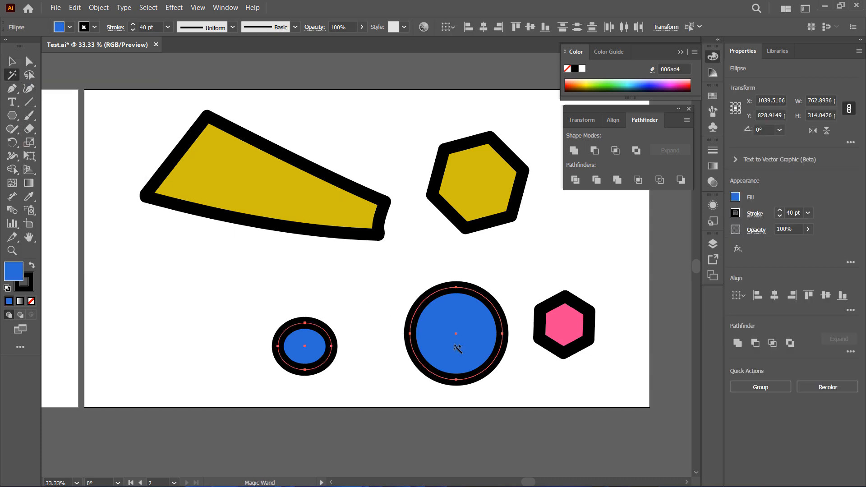
{"action": "left_click", "coordinate": [481, 210]}
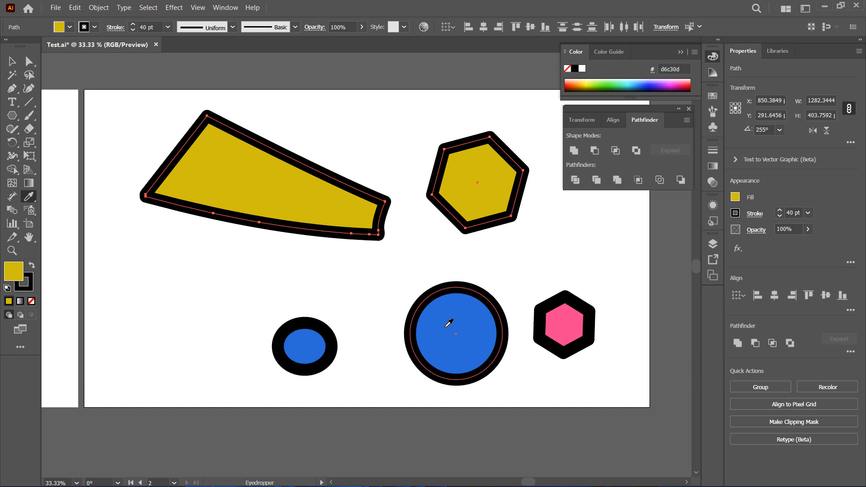
Recolor the two yellow shapes with the Eyedropper, sampling the blue circle and then the pink hexagon, and open the fill's color picker
{"action": "left_click", "coordinate": [450, 323]}
{"action": "left_click", "coordinate": [564, 324]}
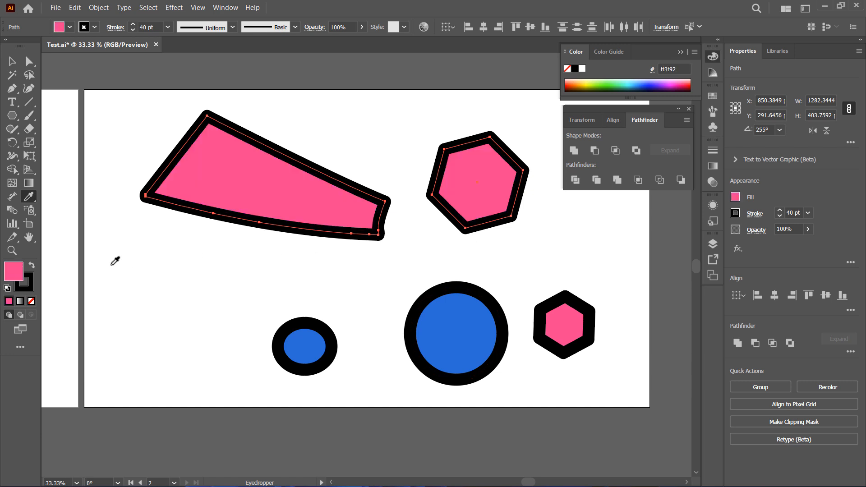
{"action": "double_click", "coordinate": [18, 273]}
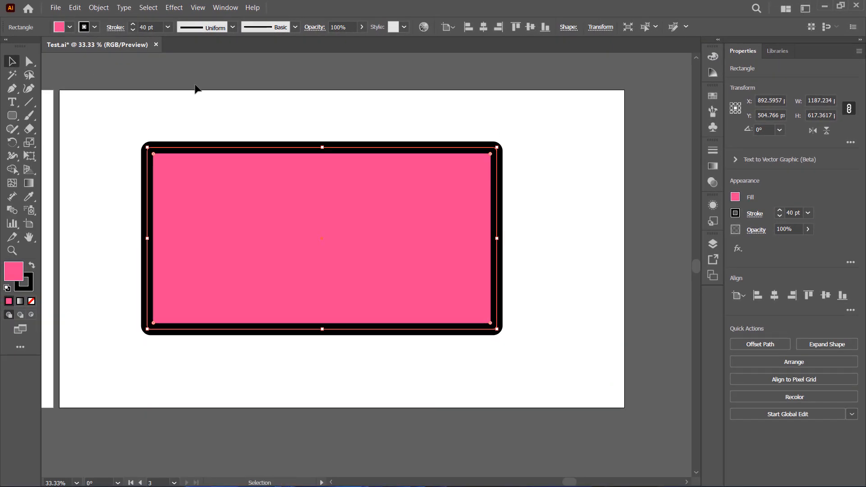
Fill the pink rectangle on the third artboard with a gradient and try the radial and freeform types
{"action": "left_click", "coordinate": [176, 86]}
{"action": "left_click", "coordinate": [435, 283]}
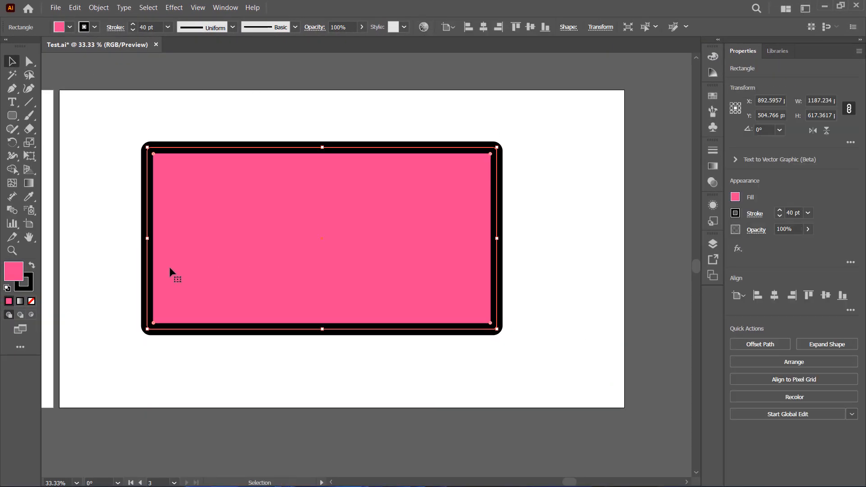
{"action": "left_click", "coordinate": [20, 302]}
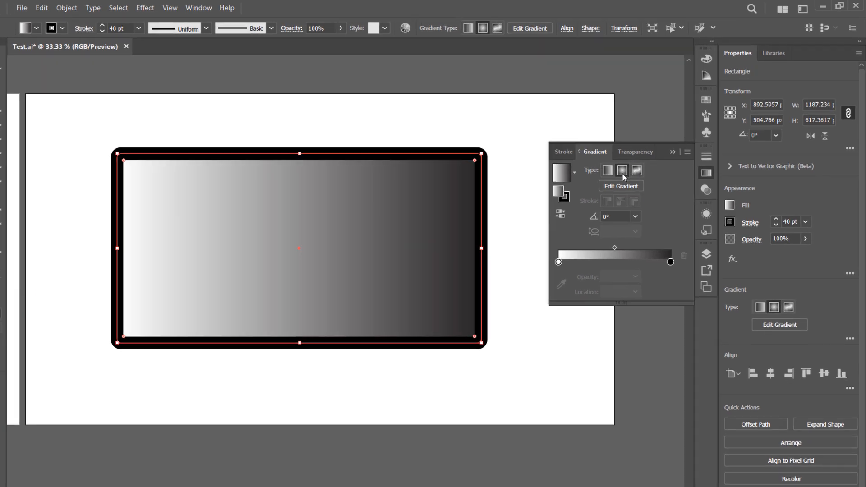
{"action": "left_click", "coordinate": [632, 164]}
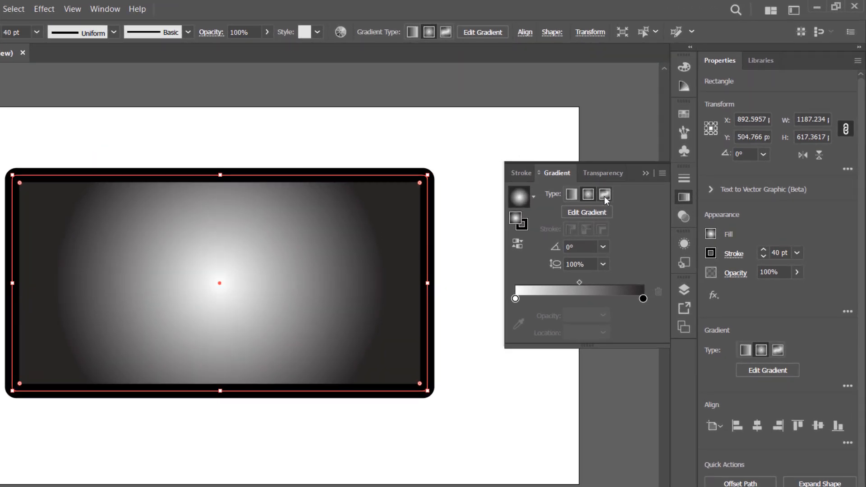
{"action": "left_click", "coordinate": [604, 195]}
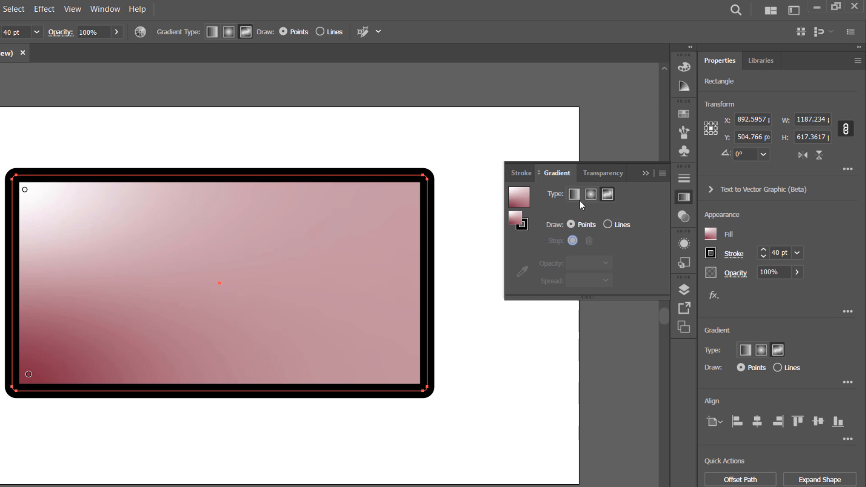
Set the rectangle's gradient to linear, reverse its colors, and change it to radial
{"action": "left_click", "coordinate": [575, 194]}
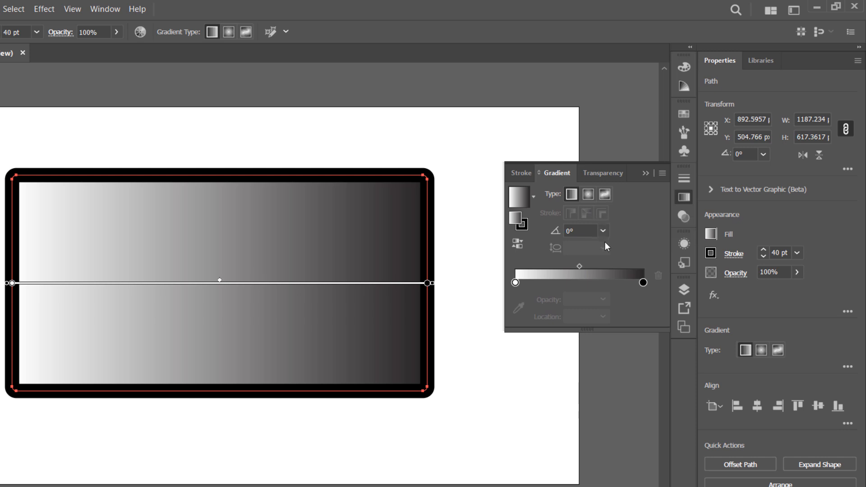
{"action": "left_click", "coordinate": [520, 240]}
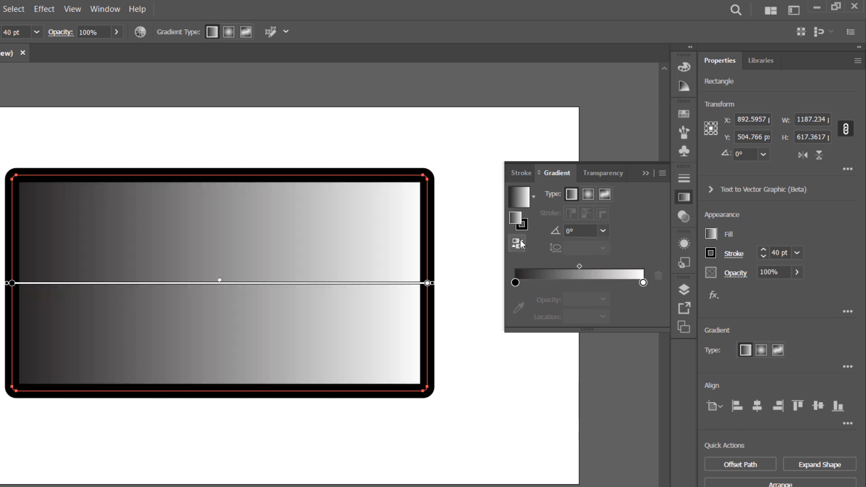
{"action": "left_click", "coordinate": [590, 197]}
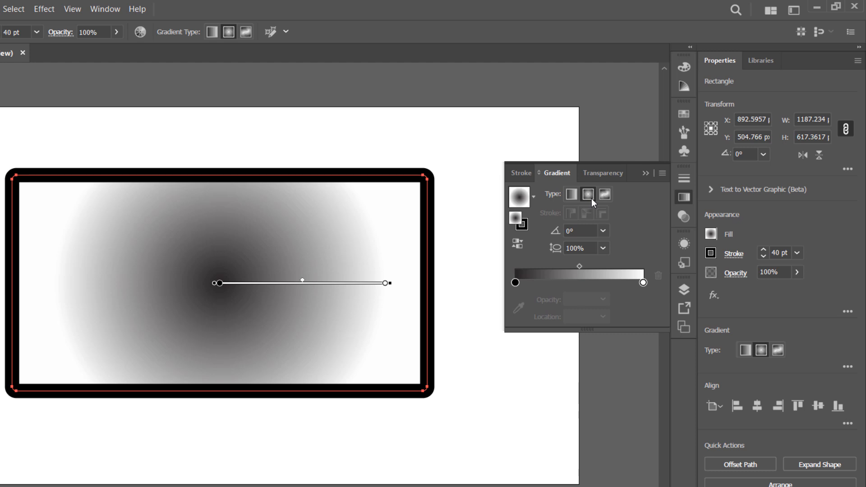
Recolor the radial gradient's black centre stop with the blue swatch and fine-tune it to a lighter blue using the RGB values
{"action": "double_click", "coordinate": [515, 283]}
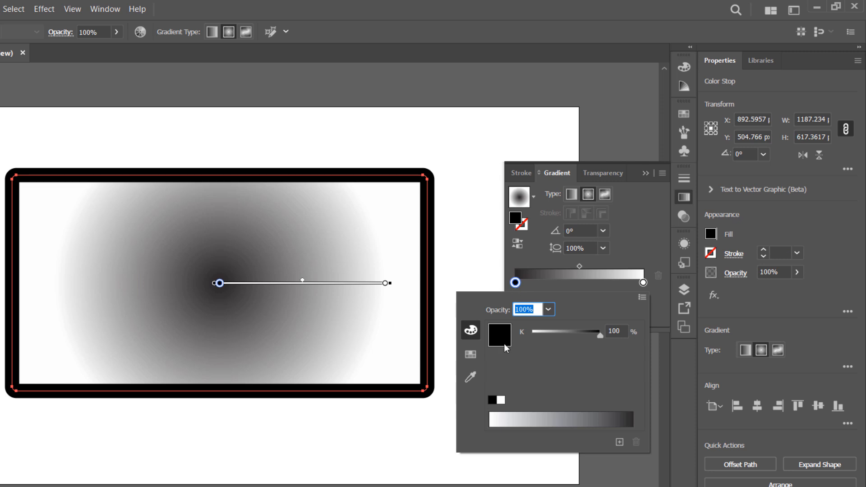
{"action": "left_click", "coordinate": [477, 350]}
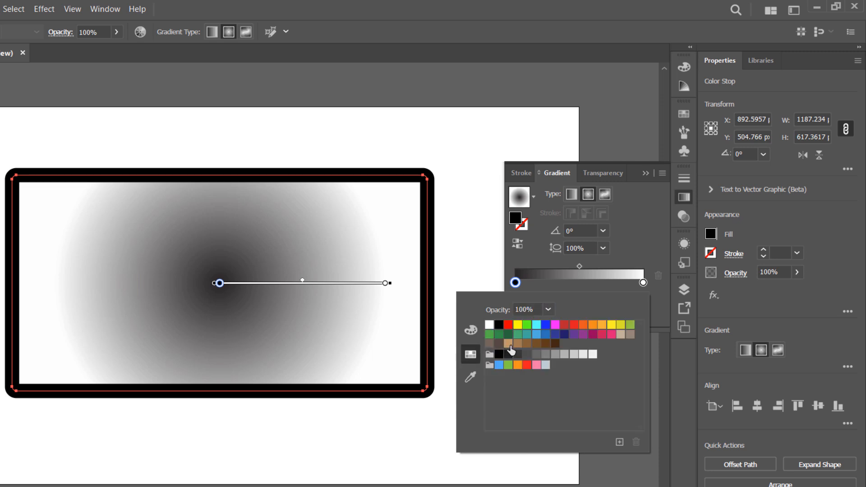
{"action": "left_click", "coordinate": [546, 325]}
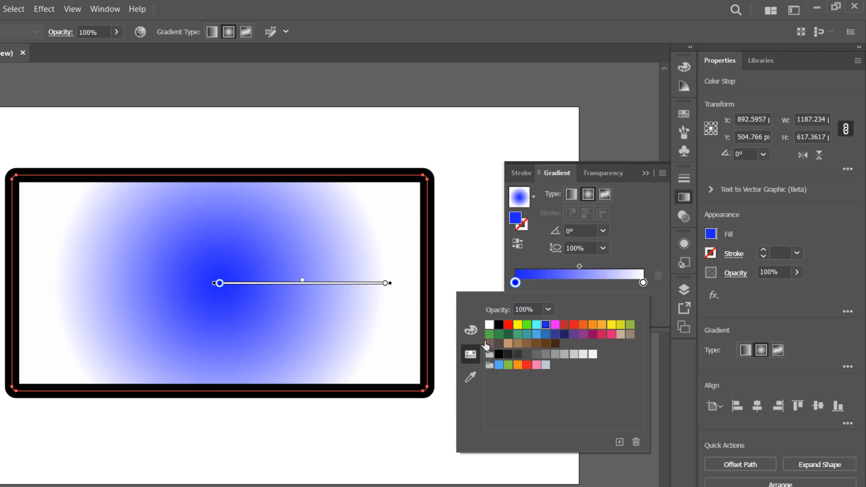
{"action": "left_click", "coordinate": [472, 331]}
{"action": "left_click_drag", "start_coordinate": [536, 357], "coordinate": [542, 335]}
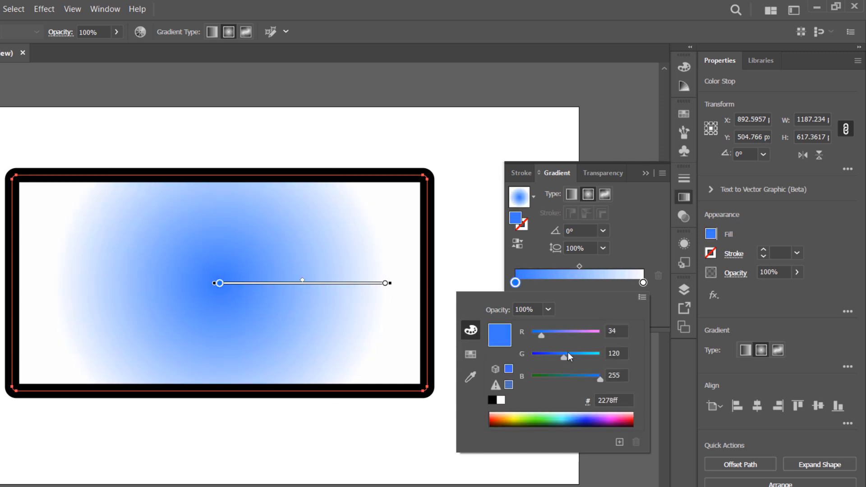
{"action": "left_click_drag", "start_coordinate": [601, 383], "coordinate": [592, 382]}
Add a gradient stop slightly past the middle of the gradient and color it with the bright blue swatch
{"action": "left_click", "coordinate": [586, 283]}
{"action": "double_click", "coordinate": [586, 283]}
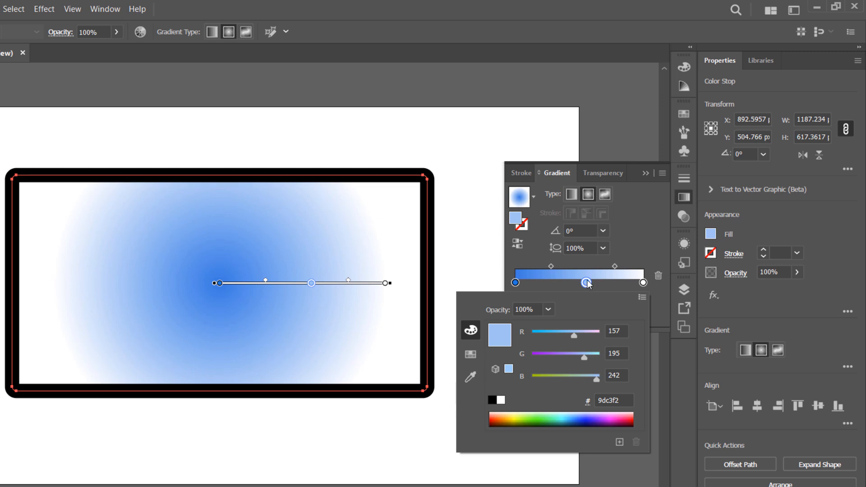
{"action": "left_click", "coordinate": [471, 354]}
{"action": "left_click", "coordinate": [631, 325]}
{"action": "left_click", "coordinate": [545, 325]}
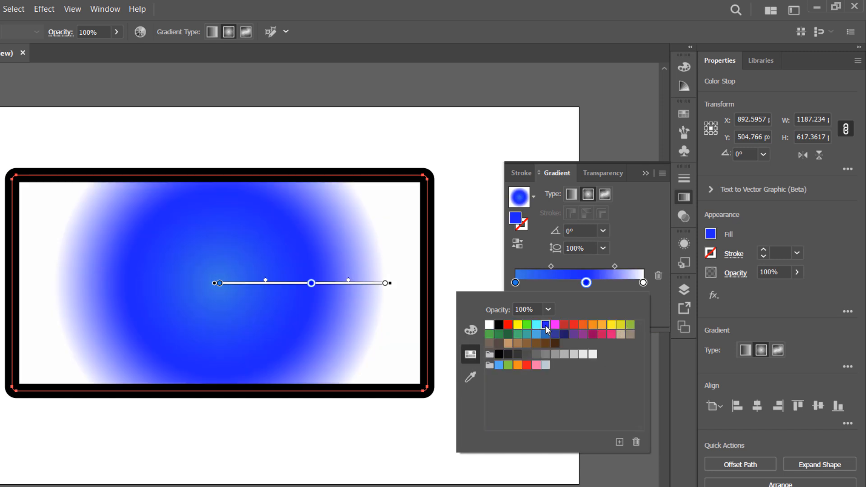
Add another gradient stop at about 81% and color it with the light pink swatch
{"action": "left_click", "coordinate": [620, 284]}
{"action": "double_click", "coordinate": [619, 282]}
{"action": "left_click", "coordinate": [537, 365]}
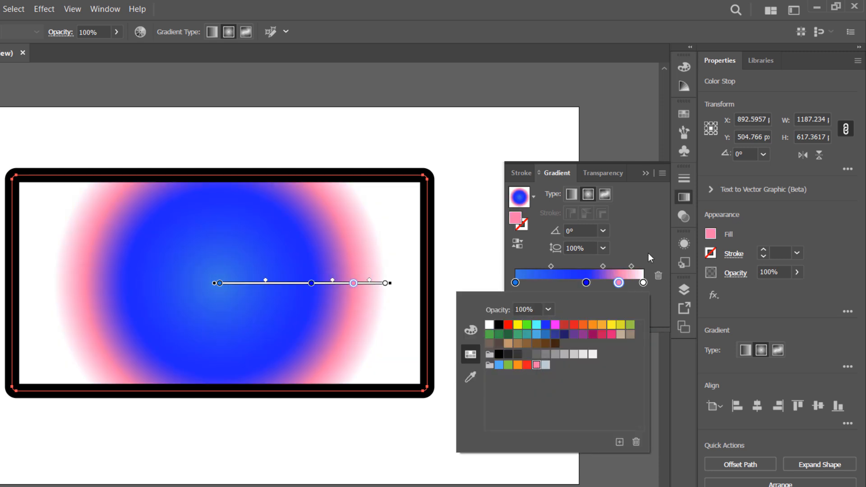
{"action": "left_click", "coordinate": [635, 238]}
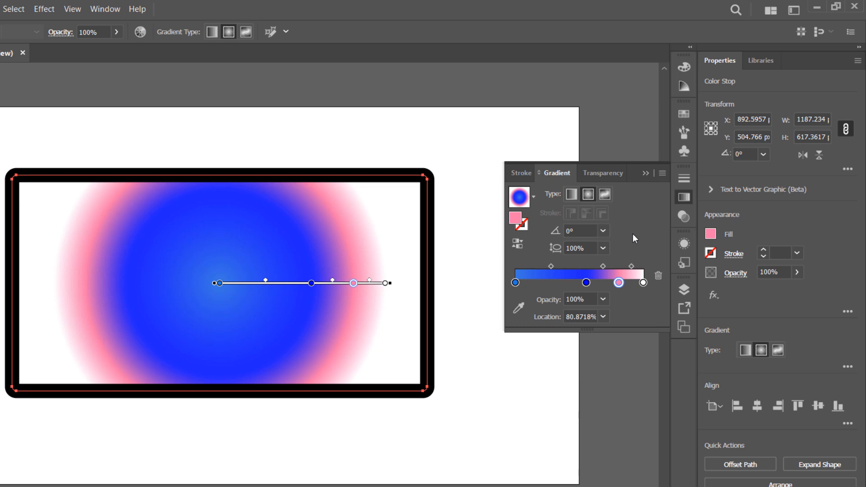
Reposition the bright blue and pink gradient stops along the gradient and delete the white end stop
{"action": "left_click_drag", "start_coordinate": [586, 283], "coordinate": [560, 291]}
{"action": "left_click_drag", "start_coordinate": [619, 283], "coordinate": [602, 283]}
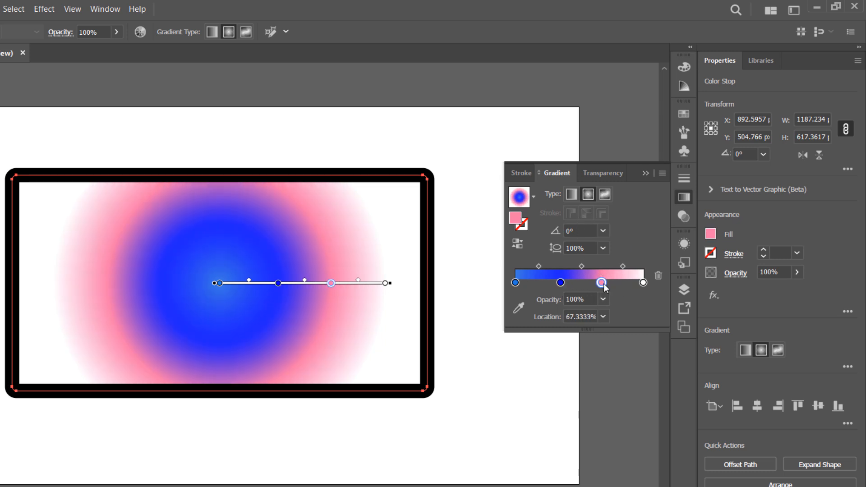
{"action": "left_click", "coordinate": [643, 283]}
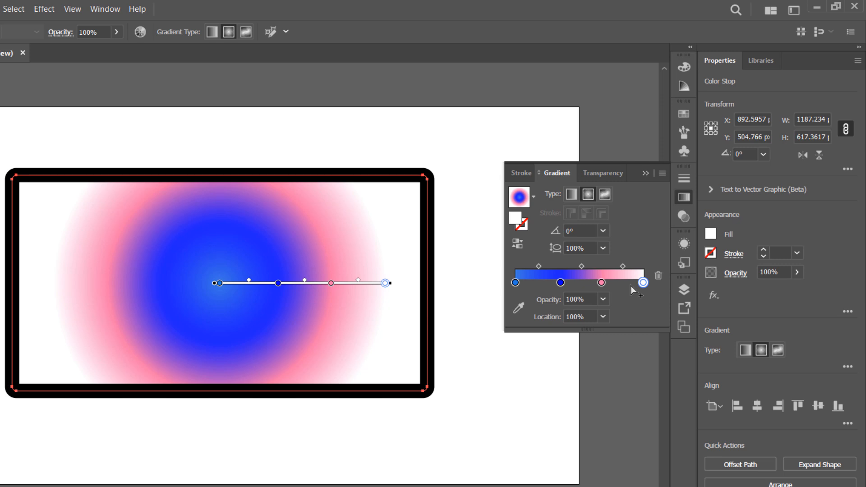
{"action": "left_click", "coordinate": [660, 277]}
{"action": "left_click_drag", "start_coordinate": [561, 283], "coordinate": [616, 287]}
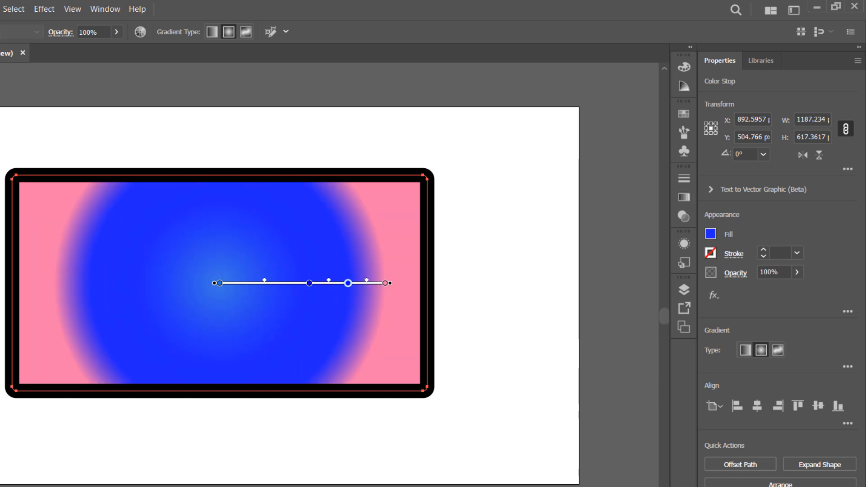
Draw a blue rectangle about 518 by 504 px overlapping the upper-left corner of the gradient rectangle, and select it
{"action": "left_click_drag", "start_coordinate": [16, 147], "coordinate": [172, 332]}
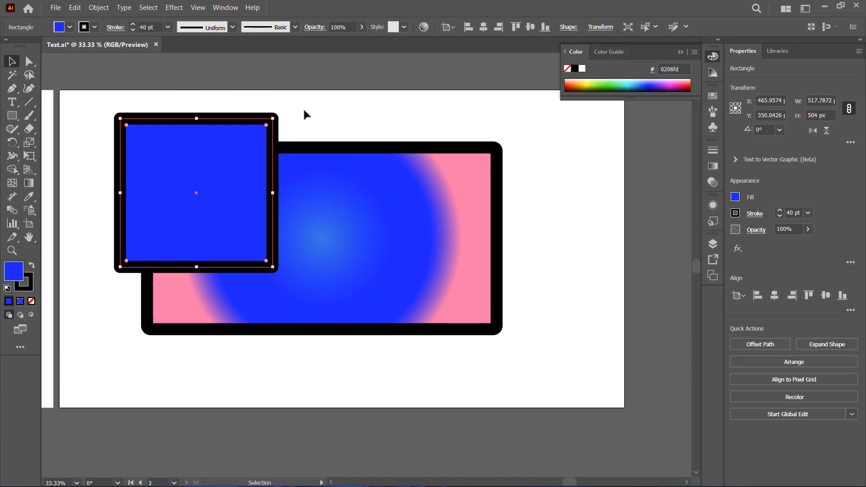
{"action": "left_click", "coordinate": [233, 130]}
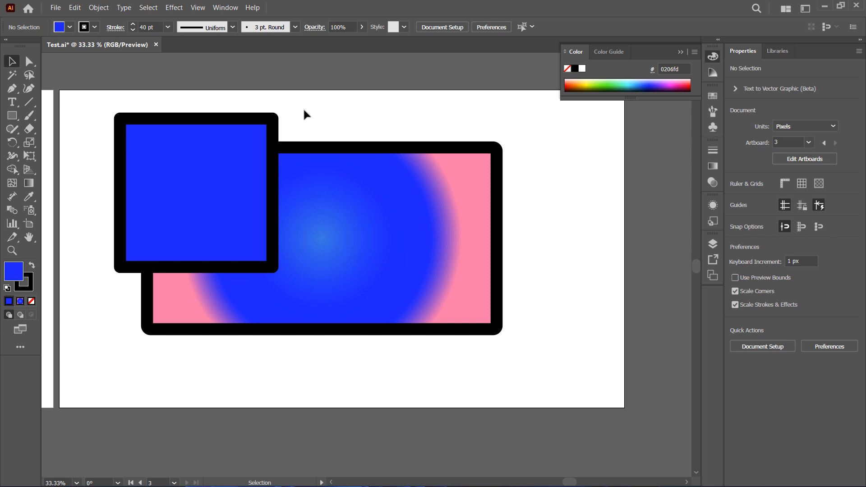
{"action": "left_click", "coordinate": [262, 131]}
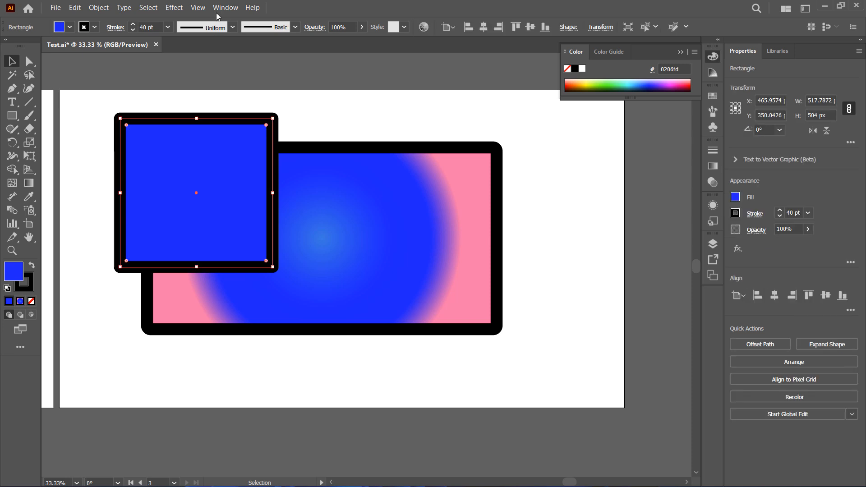
Open the transparency settings, try the blue rectangle at 34% opacity, and undo the opacity change
{"action": "left_click", "coordinate": [226, 8]}
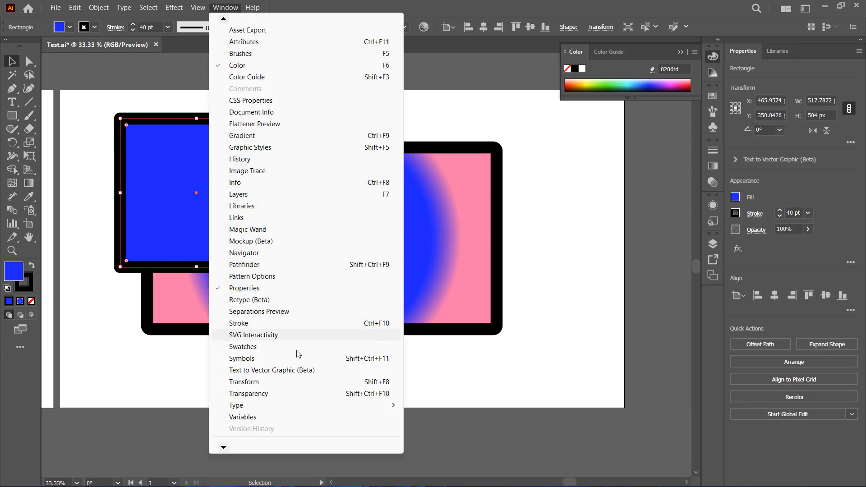
{"action": "left_click", "coordinate": [290, 397]}
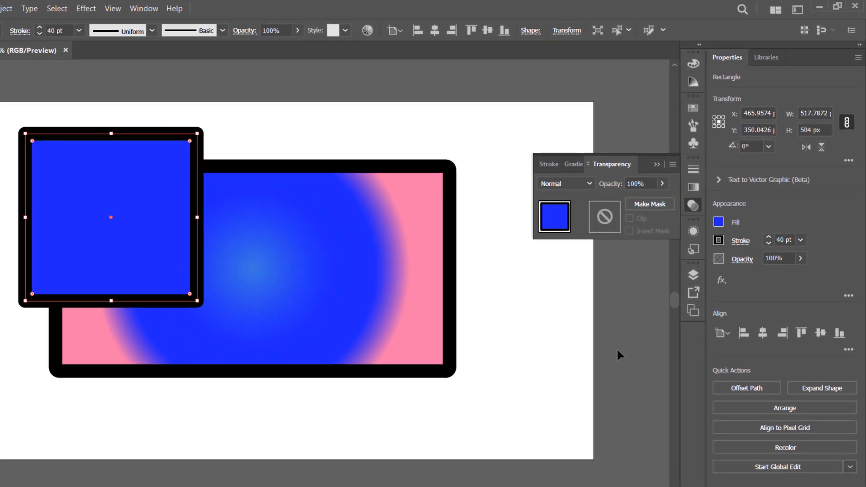
{"action": "left_click_drag", "start_coordinate": [660, 183], "coordinate": [631, 253]}
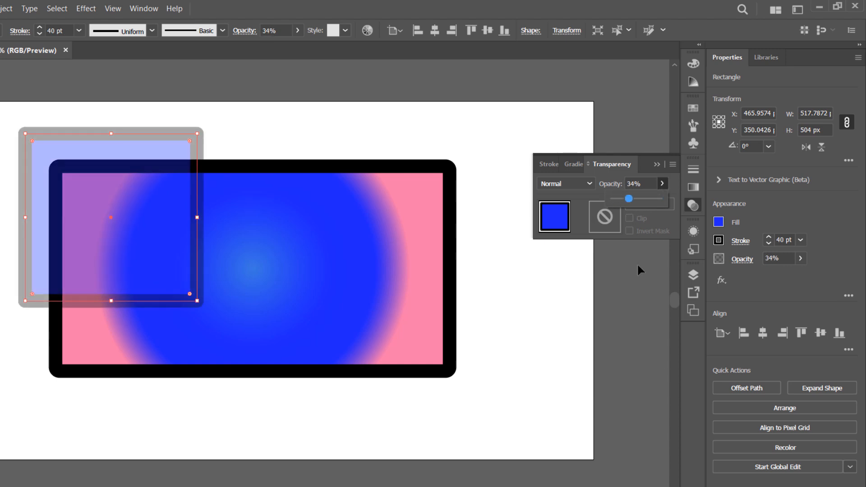
{"action": "key", "text": "ctrl+z"}
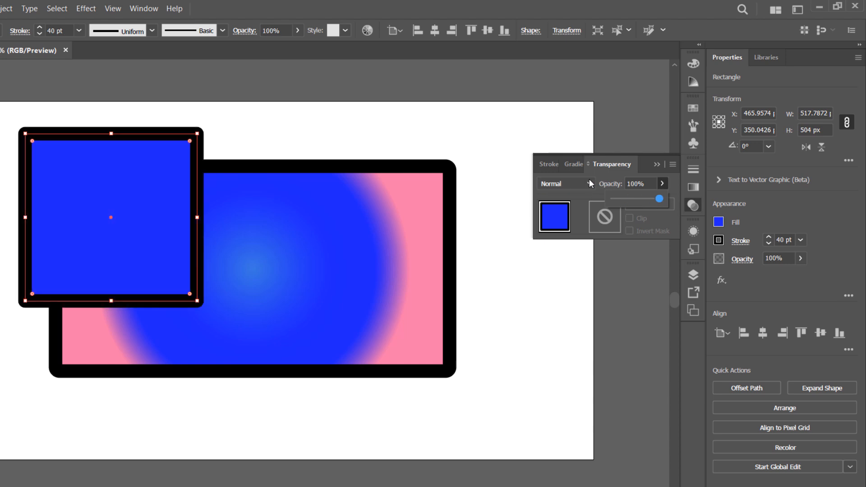
Try the Darken, Multiply, Color Burn, Screen and Hard Light blend modes on the blue rectangle, and return it to Normal
{"action": "left_click", "coordinate": [586, 183]}
{"action": "left_click", "coordinate": [570, 216]}
{"action": "left_click", "coordinate": [579, 186]}
{"action": "left_click", "coordinate": [586, 230]}
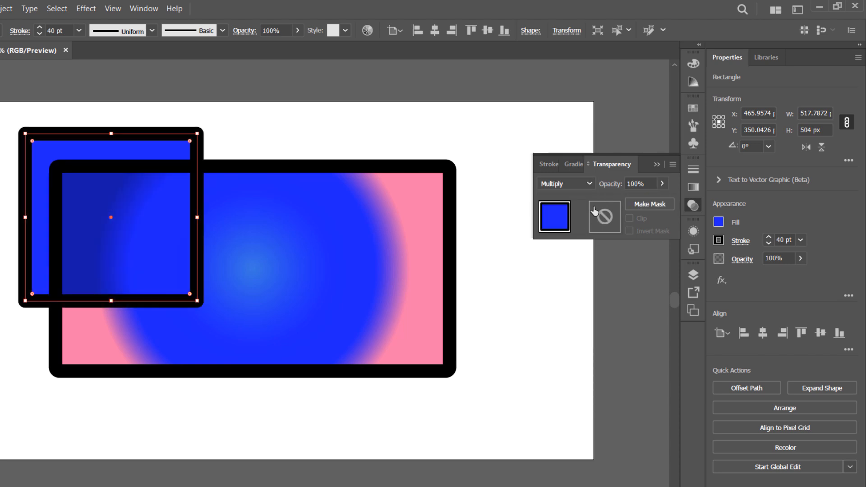
{"action": "left_click", "coordinate": [584, 186]}
{"action": "left_click", "coordinate": [587, 239]}
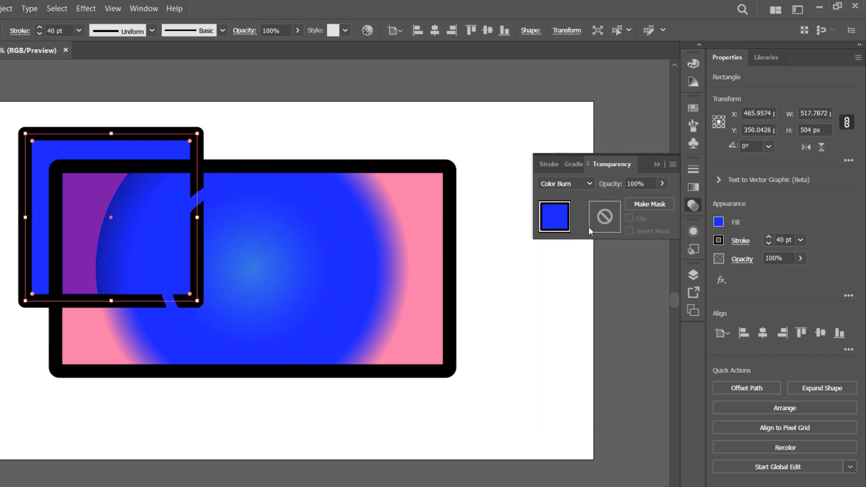
{"action": "left_click", "coordinate": [582, 188]}
{"action": "left_click", "coordinate": [584, 271]}
{"action": "left_click", "coordinate": [573, 183]}
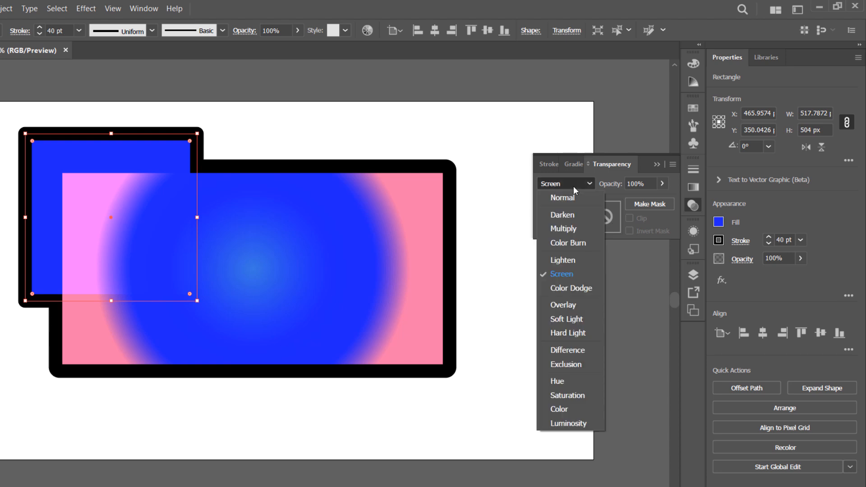
{"action": "left_click", "coordinate": [588, 337]}
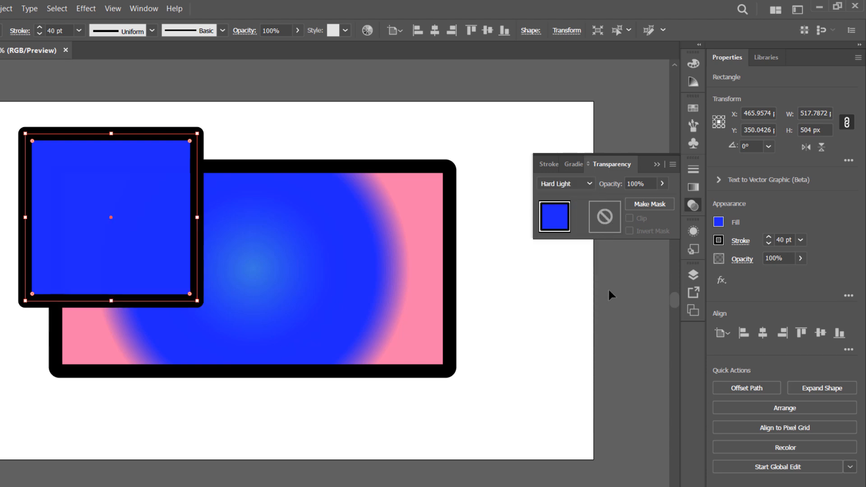
{"action": "left_click", "coordinate": [565, 184]}
{"action": "left_click", "coordinate": [560, 198]}
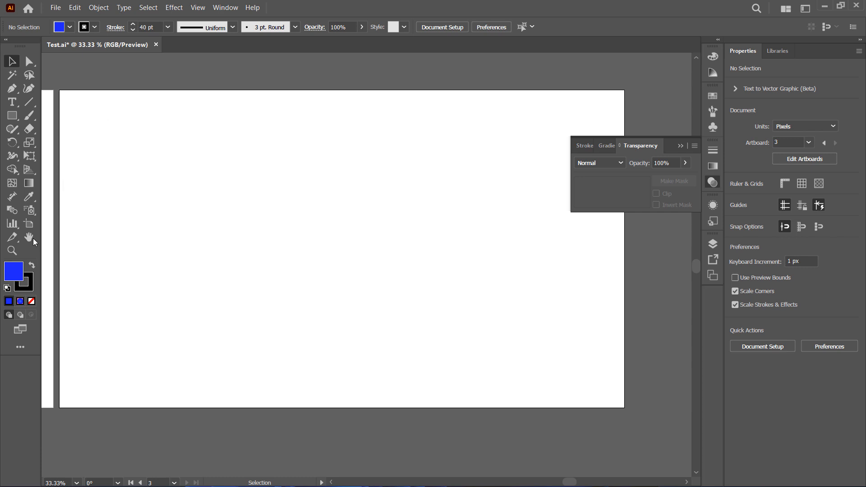
Add the point text "WORKING WITH TEXT" on the left half of the empty third artboard
{"action": "left_click", "coordinate": [12, 102]}
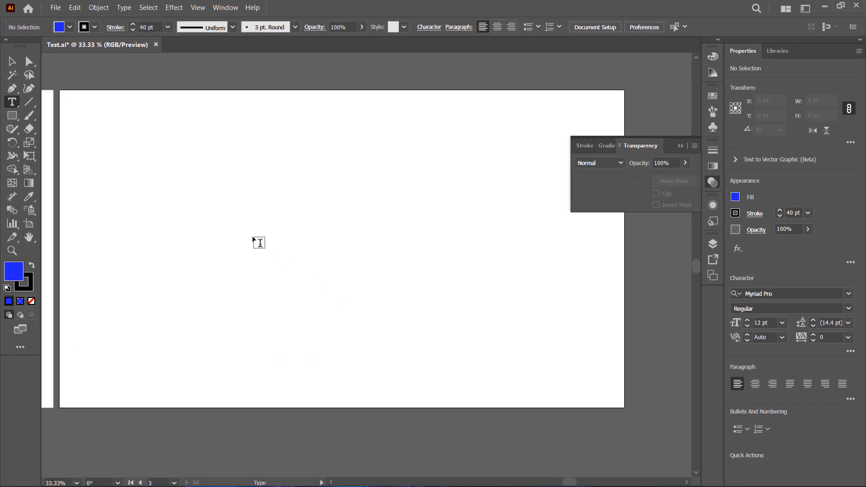
{"action": "left_click", "coordinate": [153, 224]}
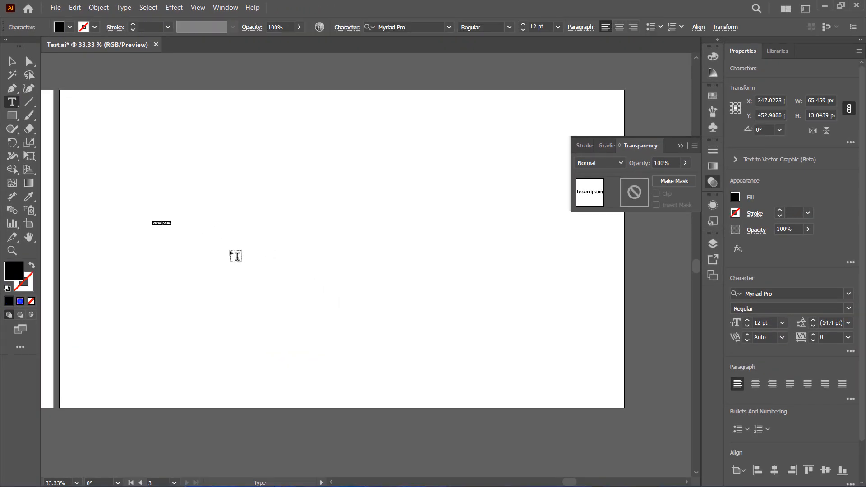
{"action": "type", "text": "WORKING WITH TEXT"}
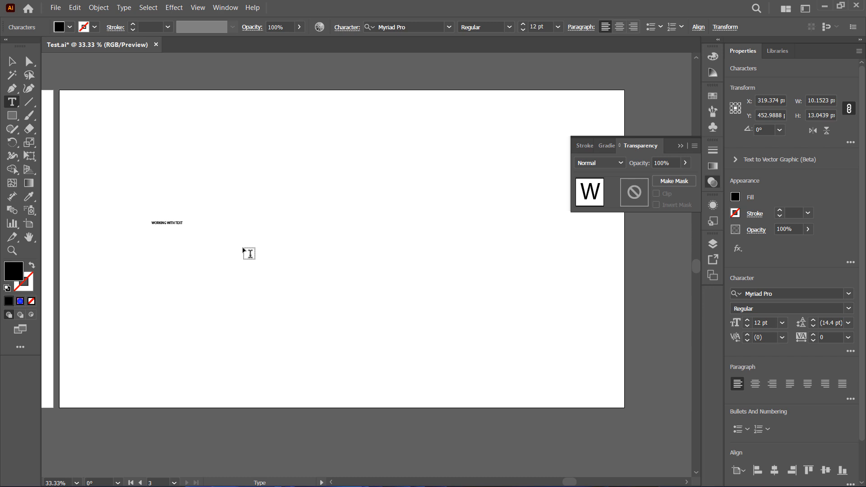
{"action": "key", "text": "Escape"}
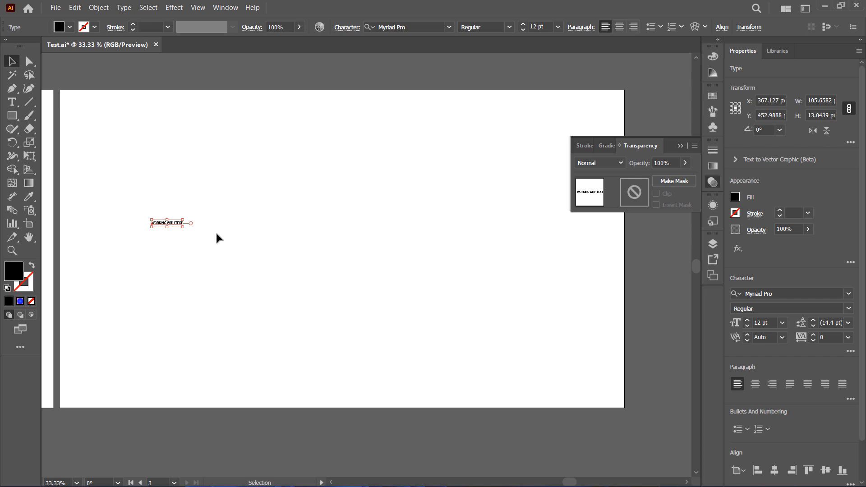
Scale up the "WORKING WITH TEXT" line proportionally and set its font size to 163 pt
{"action": "key", "text": "shift"}
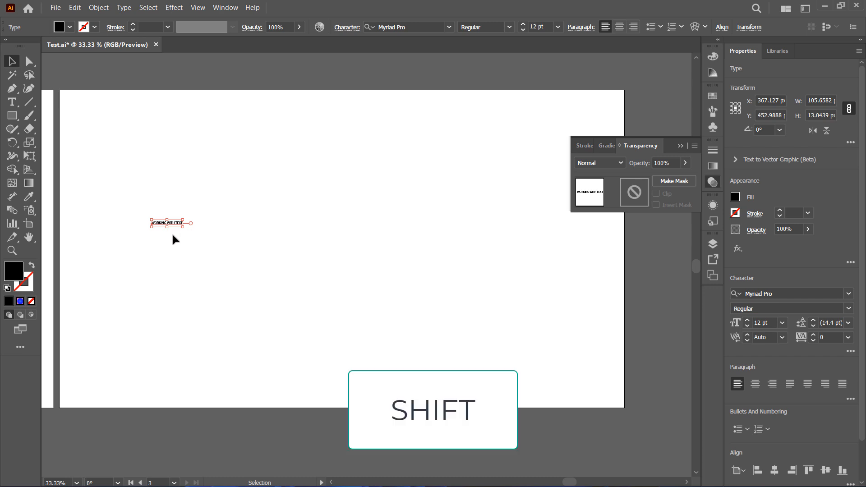
{"action": "left_click_drag", "start_coordinate": [183, 227], "coordinate": [562, 329]}
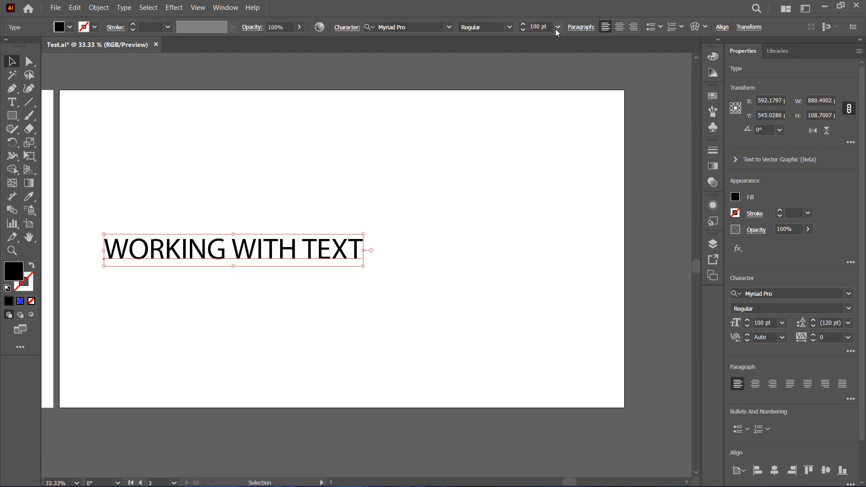
{"action": "left_click", "coordinate": [558, 27]}
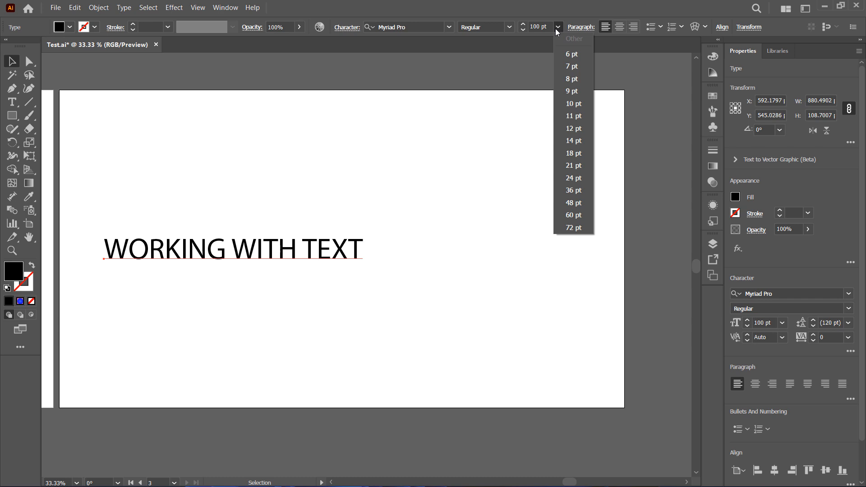
{"action": "left_click", "coordinate": [525, 26]}
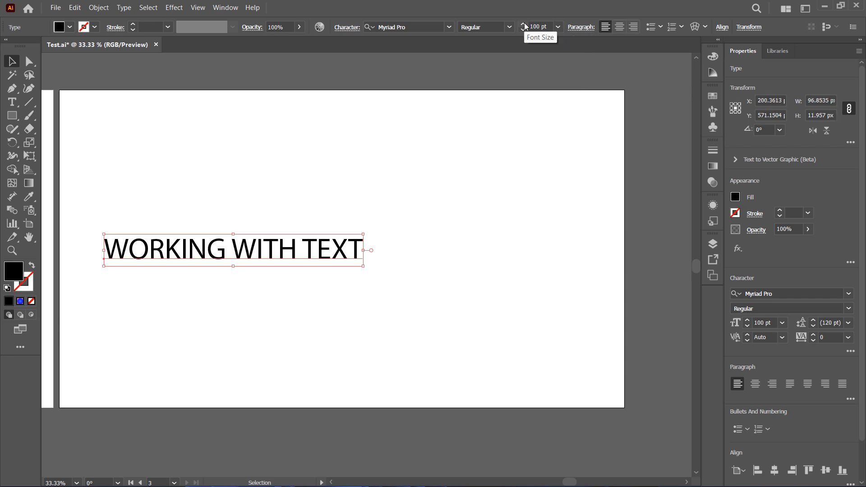
{"action": "left_click", "coordinate": [522, 23]}
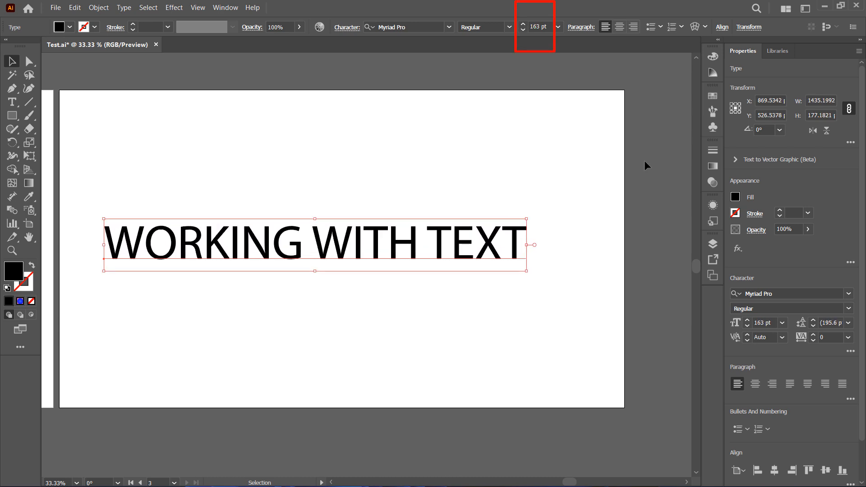
Change the text's font to Tahoma and open its full character settings
{"action": "left_click", "coordinate": [449, 28]}
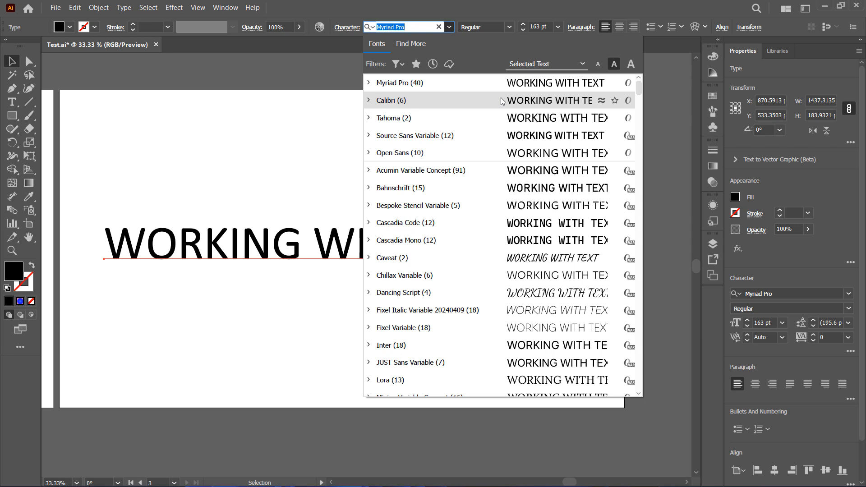
{"action": "left_click", "coordinate": [474, 121]}
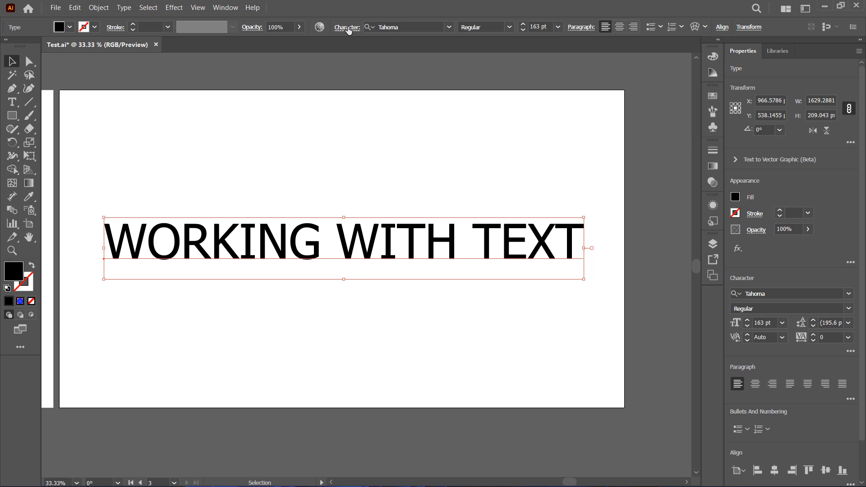
{"action": "left_click", "coordinate": [348, 28]}
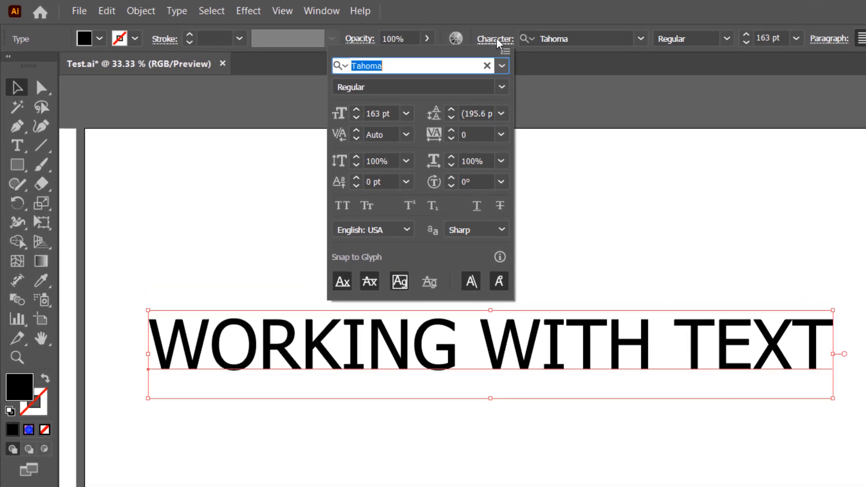
{"action": "left_click", "coordinate": [502, 66]}
{"action": "left_click", "coordinate": [503, 150]}
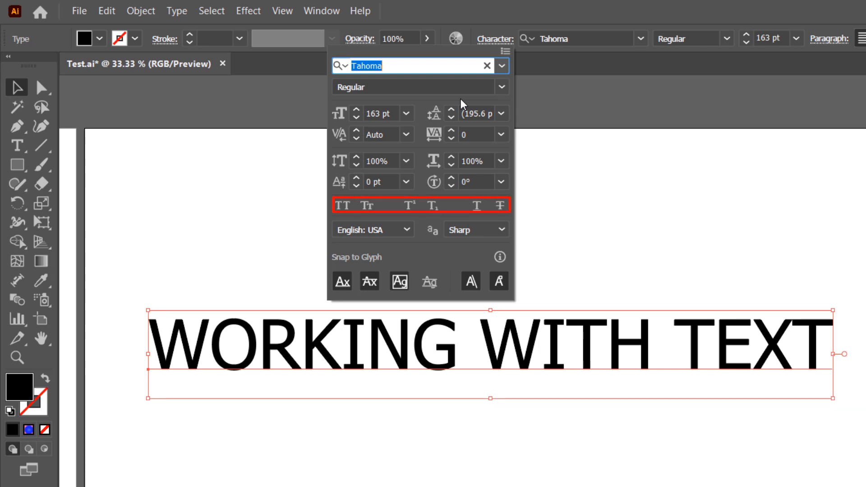
{"action": "left_click", "coordinate": [343, 207]}
Select the whole "WORKING WITH TEXT" line for text editing, widen its letter tracking and tighten it to -20
{"action": "left_click", "coordinate": [17, 145]}
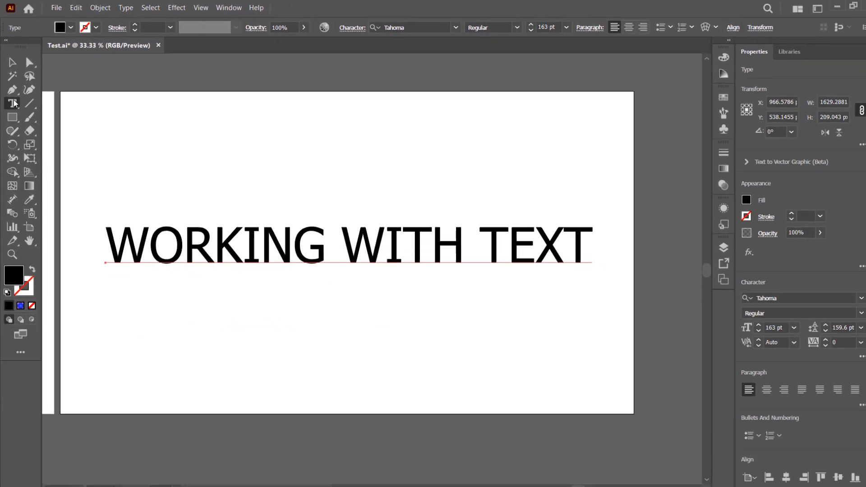
{"action": "left_click_drag", "start_coordinate": [14, 104], "coordinate": [50, 101]}
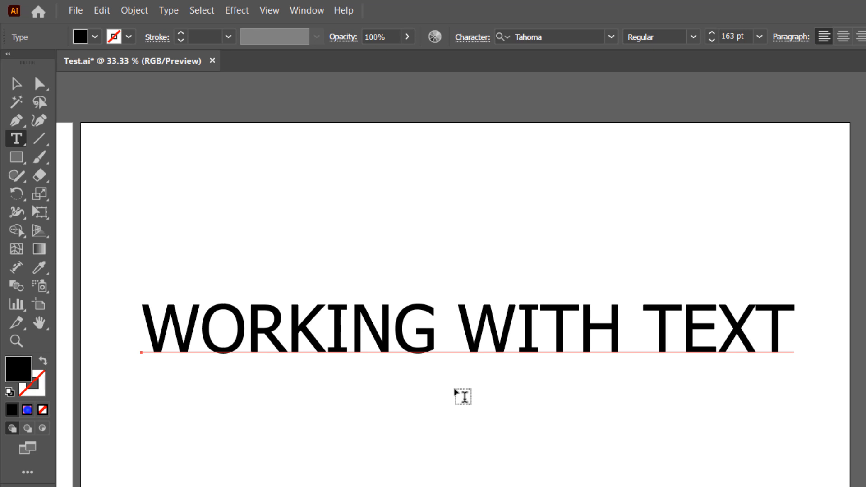
{"action": "double_click", "coordinate": [407, 334]}
{"action": "left_click", "coordinate": [408, 334]}
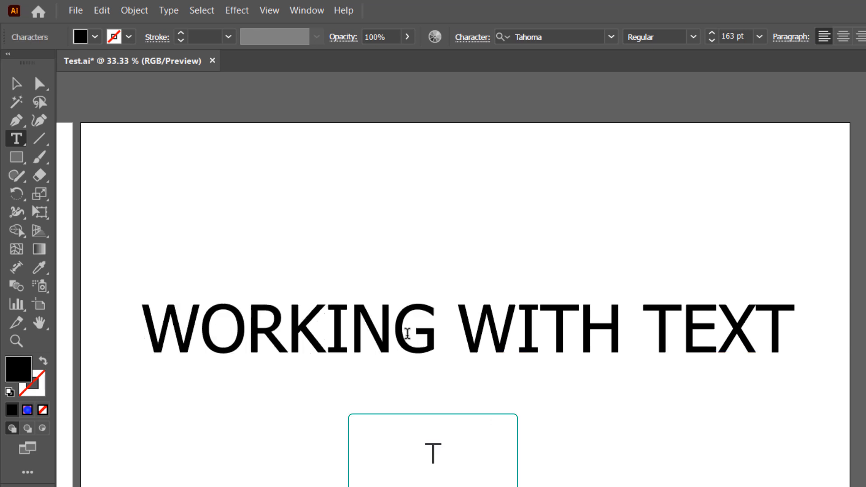
{"action": "key", "text": "shift+Home"}
{"action": "left_click_drag", "start_coordinate": [445, 329], "coordinate": [805, 340]}
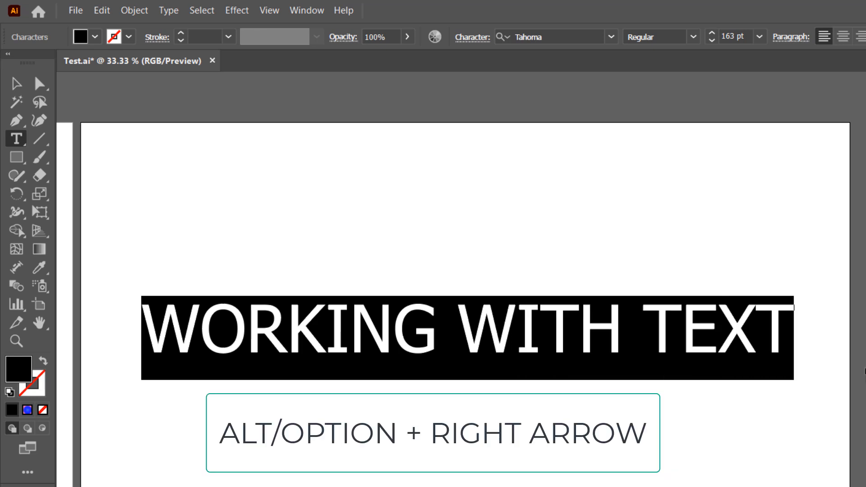
{"action": "key", "text": "alt+Right"}
{"action": "key", "text": "alt+Right"}
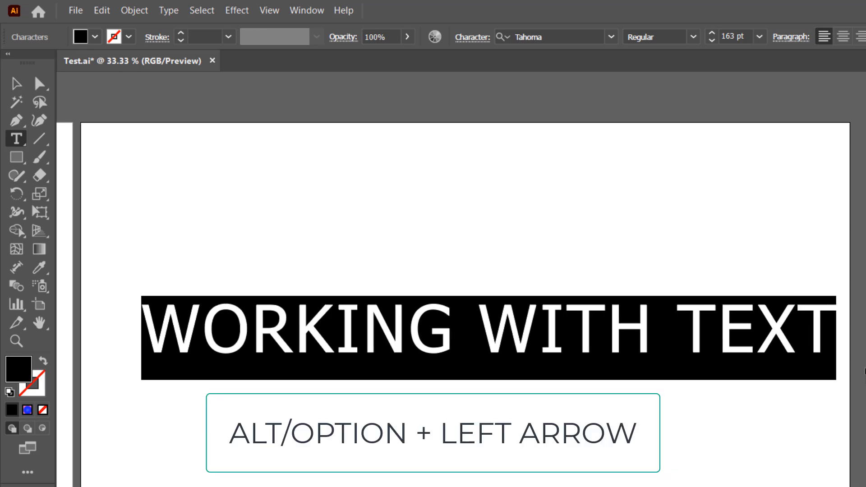
{"action": "key", "text": "alt+Left"}
{"action": "key", "text": "alt+Left"}
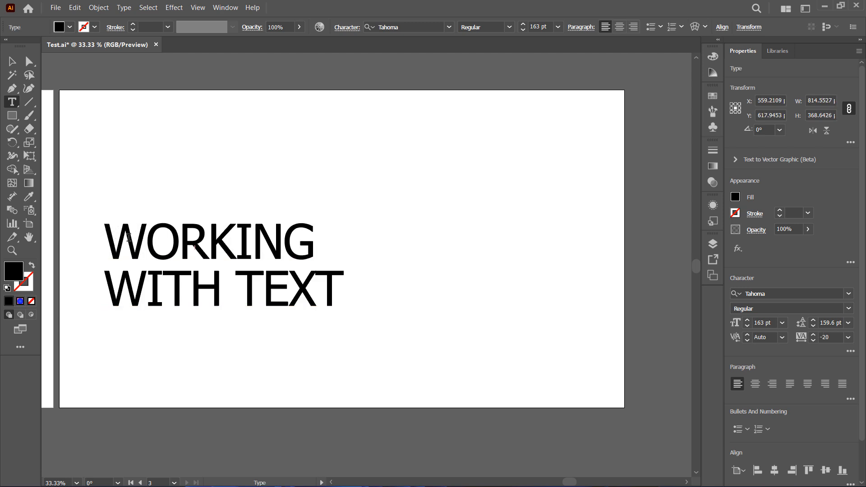
Select both lines of the two-line text, tighten their leading slightly and increase it to 221.6 pt
{"action": "left_click_drag", "start_coordinate": [128, 238], "coordinate": [356, 297]}
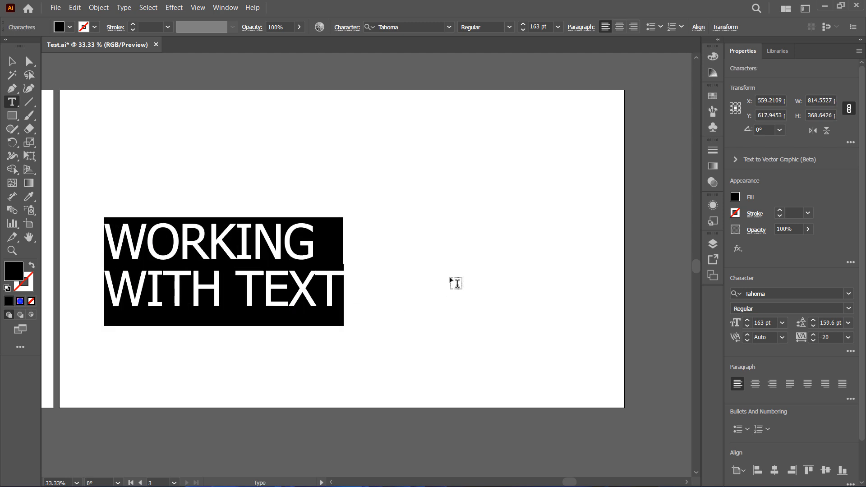
{"action": "key", "text": "alt+Up"}
{"action": "key", "text": "alt+Up"}
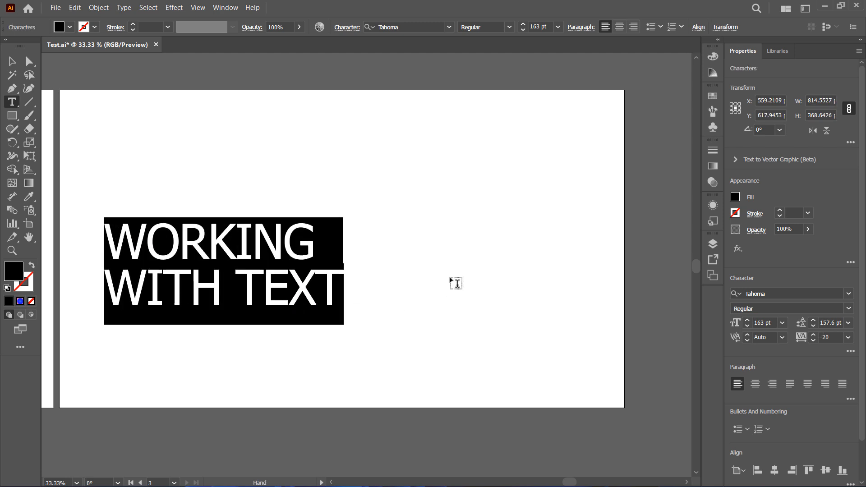
{"action": "key", "text": "alt+Down"}
{"action": "key", "text": "alt+Down"}
{"action": "key", "text": "alt+Down"}
{"action": "key", "text": "alt+Down"}
{"action": "key", "text": "alt+Down"}
{"action": "key", "text": "alt+Down"}
{"action": "key", "text": "alt+Down"}
{"action": "key", "text": "alt+Down"}
{"action": "key", "text": "alt+Down"}
{"action": "key", "text": "alt+Down"}
{"action": "key", "text": "alt+Down"}
{"action": "key", "text": "alt+Down"}
{"action": "key", "text": "alt+Down"}
{"action": "key", "text": "alt+Down"}
{"action": "key", "text": "alt+Down"}
{"action": "key", "text": "alt+Down"}
{"action": "key", "text": "alt+Down"}
{"action": "key", "text": "alt+Down"}
{"action": "key", "text": "alt+Down"}
{"action": "key", "text": "alt+Down"}
{"action": "key", "text": "alt+Down"}
{"action": "key", "text": "alt+Down"}
{"action": "key", "text": "alt+Down"}
{"action": "key", "text": "alt+Down"}
{"action": "key", "text": "alt+Down"}
{"action": "key", "text": "alt+Down"}
{"action": "key", "text": "alt+Down"}
{"action": "key", "text": "alt+Down"}
{"action": "key", "text": "alt+Down"}
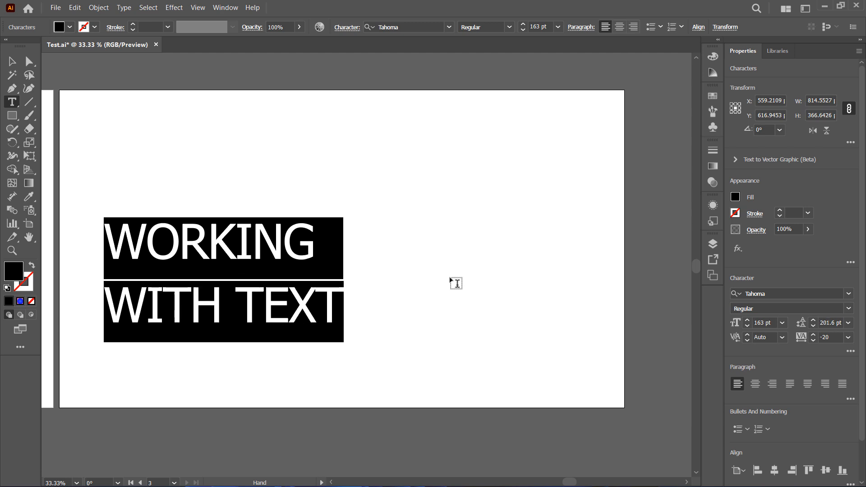
{"action": "key", "text": "alt+Down"}
{"action": "key", "text": "alt+Down"}
{"action": "key", "text": "alt+Down"}
{"action": "key", "text": "alt+Down"}
{"action": "key", "text": "alt+Down"}
{"action": "key", "text": "alt+Down"}
{"action": "key", "text": "alt+Down"}
{"action": "key", "text": "alt+Down"}
{"action": "key", "text": "alt+Down"}
{"action": "key", "text": "alt+Down"}
{"action": "key", "text": "alt+Down"}
{"action": "key", "text": "alt+Down"}
{"action": "key", "text": "alt+Down"}
{"action": "key", "text": "alt+Down"}
{"action": "key", "text": "alt+Down"}
{"action": "key", "text": "alt+Down"}
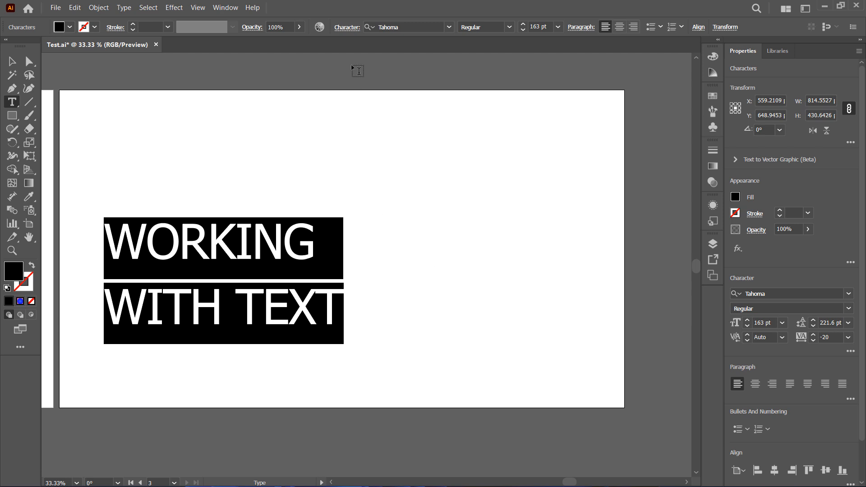
Try raising and lowering the leading of the two-line text, around 229 pt, in the full character settings
{"action": "left_click", "coordinate": [347, 27]}
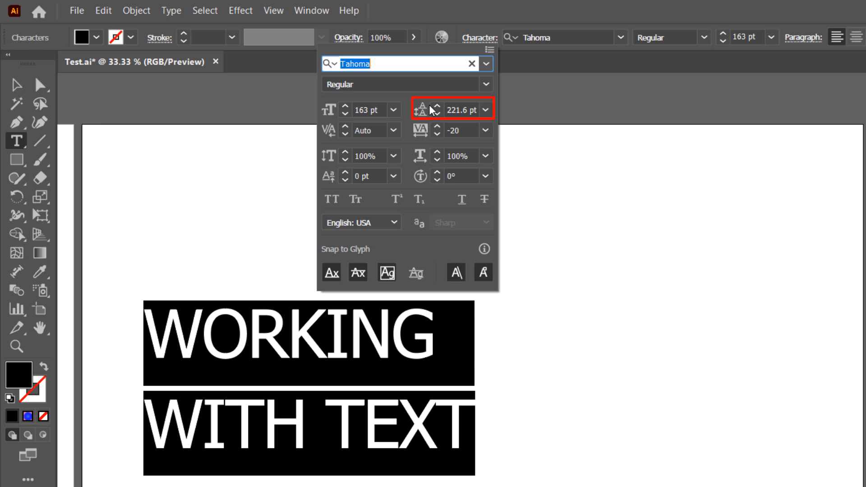
{"action": "left_click", "coordinate": [437, 107]}
{"action": "left_click", "coordinate": [438, 107]}
{"action": "left_click", "coordinate": [438, 106]}
{"action": "left_click", "coordinate": [437, 106]}
{"action": "left_click", "coordinate": [437, 118]}
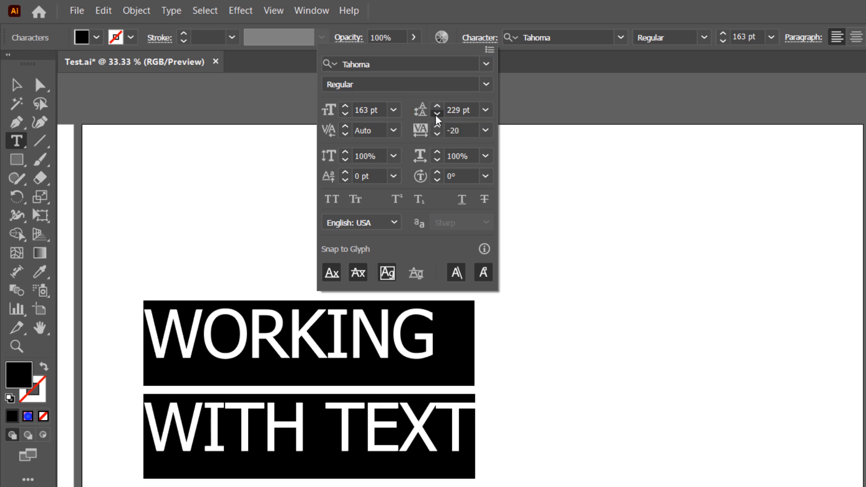
{"action": "left_click", "coordinate": [437, 119]}
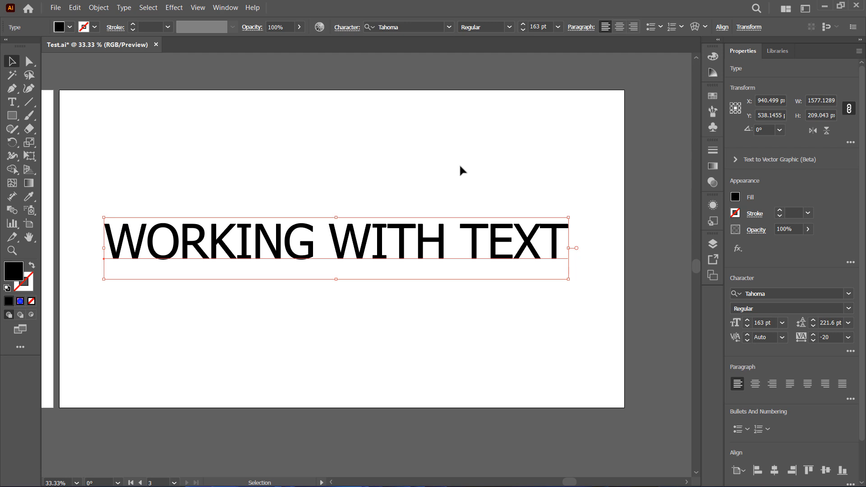
Duplicate the "WORKING WITH TEXT" line directly below the original and change the copy's font to a heavy, high-contrast serif
{"action": "left_click_drag", "start_coordinate": [412, 245], "coordinate": [405, 319]}
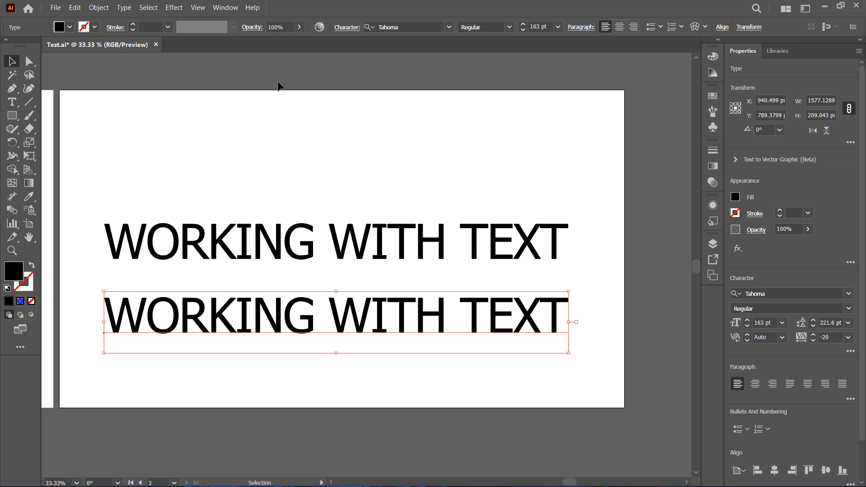
{"action": "left_click", "coordinate": [450, 27]}
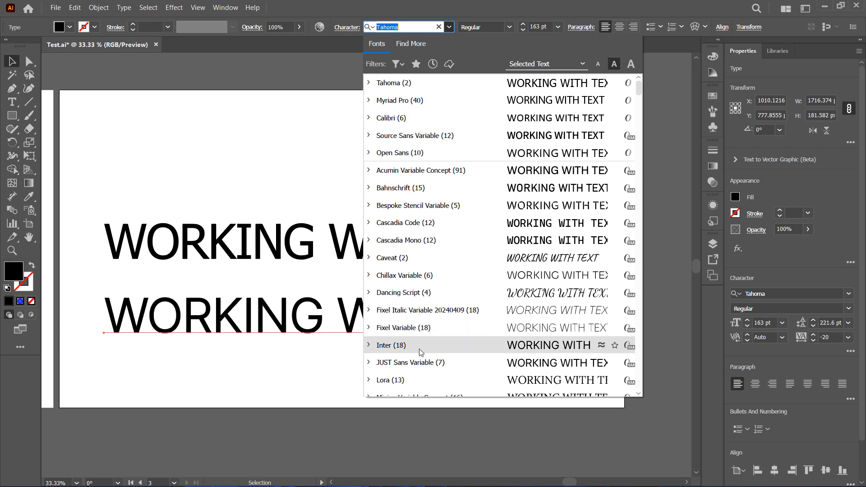
{"action": "scroll", "coordinate": [423, 363], "scroll_direction": "down", "scroll_amount": 5}
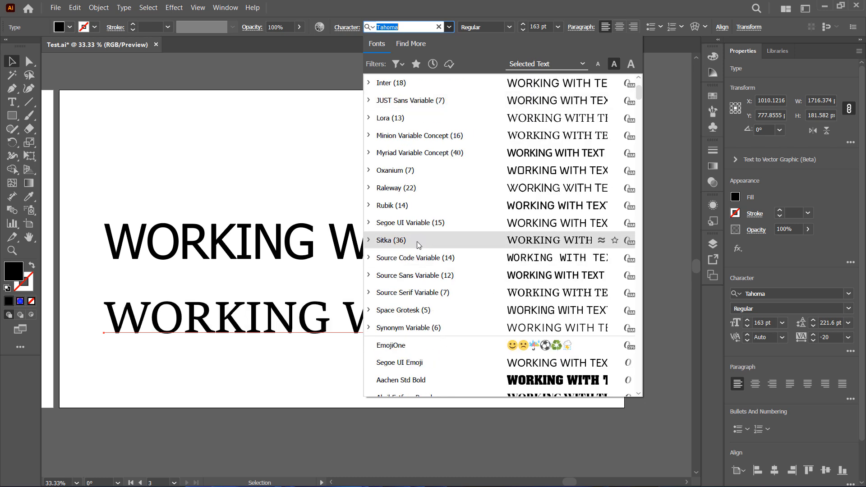
{"action": "left_click", "coordinate": [432, 294]}
Select both "WORKING WITH TEXT" lines together
{"action": "key", "text": "ctrl+a"}
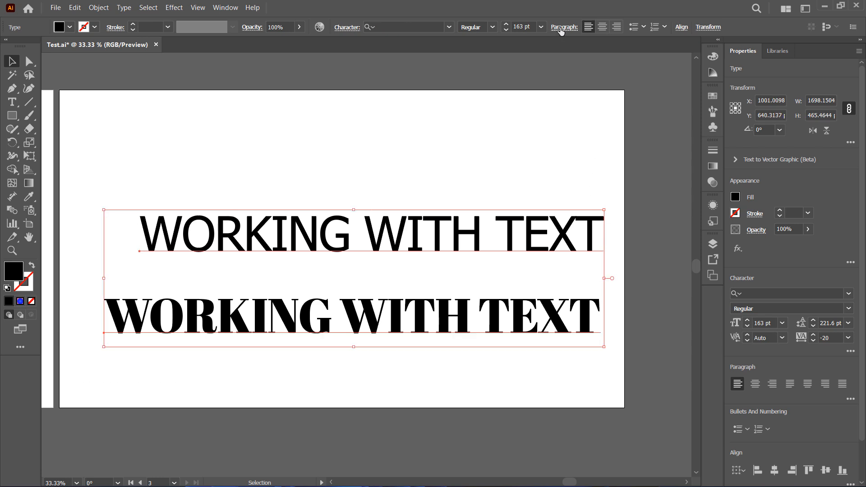
Try right alignment on the lorem ipsum paragraph and return it to left alignment
{"action": "left_click", "coordinate": [561, 30]}
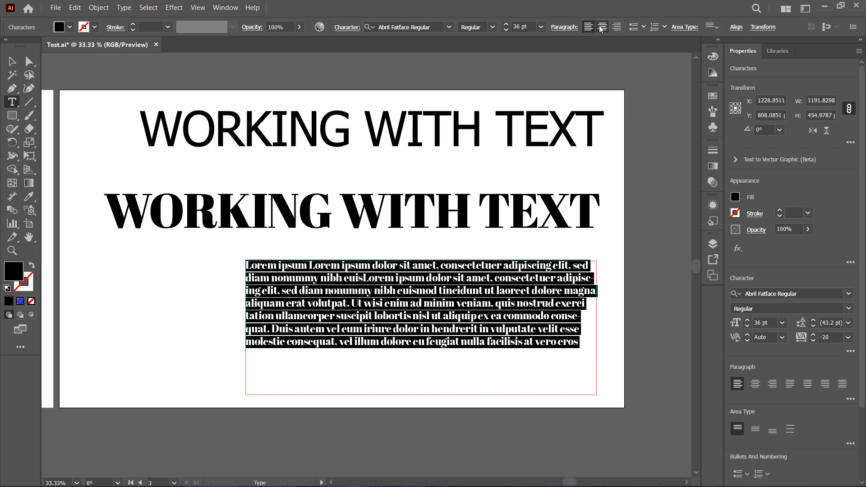
{"action": "left_click", "coordinate": [617, 27]}
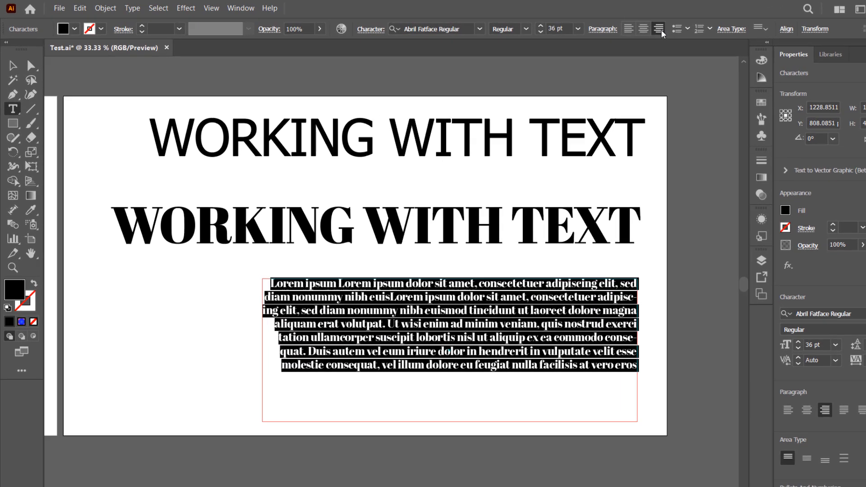
{"action": "left_click", "coordinate": [628, 28]}
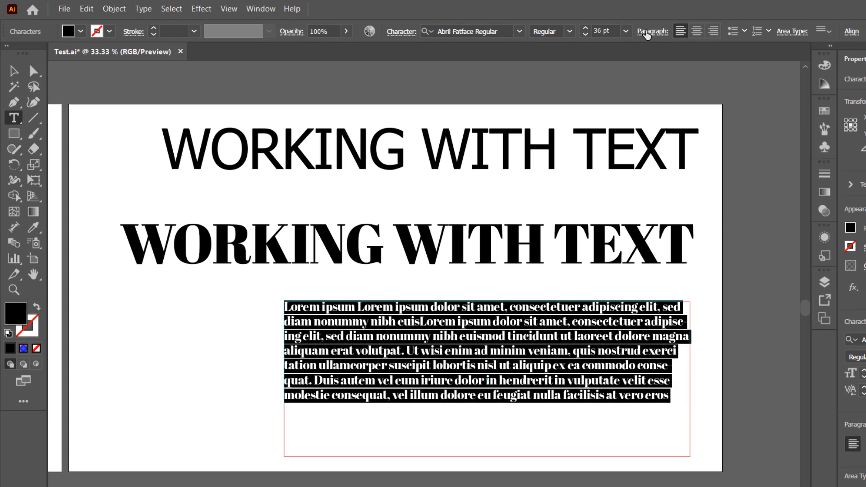
Try justifying the lorem ipsum paragraph with last line centred, last line right and all lines full, ending on left alignment
{"action": "left_click", "coordinate": [602, 30]}
{"action": "left_click", "coordinate": [615, 55]}
{"action": "left_click", "coordinate": [635, 54]}
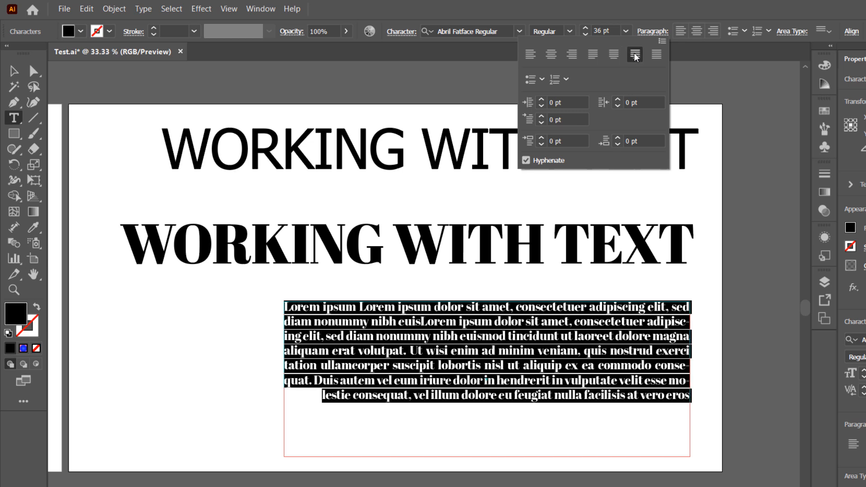
{"action": "left_click", "coordinate": [660, 56]}
{"action": "left_click", "coordinate": [532, 55]}
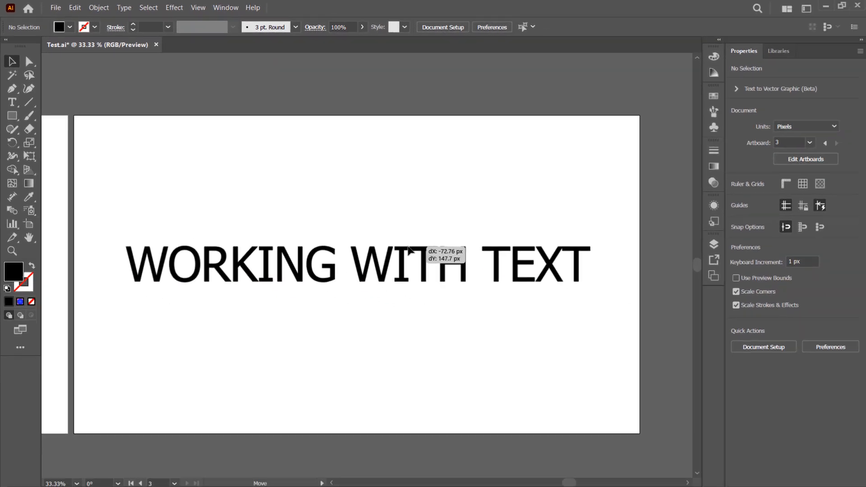
Duplicate the WORKING WITH TEXT line below the original and convert the copy to outlines
{"action": "left_click", "coordinate": [480, 255]}
{"action": "left_click", "coordinate": [440, 209]}
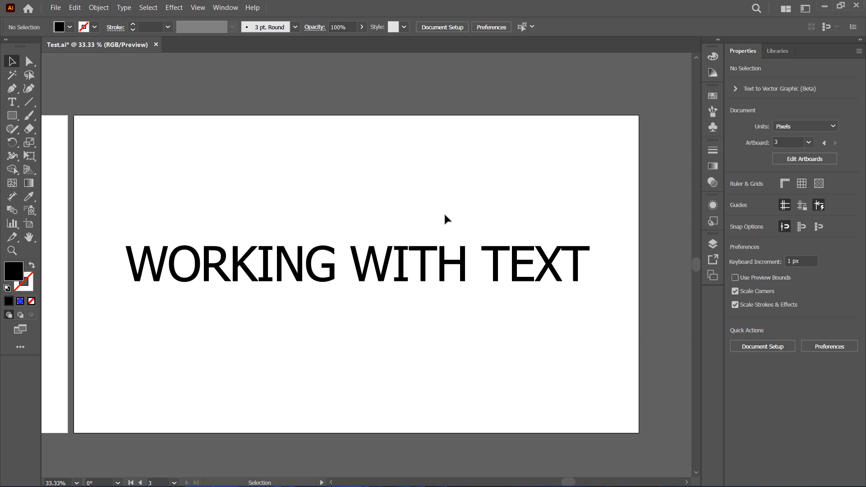
{"action": "left_click_drag", "start_coordinate": [381, 259], "coordinate": [382, 290]}
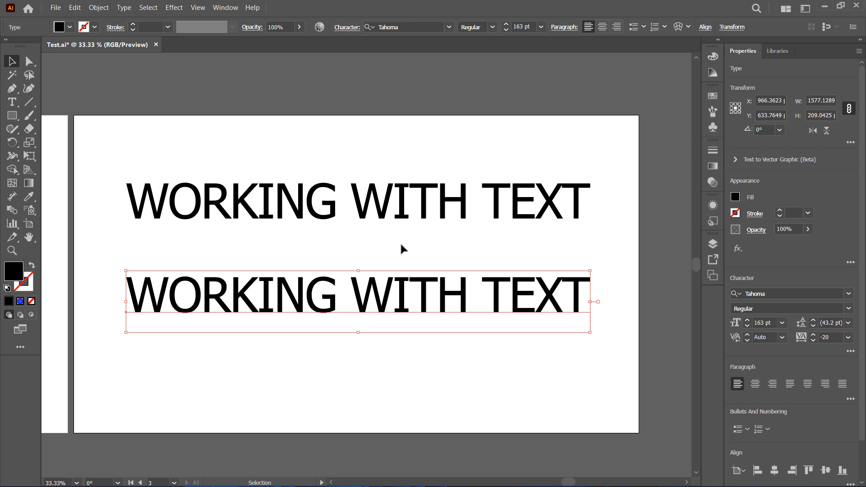
{"action": "left_click", "coordinate": [124, 7]}
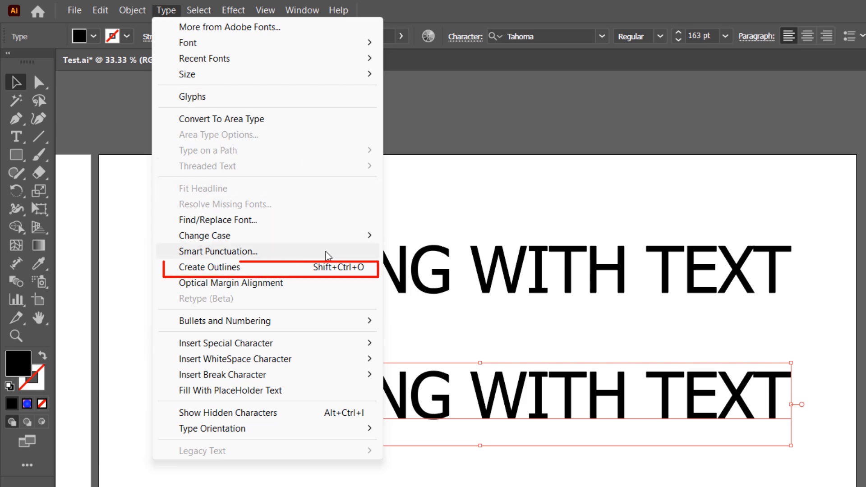
{"action": "left_click", "coordinate": [292, 267]}
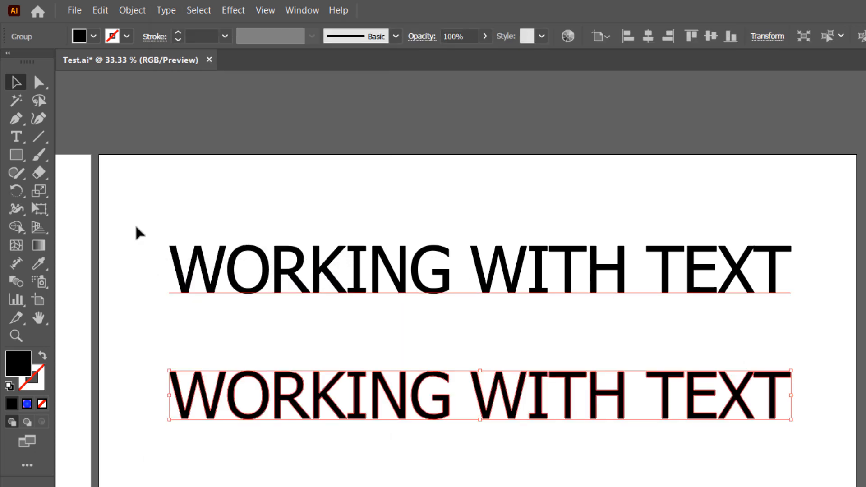
{"action": "left_click", "coordinate": [37, 85]}
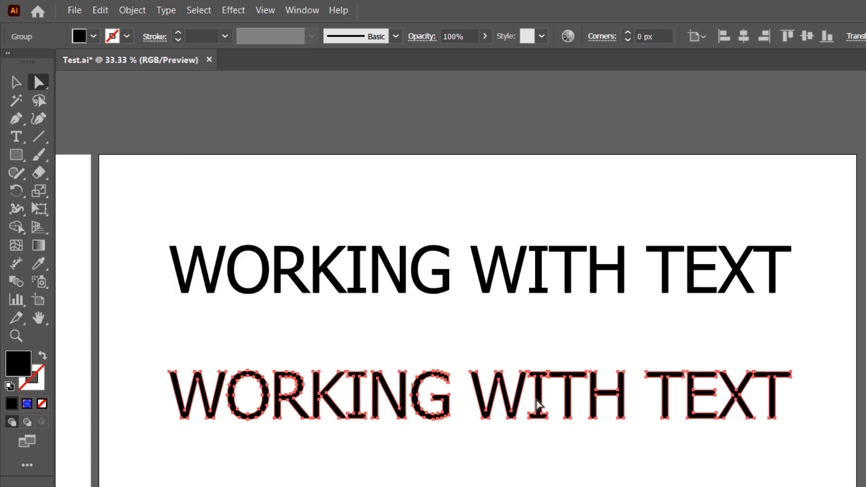
{"action": "left_click_drag", "start_coordinate": [625, 370], "coordinate": [634, 361]}
{"action": "left_click", "coordinate": [100, 10]}
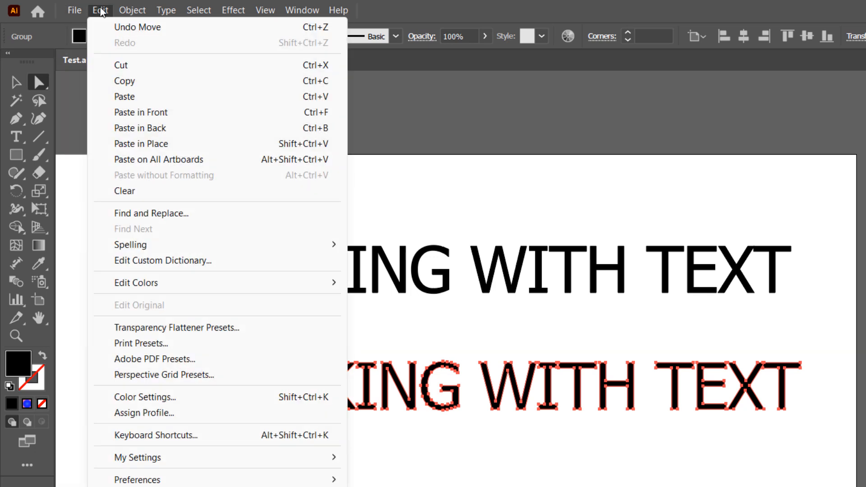
{"action": "left_click", "coordinate": [140, 27]}
Raise and flare the top of the H's right stem in the outlined copy by moving its corner anchor points
{"action": "left_click", "coordinate": [16, 336]}
{"action": "double_click", "coordinate": [637, 393]}
{"action": "left_click", "coordinate": [38, 82]}
{"action": "left_click_drag", "start_coordinate": [589, 323], "coordinate": [572, 314]}
Round both inner corners beneath the crossbar of the first T in the outlined word TEXT
{"action": "left_click", "coordinate": [668, 332]}
{"action": "left_click_drag", "start_coordinate": [666, 334], "coordinate": [626, 367]}
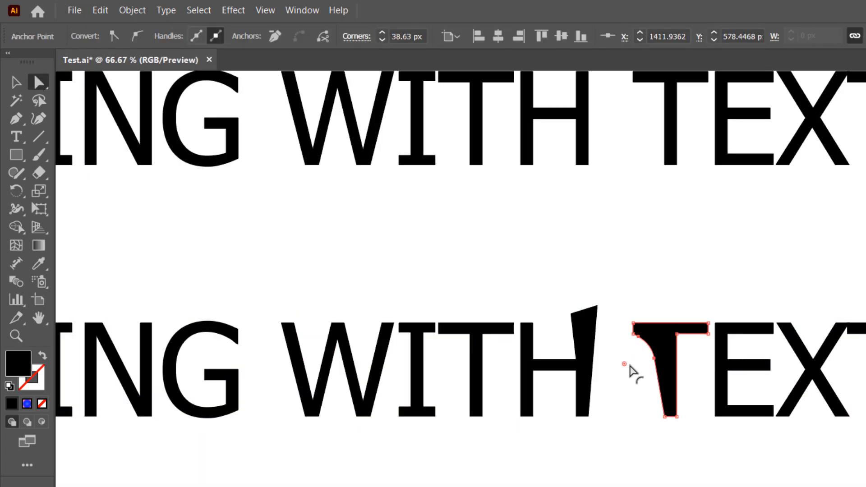
{"action": "left_click_drag", "start_coordinate": [677, 334], "coordinate": [685, 355]}
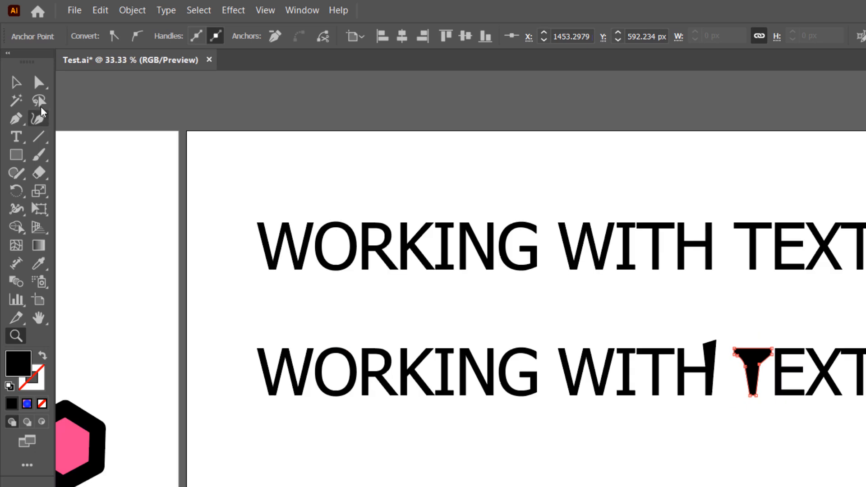
Ungroup the entire outlined text line into separate letters
{"action": "key", "text": "v"}
{"action": "key", "text": "h"}
{"action": "left_click_drag", "start_coordinate": [475, 336], "coordinate": [412, 342]}
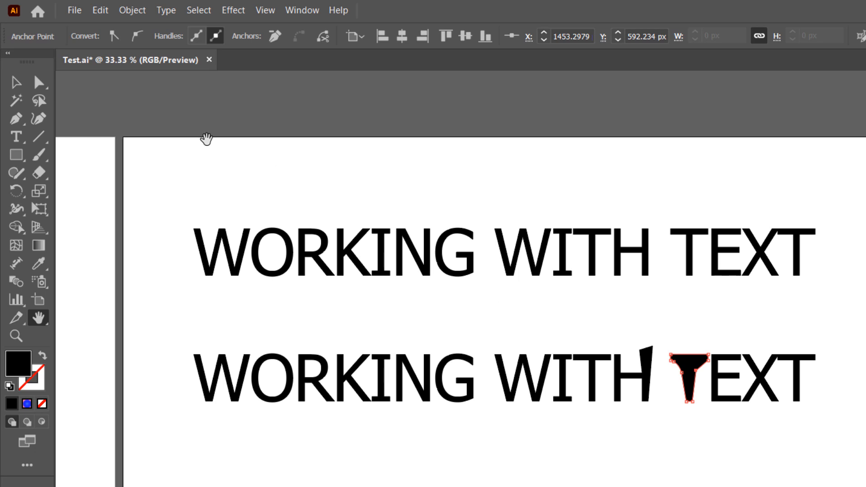
{"action": "left_click", "coordinate": [15, 83]}
{"action": "left_click_drag", "start_coordinate": [158, 324], "coordinate": [828, 449]}
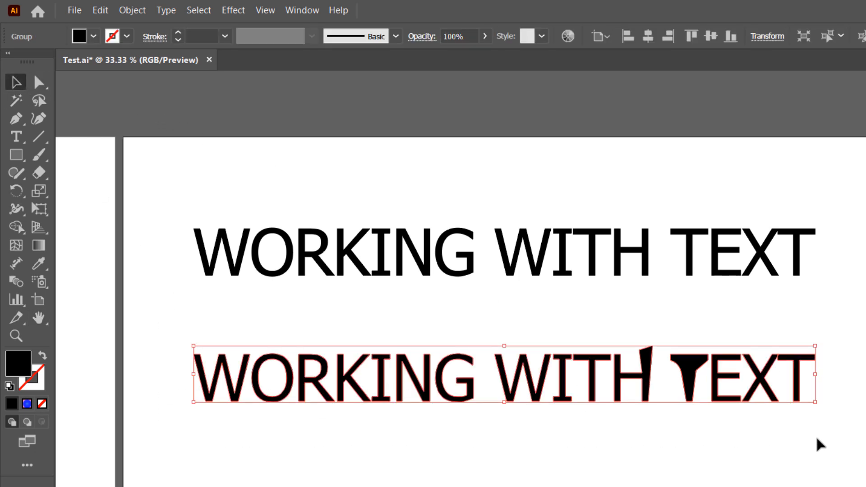
{"action": "left_click", "coordinate": [132, 11]}
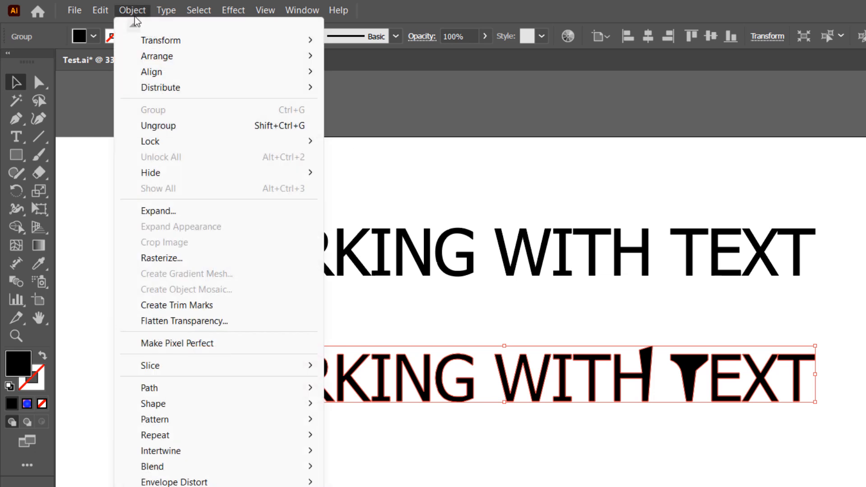
{"action": "left_click", "coordinate": [207, 127]}
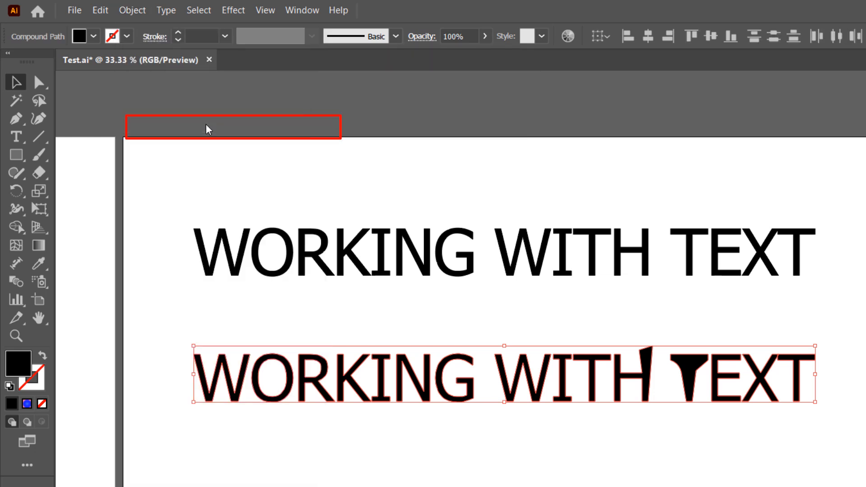
Move the final T, the X, the G and the W of WITH individually out of line in the outlined text
{"action": "left_click", "coordinate": [727, 482]}
{"action": "left_click_drag", "start_coordinate": [798, 383], "coordinate": [810, 373]}
{"action": "left_click_drag", "start_coordinate": [773, 395], "coordinate": [790, 374]}
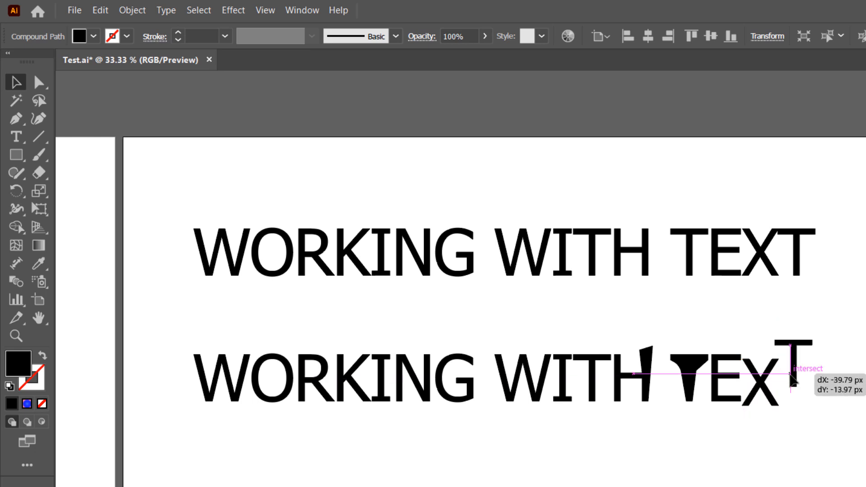
{"action": "left_click", "coordinate": [855, 397]}
{"action": "left_click_drag", "start_coordinate": [469, 381], "coordinate": [501, 378]}
{"action": "left_click", "coordinate": [532, 368]}
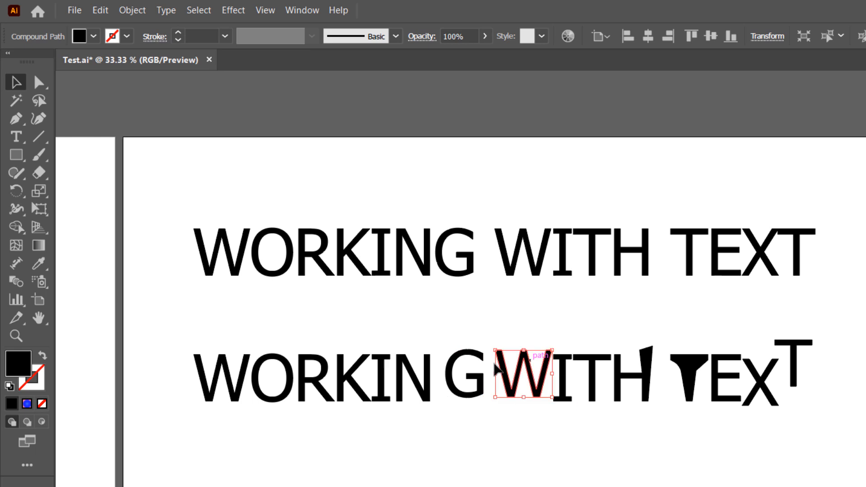
{"action": "left_click", "coordinate": [654, 356]}
{"action": "left_click", "coordinate": [818, 465]}
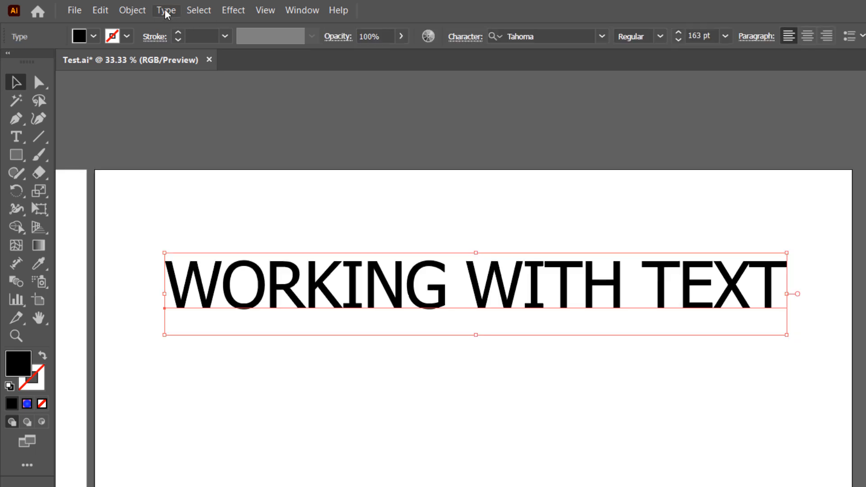
Move the live WORKING WITH TEXT line further down the artboard and start an Envelope Distort made with Warp on it
{"action": "left_click", "coordinate": [136, 9]}
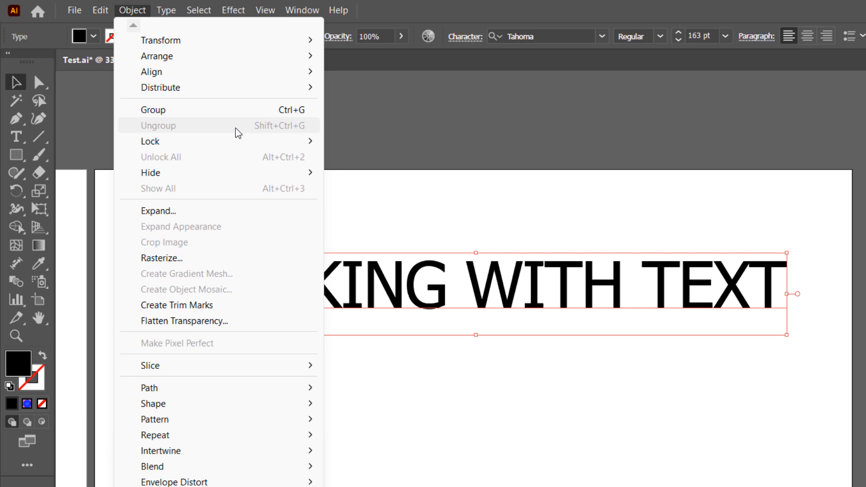
{"action": "left_click", "coordinate": [412, 8]}
{"action": "left_click_drag", "start_coordinate": [494, 289], "coordinate": [491, 379]}
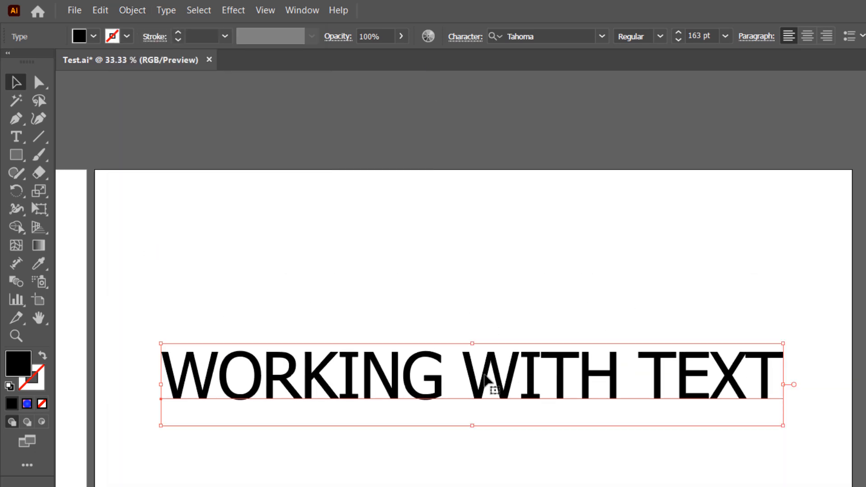
{"action": "left_click", "coordinate": [135, 17]}
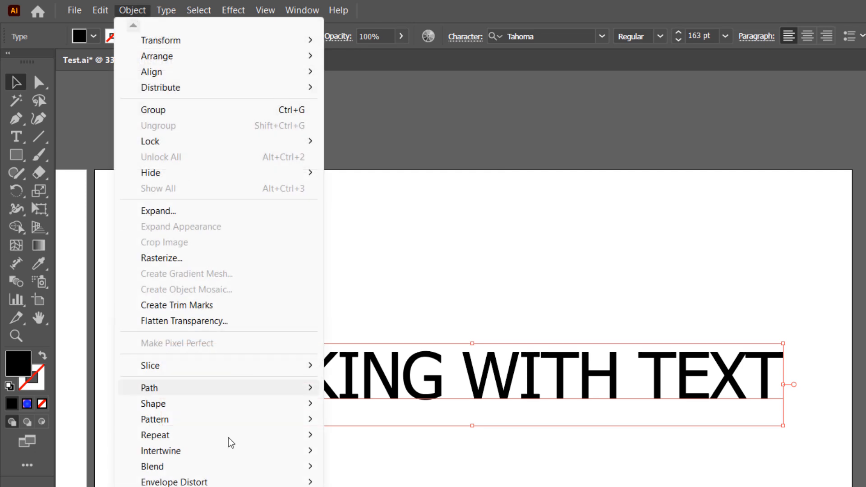
{"action": "mouse_move", "coordinate": [234, 486]}
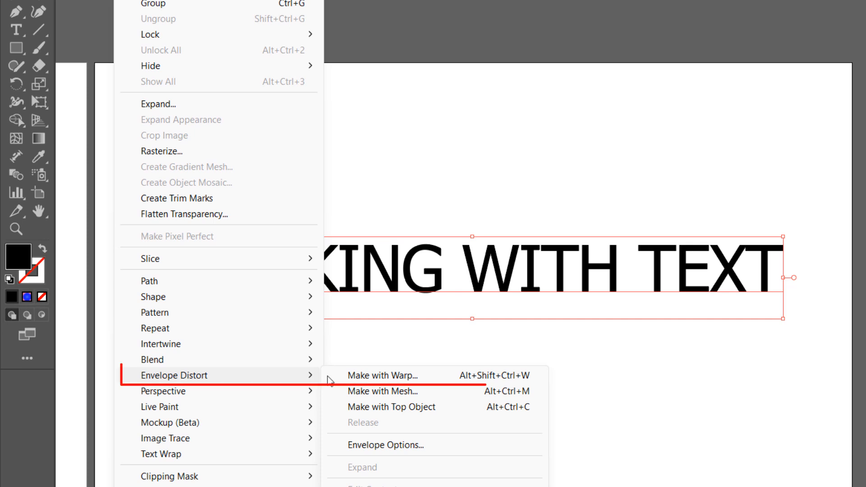
{"action": "left_click", "coordinate": [441, 377]}
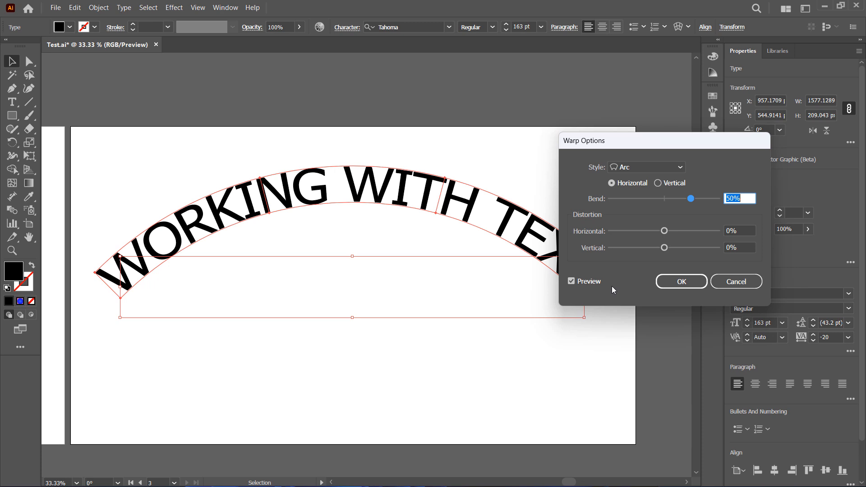
Preview the warp with vertical orientation and in other styles such as Rise, returning to the horizontal Arc style
{"action": "left_click", "coordinate": [672, 184]}
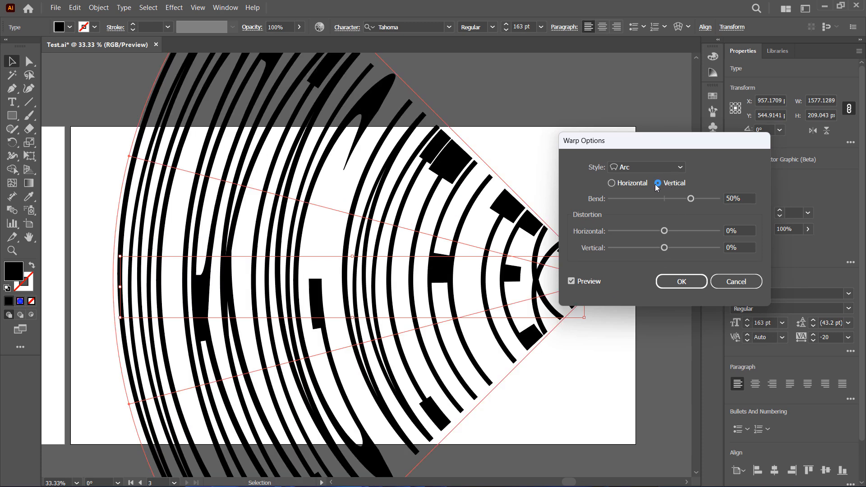
{"action": "left_click", "coordinate": [638, 185]}
{"action": "left_click", "coordinate": [649, 167]}
{"action": "left_click", "coordinate": [657, 232]}
{"action": "left_click", "coordinate": [657, 168]}
{"action": "left_click", "coordinate": [654, 309]}
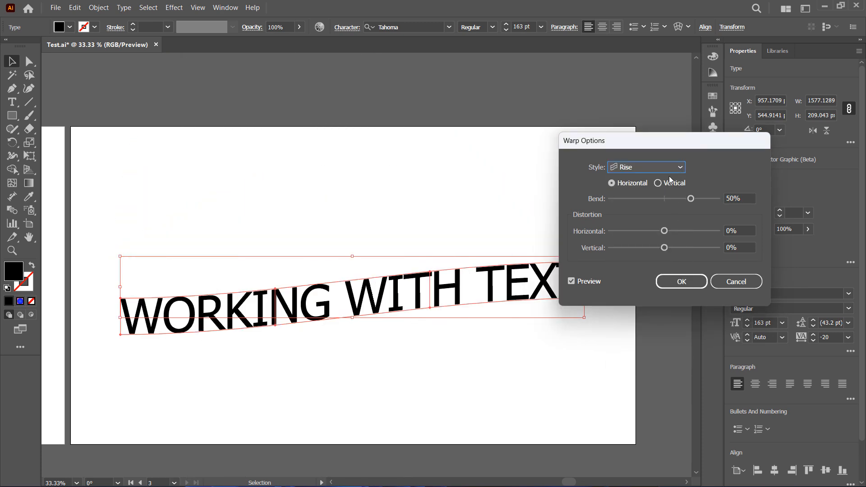
{"action": "left_click", "coordinate": [649, 167]}
{"action": "left_click", "coordinate": [661, 354]}
{"action": "left_click", "coordinate": [649, 167]}
{"action": "left_click", "coordinate": [665, 180]}
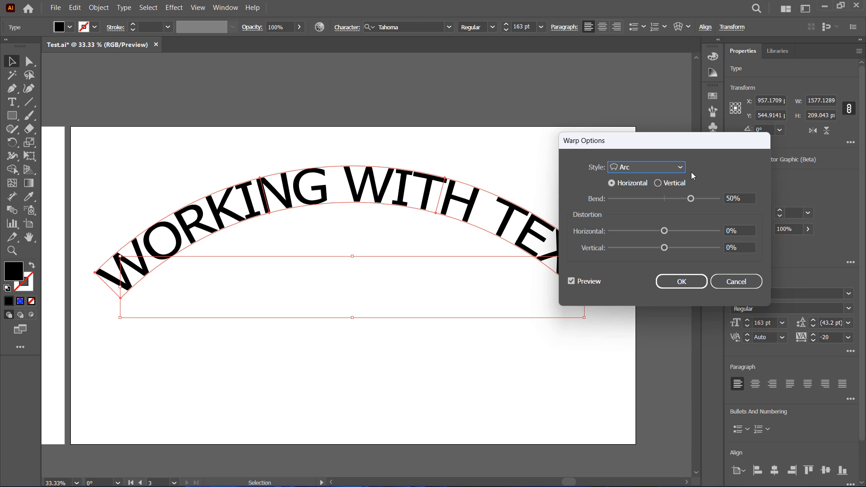
Set the Arc warp's bend to 36% with horizontal and vertical distortion at 0%, and apply it to the text
{"action": "left_click_drag", "start_coordinate": [691, 199], "coordinate": [684, 198]}
{"action": "left_click_drag", "start_coordinate": [665, 231], "coordinate": [665, 249]}
{"action": "left_click_drag", "start_coordinate": [668, 231], "coordinate": [665, 232]}
{"action": "left_click", "coordinate": [685, 281]}
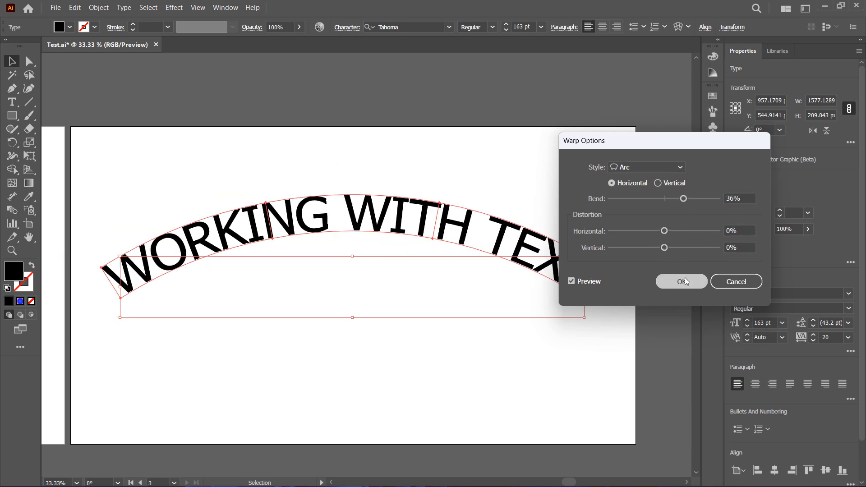
Expand the arched envelope text into editable shapes with both Object and Fill included
{"action": "left_click", "coordinate": [99, 8]}
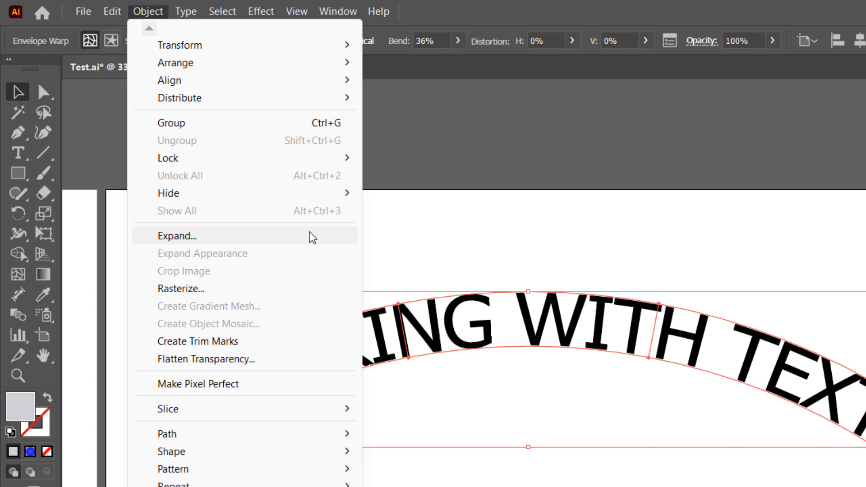
{"action": "left_click", "coordinate": [310, 236]}
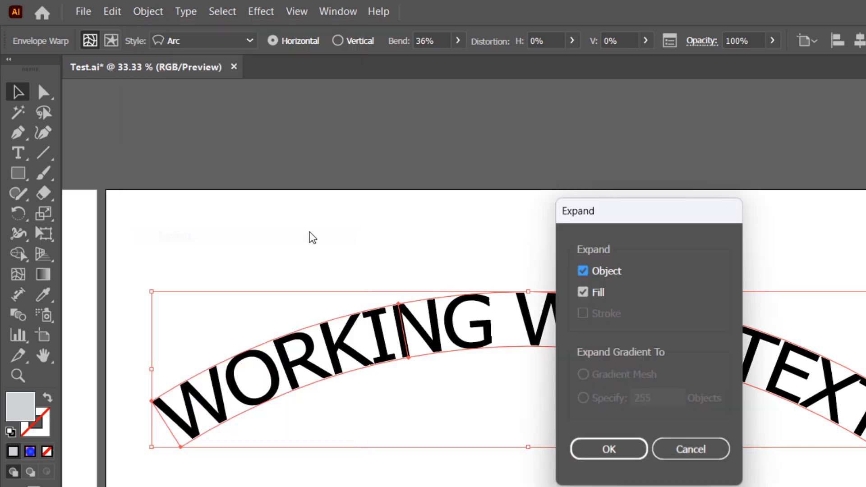
{"action": "left_click", "coordinate": [604, 451]}
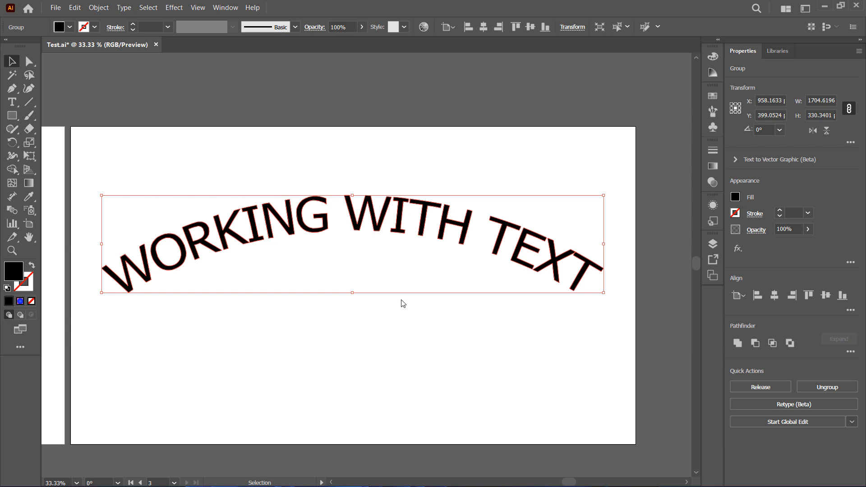
Stretch the upper tip of the G in the arched text up and outward by moving its anchor point, and deselect it
{"action": "left_click", "coordinate": [29, 61]}
{"action": "left_click", "coordinate": [297, 167]}
{"action": "left_click", "coordinate": [328, 200]}
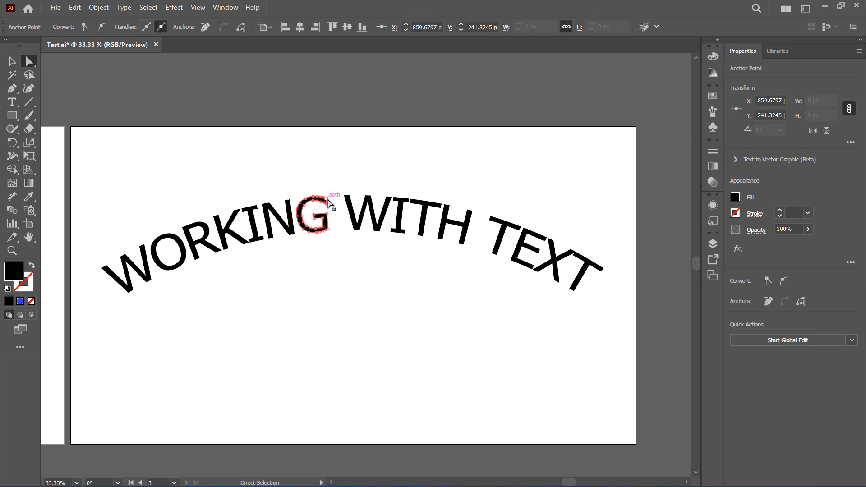
{"action": "left_click_drag", "start_coordinate": [328, 200], "coordinate": [337, 192]}
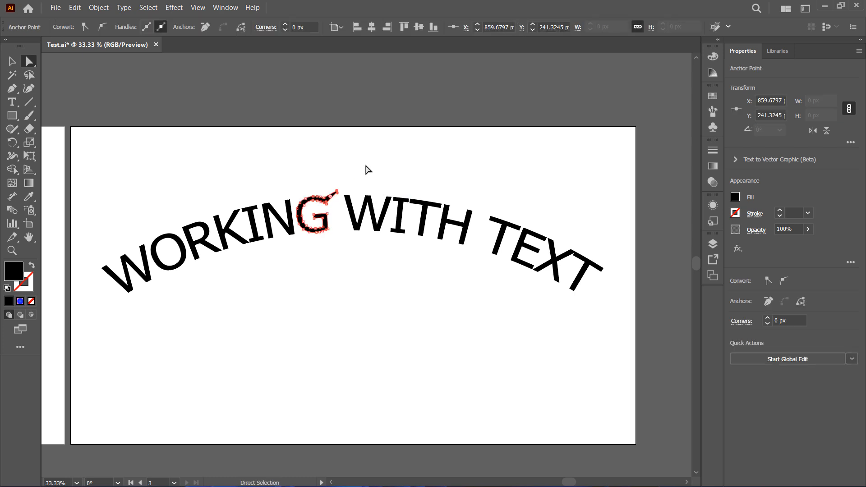
{"action": "left_click", "coordinate": [513, 181]}
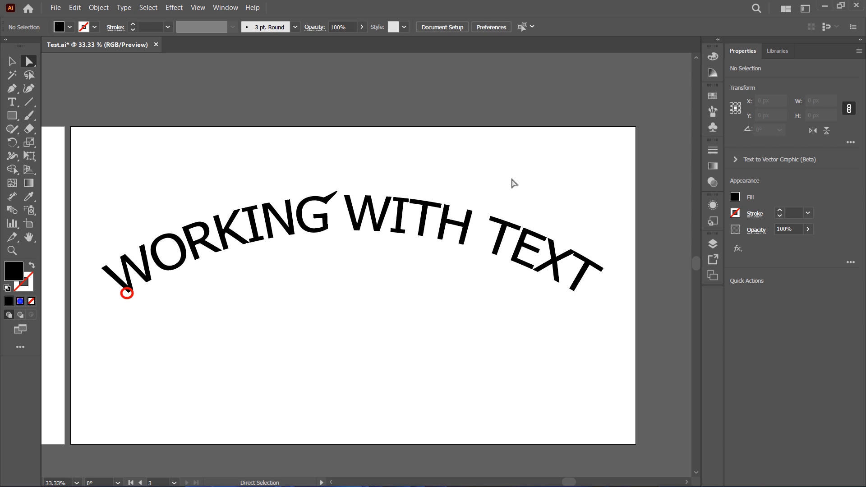
Select the whole arched text group and fill it with pink
{"action": "left_click", "coordinate": [12, 61]}
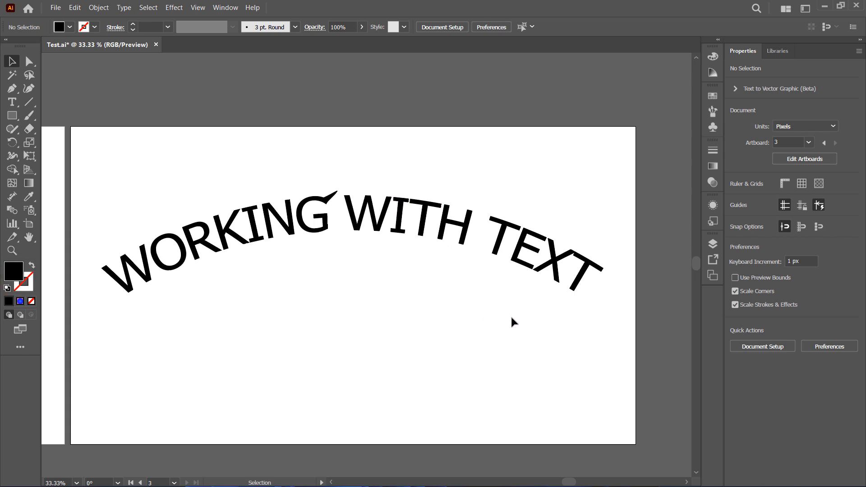
{"action": "left_click_drag", "start_coordinate": [582, 342], "coordinate": [447, 278]}
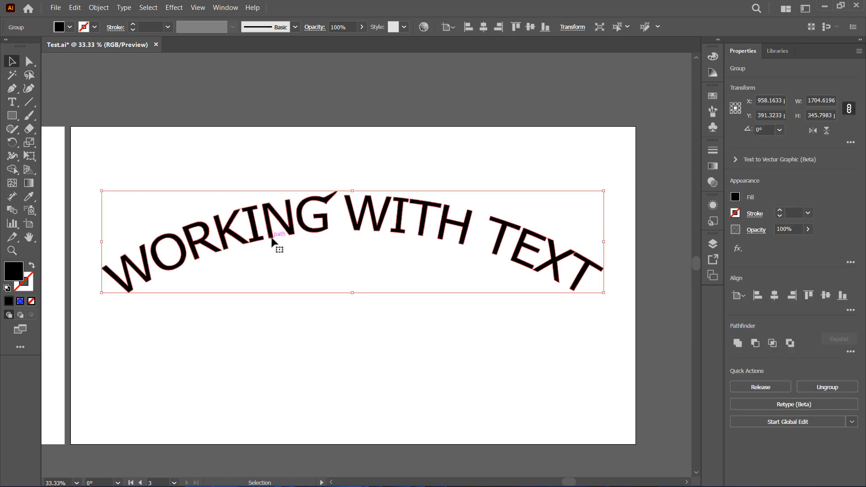
{"action": "double_click", "coordinate": [14, 277]}
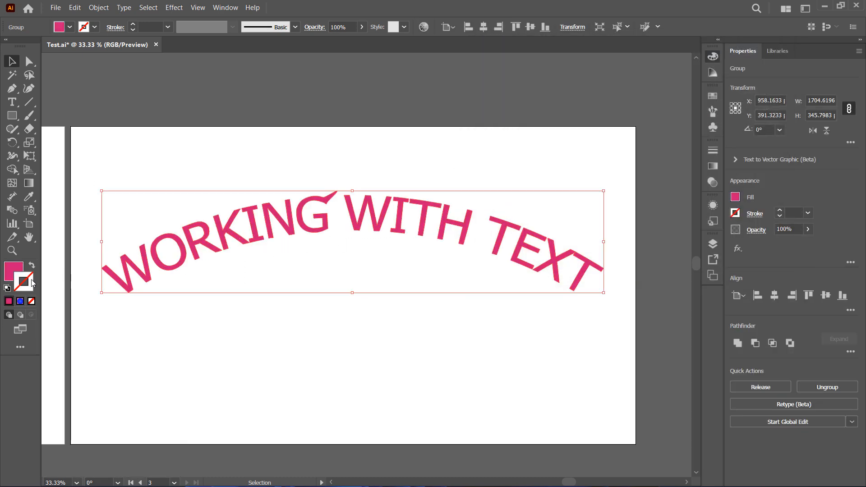
Give the arched text a green stroke in colour 00e541 with a weight of 6 pt
{"action": "double_click", "coordinate": [23, 282]}
{"action": "type", "text": "00e541"}
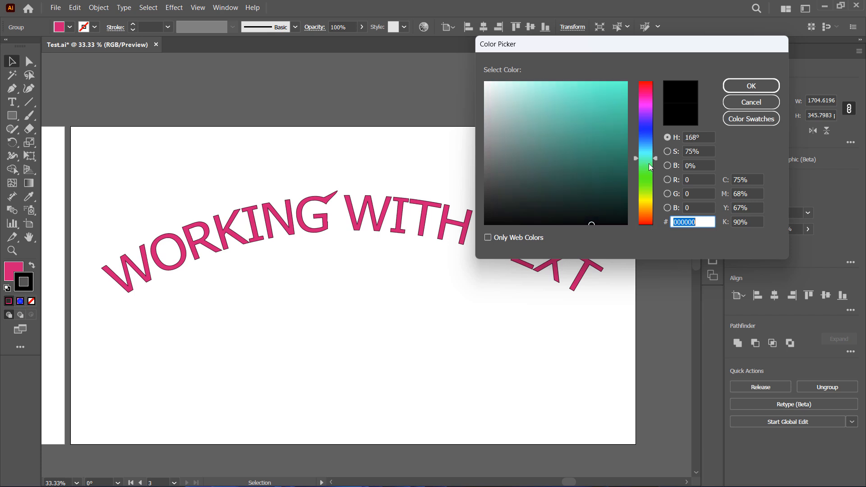
{"action": "key", "text": "Return"}
{"action": "left_click", "coordinate": [780, 210]}
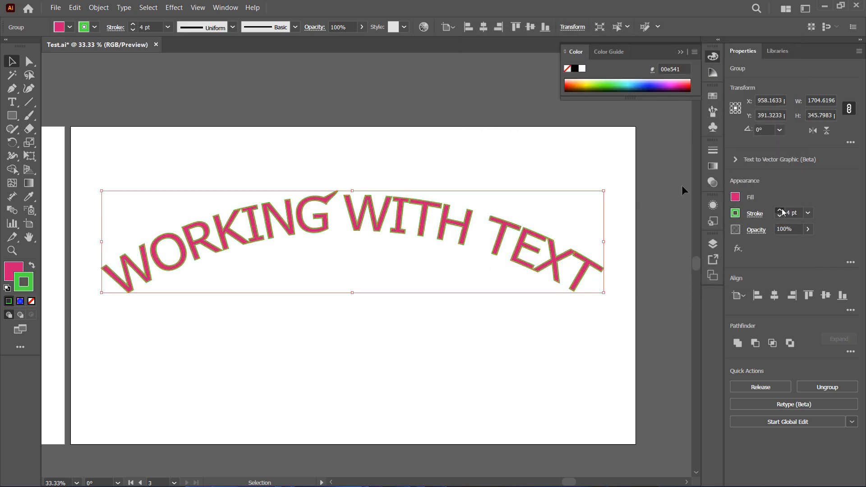
{"action": "left_click", "coordinate": [780, 216]}
{"action": "left_click", "coordinate": [780, 210]}
{"action": "left_click", "coordinate": [780, 210]}
{"action": "left_click", "coordinate": [780, 211]}
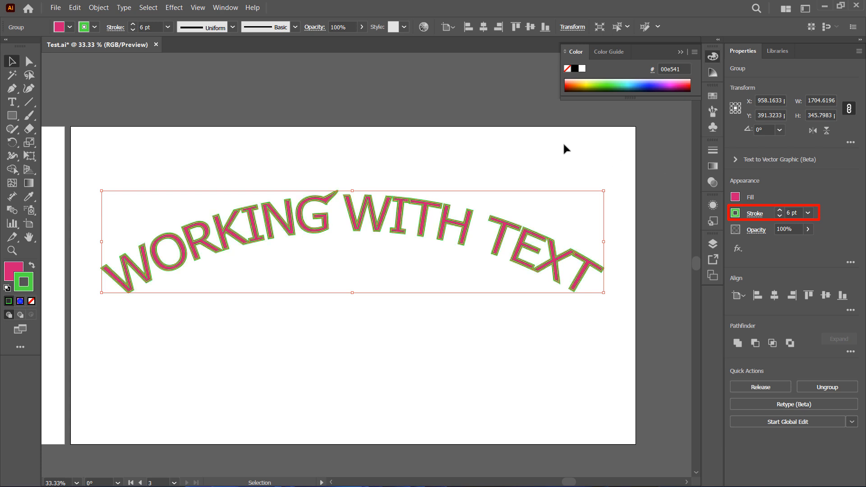
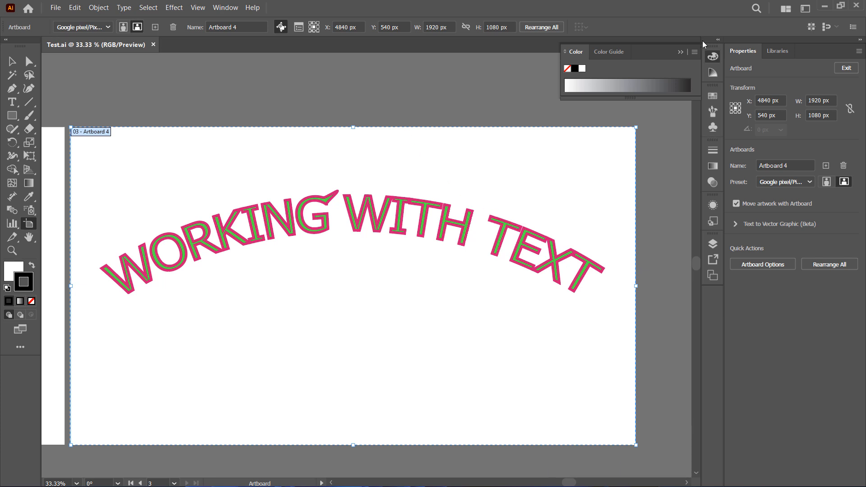
Add a new artboard after the one with the arched text, and open the elephant photo
{"action": "left_click", "coordinate": [682, 53]}
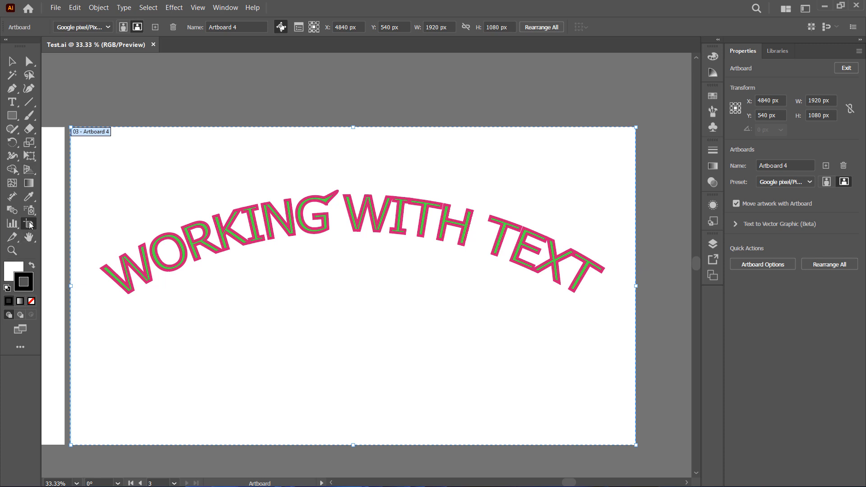
{"action": "left_click", "coordinate": [155, 27]}
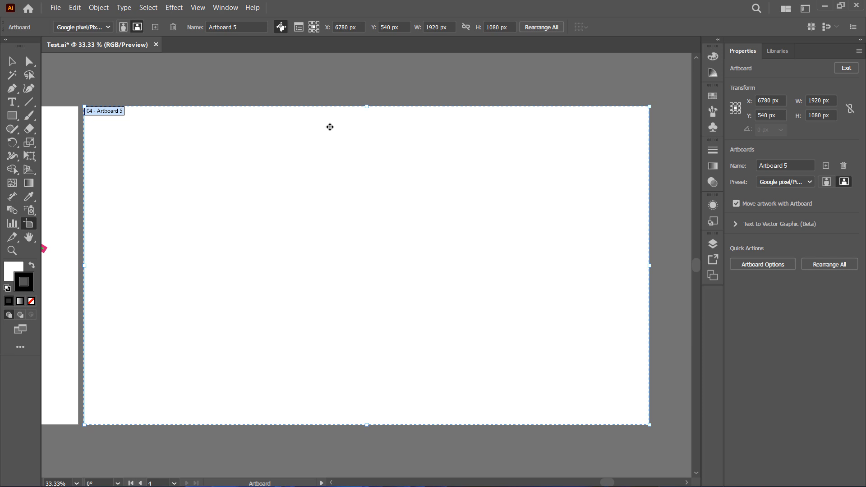
{"action": "left_click", "coordinate": [56, 8]}
{"action": "mouse_move", "coordinate": [83, 3]}
{"action": "mouse_move", "coordinate": [55, 6]}
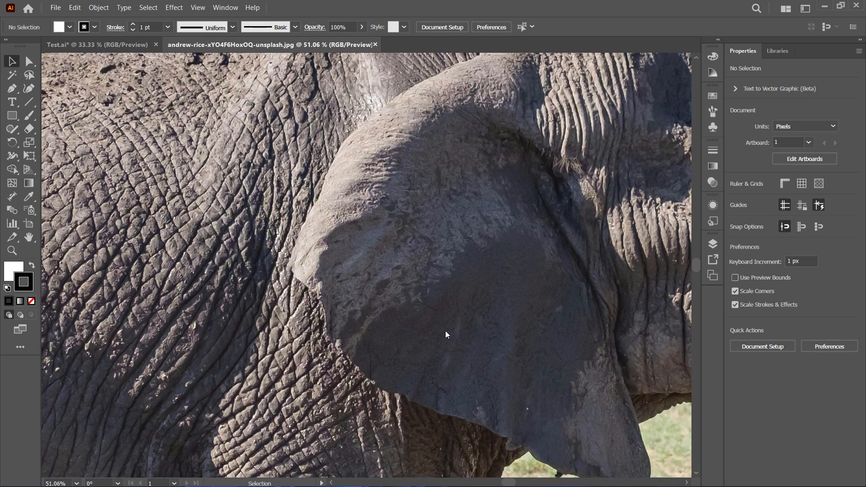
Scale the elephant photo down to about 1042 × 754 px and move it to about X 1001, Y 540 px
{"action": "left_click", "coordinate": [12, 251]}
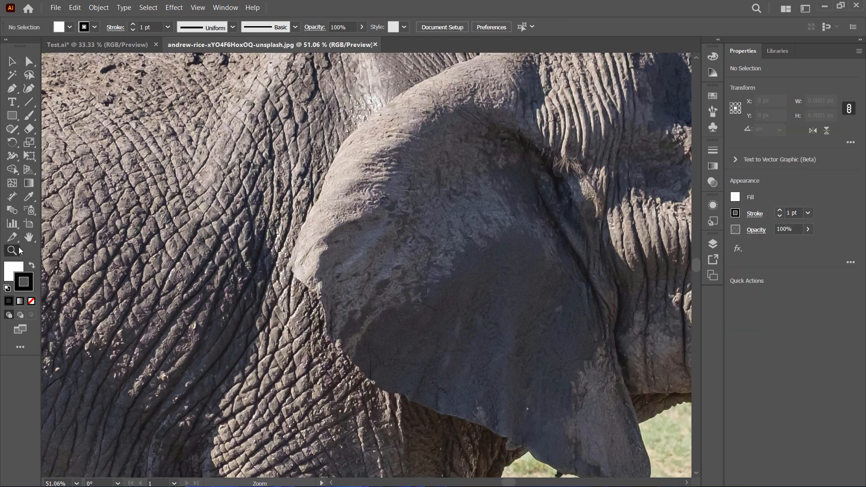
{"action": "left_click", "coordinate": [382, 252], "text": "alt"}
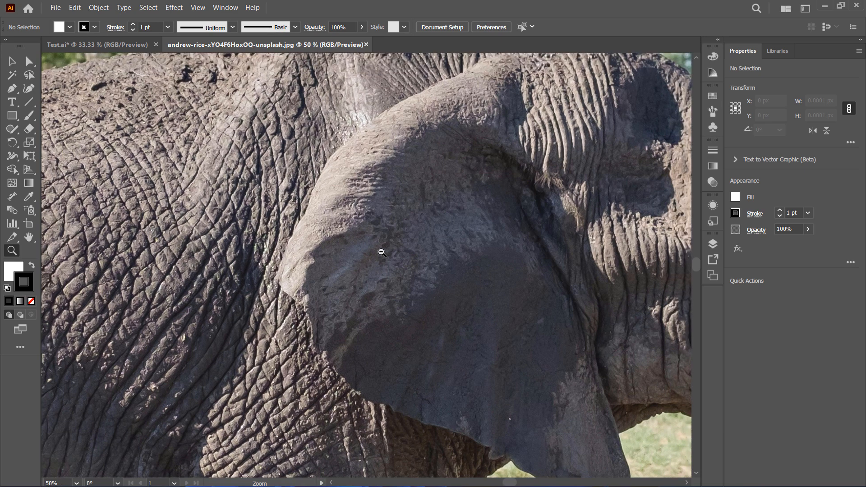
{"action": "left_click", "coordinate": [379, 253], "text": "alt"}
{"action": "left_click", "coordinate": [379, 253], "text": "alt"}
{"action": "left_click", "coordinate": [370, 260], "text": "alt"}
{"action": "left_click", "coordinate": [371, 261], "text": "alt"}
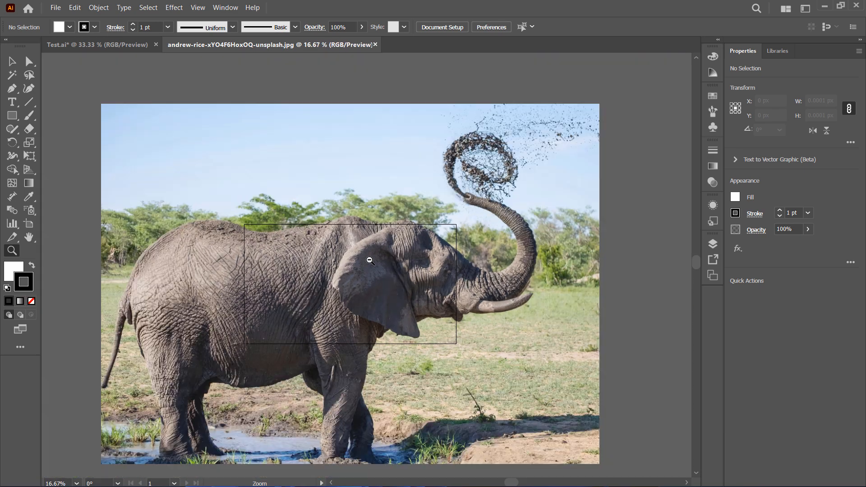
{"action": "key", "text": "v"}
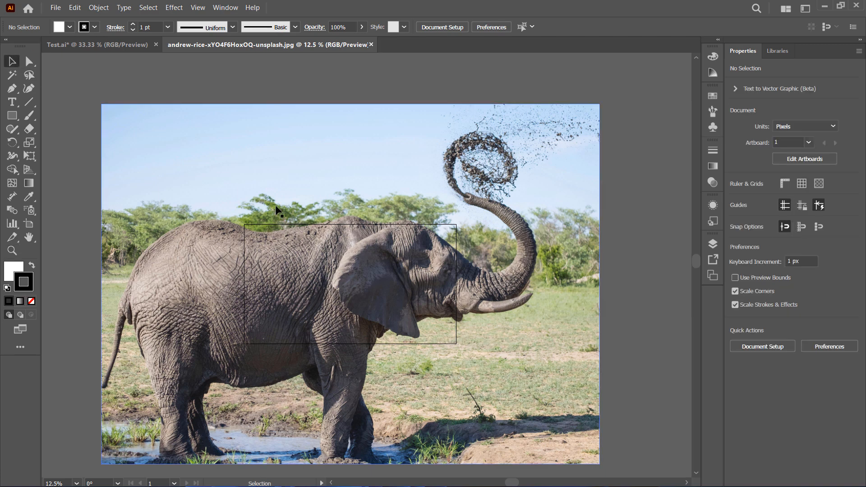
{"action": "left_click", "coordinate": [276, 206]}
{"action": "left_click_drag", "start_coordinate": [600, 465], "coordinate": [216, 188]}
{"action": "left_click_drag", "start_coordinate": [163, 139], "coordinate": [360, 277]}
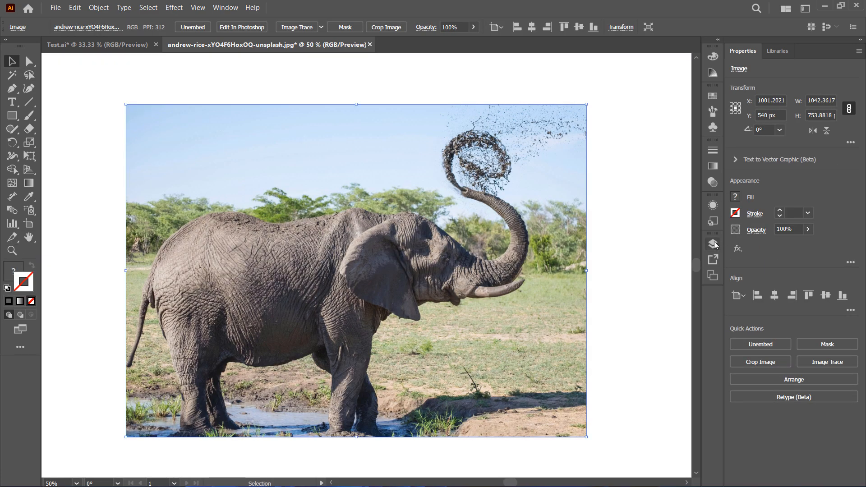
Lock the elephant photo's layer and add a new layer above it
{"action": "left_click", "coordinate": [714, 245]}
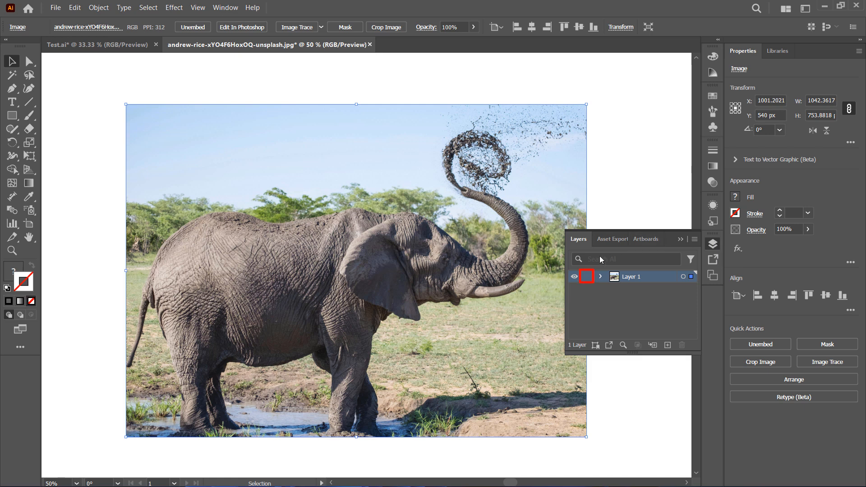
{"action": "left_click", "coordinate": [586, 277]}
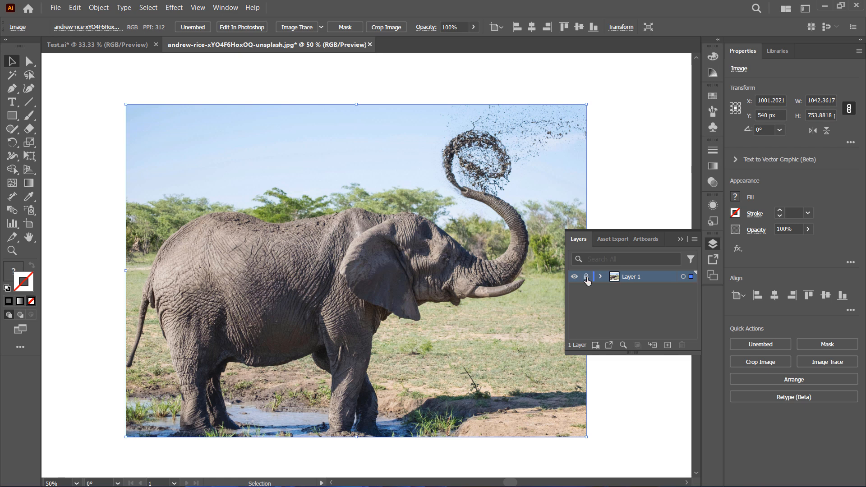
{"action": "left_click", "coordinate": [668, 345]}
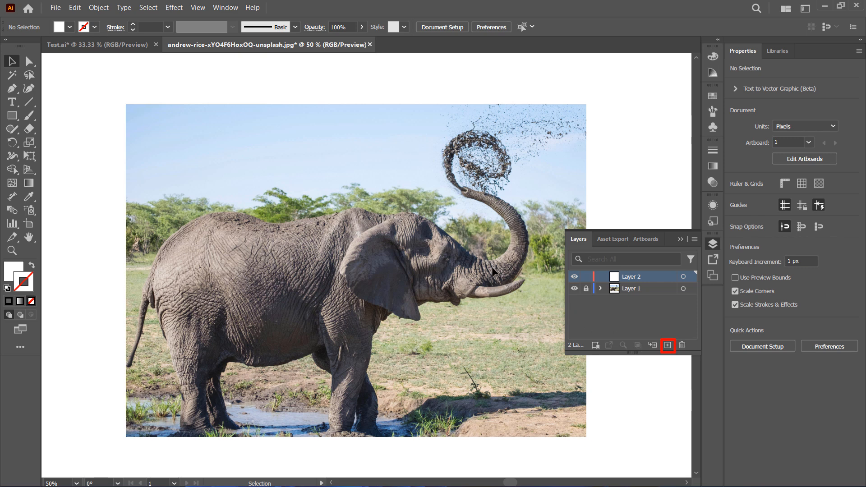
Draw a white rectangle without a stroke, about 1084 × 795 px, covering the entire elephant photo
{"action": "left_click", "coordinate": [14, 120]}
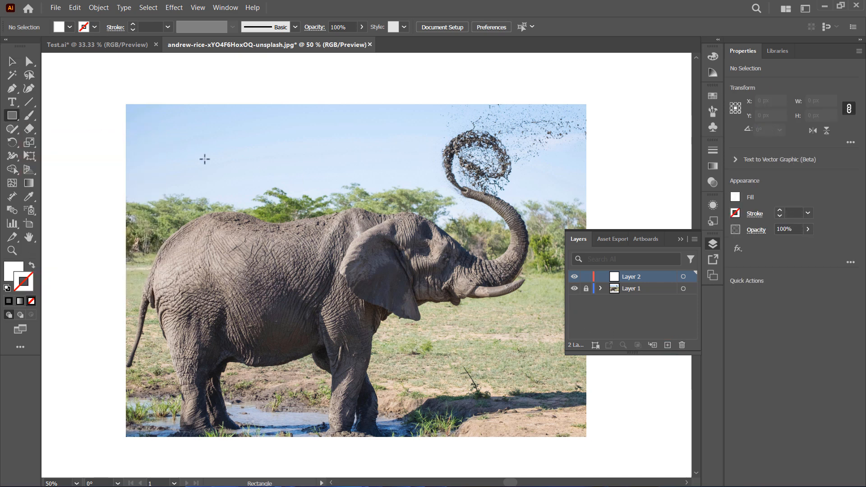
{"action": "left_click", "coordinate": [19, 265]}
{"action": "left_click", "coordinate": [681, 52]}
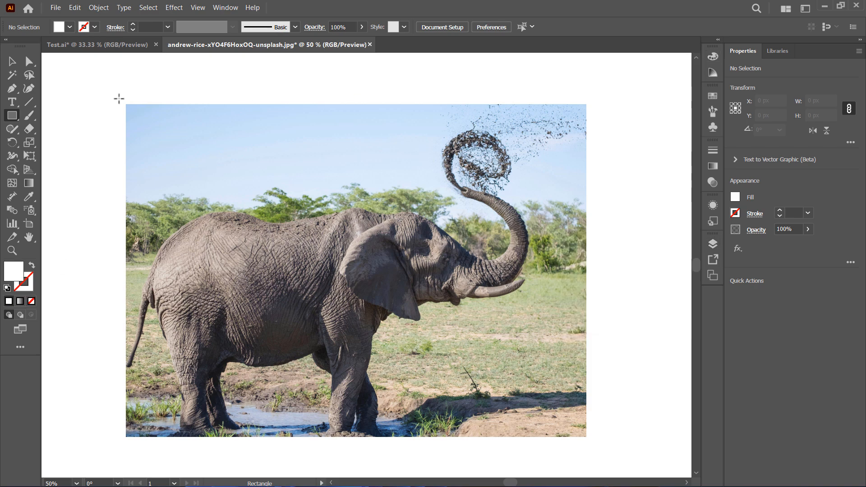
{"action": "left_click_drag", "start_coordinate": [118, 93], "coordinate": [597, 444]}
Set the white rectangle's opacity to 30%
{"action": "left_click", "coordinate": [808, 230]}
{"action": "left_click_drag", "start_coordinate": [805, 244], "coordinate": [778, 251]}
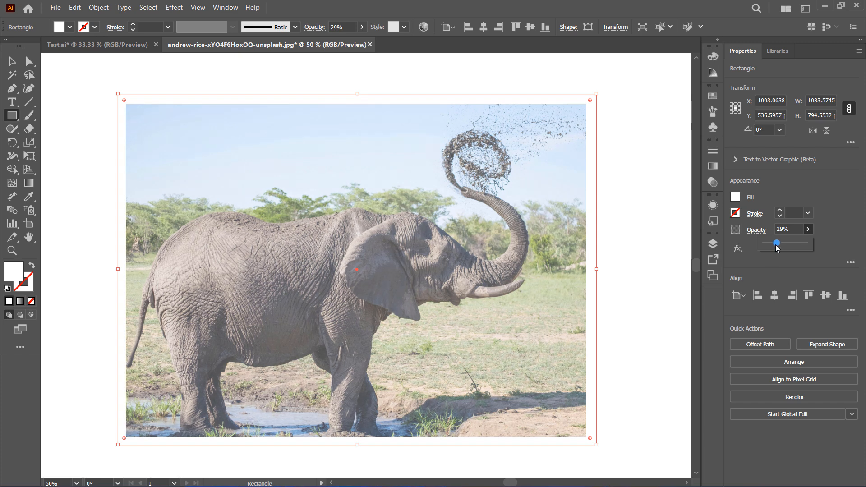
{"action": "left_click_drag", "start_coordinate": [778, 246], "coordinate": [778, 246]}
{"action": "double_click", "coordinate": [781, 229]}
{"action": "type", "text": "30"}
{"action": "key", "text": "Return"}
{"action": "key", "text": "v"}
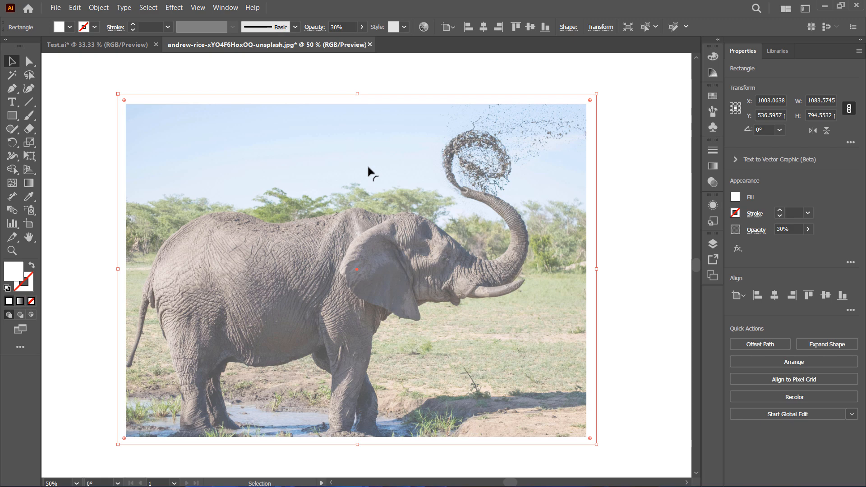
Lock the layer holding the white rectangle and add a new layer above it for the tracing
{"action": "left_click", "coordinate": [713, 244]}
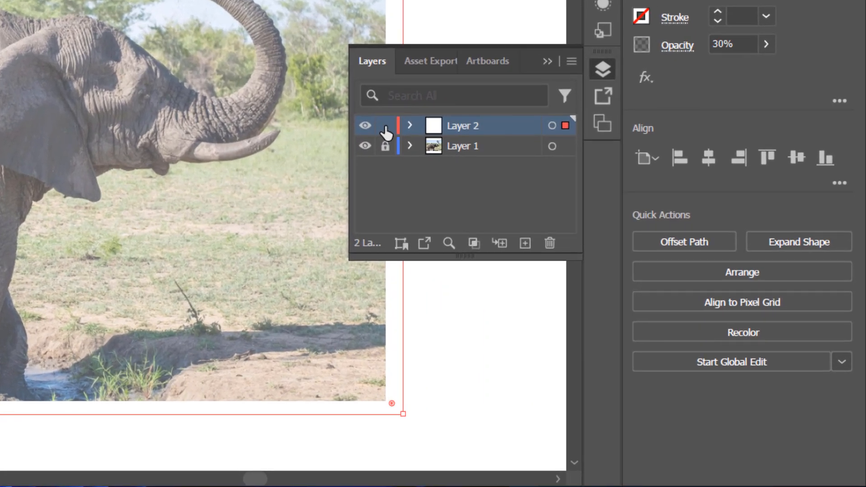
{"action": "left_click", "coordinate": [386, 127]}
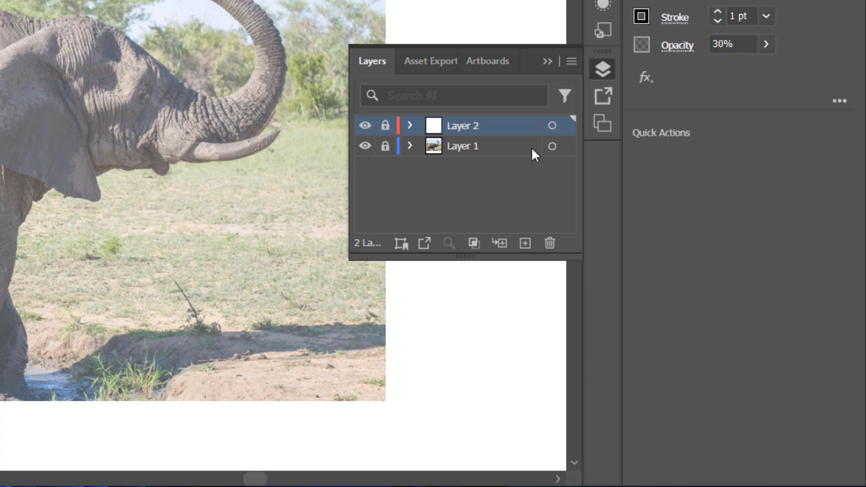
{"action": "left_click", "coordinate": [525, 243]}
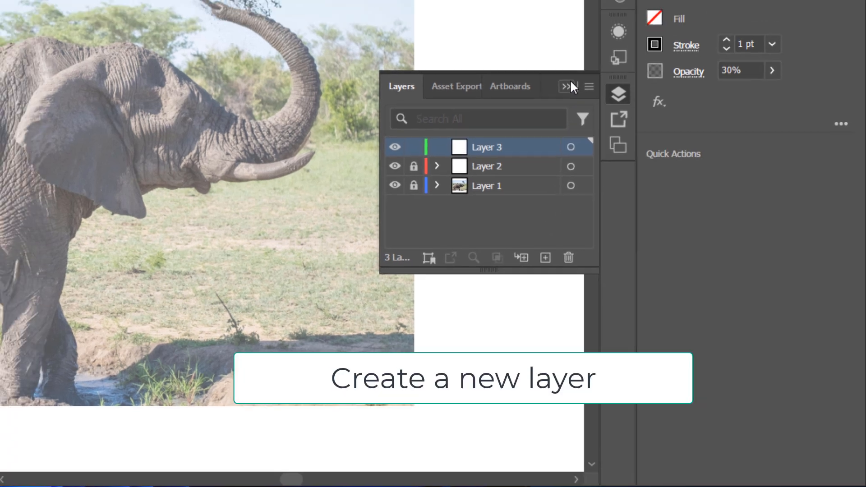
{"action": "left_click", "coordinate": [548, 61]}
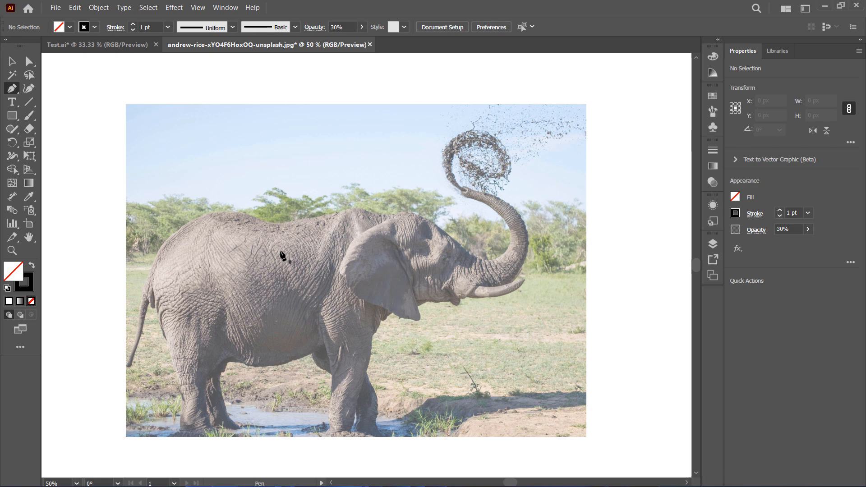
Start an unfilled Pen path on top of the elephant's back and curve it over the rump to the tail
{"action": "left_click", "coordinate": [211, 213]}
{"action": "left_click_drag", "start_coordinate": [145, 291], "coordinate": [135, 354]}
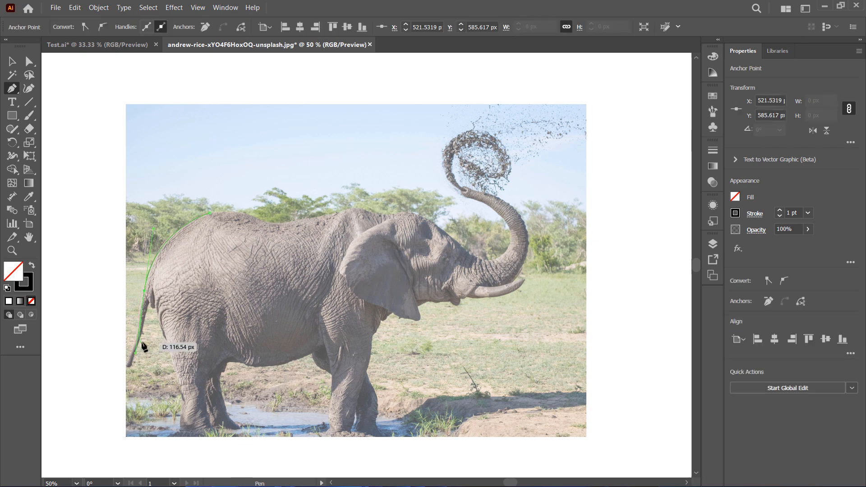
{"action": "double_click", "coordinate": [17, 254]}
{"action": "left_click", "coordinate": [15, 88]}
{"action": "left_click", "coordinate": [346, 298]}
{"action": "left_click", "coordinate": [375, 160]}
{"action": "left_click", "coordinate": [75, 8]}
{"action": "left_click", "coordinate": [86, 21]}
{"action": "key", "text": "ctrl+z"}
Continue the path down the tail, around its tip, and back up to the hind leg
{"action": "left_click", "coordinate": [378, 161]}
{"action": "left_click", "coordinate": [364, 231]}
{"action": "left_click", "coordinate": [341, 307]}
{"action": "left_click_drag", "start_coordinate": [345, 315], "coordinate": [351, 310]}
{"action": "left_click", "coordinate": [388, 180]}
{"action": "left_click_drag", "start_coordinate": [392, 193], "coordinate": [400, 196]}
{"action": "left_click", "coordinate": [399, 195]}
Trace the hind leg down to the ground, along the feet, and back up to the belly
{"action": "left_click_drag", "start_coordinate": [413, 240], "coordinate": [415, 246]}
{"action": "left_click_drag", "start_coordinate": [425, 276], "coordinate": [428, 285]}
{"action": "left_click", "coordinate": [447, 350]}
{"action": "left_click_drag", "start_coordinate": [453, 403], "coordinate": [452, 409]}
{"action": "left_click", "coordinate": [450, 429]}
{"action": "left_click", "coordinate": [450, 441]}
{"action": "left_click_drag", "start_coordinate": [470, 441], "coordinate": [480, 439]}
{"action": "left_click", "coordinate": [508, 441]}
{"action": "left_click", "coordinate": [527, 441]}
{"action": "left_click", "coordinate": [502, 365]}
{"action": "left_click", "coordinate": [533, 301]}
{"action": "left_click_drag", "start_coordinate": [564, 298], "coordinate": [675, 317]}
Continue the outline along the elephant's belly towards the front legs
{"action": "left_click", "coordinate": [13, 251]}
{"action": "left_click", "coordinate": [349, 286]}
{"action": "left_click", "coordinate": [12, 88]}
{"action": "left_click", "coordinate": [341, 255]}
{"action": "left_click", "coordinate": [424, 274]}
{"action": "left_click", "coordinate": [526, 248]}
{"action": "left_click", "coordinate": [562, 233]}
Trace the first front leg down its rear edge and around the foot
{"action": "left_click", "coordinate": [29, 237]}
{"action": "left_click_drag", "start_coordinate": [478, 298], "coordinate": [207, 250]}
{"action": "left_click", "coordinate": [13, 92]}
{"action": "left_click", "coordinate": [347, 249]}
{"action": "left_click", "coordinate": [342, 411]}
{"action": "left_click_drag", "start_coordinate": [347, 423], "coordinate": [353, 424]}
{"action": "left_click", "coordinate": [369, 423]}
{"action": "left_click", "coordinate": [395, 423]}
{"action": "left_click", "coordinate": [406, 423]}
{"action": "left_click", "coordinate": [411, 415]}
{"action": "left_click", "coordinate": [409, 407]}
Trace the other front leg around its foot and up its front edge
{"action": "left_click", "coordinate": [422, 343]}
{"action": "left_click", "coordinate": [424, 391]}
{"action": "left_click", "coordinate": [454, 429]}
{"action": "left_click", "coordinate": [502, 421]}
{"action": "left_click", "coordinate": [482, 396]}
{"action": "left_click", "coordinate": [477, 295]}
{"action": "left_click", "coordinate": [450, 236]}
Continue the outline up the chest and around the lower edge of the ear to the throat
{"action": "left_click", "coordinate": [29, 238]}
{"action": "left_click_drag", "start_coordinate": [451, 198], "coordinate": [333, 366]}
{"action": "left_click", "coordinate": [13, 92]}
{"action": "left_click", "coordinate": [345, 368]}
{"action": "left_click", "coordinate": [351, 300]}
{"action": "left_click", "coordinate": [375, 255]}
{"action": "left_click", "coordinate": [411, 231]}
{"action": "left_click", "coordinate": [495, 254]}
{"action": "left_click", "coordinate": [488, 212]}
{"action": "left_click_drag", "start_coordinate": [516, 200], "coordinate": [520, 197]}
{"action": "left_click_drag", "start_coordinate": [528, 197], "coordinate": [531, 198]}
Trace along the jaw and around the elephant's lower lip to the underside of the tusk
{"action": "left_click", "coordinate": [29, 238]}
{"action": "left_click_drag", "start_coordinate": [589, 245], "coordinate": [338, 411]}
{"action": "left_click", "coordinate": [12, 92]}
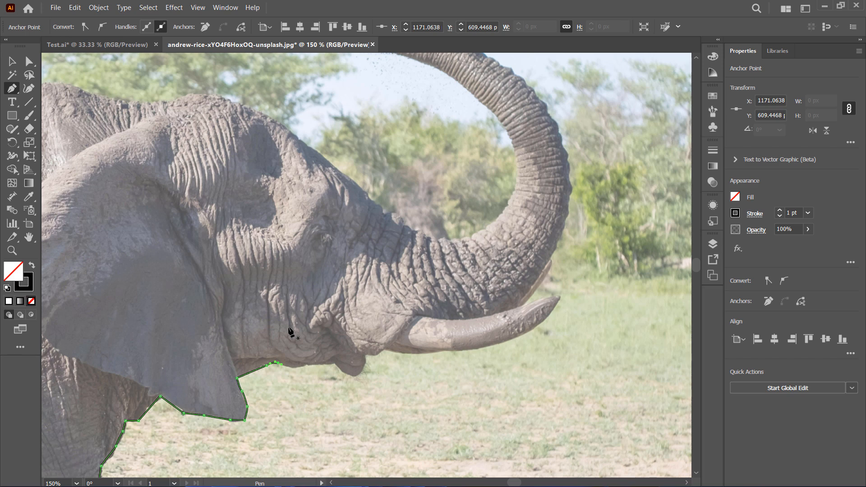
{"action": "left_click", "coordinate": [278, 363]}
{"action": "left_click_drag", "start_coordinate": [297, 369], "coordinate": [301, 367]}
{"action": "left_click_drag", "start_coordinate": [310, 363], "coordinate": [316, 362]}
{"action": "left_click_drag", "start_coordinate": [331, 363], "coordinate": [335, 365]}
{"action": "left_click_drag", "start_coordinate": [347, 373], "coordinate": [386, 350]}
{"action": "left_click", "coordinate": [359, 376]}
{"action": "left_click", "coordinate": [367, 357]}
Trace the tusk out to its tip and back to the outer edge of the trunk
{"action": "left_click_drag", "start_coordinate": [560, 297], "coordinate": [570, 285]}
{"action": "left_click", "coordinate": [560, 297]}
{"action": "left_click_drag", "start_coordinate": [520, 305], "coordinate": [507, 311]}
{"action": "left_click", "coordinate": [521, 305]}
{"action": "left_click", "coordinate": [550, 257]}
Trace the outer curve of the raised trunk and go around its tip, undoing the last misplaced point
{"action": "key", "text": "space"}
{"action": "left_click_drag", "start_coordinate": [550, 256], "coordinate": [479, 405]}
{"action": "left_click_drag", "start_coordinate": [437, 216], "coordinate": [299, 167]}
{"action": "left_click", "coordinate": [438, 217]}
{"action": "left_click", "coordinate": [321, 170]}
{"action": "left_click", "coordinate": [308, 164]}
{"action": "left_click", "coordinate": [299, 179]}
{"action": "left_click_drag", "start_coordinate": [303, 194], "coordinate": [308, 197]}
{"action": "left_click", "coordinate": [331, 205]}
{"action": "key", "text": "ctrl+z"}
Curve the outline down the inner edge of the trunk and up to the forehead
{"action": "left_click", "coordinate": [446, 305]}
{"action": "left_click_drag", "start_coordinate": [364, 386], "coordinate": [270, 375]}
{"action": "left_click", "coordinate": [364, 386]}
{"action": "left_click_drag", "start_coordinate": [224, 283], "coordinate": [179, 228]}
{"action": "left_click", "coordinate": [224, 283]}
Trace the Pen outline from the elephant's head along its back to the rump and close it at its starting point
{"action": "left_click_drag", "start_coordinate": [108, 294], "coordinate": [496, 282]}
{"action": "left_click", "coordinate": [540, 236]}
{"action": "left_click", "coordinate": [376, 218]}
{"action": "left_click", "coordinate": [265, 239]}
{"action": "left_click", "coordinate": [236, 246]}
{"action": "left_click", "coordinate": [165, 256]}
{"action": "left_click", "coordinate": [96, 258]}
{"action": "left_click", "coordinate": [57, 238]}
{"action": "left_click_drag", "start_coordinate": [59, 238], "coordinate": [463, 225]}
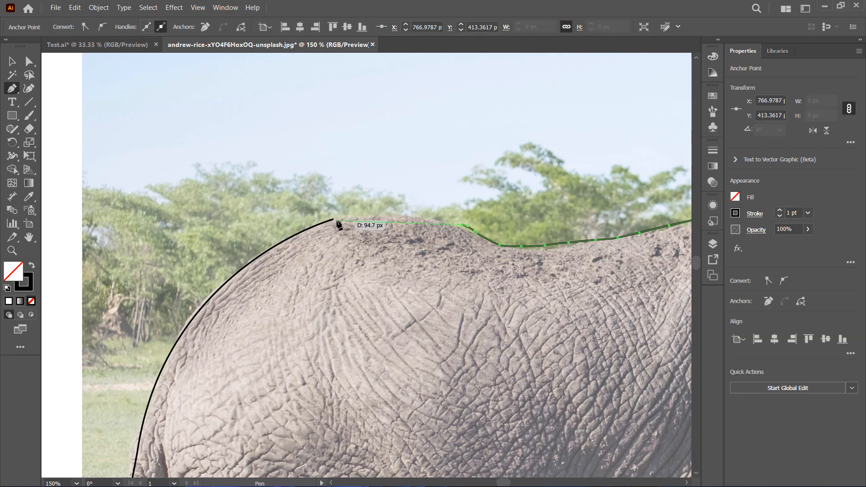
{"action": "left_click", "coordinate": [333, 220]}
Start a new Pen path for the far hind leg, from the belly down its front edge to the ankle, undoing the last edit
{"action": "left_click_drag", "start_coordinate": [477, 470], "coordinate": [467, 253]}
{"action": "left_click_drag", "start_coordinate": [456, 406], "coordinate": [440, 129]}
{"action": "left_click", "coordinate": [393, 158]}
{"action": "left_click", "coordinate": [338, 193]}
{"action": "left_click_drag", "start_coordinate": [365, 318], "coordinate": [373, 329]}
{"action": "left_click", "coordinate": [75, 8]}
{"action": "left_click", "coordinate": [85, 19]}
Trace around the toes and sole of the far hind leg to its heel
{"action": "left_click", "coordinate": [399, 352]}
{"action": "left_click", "coordinate": [399, 359]}
{"action": "left_click", "coordinate": [388, 360]}
{"action": "left_click", "coordinate": [361, 355]}
{"action": "left_click", "coordinate": [337, 355]}
{"action": "left_click", "coordinate": [310, 334]}
{"action": "left_click", "coordinate": [308, 321]}
Continue the far hind leg's outline up behind the near leg and across the belly, closing it at its first point
{"action": "left_click", "coordinate": [299, 215]}
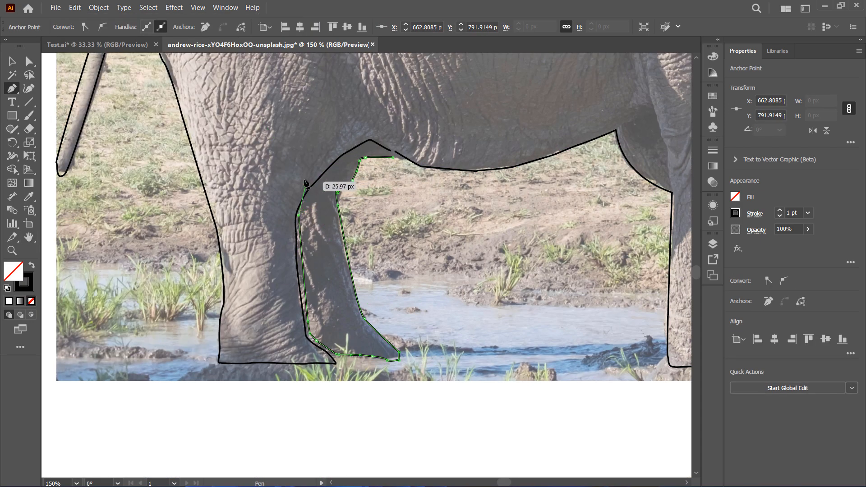
{"action": "left_click", "coordinate": [299, 174]}
{"action": "left_click", "coordinate": [320, 148]}
{"action": "left_click_drag", "start_coordinate": [367, 130], "coordinate": [399, 135]}
{"action": "left_click", "coordinate": [410, 142]}
{"action": "left_click", "coordinate": [393, 158]}
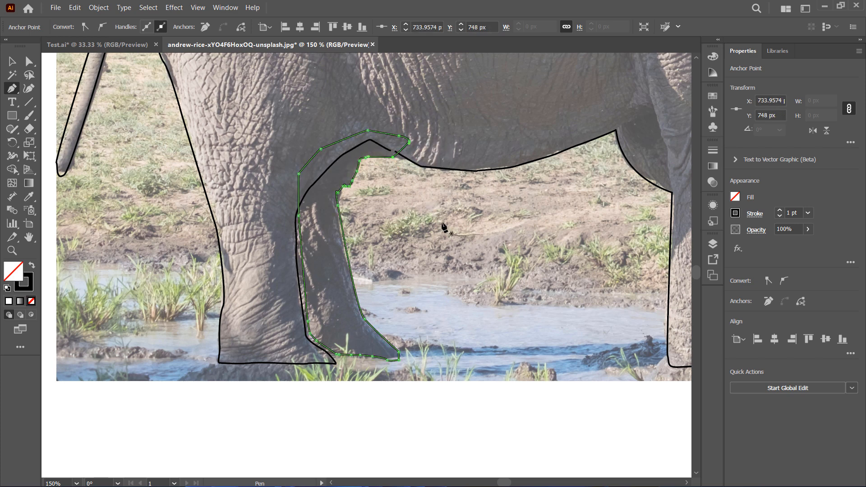
Deselect the paths and toggle the visibility of the photo on Layer 1 to review the traced elephant outline
{"action": "left_click", "coordinate": [12, 251]}
{"action": "left_click_drag", "start_coordinate": [537, 233], "coordinate": [104, 192]}
{"action": "key", "text": "space"}
{"action": "left_click_drag", "start_coordinate": [520, 157], "coordinate": [285, 293]}
{"action": "left_click_drag", "start_coordinate": [476, 228], "coordinate": [439, 236]}
{"action": "left_click", "coordinate": [12, 61]}
{"action": "left_click", "coordinate": [367, 393]}
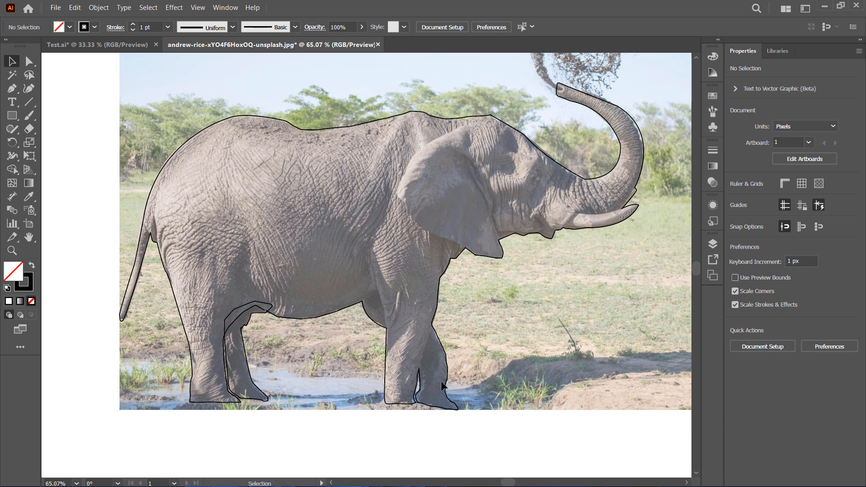
{"action": "left_click", "coordinate": [714, 243]}
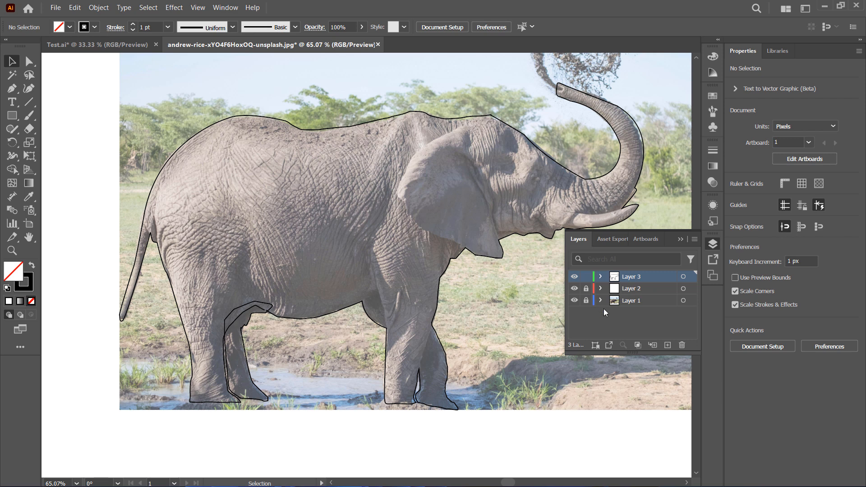
{"action": "left_click", "coordinate": [574, 301]}
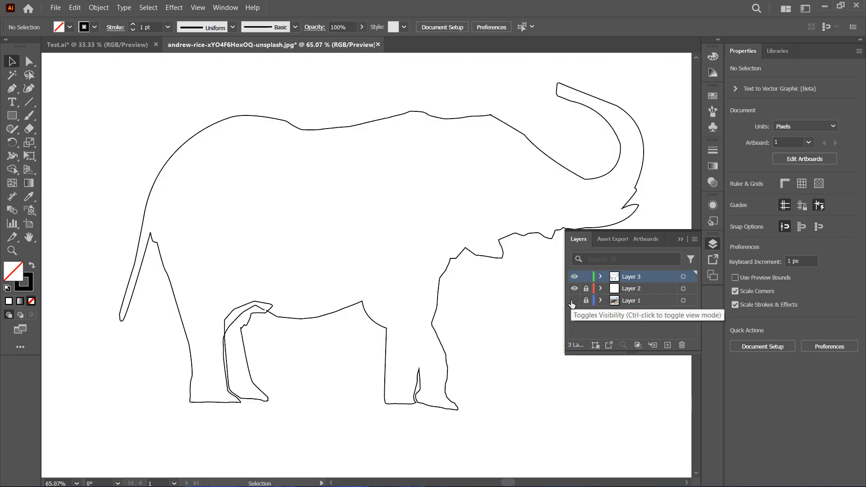
{"action": "left_click", "coordinate": [571, 302]}
{"action": "left_click", "coordinate": [572, 301]}
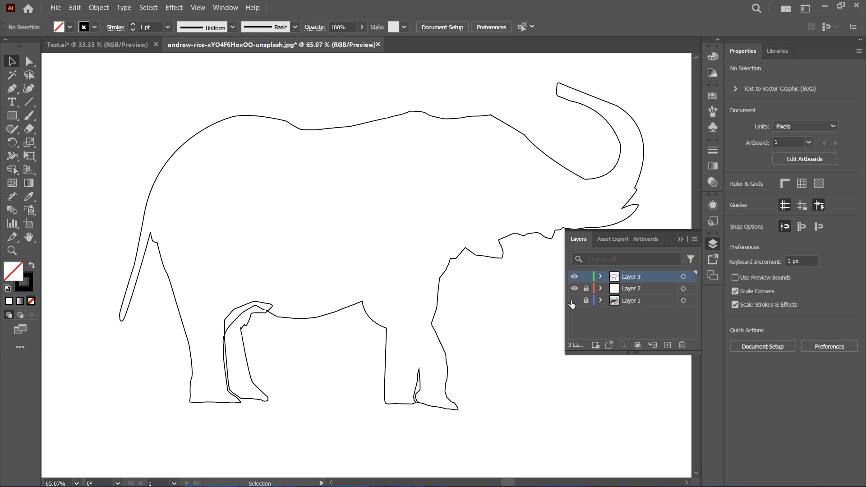
{"action": "left_click", "coordinate": [574, 301]}
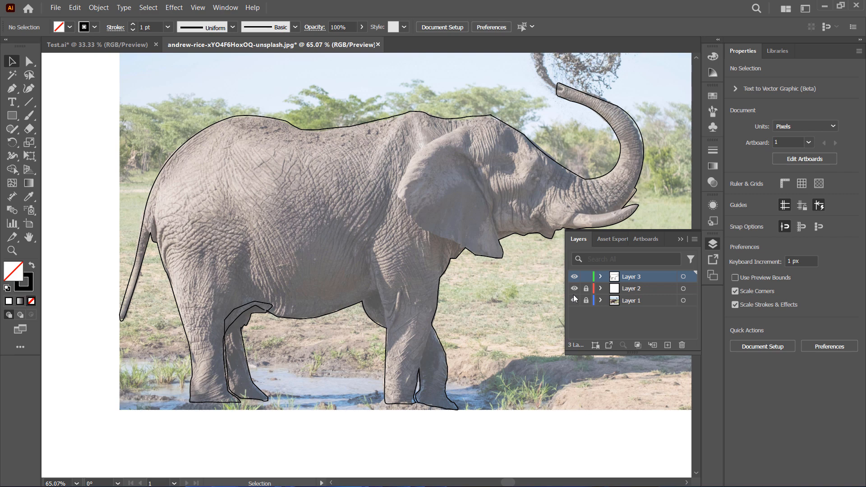
Reshape the outlines where the two hind legs overlap by moving their anchor points and editing a point with the Pen tool
{"action": "left_click", "coordinate": [13, 251]}
{"action": "left_click_drag", "start_coordinate": [242, 318], "coordinate": [311, 319]}
{"action": "left_click", "coordinate": [29, 61]}
{"action": "left_click_drag", "start_coordinate": [303, 242], "coordinate": [305, 259]}
{"action": "left_click_drag", "start_coordinate": [210, 276], "coordinate": [227, 314]}
{"action": "left_click_drag", "start_coordinate": [165, 326], "coordinate": [194, 347]}
{"action": "left_click_drag", "start_coordinate": [165, 408], "coordinate": [161, 404]}
{"action": "left_click_drag", "start_coordinate": [384, 261], "coordinate": [357, 284]}
{"action": "left_click_drag", "start_coordinate": [362, 251], "coordinate": [334, 273]}
{"action": "key", "text": "p"}
{"action": "left_click", "coordinate": [348, 280]}
{"action": "key", "text": "v"}
Check the corrected elephant outline by toggling the lower layers' visibility and selecting the traced paths
{"action": "scroll", "coordinate": [339, 293], "scroll_direction": "down", "scroll_amount": 5}
{"action": "key", "text": "z"}
{"action": "left_click_drag", "start_coordinate": [488, 312], "coordinate": [426, 315]}
{"action": "left_click_drag", "start_coordinate": [535, 202], "coordinate": [515, 202]}
{"action": "left_click_drag", "start_coordinate": [515, 202], "coordinate": [424, 267]}
{"action": "left_click", "coordinate": [575, 289]}
{"action": "left_click", "coordinate": [575, 288]}
{"action": "left_click", "coordinate": [575, 301]}
{"action": "left_click", "coordinate": [12, 62]}
{"action": "left_click_drag", "start_coordinate": [129, 131], "coordinate": [523, 393]}
{"action": "left_click", "coordinate": [574, 300]}
{"action": "left_click", "coordinate": [525, 261]}
Draw a small closed shape around the elephant's eye with the Pen tool and deselect it
{"action": "key", "text": "z"}
{"action": "left_click_drag", "start_coordinate": [502, 225], "coordinate": [533, 228]}
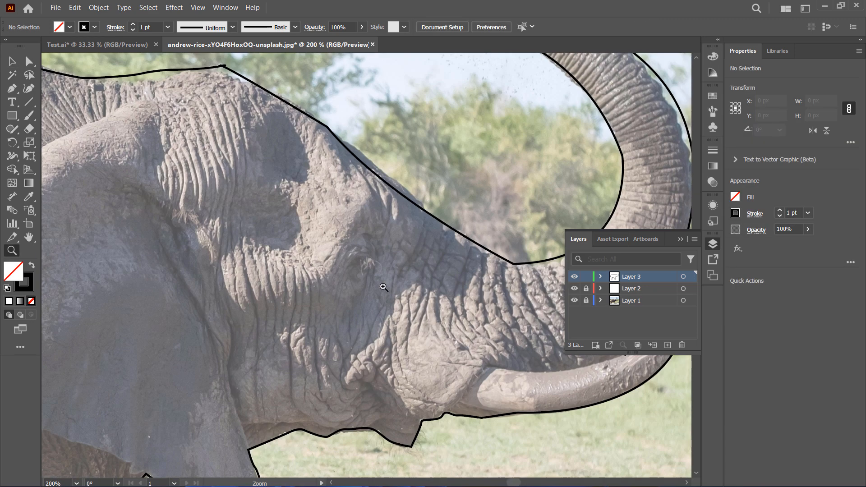
{"action": "left_click", "coordinate": [12, 89]}
{"action": "left_click", "coordinate": [355, 259]}
{"action": "left_click", "coordinate": [375, 258]}
{"action": "key", "text": "z"}
{"action": "left_click_drag", "start_coordinate": [384, 240], "coordinate": [324, 241]}
{"action": "key", "text": "v"}
{"action": "left_click", "coordinate": [511, 428]}
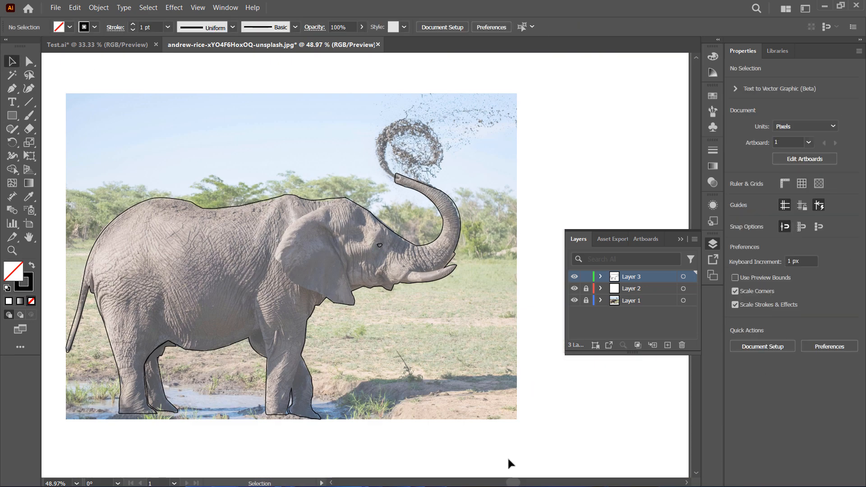
Hide Layer 1, select all traced paths and set their fill colour to ffffff
{"action": "left_click", "coordinate": [575, 300]}
{"action": "key", "text": "ctrl+a"}
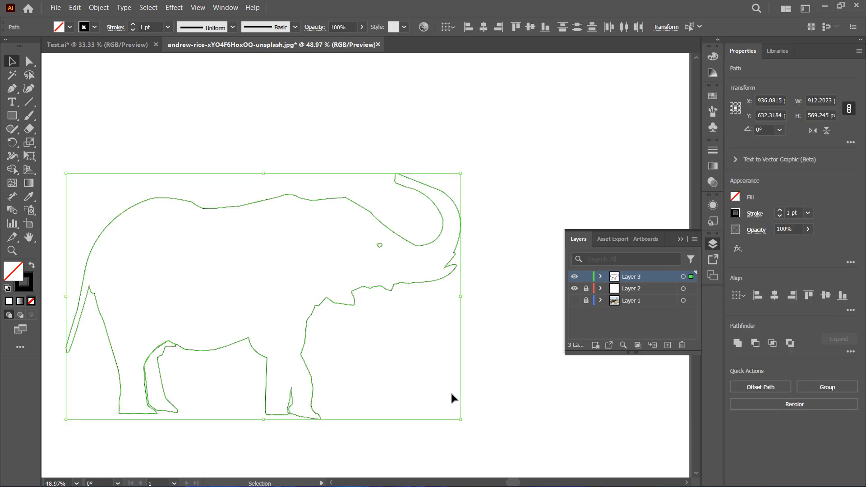
{"action": "double_click", "coordinate": [16, 273]}
{"action": "left_click_drag", "start_coordinate": [644, 158], "coordinate": [650, 160]}
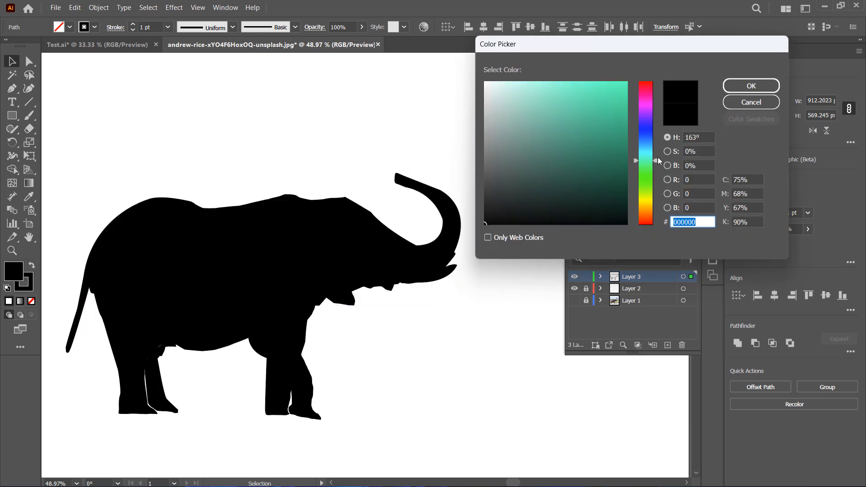
{"action": "type", "text": "ffffff"}
{"action": "left_click", "coordinate": [737, 89]}
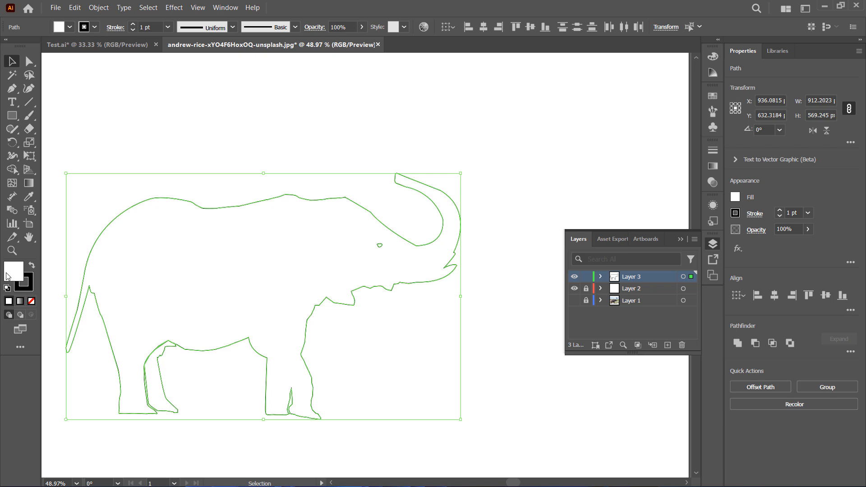
Fill the selected elephant paths with near-black to form a solid silhouette
{"action": "double_click", "coordinate": [7, 277]}
{"action": "mouse_move", "coordinate": [596, 160]}
{"action": "left_mouse_down"}
{"action": "mouse_move", "coordinate": [505, 197]}
{"action": "mouse_move", "coordinate": [486, 223]}
{"action": "left_mouse_up"}
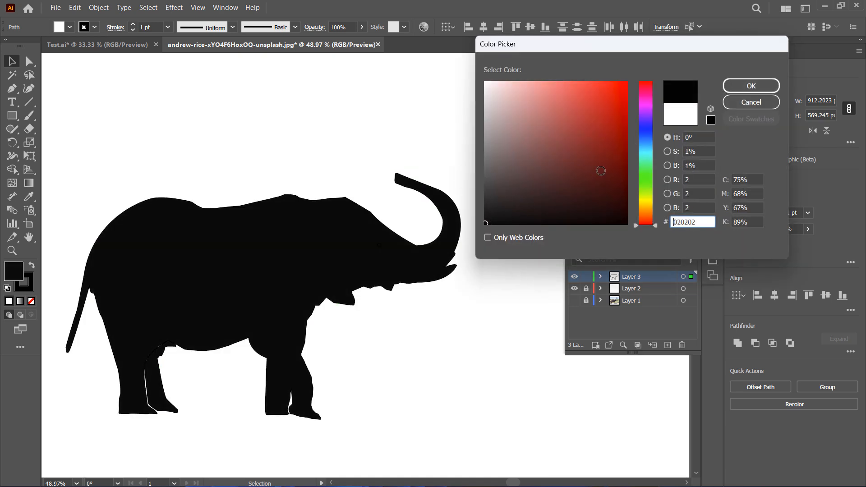
{"action": "left_click", "coordinate": [746, 86]}
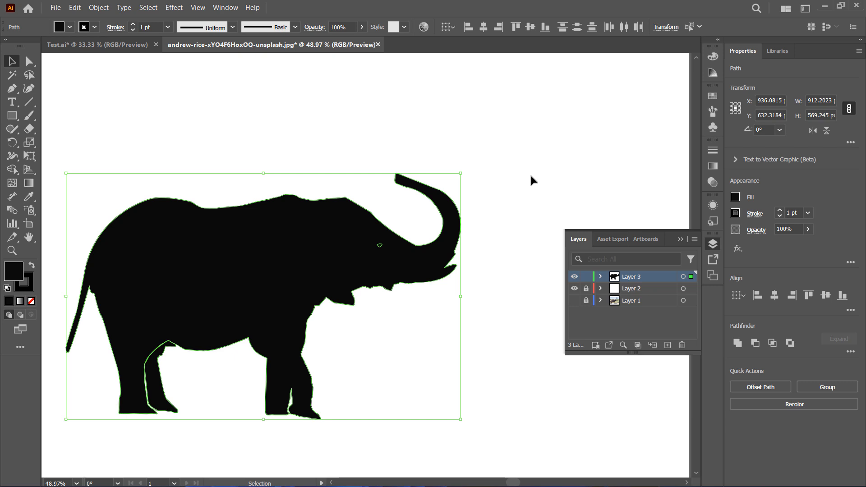
Switch to the Test.ai document and paint two wavy horizontal strokes and two wavy vertical strokes with the Paintbrush tool
{"action": "key", "text": "ctrl+Tab"}
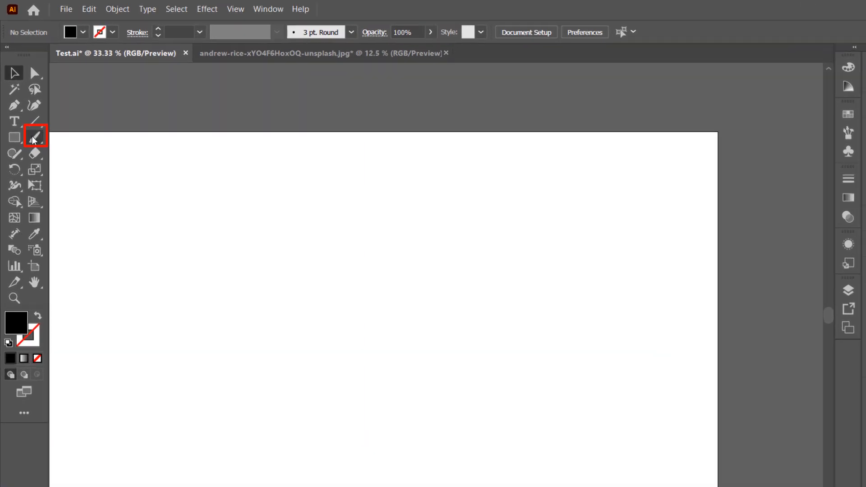
{"action": "left_click", "coordinate": [29, 115]}
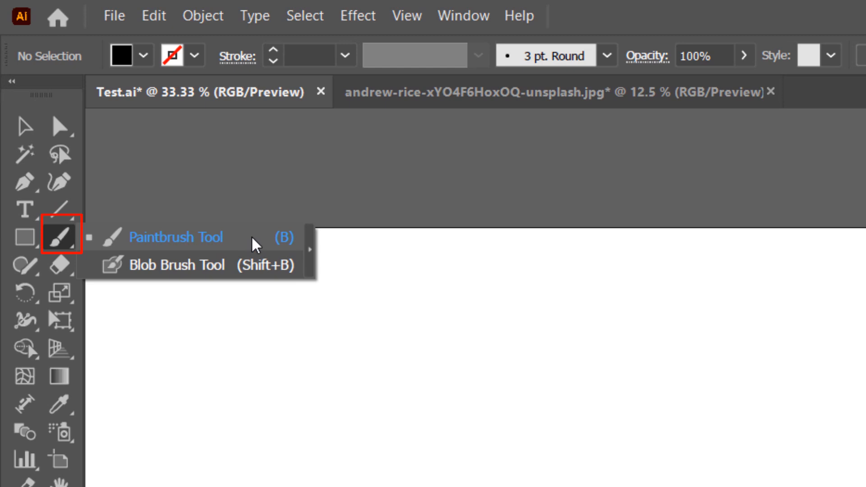
{"action": "left_click", "coordinate": [251, 238]}
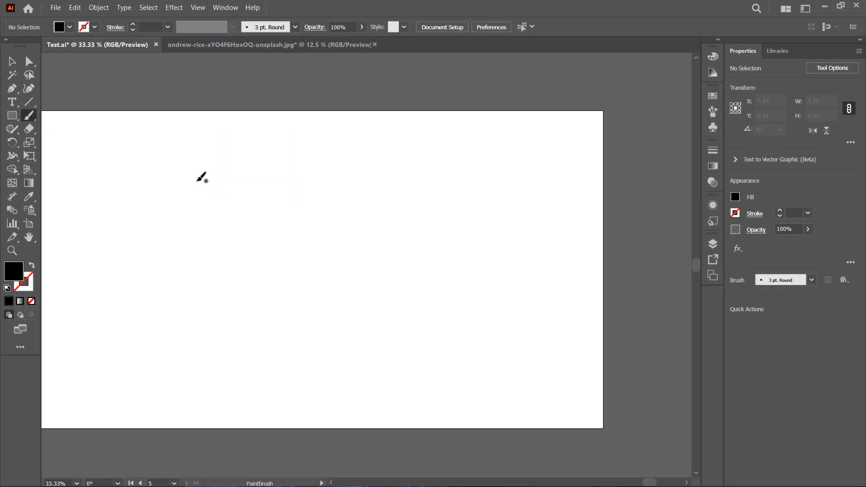
{"action": "left_click_drag", "start_coordinate": [182, 221], "coordinate": [416, 189]}
{"action": "left_click_drag", "start_coordinate": [195, 266], "coordinate": [460, 210]}
{"action": "mouse_move", "coordinate": [528, 150]}
{"action": "left_mouse_down"}
{"action": "mouse_move", "coordinate": [498, 216]}
{"action": "mouse_move", "coordinate": [488, 355]}
{"action": "left_mouse_up"}
{"action": "mouse_move", "coordinate": [550, 147]}
{"action": "left_mouse_down"}
{"action": "mouse_move", "coordinate": [574, 161]}
{"action": "mouse_move", "coordinate": [558, 361]}
{"action": "left_mouse_up"}
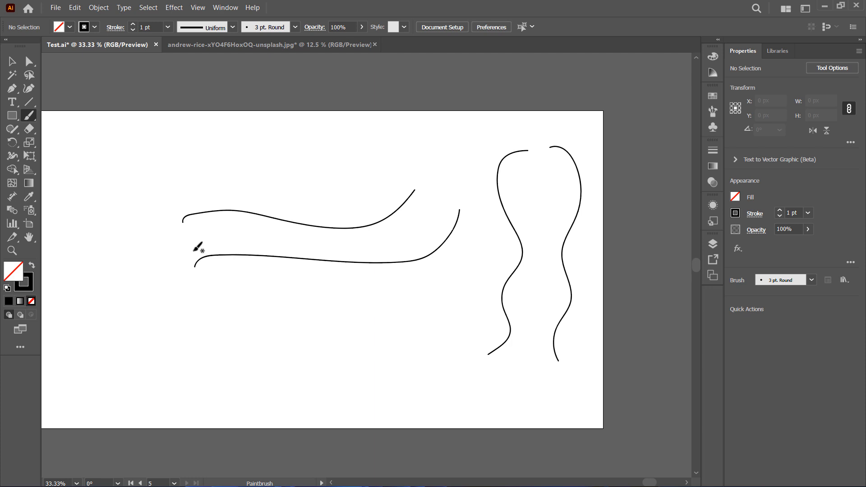
Set the stroke colour of the upper horizontal line to red (ff0000)
{"action": "key", "text": "v"}
{"action": "left_click", "coordinate": [313, 228]}
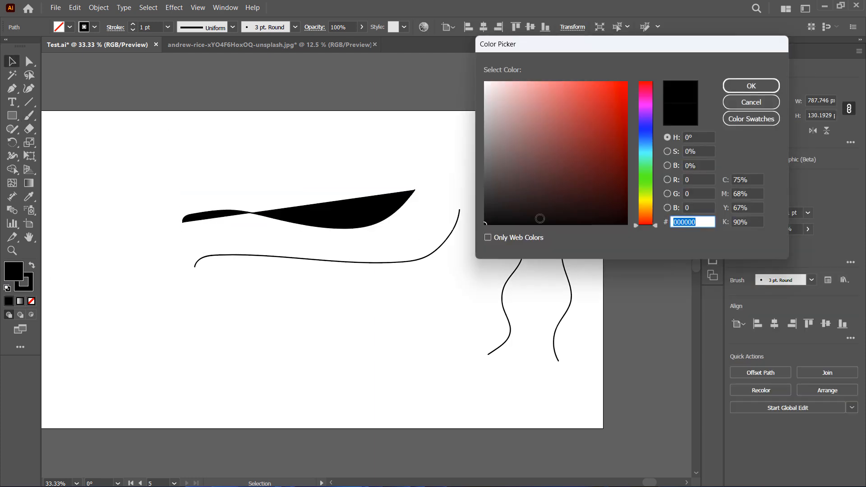
{"action": "double_click", "coordinate": [31, 285]}
{"action": "left_click_drag", "start_coordinate": [616, 110], "coordinate": [651, 71]}
{"action": "left_click", "coordinate": [752, 85]}
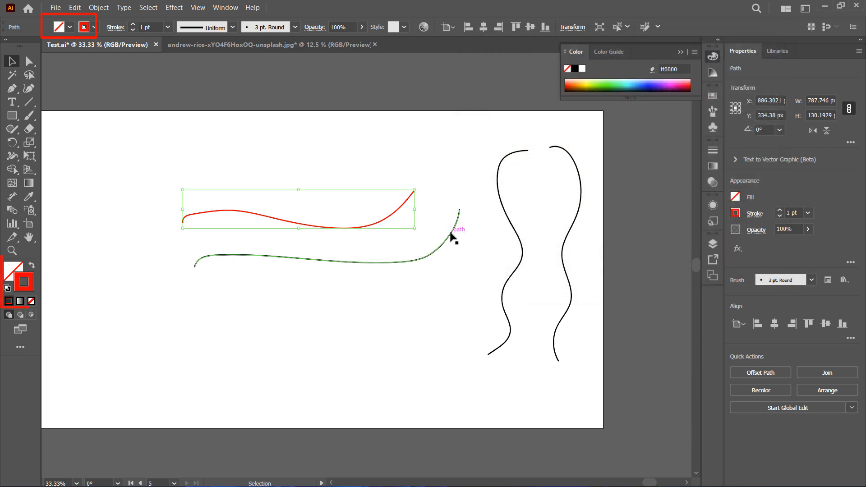
Set the stroke colour of the lower horizontal line to blue (0028ef)
{"action": "left_click", "coordinate": [454, 236]}
{"action": "double_click", "coordinate": [29, 286]}
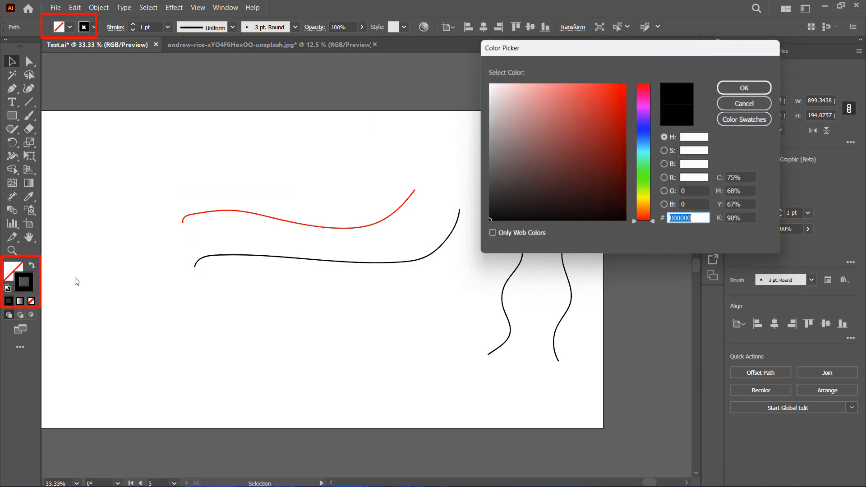
{"action": "left_click", "coordinate": [649, 130]}
{"action": "left_click", "coordinate": [627, 91]}
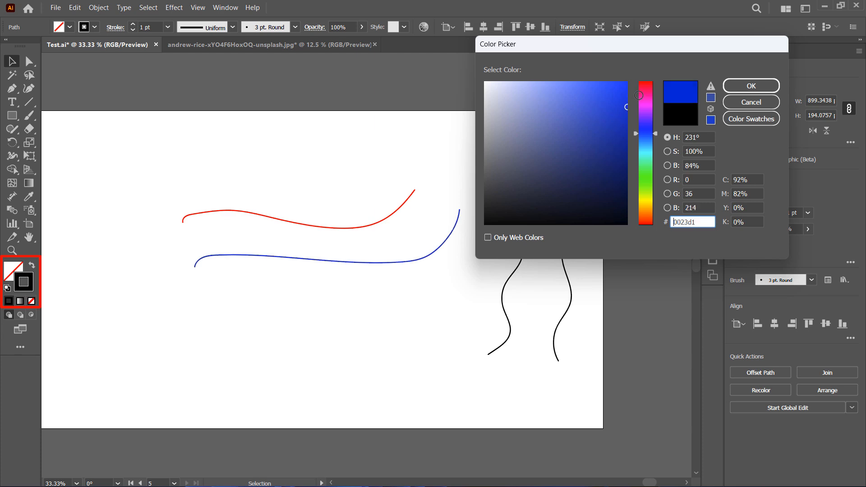
{"action": "left_click", "coordinate": [751, 86]}
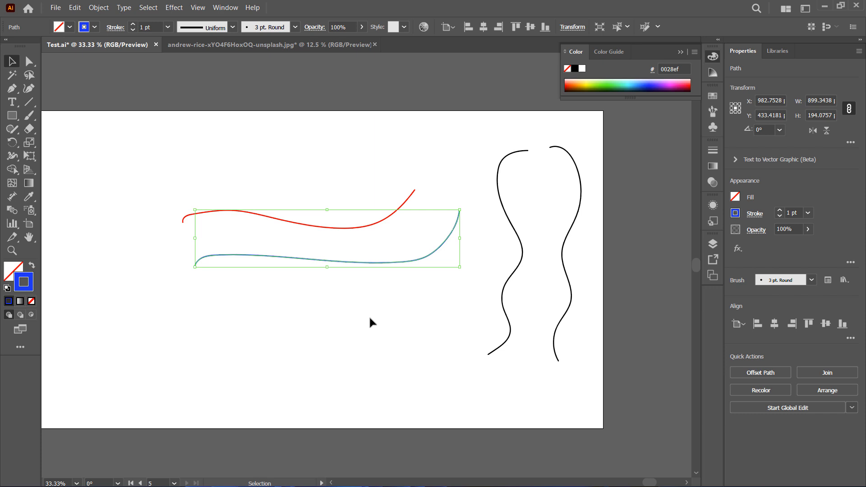
Show the available brushes, open the Artistic_Paintbrush brush library and arrange the library so more of its brushes fit
{"action": "left_click", "coordinate": [226, 8]}
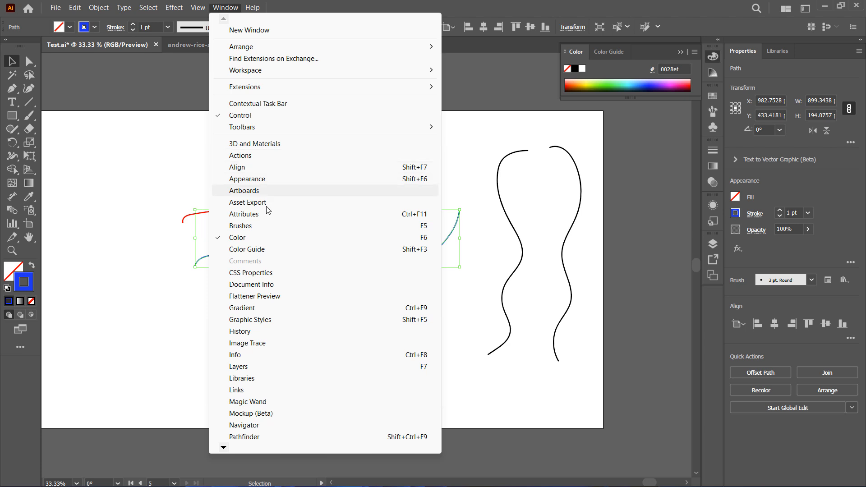
{"action": "left_click", "coordinate": [250, 226]}
{"action": "left_click_drag", "start_coordinate": [639, 166], "coordinate": [645, 269]}
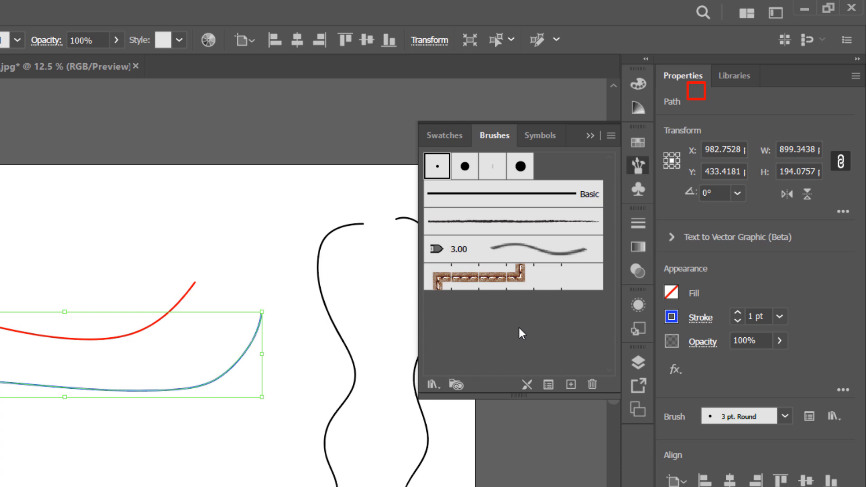
{"action": "left_click", "coordinate": [611, 136]}
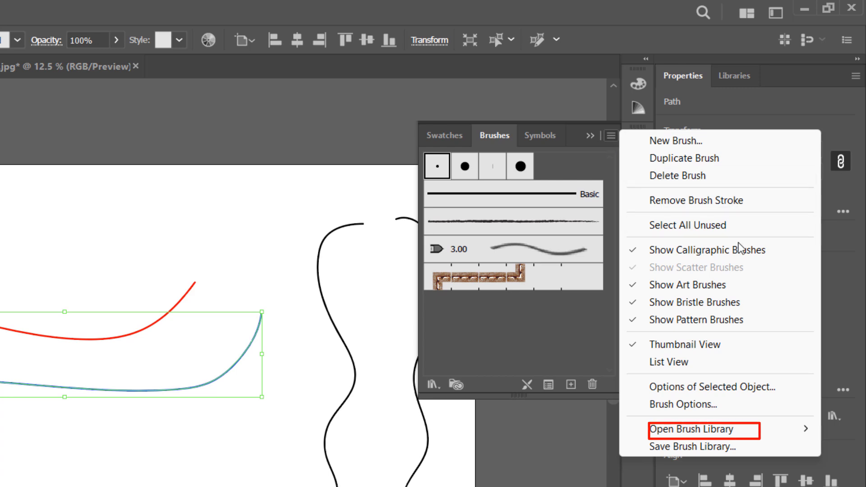
{"action": "mouse_move", "coordinate": [729, 432]}
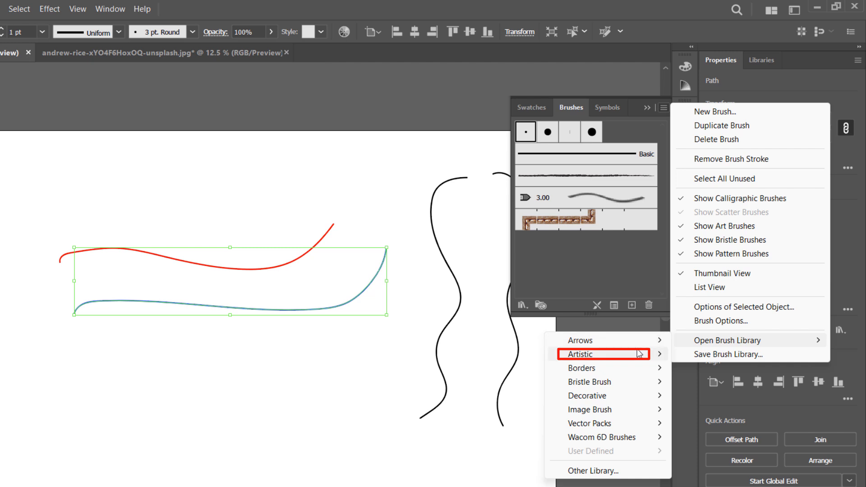
{"action": "mouse_move", "coordinate": [639, 353]}
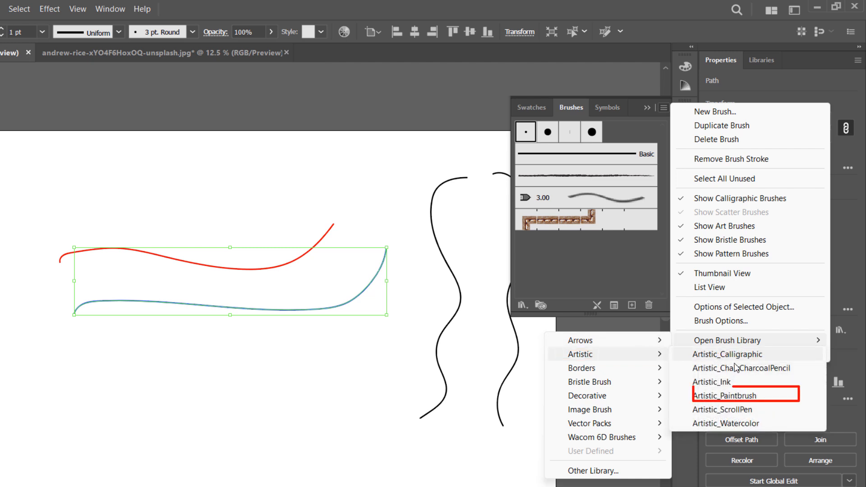
{"action": "left_click", "coordinate": [787, 398]}
{"action": "left_click_drag", "start_coordinate": [448, 365], "coordinate": [469, 452]}
{"action": "left_click_drag", "start_coordinate": [384, 263], "coordinate": [577, 327]}
{"action": "left_click_drag", "start_coordinate": [692, 436], "coordinate": [691, 465]}
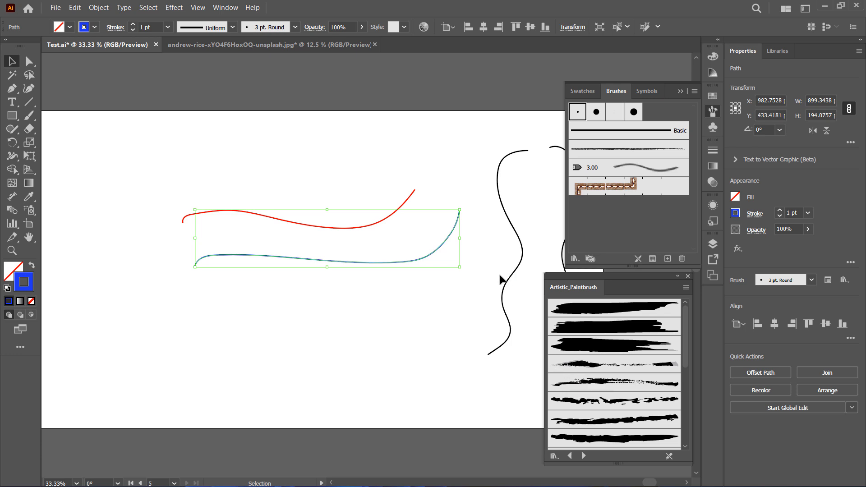
Apply the first Artistic_Paintbrush brush to the blue line, and move the nearer black vertical line left of it with Dry Brush 2 applied
{"action": "left_click", "coordinate": [585, 307]}
{"action": "left_click", "coordinate": [369, 304]}
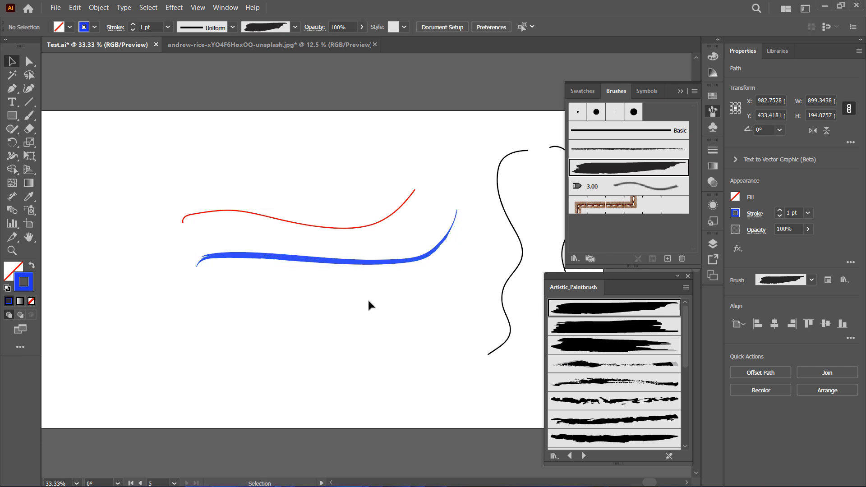
{"action": "mouse_move", "coordinate": [517, 244]}
{"action": "left_mouse_down"}
{"action": "mouse_move", "coordinate": [518, 236]}
{"action": "mouse_move", "coordinate": [154, 243]}
{"action": "left_mouse_up"}
{"action": "left_click", "coordinate": [604, 384]}
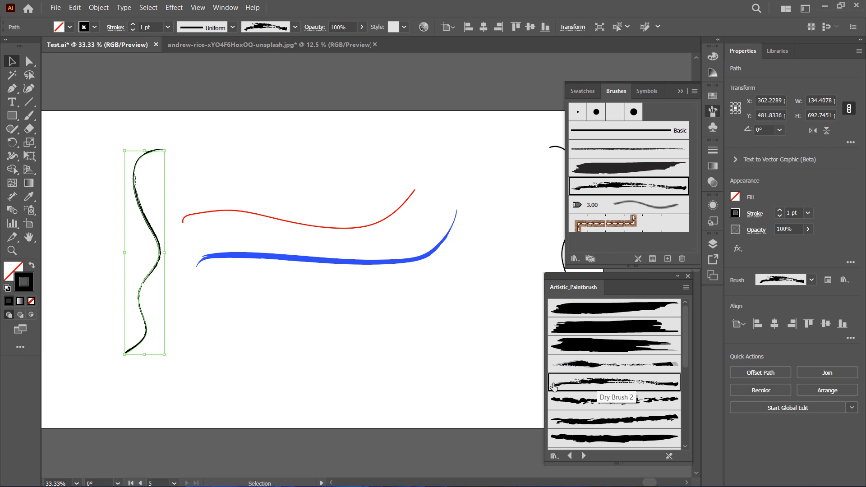
Move the red line higher and apply the seventh Artistic_Paintbrush brush to it
{"action": "left_click", "coordinate": [346, 238]}
{"action": "left_click_drag", "start_coordinate": [347, 228], "coordinate": [348, 198]}
{"action": "left_click", "coordinate": [590, 424]}
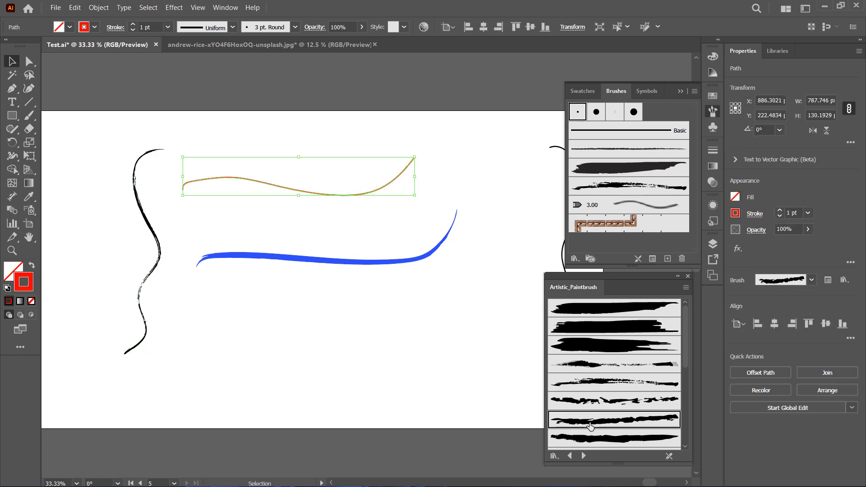
{"action": "left_click", "coordinate": [333, 315]}
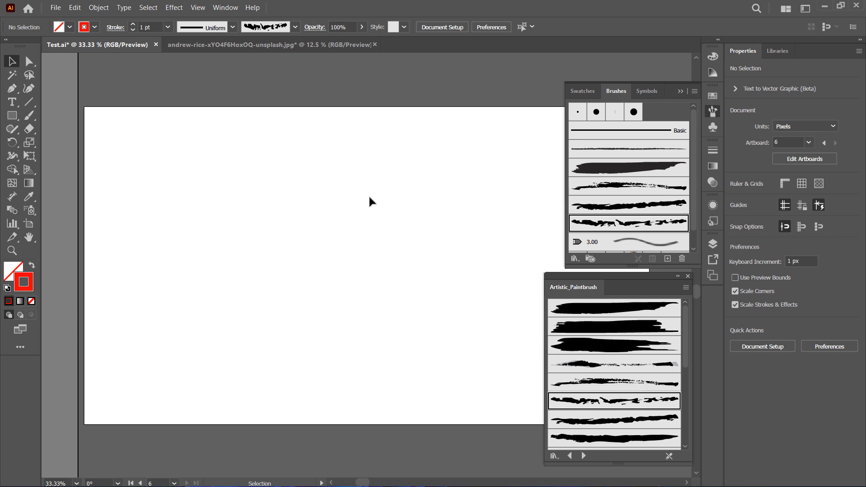
Choose the Rectangle Tool and set the stroke colour to black (000000)
{"action": "left_click", "coordinate": [12, 116]}
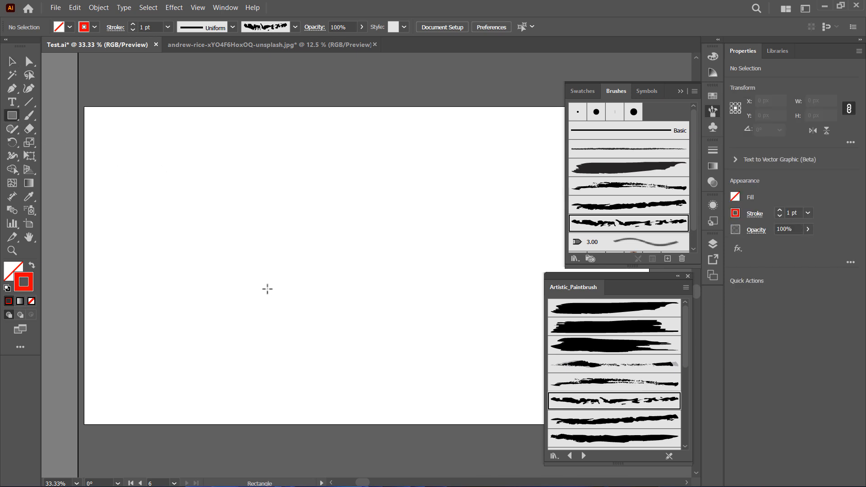
{"action": "double_click", "coordinate": [23, 283]}
{"action": "type", "text": "000000"}
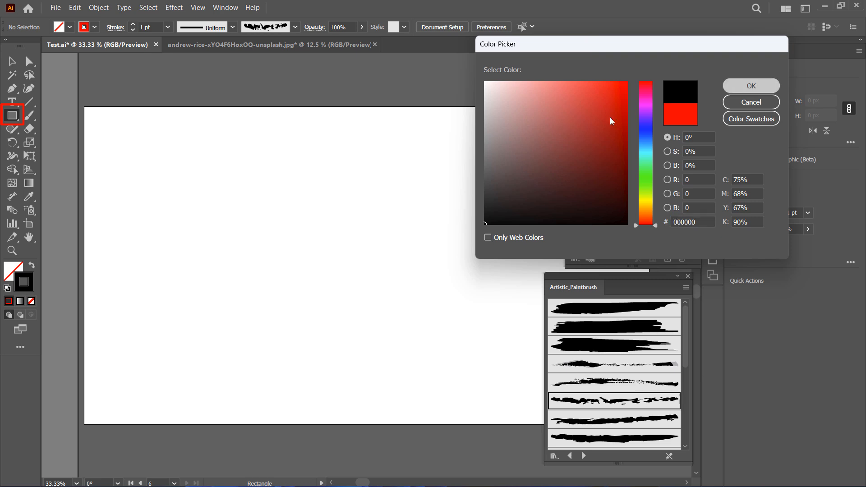
{"action": "left_click", "coordinate": [736, 85]}
Set the fill colour to white (ffffff)
{"action": "double_click", "coordinate": [13, 271]}
{"action": "type", "text": "ffffff"}
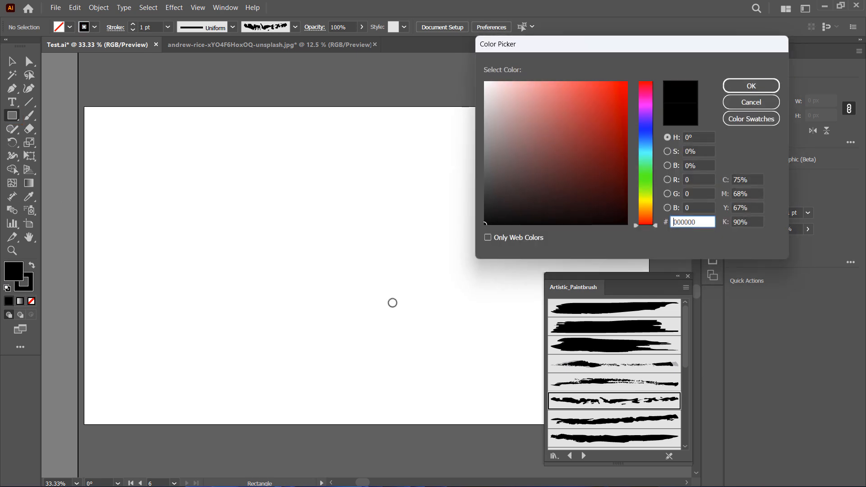
{"action": "left_click", "coordinate": [755, 86]}
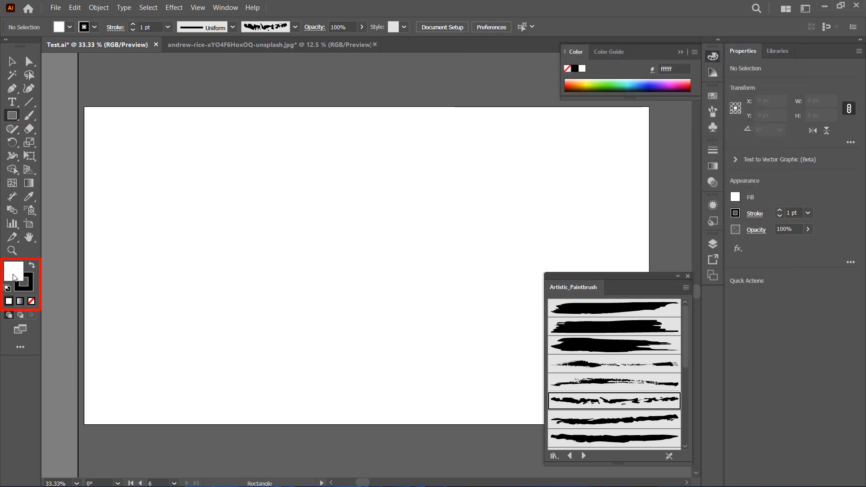
Set the fill colour to black (000000) and draw a thin horizontal rectangle about 660 by 34 px in the artboard's left half
{"action": "double_click", "coordinate": [15, 277]}
{"action": "type", "text": "000000"}
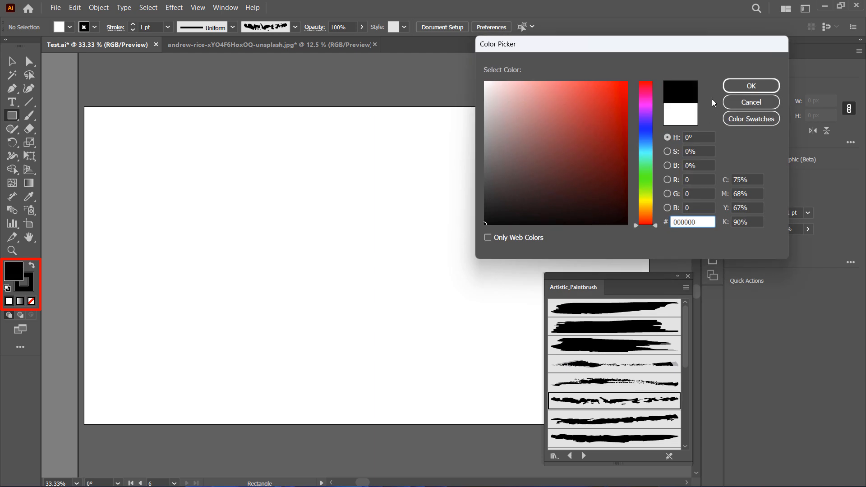
{"action": "left_click", "coordinate": [738, 88]}
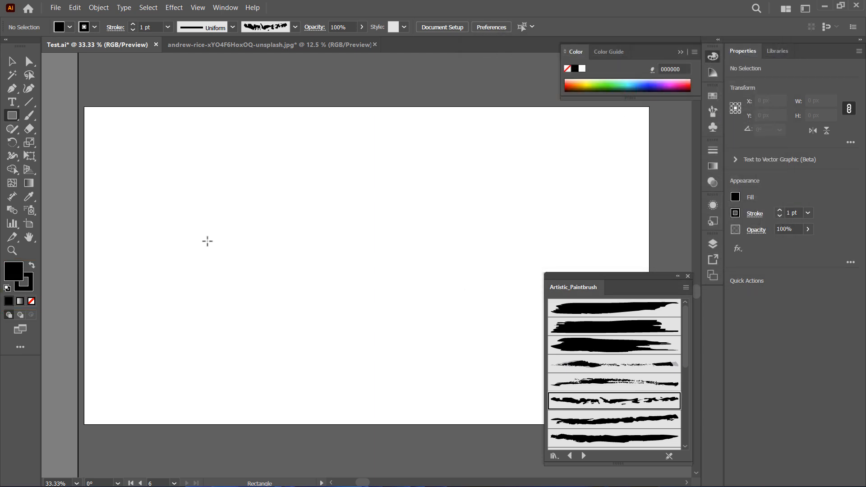
{"action": "left_click_drag", "start_coordinate": [130, 234], "coordinate": [326, 244]}
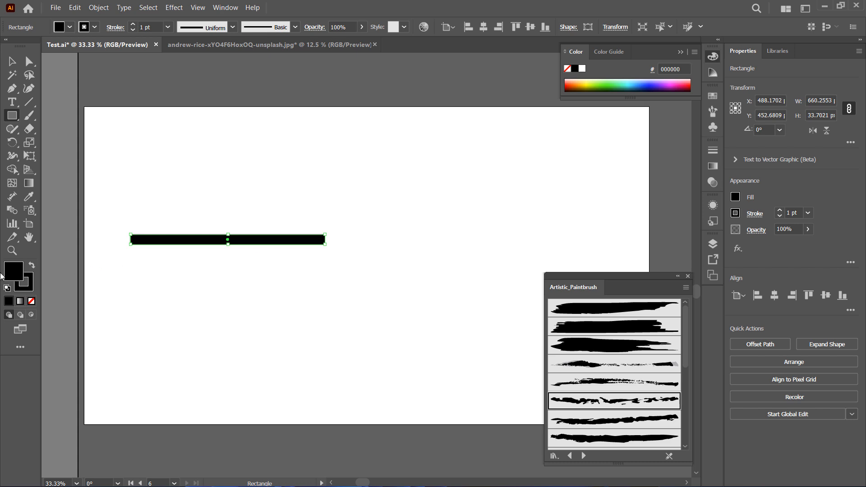
Draw a black circle about 33 px across just beyond the rectangle's right end, centred on its height
{"action": "left_click", "coordinate": [12, 251]}
{"action": "left_click", "coordinate": [327, 241]}
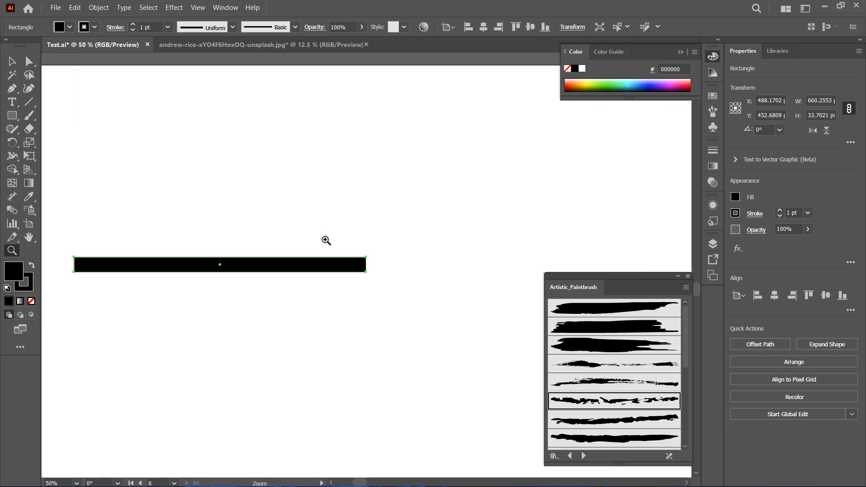
{"action": "left_click", "coordinate": [373, 266]}
{"action": "left_click", "coordinate": [370, 261]}
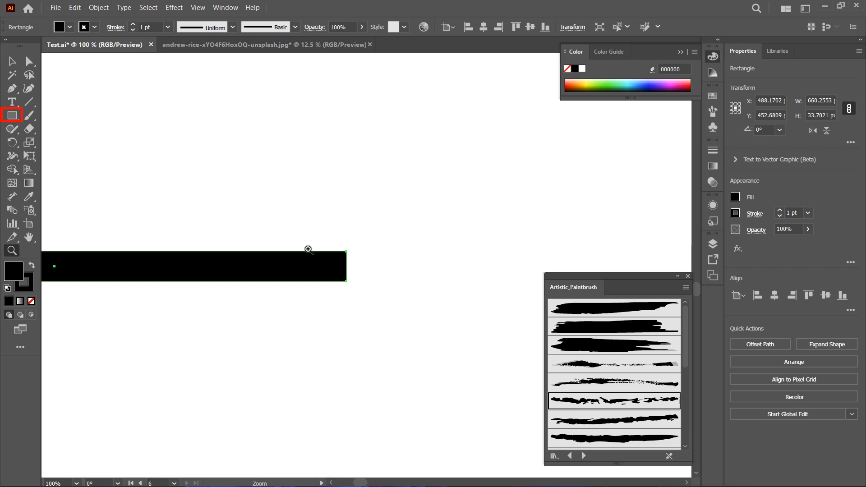
{"action": "left_click", "coordinate": [12, 116]}
{"action": "left_click", "coordinate": [62, 143]}
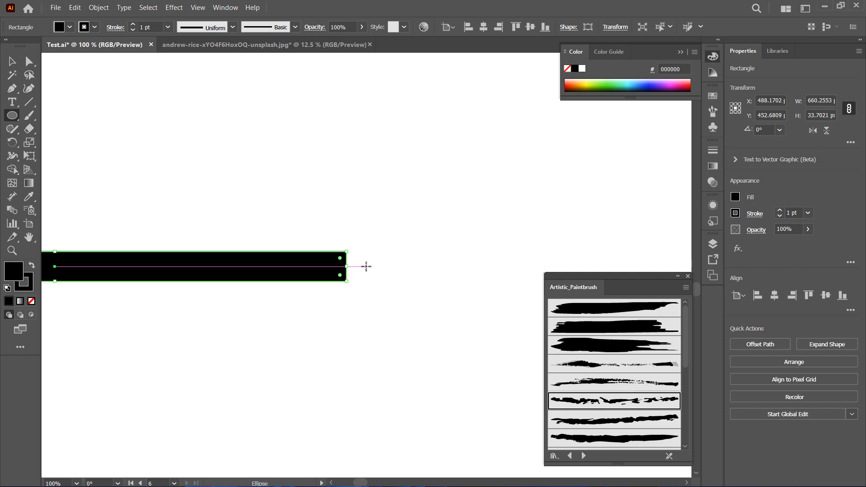
{"action": "mouse_move", "coordinate": [363, 254]}
{"action": "left_mouse_down"}
{"action": "mouse_move", "coordinate": [392, 282]}
{"action": "mouse_move", "coordinate": [382, 275]}
{"action": "left_mouse_up"}
{"action": "key", "text": "v"}
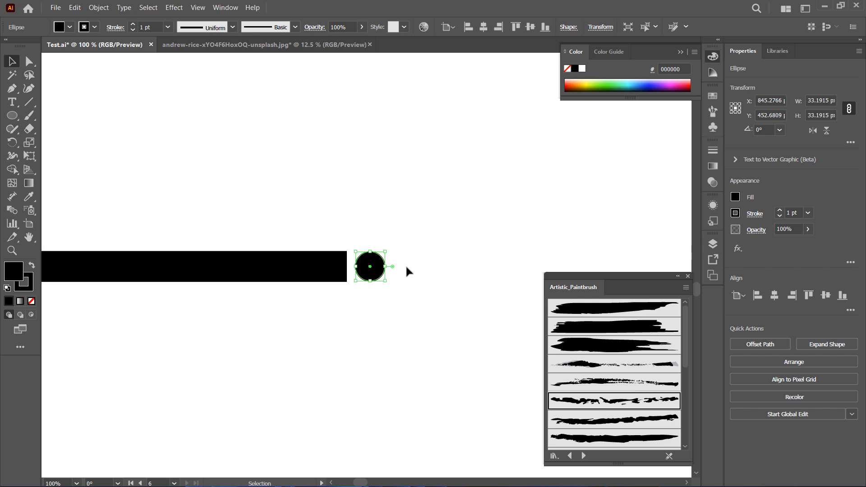
Move the circle against the rectangle's right end and apply Unite to both shapes
{"action": "left_click_drag", "start_coordinate": [374, 267], "coordinate": [370, 267]}
{"action": "left_click_drag", "start_coordinate": [435, 306], "coordinate": [250, 208]}
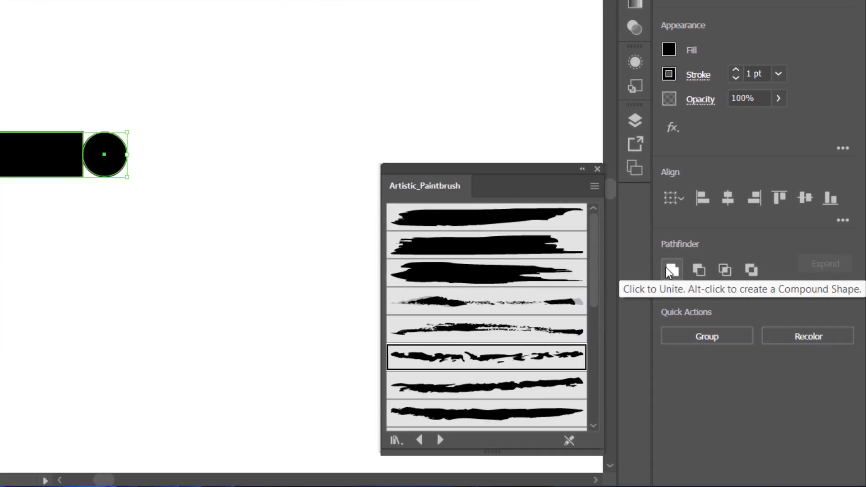
{"action": "left_click", "coordinate": [667, 269]}
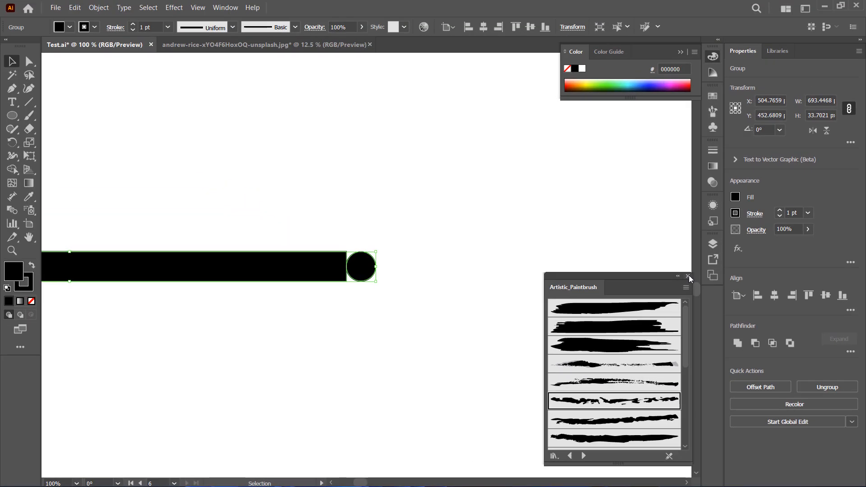
Close the Artistic_Paintbrush library and show the document's available brushes
{"action": "left_click", "coordinate": [688, 276]}
{"action": "left_click", "coordinate": [225, 8]}
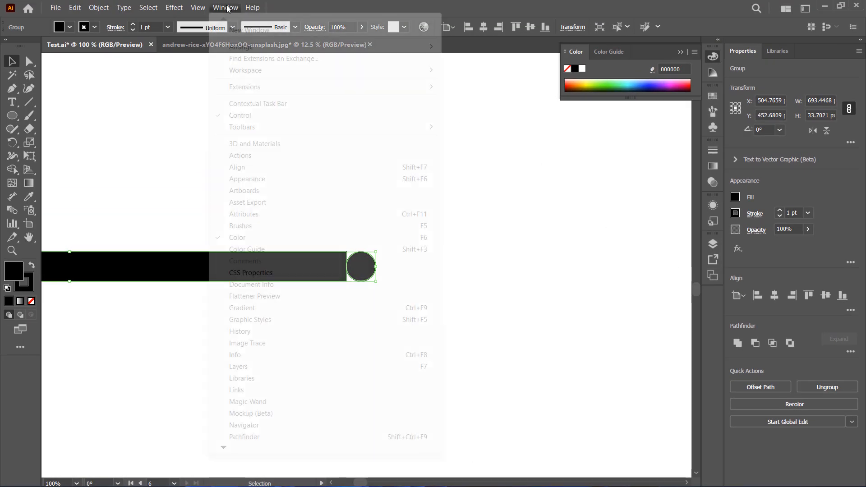
{"action": "left_click", "coordinate": [279, 225]}
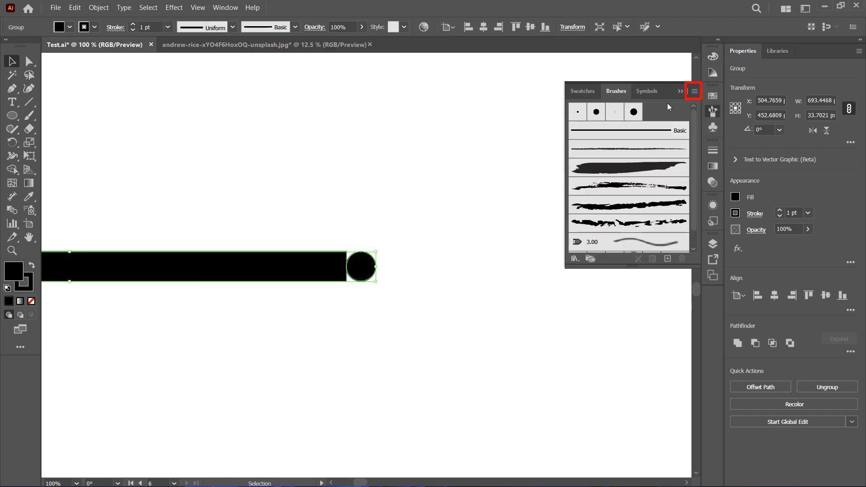
Start a new Art Brush from the selected rectangle and circle artwork
{"action": "left_click", "coordinate": [694, 92]}
{"action": "left_click", "coordinate": [738, 94]}
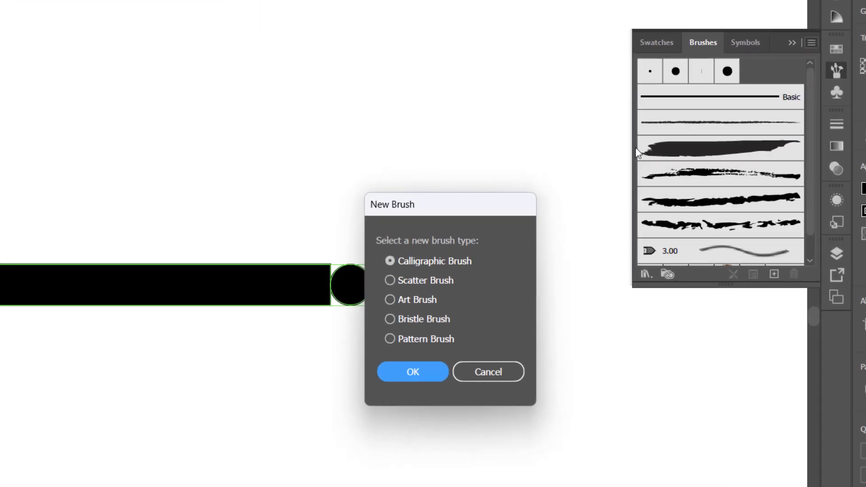
{"action": "left_click", "coordinate": [422, 300]}
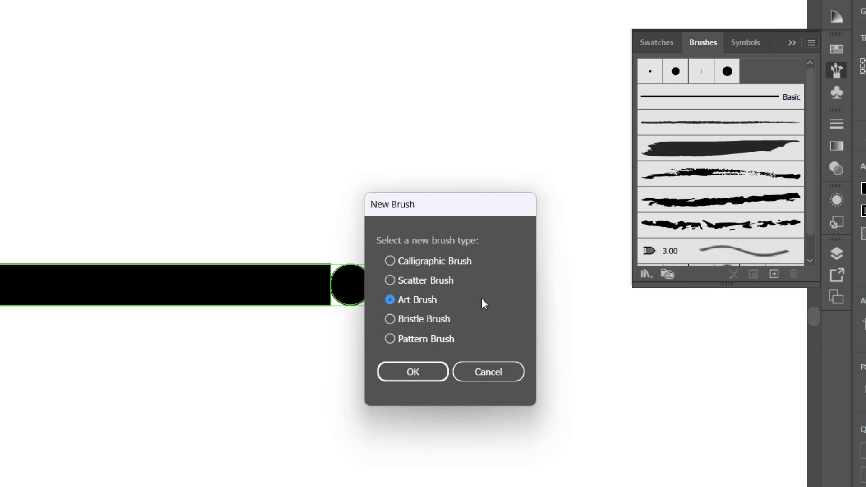
{"action": "left_click", "coordinate": [425, 374]}
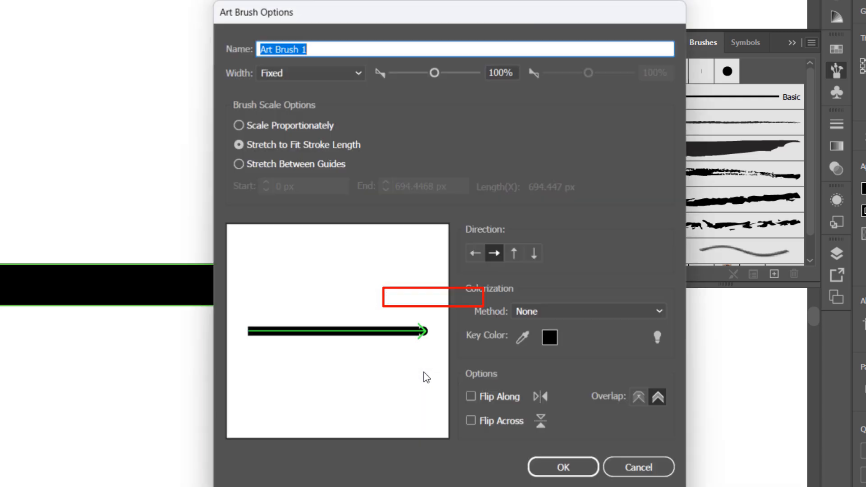
Name the brush Art Brush 1 Test, set it to Scale Proportionately and create it
{"action": "left_click", "coordinate": [318, 48]}
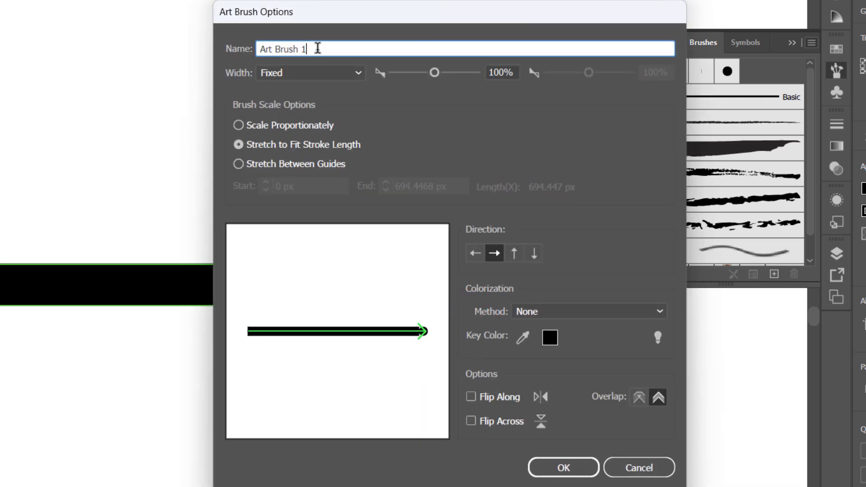
{"action": "type", "text": "Y"}
{"action": "key", "text": "BackSpace"}
{"action": "type", "text": "Test"}
{"action": "left_click", "coordinate": [289, 125]}
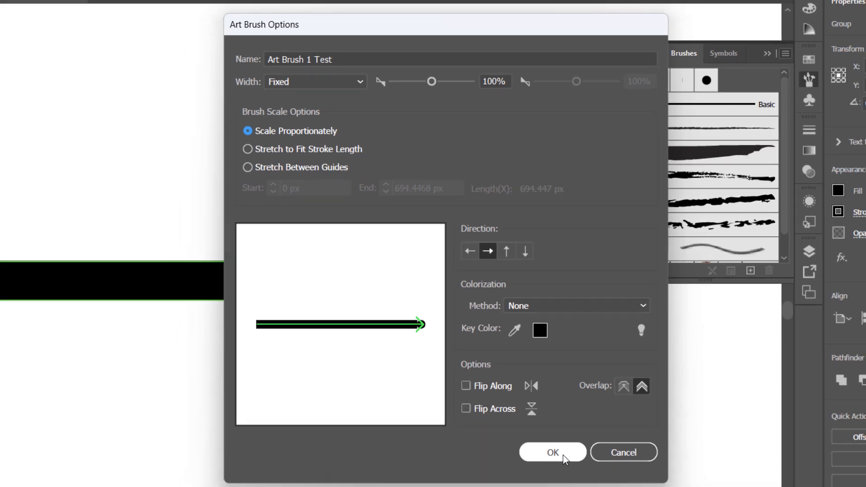
{"action": "left_click", "coordinate": [564, 458]}
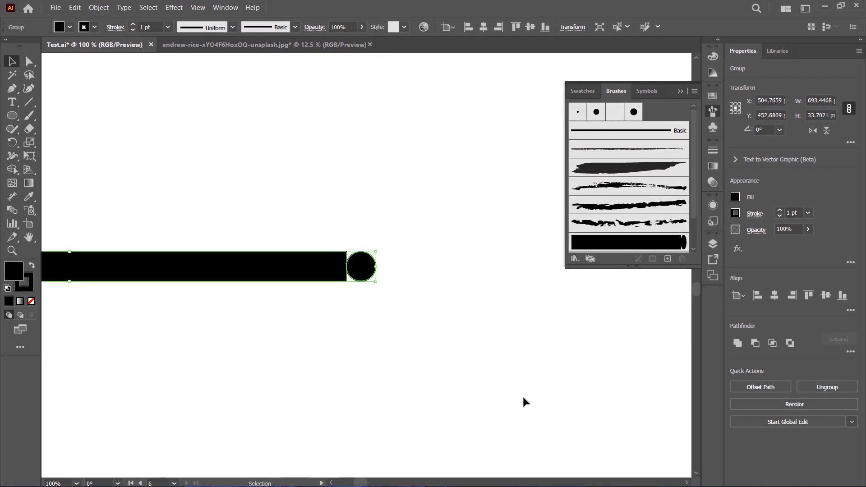
Paint three strokes with the new art brush: a curved one above the bar, a nearly straight one below it and a wavy one lowest
{"action": "key", "text": "b"}
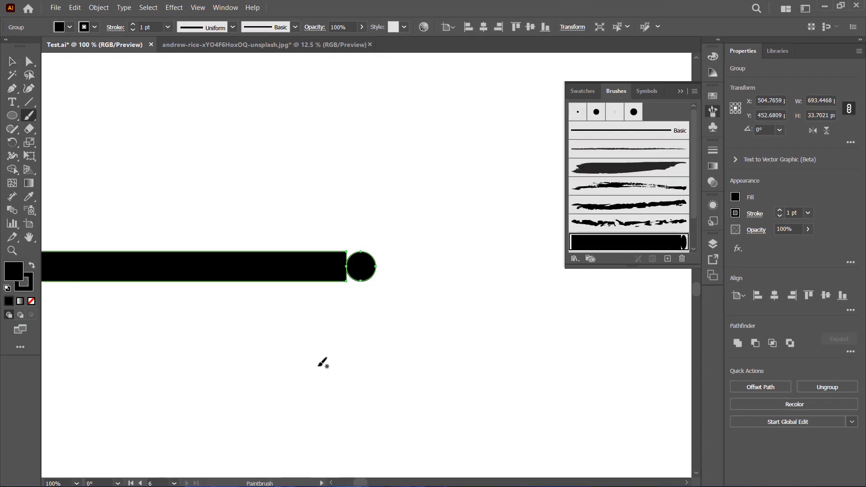
{"action": "mouse_move", "coordinate": [158, 398]}
{"action": "left_mouse_down"}
{"action": "mouse_move", "coordinate": [243, 376]}
{"action": "mouse_move", "coordinate": [438, 404]}
{"action": "mouse_move", "coordinate": [483, 378]}
{"action": "left_mouse_up"}
{"action": "mouse_move", "coordinate": [475, 197]}
{"action": "left_mouse_down"}
{"action": "mouse_move", "coordinate": [333, 123]}
{"action": "mouse_move", "coordinate": [183, 154]}
{"action": "left_mouse_up"}
{"action": "left_click_drag", "start_coordinate": [528, 328], "coordinate": [250, 321]}
{"action": "key", "text": "v"}
{"action": "left_click_drag", "start_coordinate": [440, 102], "coordinate": [514, 435]}
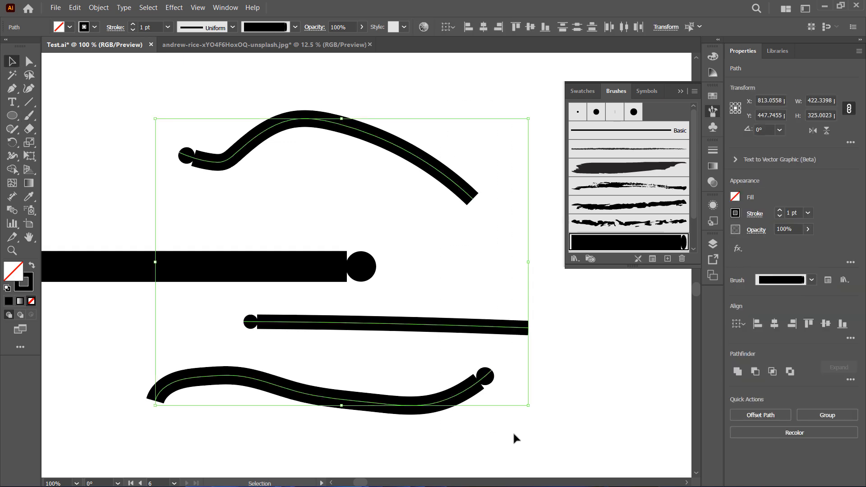
{"action": "left_click", "coordinate": [560, 382]}
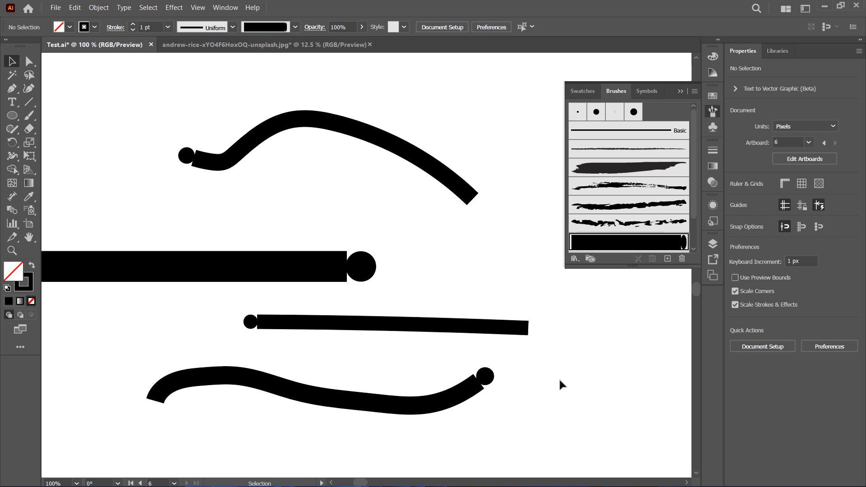
Expand the appearance of the nearly straight brush stroke
{"action": "left_click", "coordinate": [496, 326]}
{"action": "left_click", "coordinate": [98, 8]}
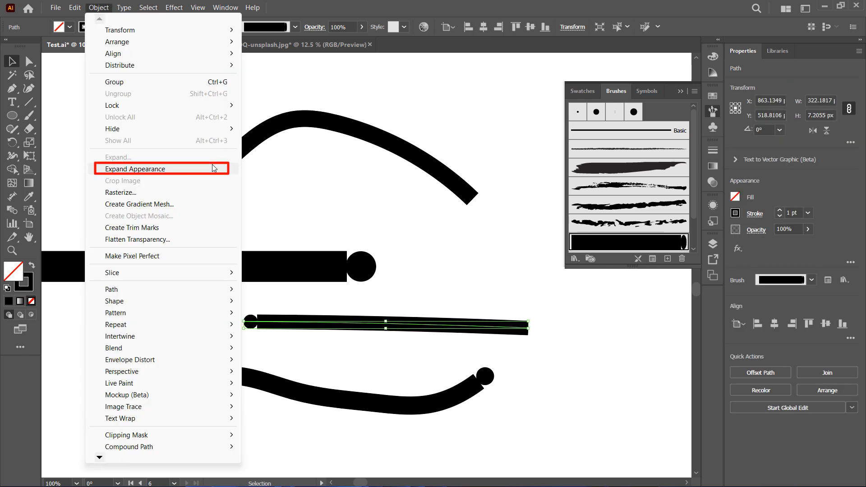
{"action": "left_click", "coordinate": [214, 168]}
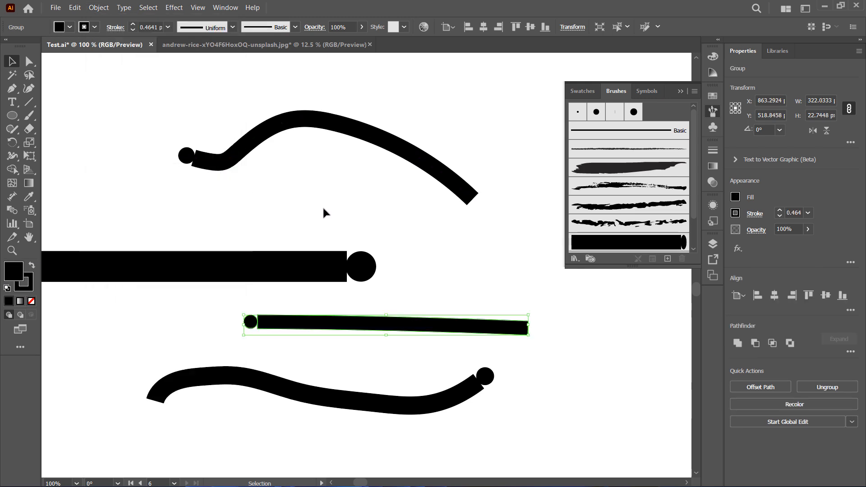
Move the expanded bar's upper corner beside the circle inwards and delete the upper anchor at its far end, making it taper
{"action": "key", "text": "a"}
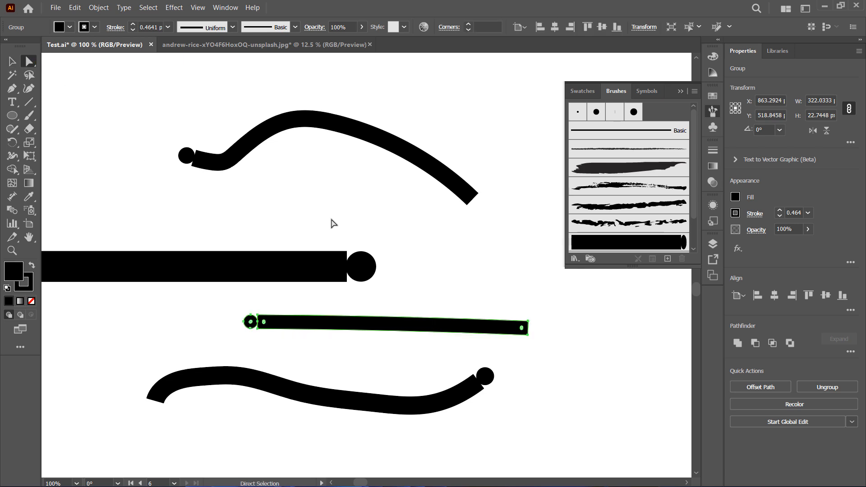
{"action": "left_click", "coordinate": [259, 316]}
{"action": "left_click_drag", "start_coordinate": [259, 316], "coordinate": [268, 315]}
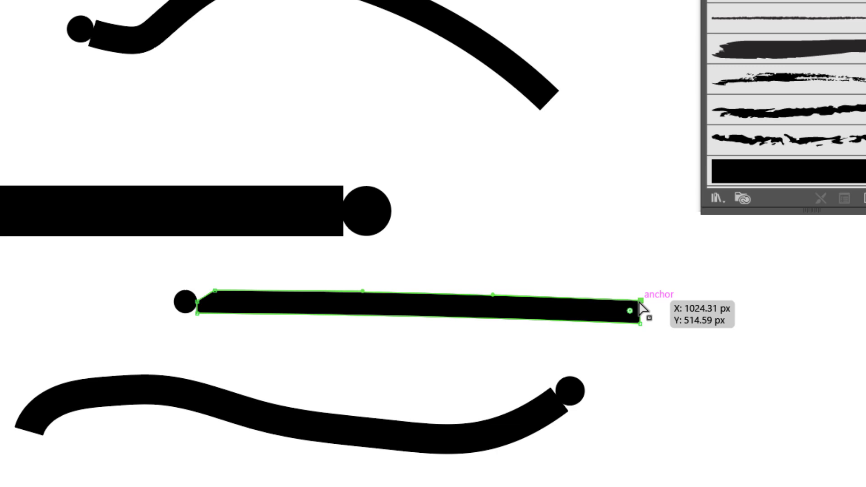
{"action": "key", "text": "Delete"}
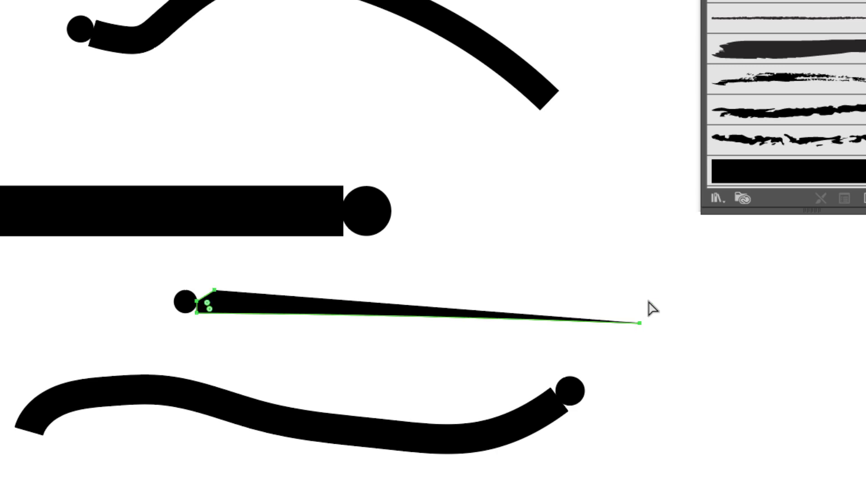
{"action": "left_click", "coordinate": [673, 291]}
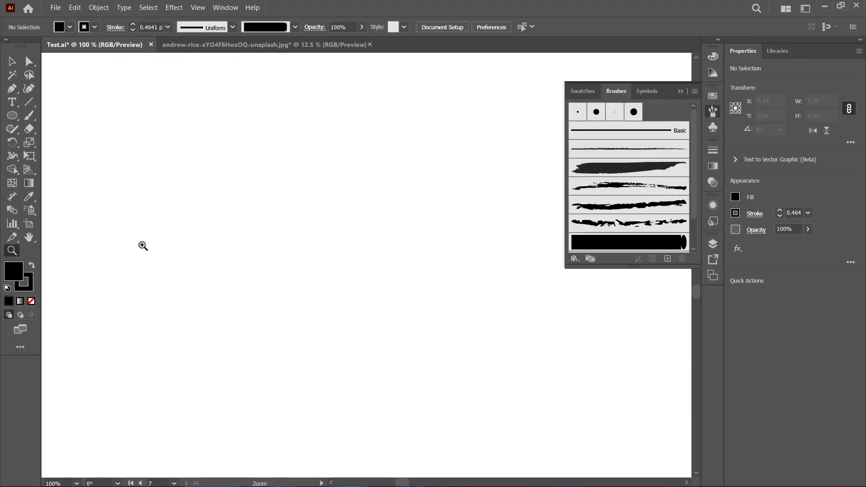
Fit more of empty artboard 7 in view and collapse the available brushes
{"action": "left_click_drag", "start_coordinate": [431, 180], "coordinate": [356, 326]}
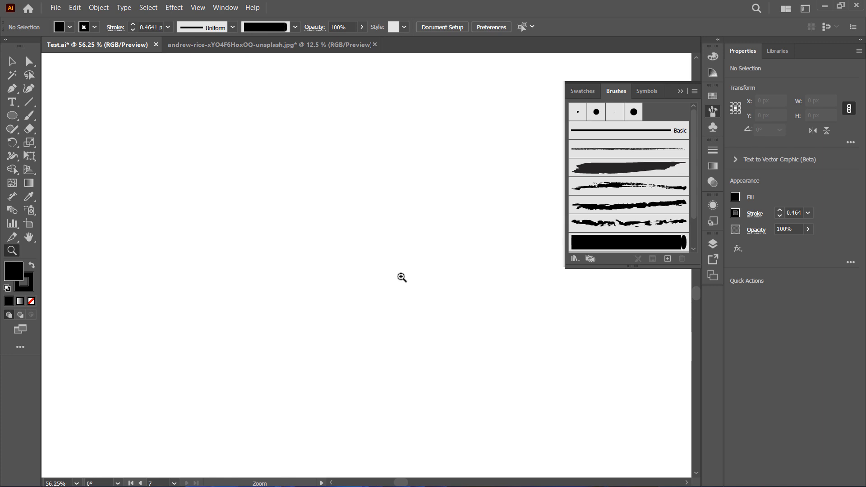
{"action": "left_click_drag", "start_coordinate": [445, 216], "coordinate": [407, 280]}
{"action": "left_click", "coordinate": [29, 237]}
{"action": "left_click_drag", "start_coordinate": [390, 187], "coordinate": [337, 230]}
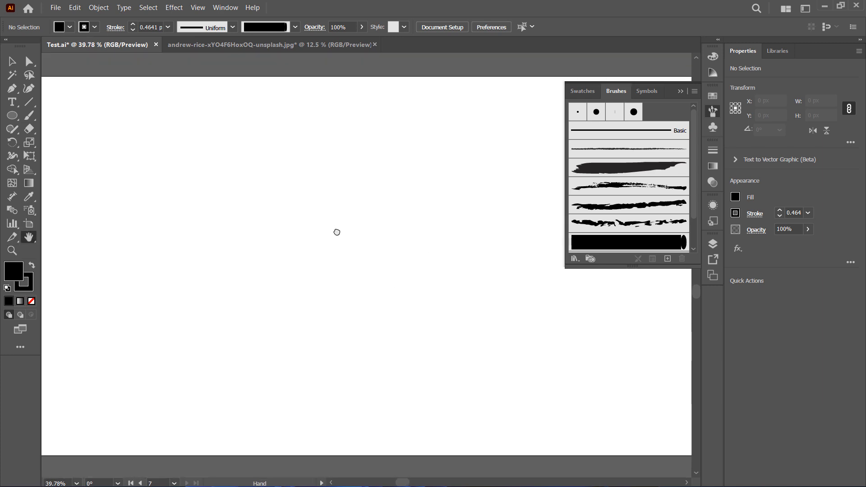
{"action": "left_click", "coordinate": [681, 91]}
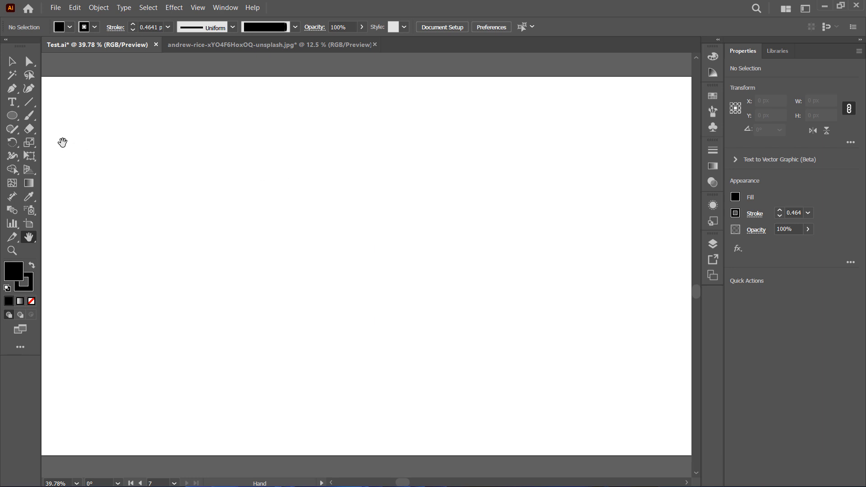
Draw an upward-bulging arc about 435 × 198 px on the empty artboard with the Arc tool and set its stroke to 5 pt
{"action": "left_click", "coordinate": [36, 105]}
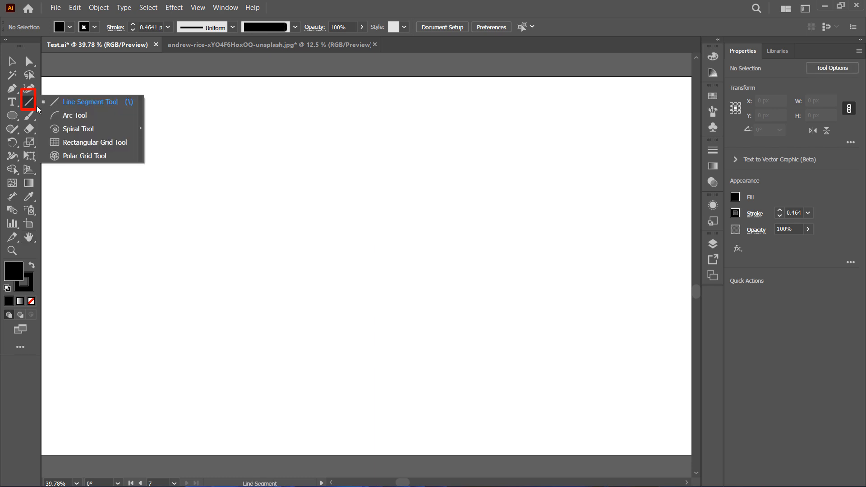
{"action": "left_click", "coordinate": [102, 115]}
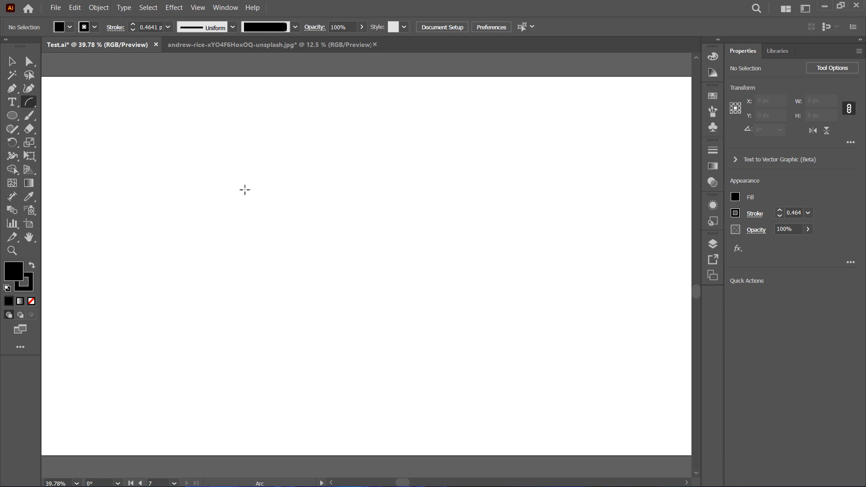
{"action": "left_click_drag", "start_coordinate": [195, 263], "coordinate": [348, 193]}
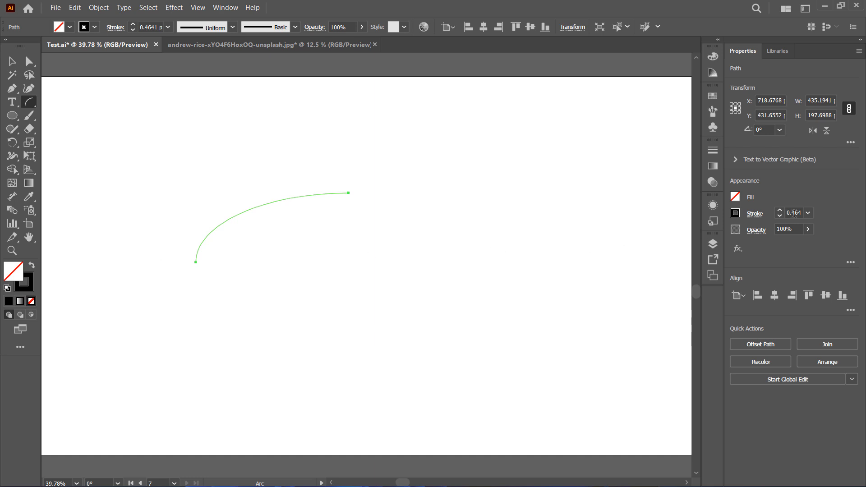
{"action": "left_click", "coordinate": [781, 210]}
{"action": "left_click", "coordinate": [780, 210]}
{"action": "left_click", "coordinate": [781, 210]}
{"action": "left_click", "coordinate": [781, 210]}
{"action": "left_click", "coordinate": [780, 210]}
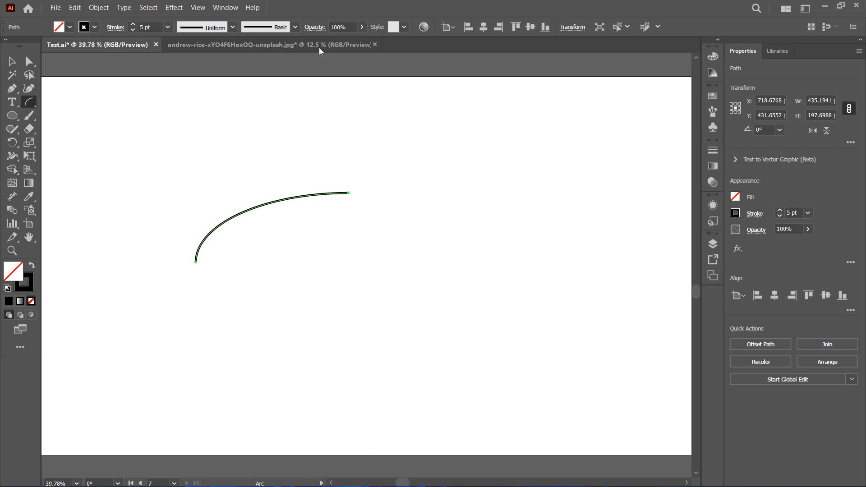
Show the available brushes and try several on the arc, ending with the solid dark charcoal brush
{"action": "left_click", "coordinate": [226, 8]}
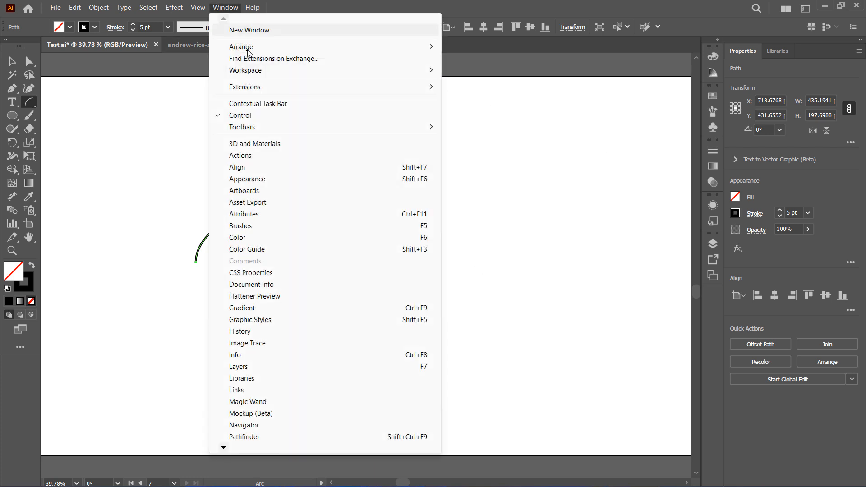
{"action": "left_click", "coordinate": [361, 227]}
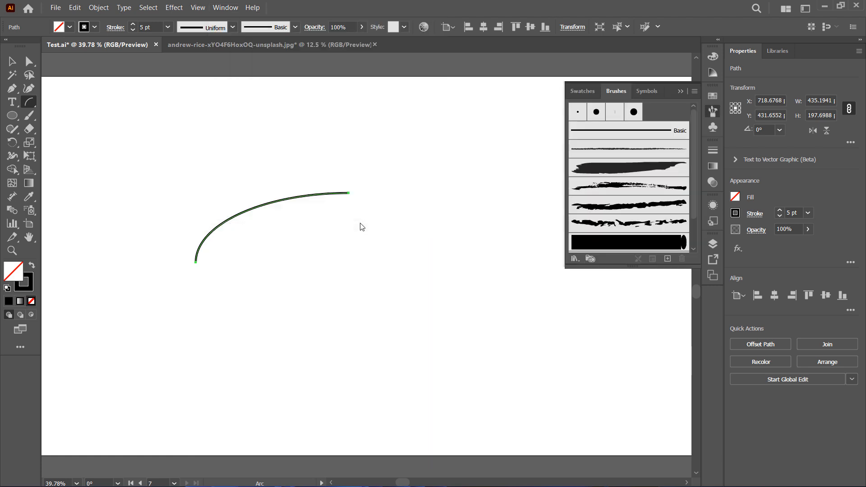
{"action": "left_click", "coordinate": [616, 242]}
{"action": "left_click", "coordinate": [622, 222]}
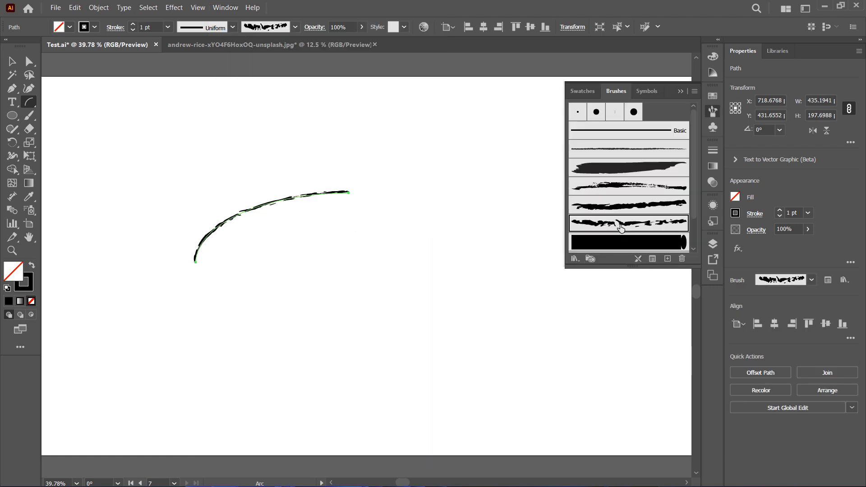
{"action": "left_click", "coordinate": [627, 205]}
{"action": "left_click", "coordinate": [633, 174]}
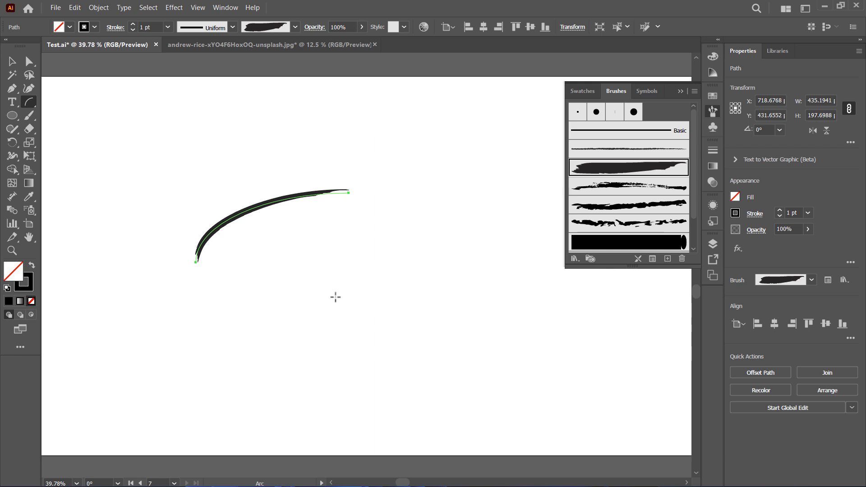
Draw a second arc outwards from its centre below the first, about 424 px square, and set its stroke to 8 pt
{"action": "mouse_move", "coordinate": [336, 297]}
{"action": "left_mouse_down"}
{"action": "mouse_move", "coordinate": [366, 329]}
{"action": "mouse_move", "coordinate": [429, 364]}
{"action": "mouse_move", "coordinate": [410, 338]}
{"action": "left_mouse_up"}
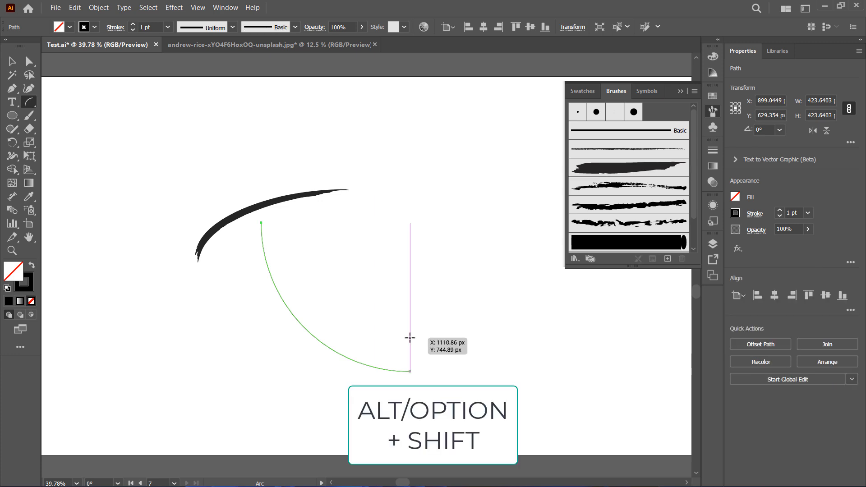
{"action": "left_click", "coordinate": [778, 211]}
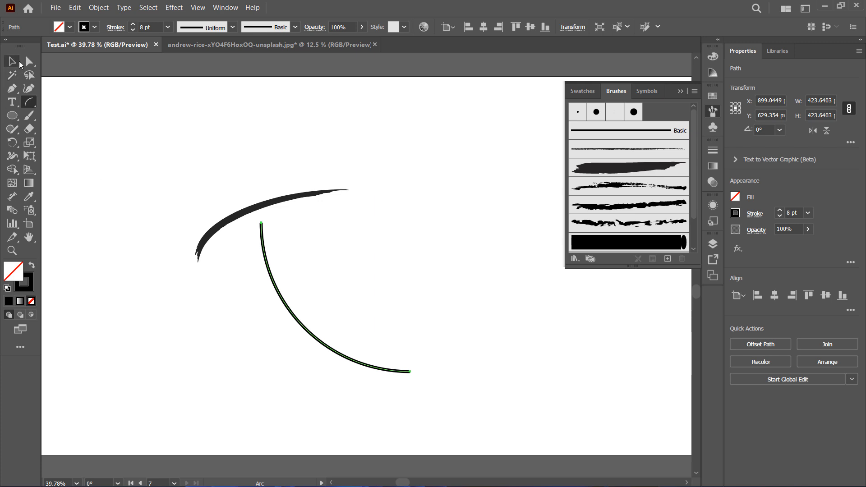
Rotate the lower arc counterclockwise by about 28° and reflect it across the vertical axis
{"action": "left_click", "coordinate": [16, 63]}
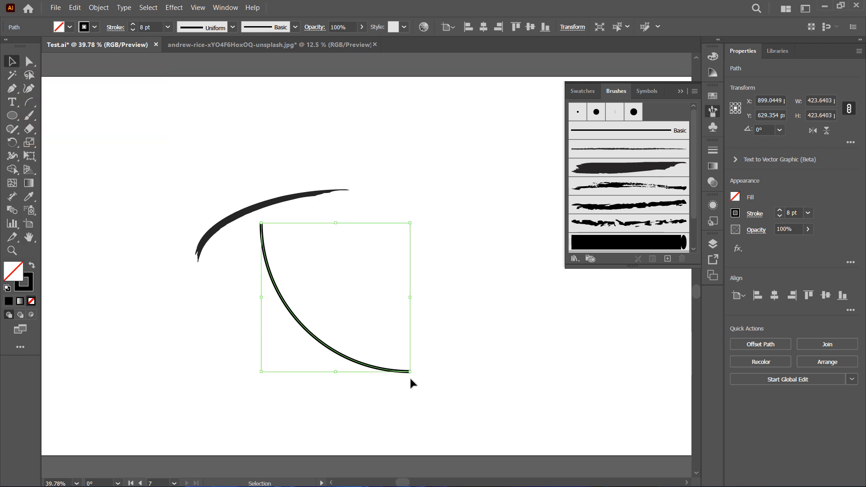
{"action": "left_click_drag", "start_coordinate": [416, 374], "coordinate": [438, 328]}
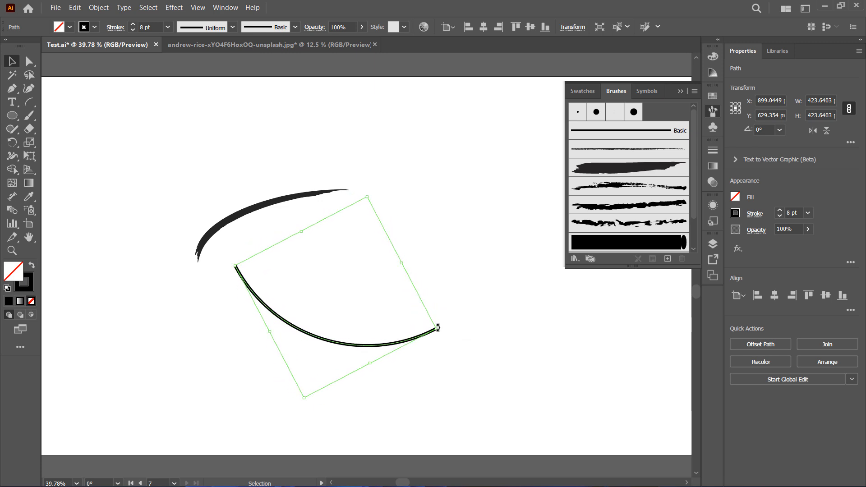
{"action": "right_click", "coordinate": [349, 344]}
{"action": "mouse_move", "coordinate": [409, 278]}
{"action": "left_click", "coordinate": [512, 316]}
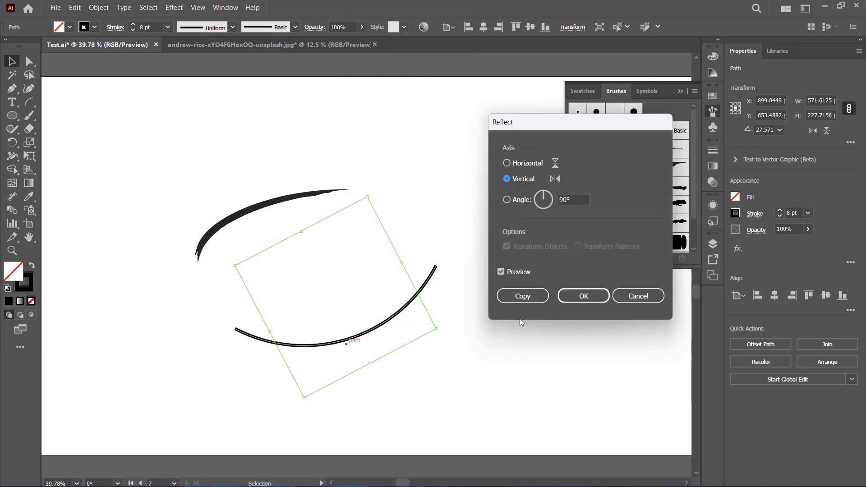
{"action": "left_click", "coordinate": [571, 297]}
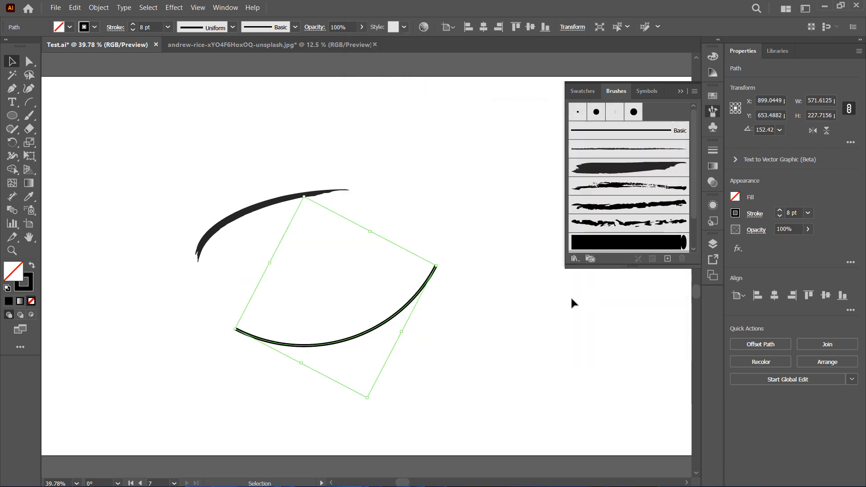
Delete both arcs from the artboard
{"action": "left_click", "coordinate": [448, 342]}
{"action": "left_click_drag", "start_coordinate": [213, 167], "coordinate": [400, 354]}
{"action": "key", "text": "Delete"}
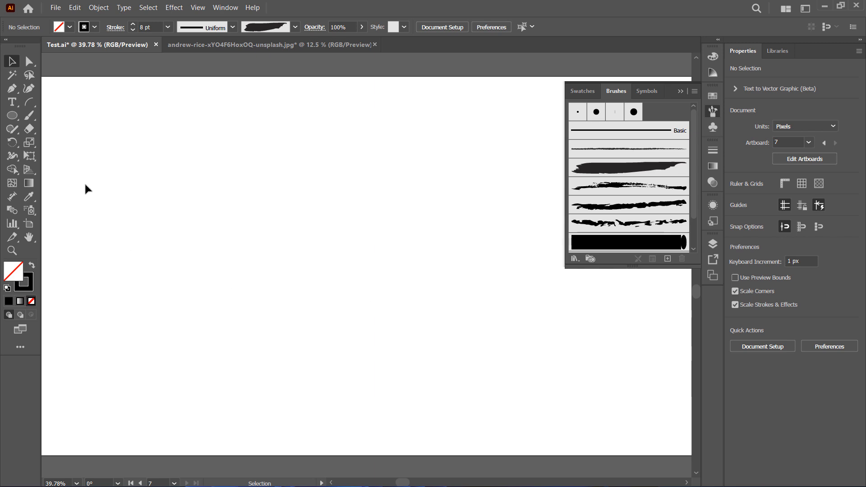
Draw a spiral about 514 × 503 px and a smaller one about 239 × 299 px to its right, giving the smaller a 10 pt stroke
{"action": "left_click", "coordinate": [29, 102]}
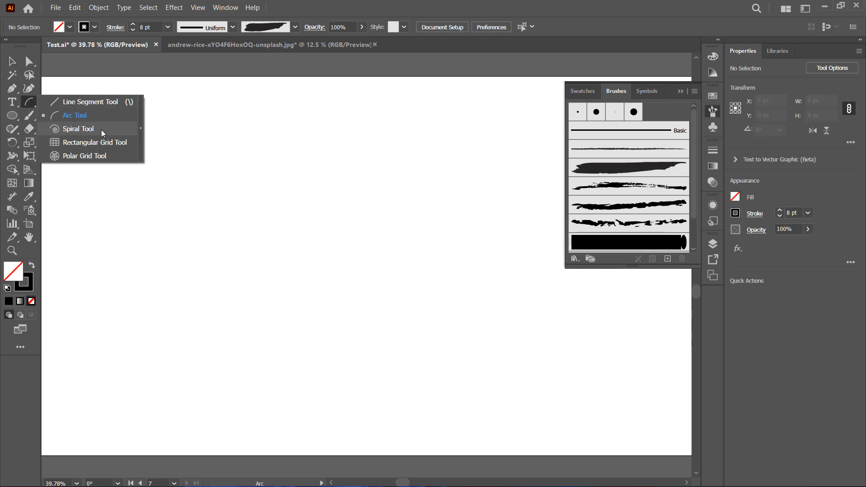
{"action": "left_click", "coordinate": [101, 129]}
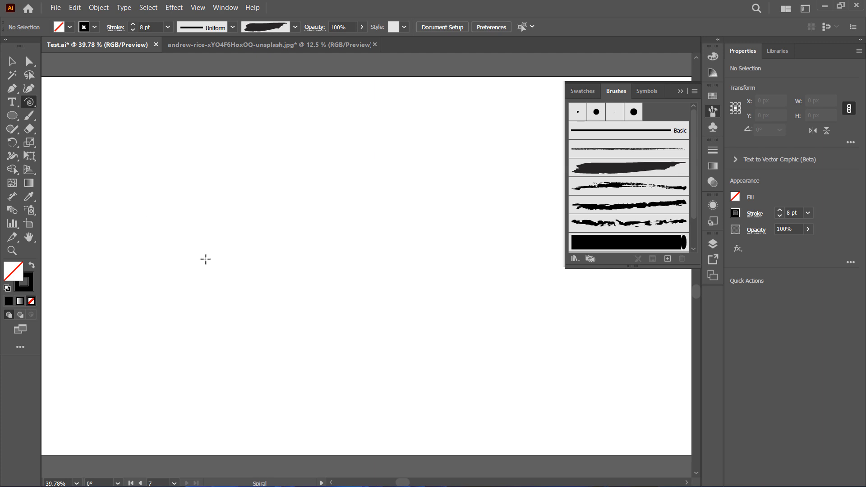
{"action": "left_click_drag", "start_coordinate": [240, 271], "coordinate": [316, 348]}
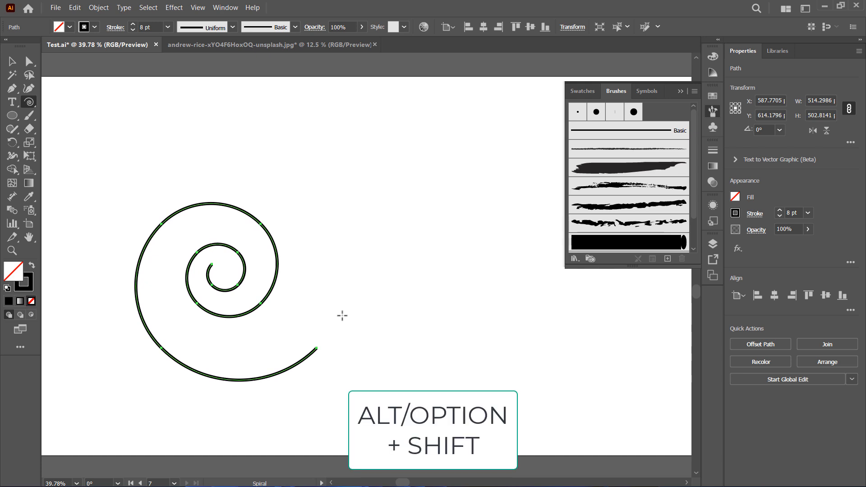
{"action": "left_click_drag", "start_coordinate": [473, 320], "coordinate": [486, 264]}
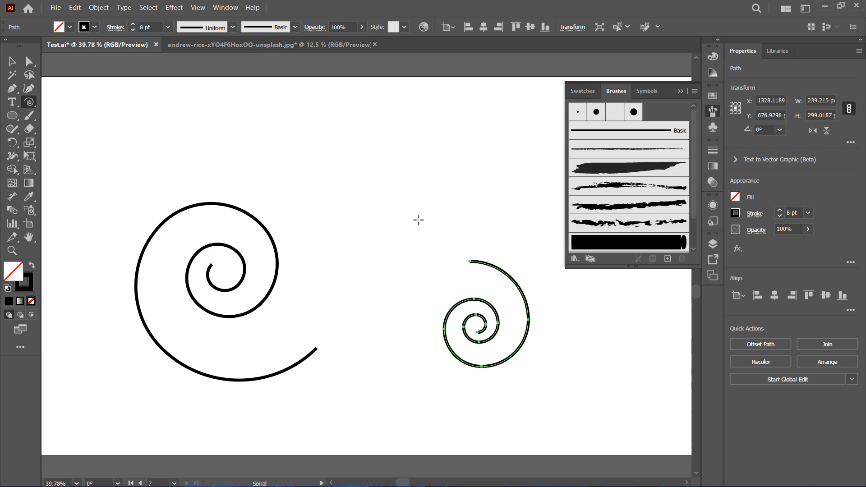
{"action": "left_click", "coordinate": [780, 210]}
{"action": "left_click", "coordinate": [781, 210]}
Colour the large spiral's stroke 1523aa and apply the solid black custom art brush to it at a reduced stroke weight
{"action": "double_click", "coordinate": [19, 271]}
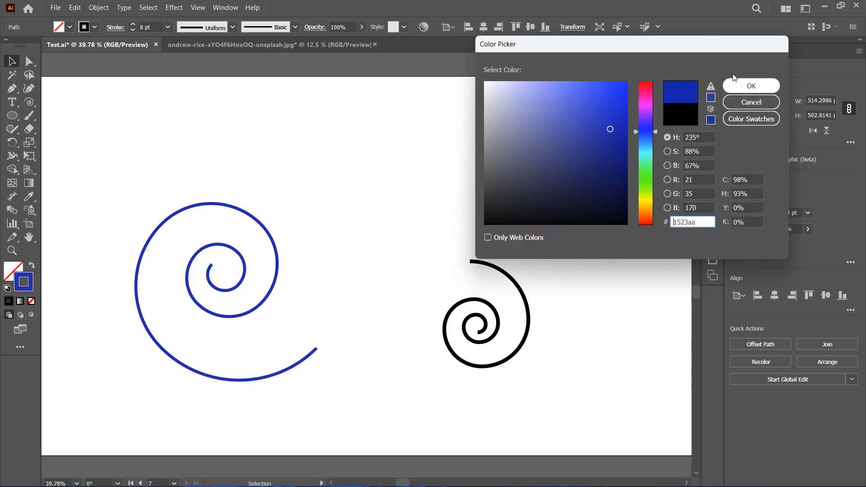
{"action": "left_click", "coordinate": [740, 85]}
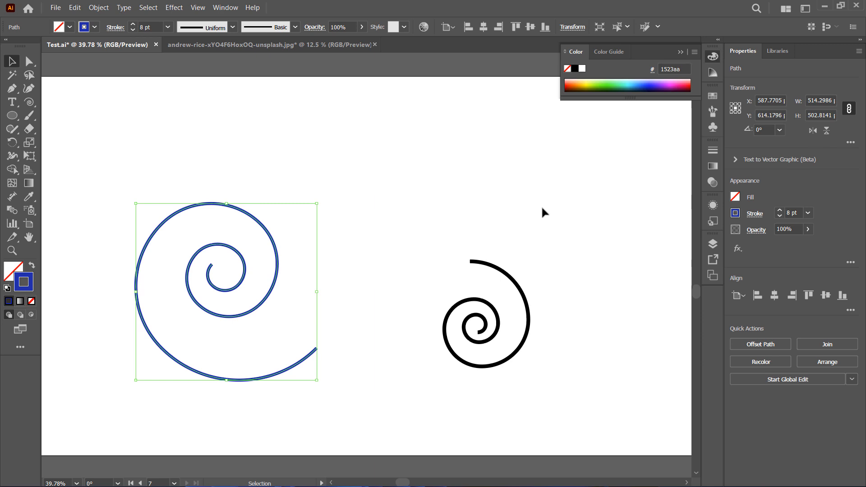
{"action": "left_click", "coordinate": [714, 113]}
{"action": "left_click", "coordinate": [641, 242]}
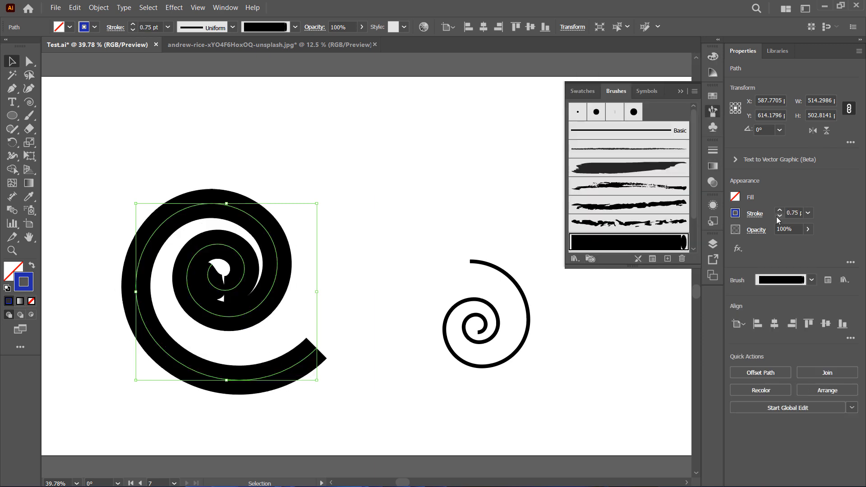
{"action": "left_click", "coordinate": [405, 210]}
Apply the rough, broken charcoal brush just above the custom art brush to the small spiral
{"action": "left_click", "coordinate": [485, 266]}
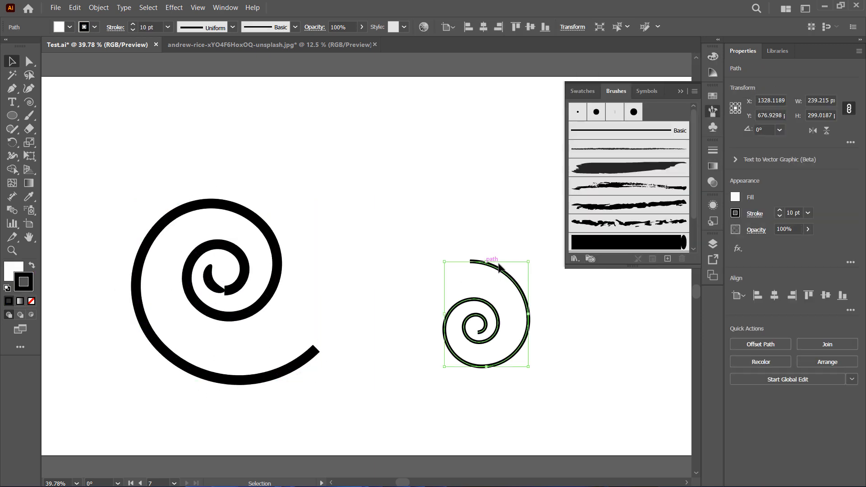
{"action": "left_click", "coordinate": [628, 222]}
{"action": "left_click", "coordinate": [479, 199]}
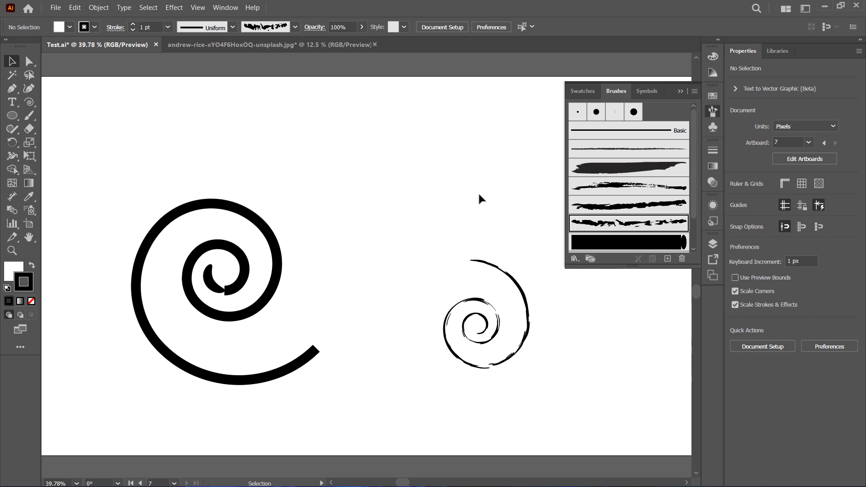
{"action": "left_click", "coordinate": [494, 264]}
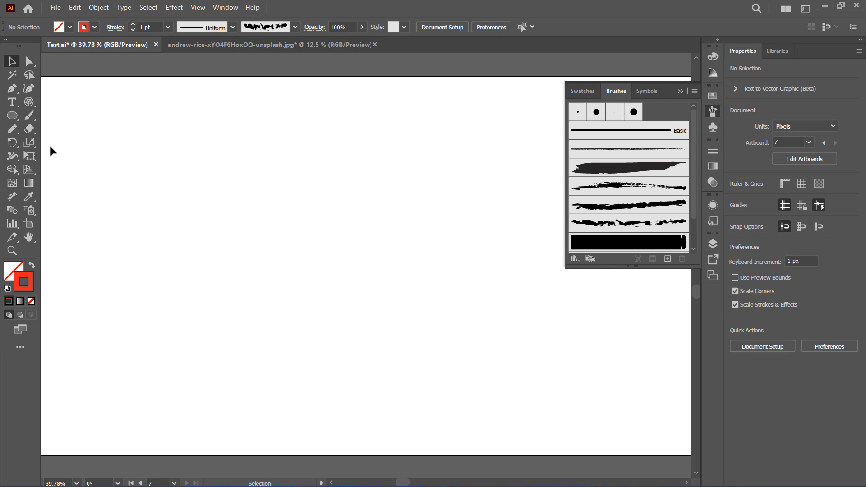
Draw an open red heart outline about 558 × 447 px freehand with the Pencil tool
{"action": "left_click", "coordinate": [14, 130]}
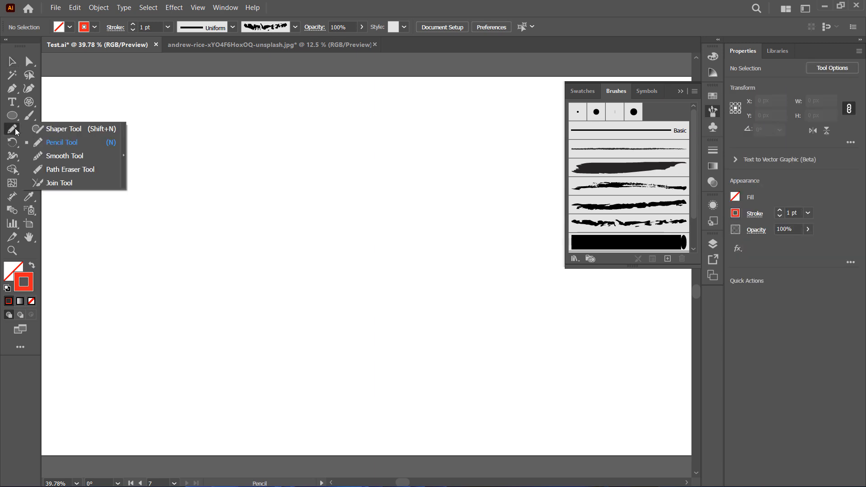
{"action": "left_click", "coordinate": [91, 144]}
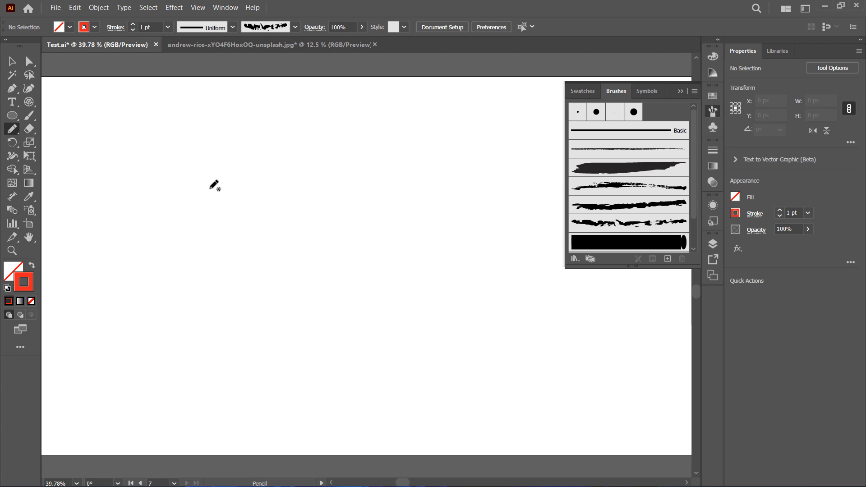
{"action": "mouse_move", "coordinate": [195, 233]}
{"action": "left_mouse_down"}
{"action": "mouse_move", "coordinate": [202, 177]}
{"action": "mouse_move", "coordinate": [257, 161]}
{"action": "mouse_move", "coordinate": [279, 208]}
{"action": "mouse_move", "coordinate": [288, 199]}
{"action": "mouse_move", "coordinate": [375, 187]}
{"action": "mouse_move", "coordinate": [334, 291]}
{"action": "mouse_move", "coordinate": [257, 314]}
{"action": "left_mouse_up"}
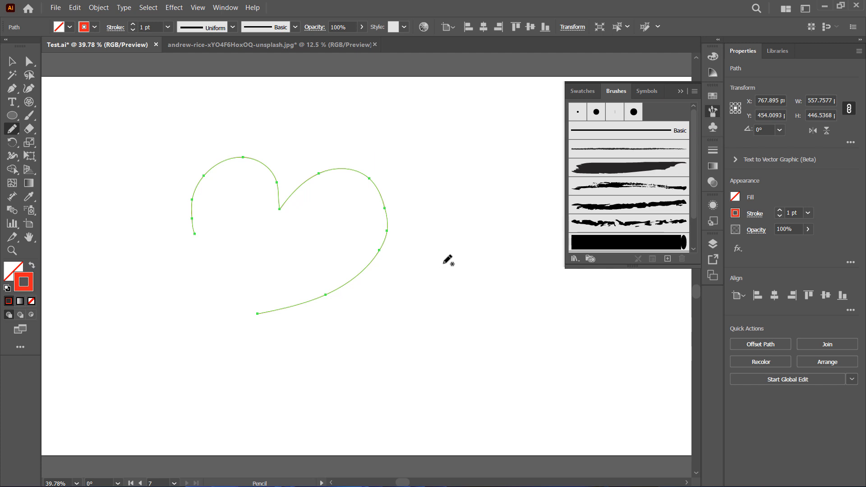
Set the heart's stroke to 0.5 pt and try several brushes on it, ending with the solid dark charcoal brush
{"action": "left_click", "coordinate": [595, 251]}
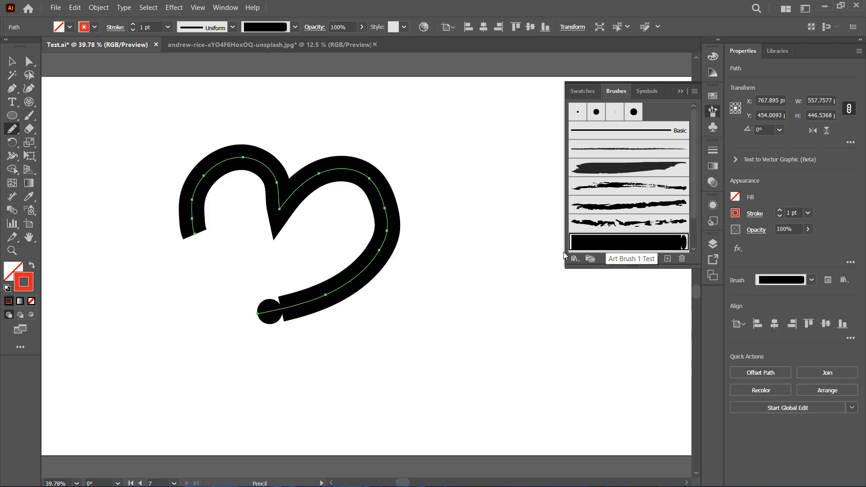
{"action": "left_click", "coordinate": [780, 216]}
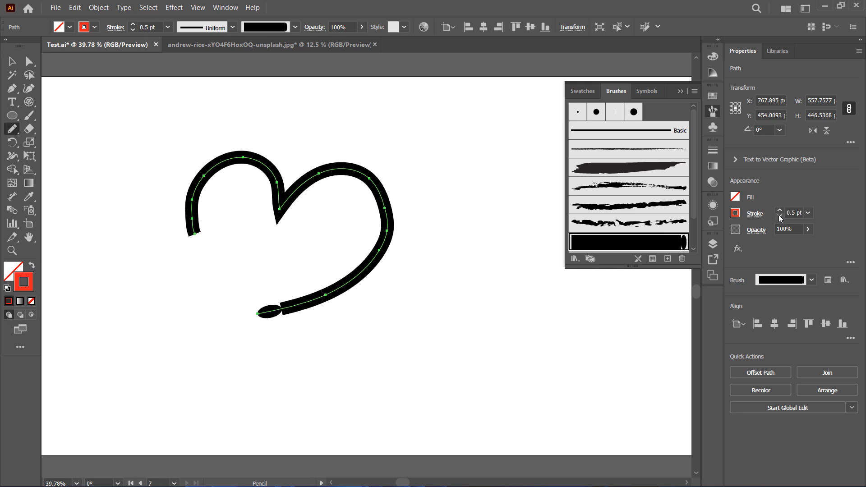
{"action": "left_click", "coordinate": [596, 212]}
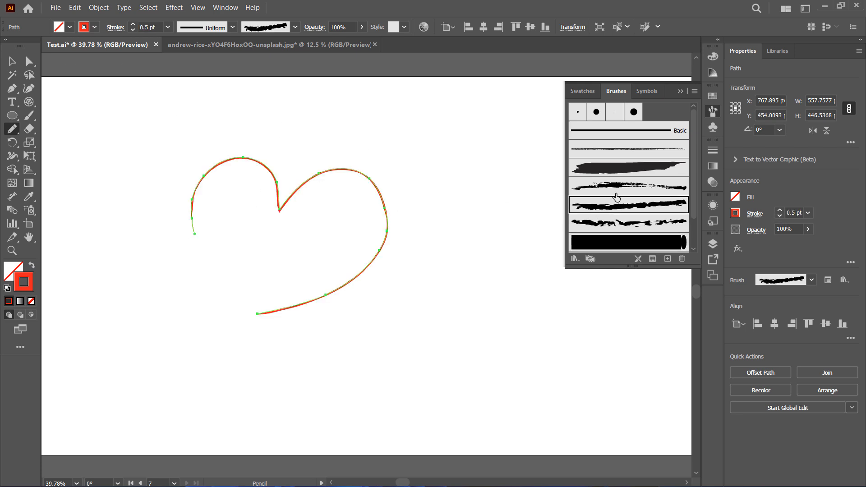
{"action": "left_click", "coordinate": [619, 167]}
{"action": "left_click", "coordinate": [12, 61]}
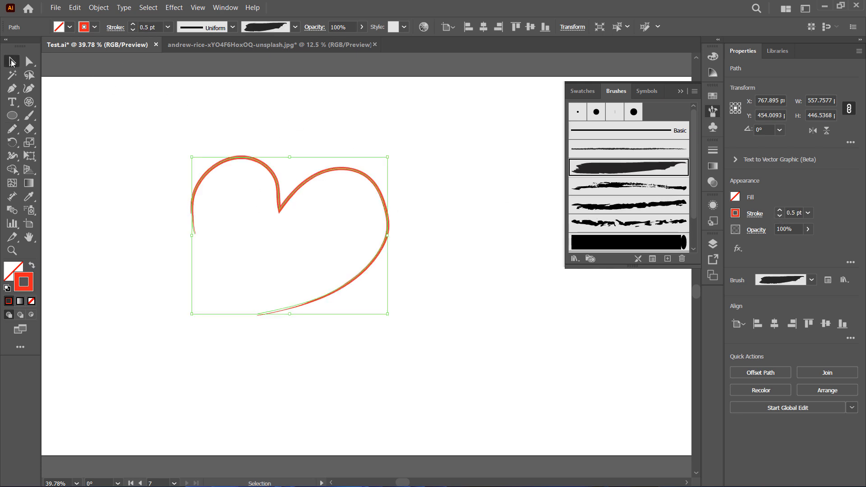
{"action": "left_click", "coordinate": [459, 151]}
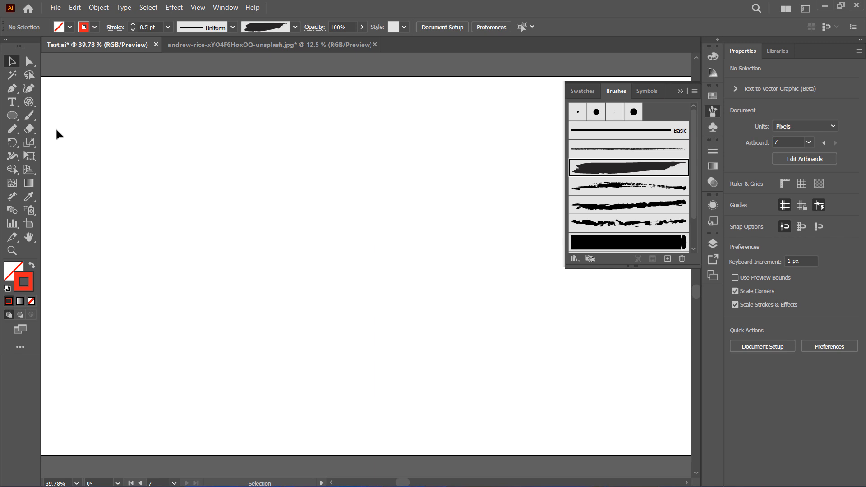
Paint a freehand red wavy line with several humps across the artboard using the Blob Brush tool
{"action": "left_click", "coordinate": [34, 116]}
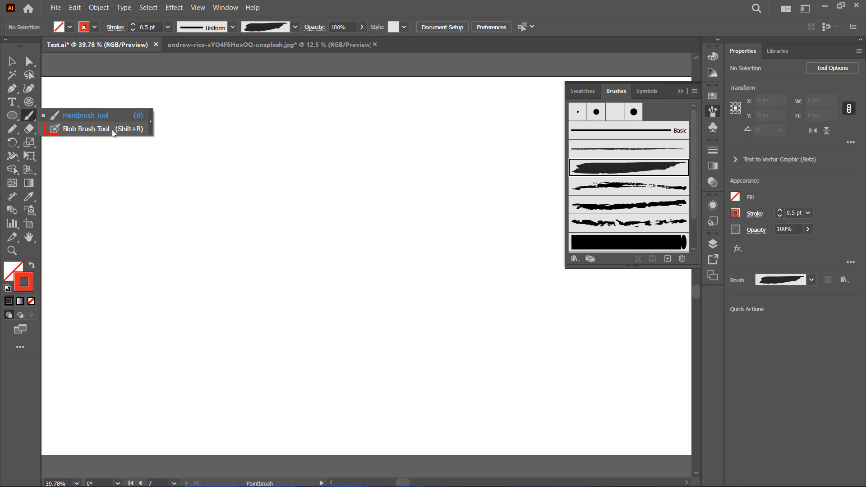
{"action": "left_click", "coordinate": [112, 130]}
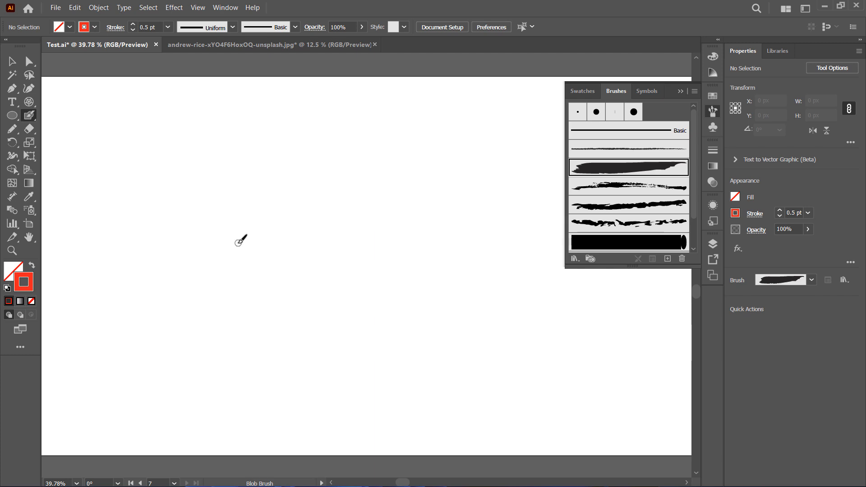
{"action": "mouse_move", "coordinate": [235, 233]}
{"action": "left_mouse_down"}
{"action": "mouse_move", "coordinate": [255, 177]}
{"action": "mouse_move", "coordinate": [282, 186]}
{"action": "mouse_move", "coordinate": [340, 157]}
{"action": "mouse_move", "coordinate": [387, 176]}
{"action": "mouse_move", "coordinate": [420, 164]}
{"action": "mouse_move", "coordinate": [447, 140]}
{"action": "mouse_move", "coordinate": [515, 251]}
{"action": "left_mouse_up"}
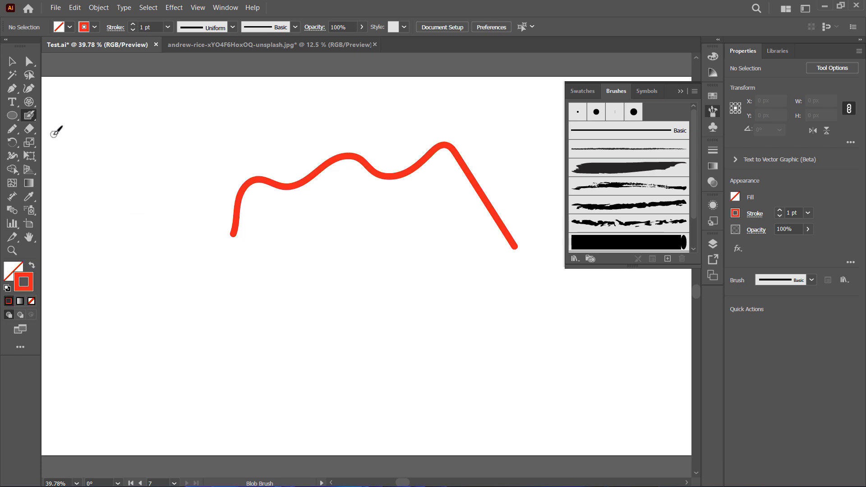
Erase two cuts through the red blob brush line, one after the first dip and one at the second dip
{"action": "left_click_drag", "start_coordinate": [36, 132], "coordinate": [100, 135]}
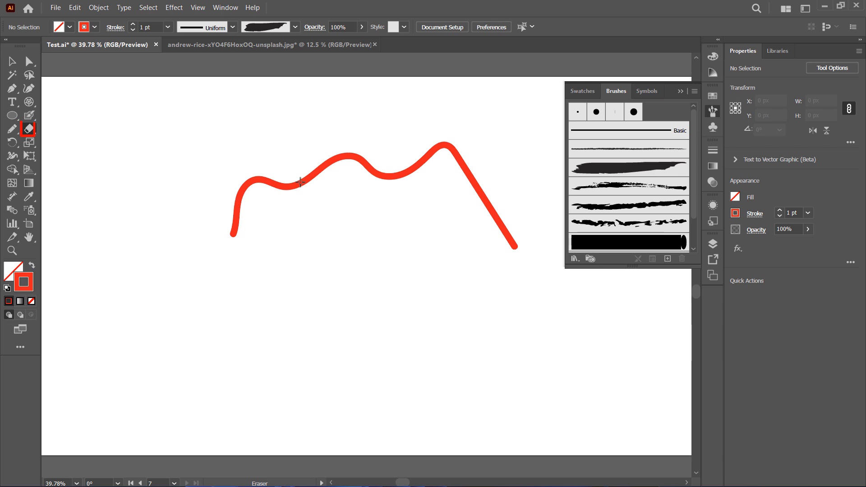
{"action": "left_click_drag", "start_coordinate": [301, 182], "coordinate": [318, 199]}
{"action": "left_click_drag", "start_coordinate": [395, 155], "coordinate": [394, 189]}
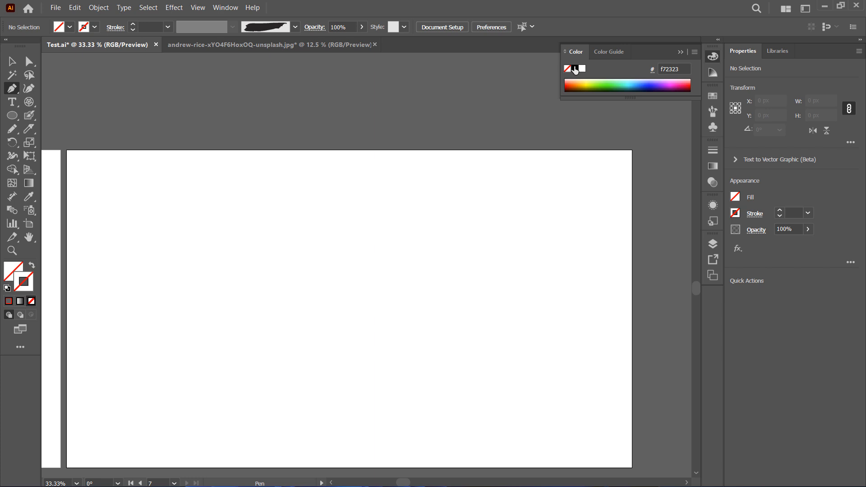
Draw an open four-anchor curved path with the Pen tool using a black stroke, ending at about X 1625, Y 562 px
{"action": "left_click", "coordinate": [575, 69]}
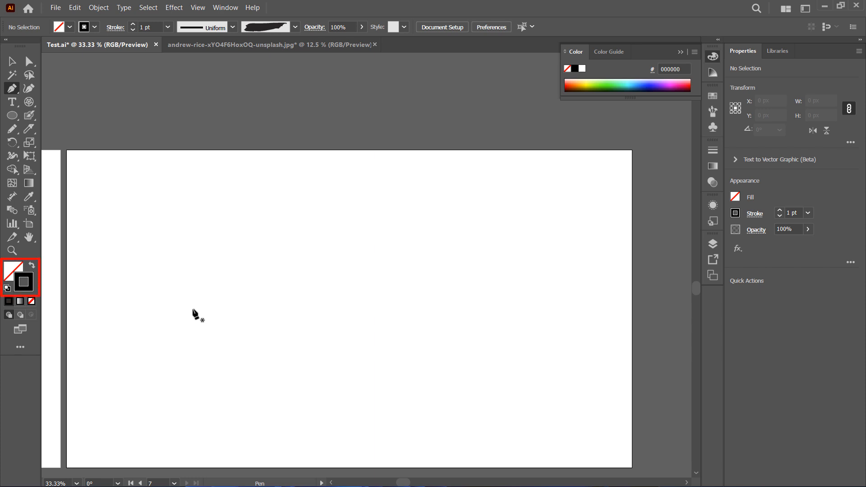
{"action": "left_click", "coordinate": [193, 313]}
{"action": "left_click_drag", "start_coordinate": [335, 412], "coordinate": [450, 366]}
{"action": "left_click", "coordinate": [479, 416]}
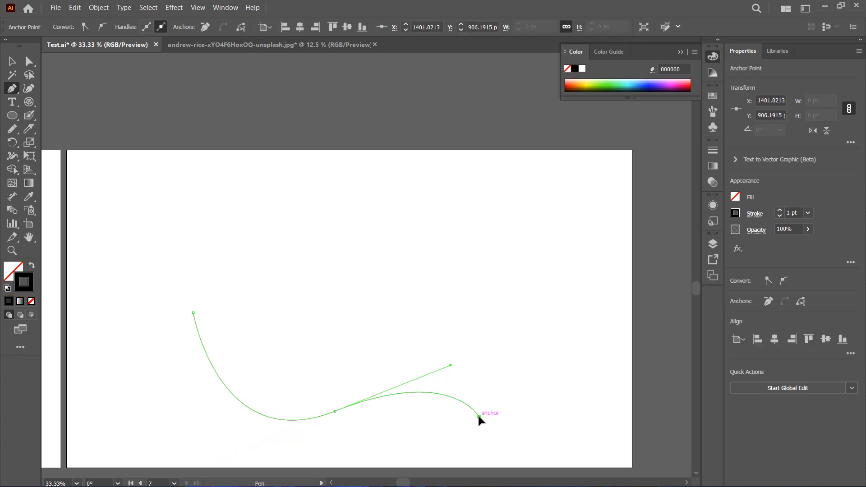
{"action": "left_click_drag", "start_coordinate": [545, 315], "coordinate": [500, 290]}
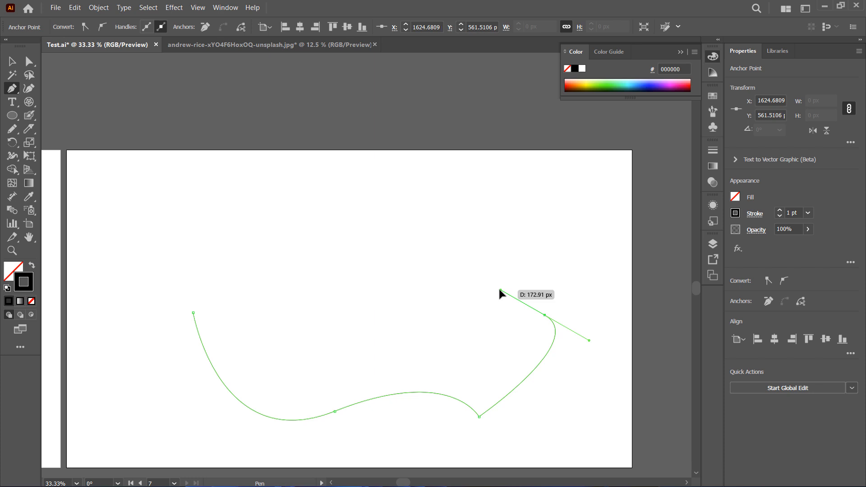
Rotate the selected end anchor point of the pen path by 180°
{"action": "left_click", "coordinate": [99, 7]}
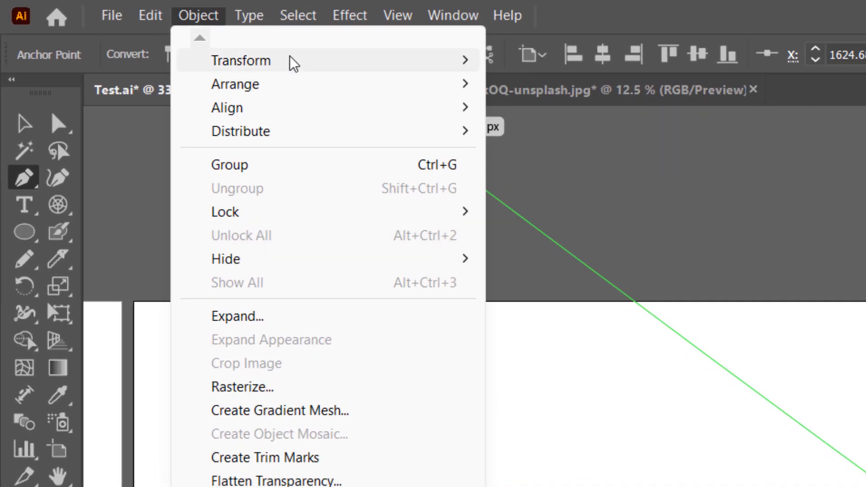
{"action": "mouse_move", "coordinate": [146, 32]}
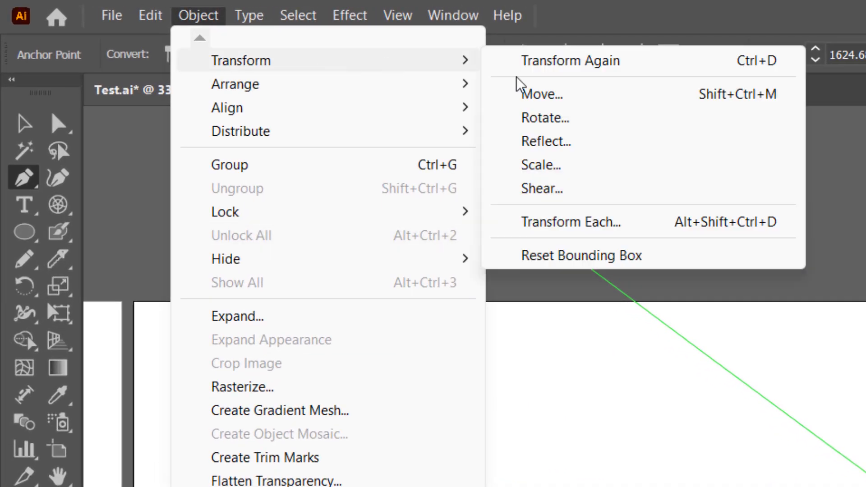
{"action": "left_click", "coordinate": [601, 118]}
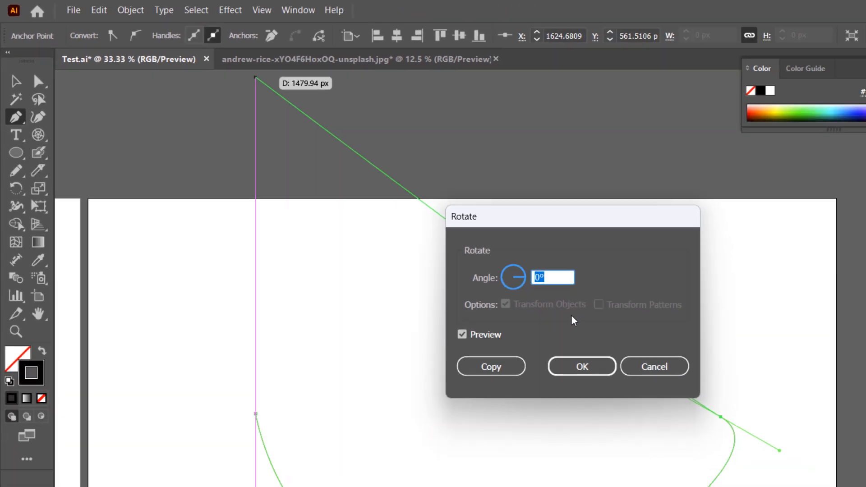
{"action": "type", "text": "180"}
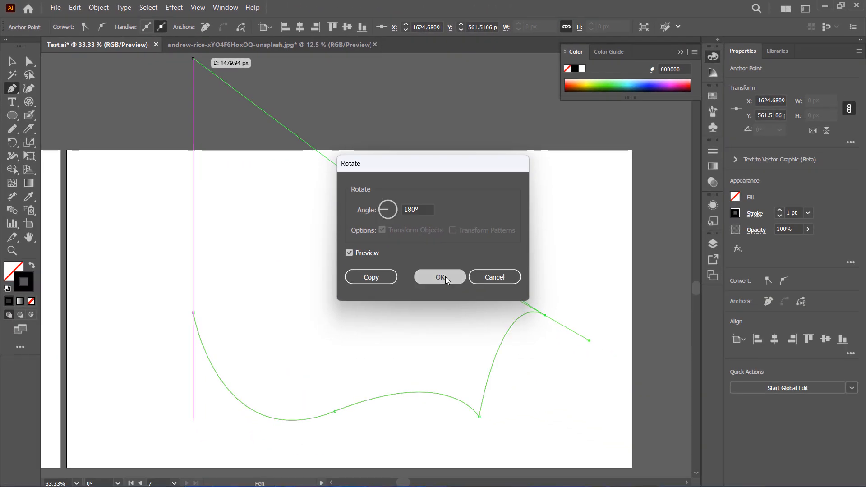
{"action": "left_click", "coordinate": [445, 277]}
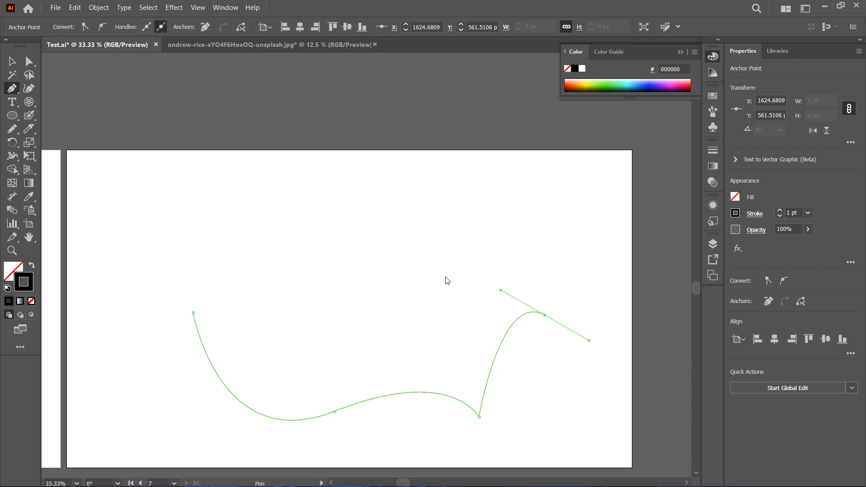
Increase the pen path's stroke weight to 4 pt
{"action": "left_click", "coordinate": [781, 209]}
{"action": "left_click", "coordinate": [781, 209]}
{"action": "left_click", "coordinate": [781, 209]}
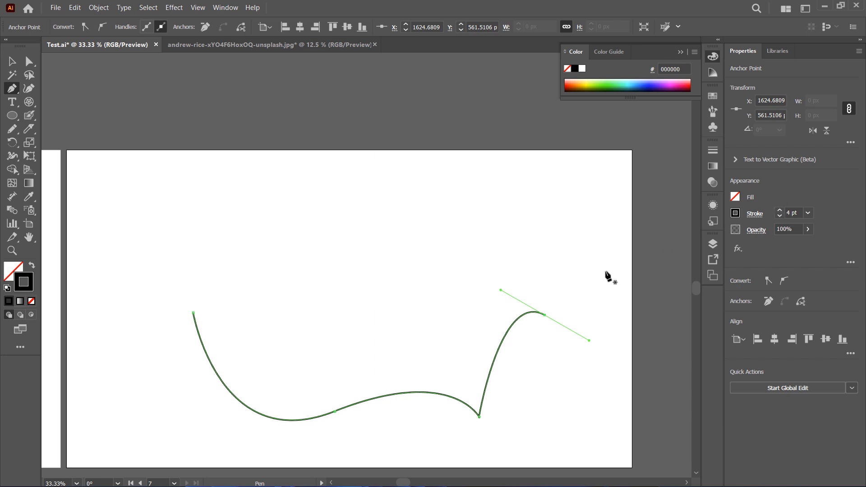
Draw a second, three-anchor curve above the first from about X 467, Y 388 to X 1612, Y 147 px and set its stroke to 5 pt
{"action": "left_click", "coordinate": [203, 264]}
{"action": "left_click_drag", "start_coordinate": [301, 194], "coordinate": [365, 206]}
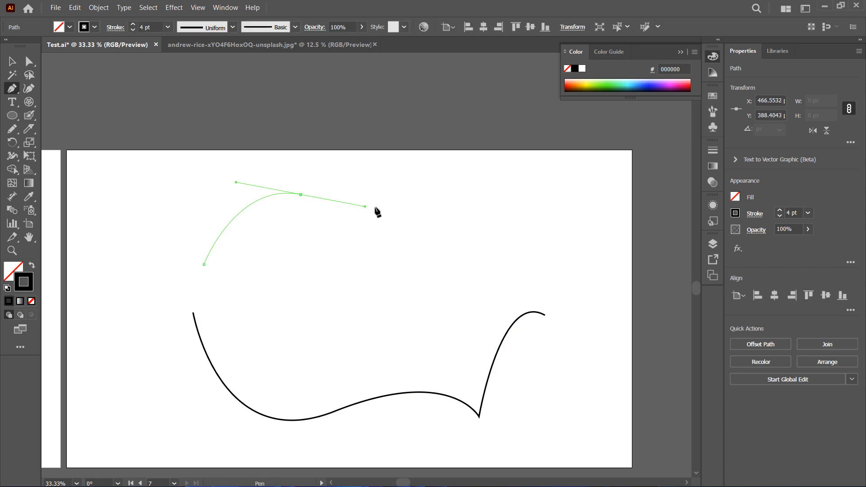
{"action": "left_click_drag", "start_coordinate": [542, 193], "coordinate": [560, 218]}
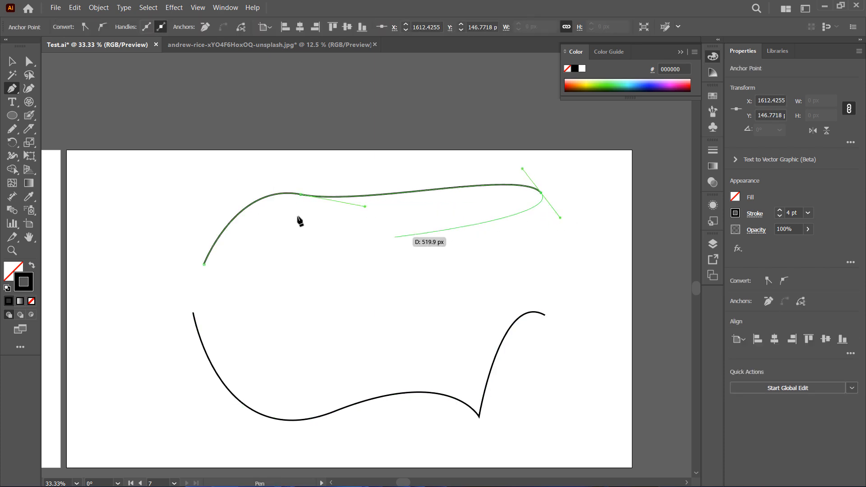
{"action": "left_click", "coordinate": [12, 62]}
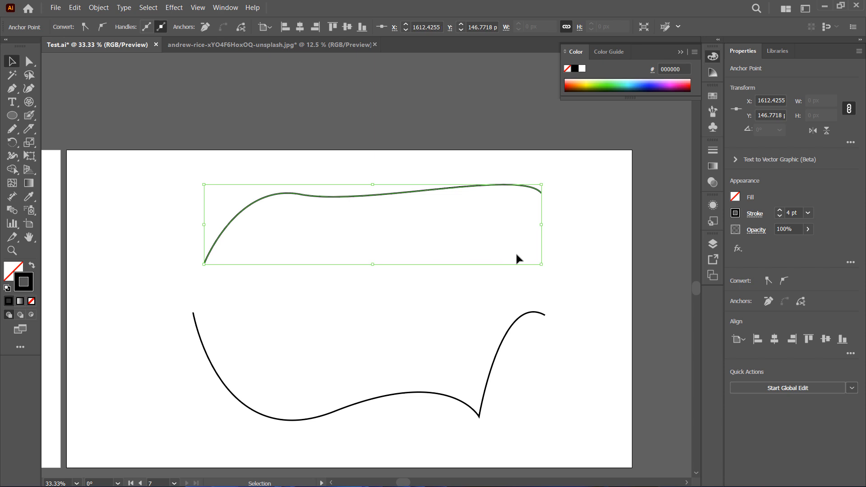
{"action": "left_click", "coordinate": [781, 211]}
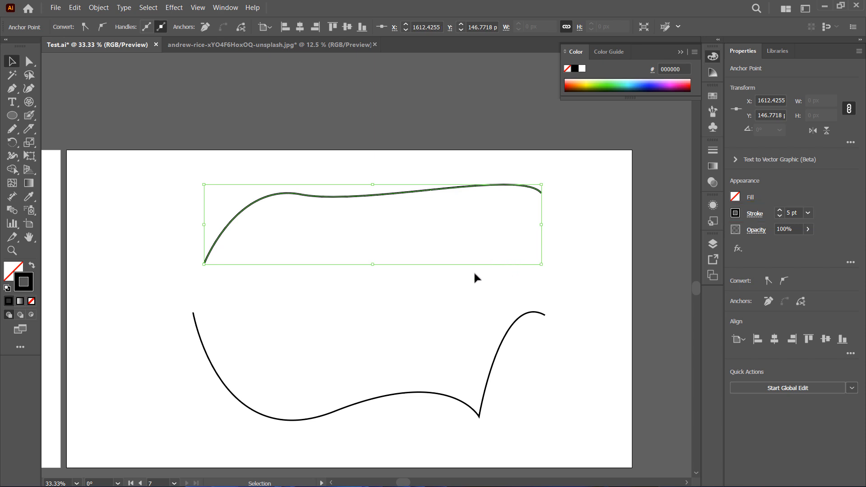
Select both curves and set the blend spacing to Specified Steps with 10 steps
{"action": "left_click_drag", "start_coordinate": [581, 440], "coordinate": [161, 169]}
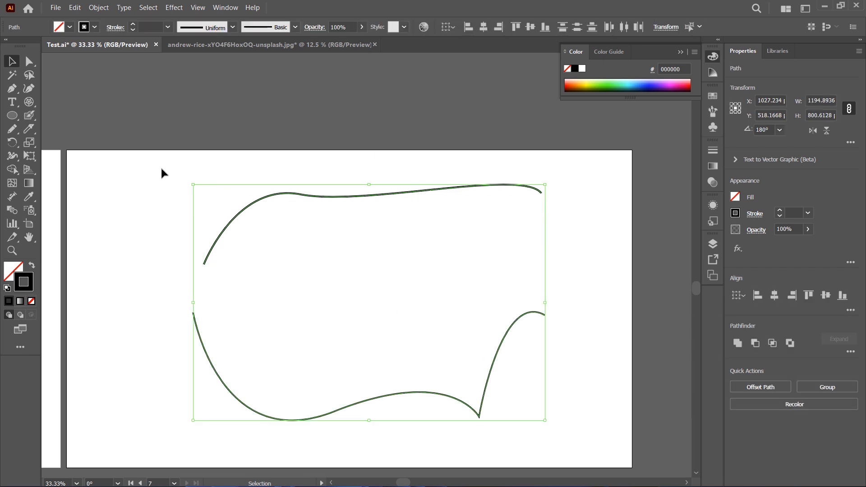
{"action": "left_click", "coordinate": [99, 9]}
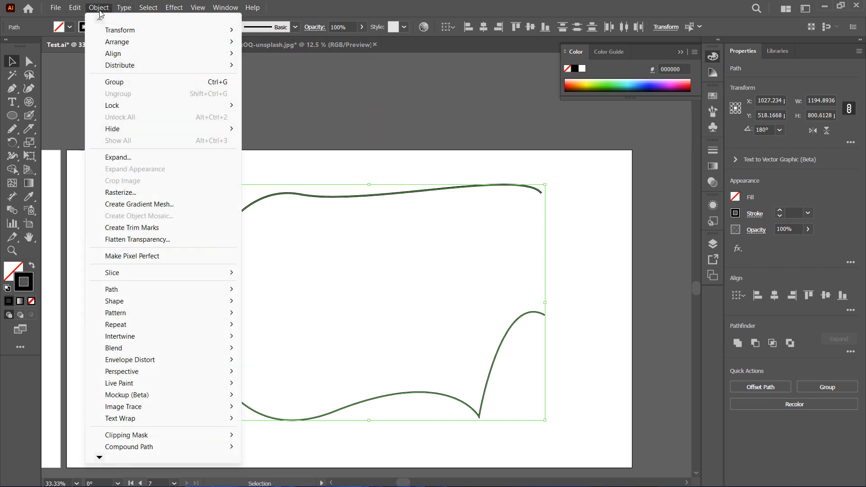
{"action": "mouse_move", "coordinate": [180, 350]}
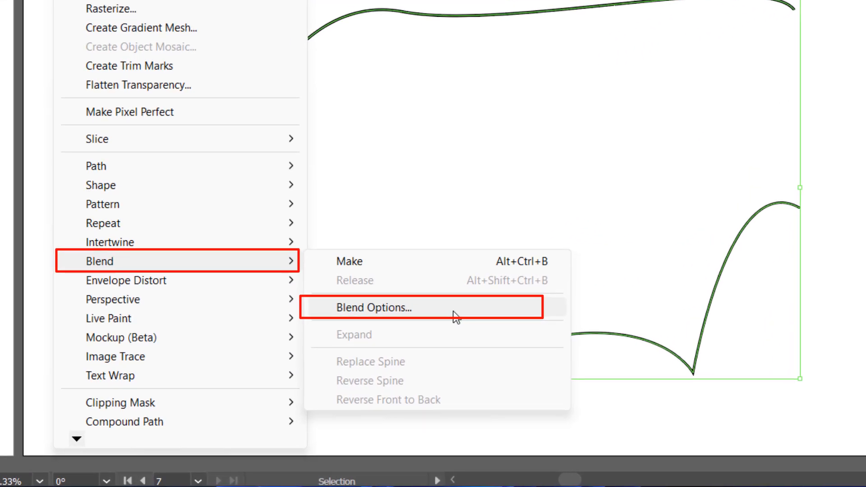
{"action": "left_click", "coordinate": [354, 370]}
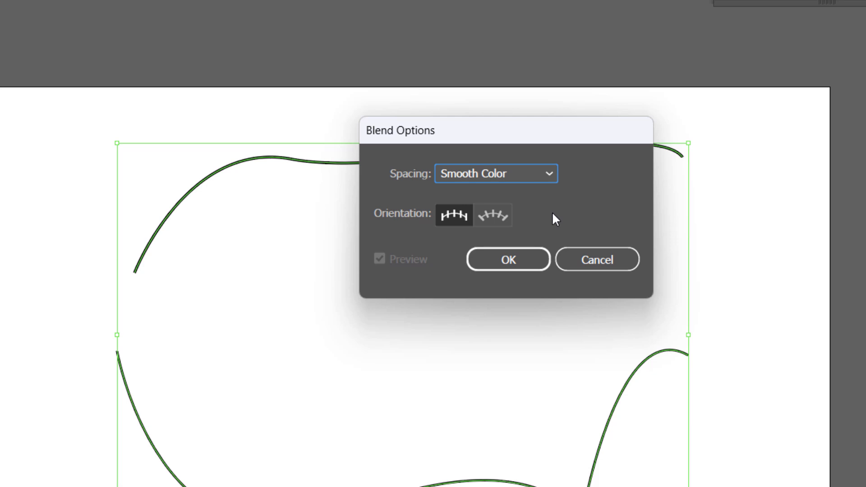
{"action": "left_click", "coordinate": [549, 178]}
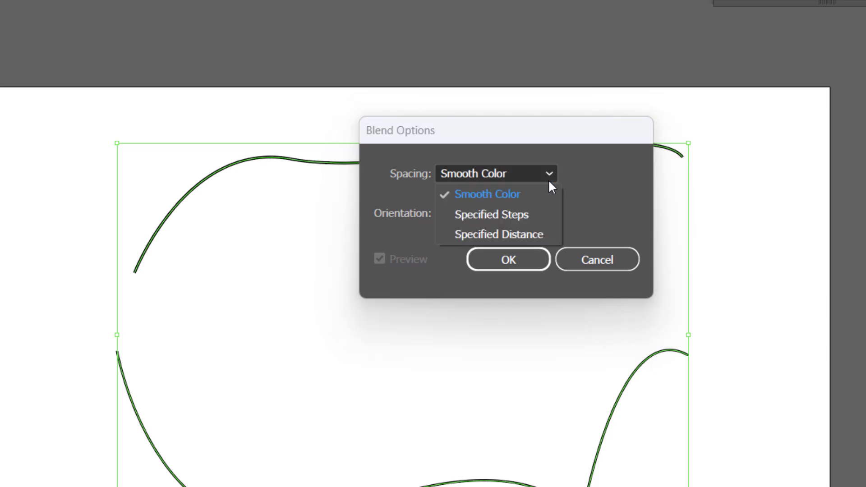
{"action": "left_click", "coordinate": [538, 219]}
{"action": "type", "text": "10"}
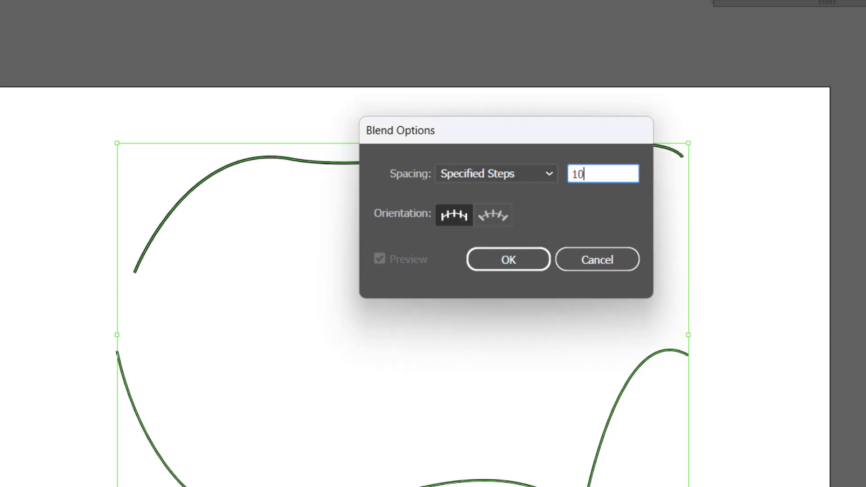
{"action": "left_click", "coordinate": [532, 259]}
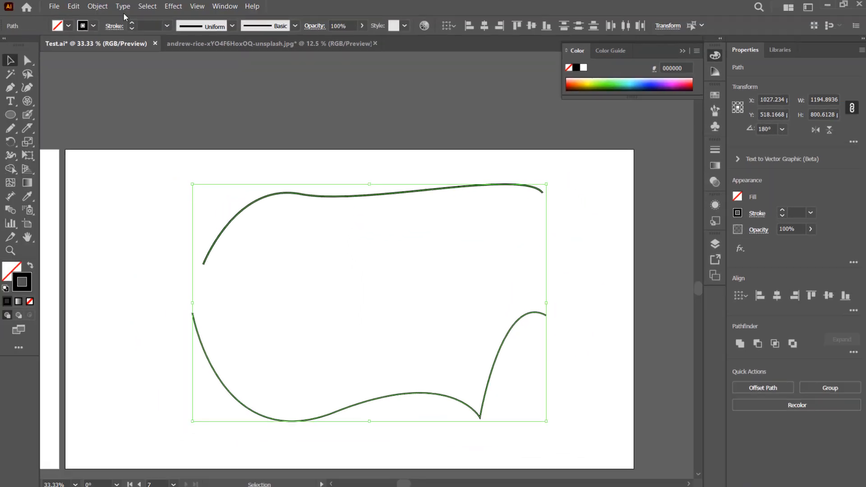
Make a blend between the two selected curves
{"action": "left_click", "coordinate": [99, 8]}
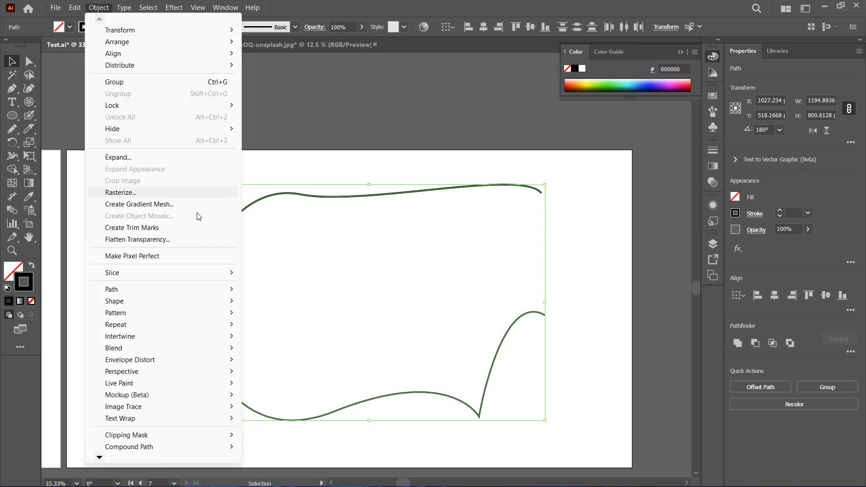
{"action": "mouse_move", "coordinate": [204, 349]}
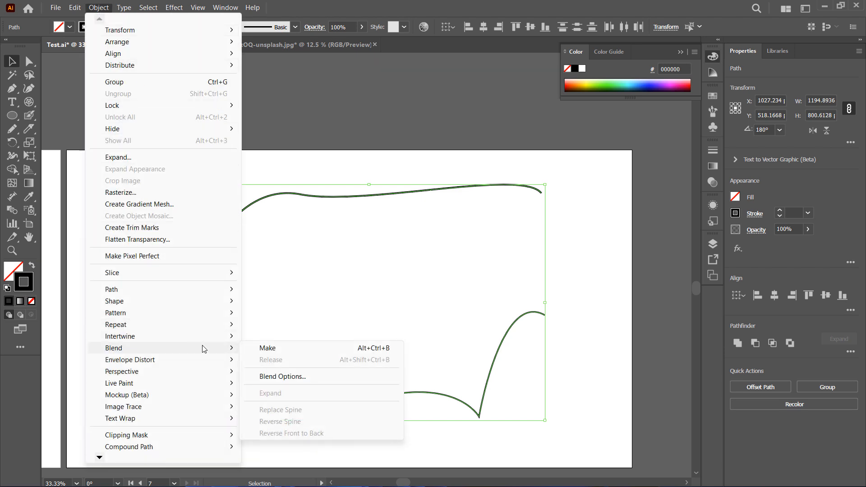
{"action": "left_click", "coordinate": [297, 350]}
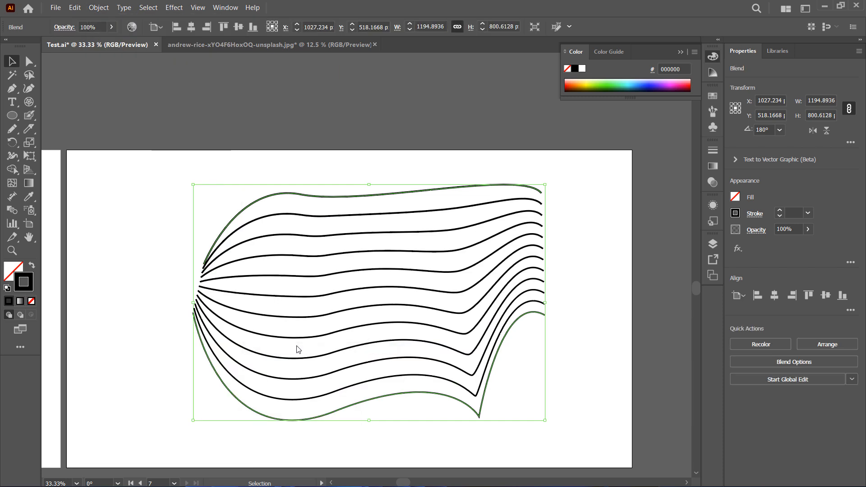
Change the blend's specified steps to 5, refresh the preview and apply the options
{"action": "left_click", "coordinate": [99, 8]}
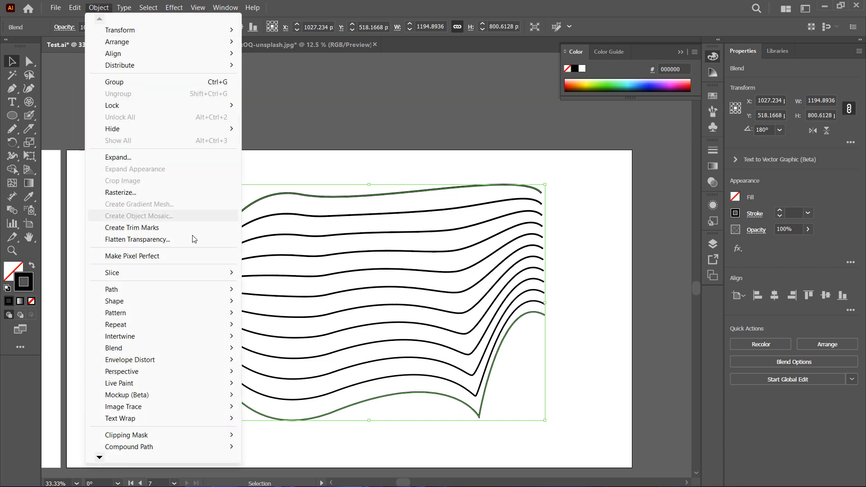
{"action": "mouse_move", "coordinate": [183, 349]}
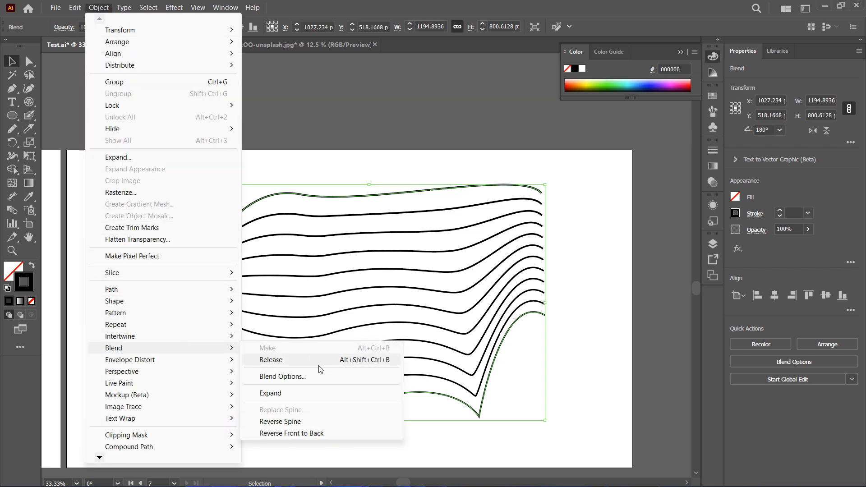
{"action": "left_click", "coordinate": [323, 376]}
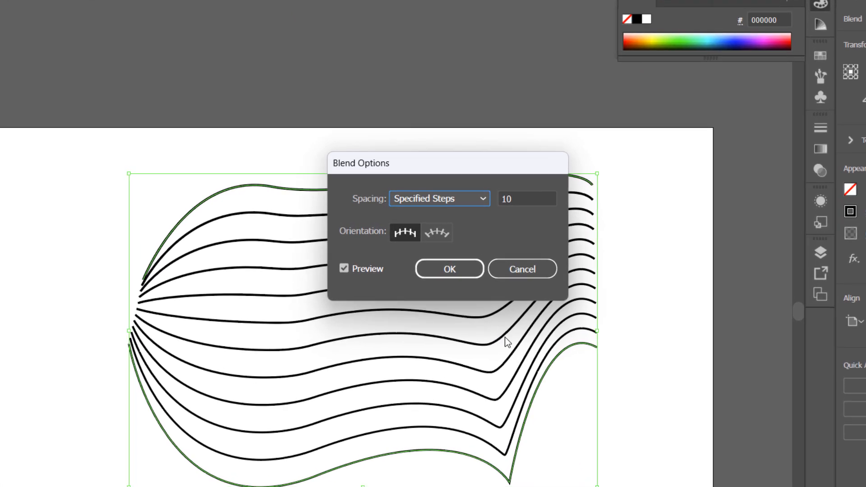
{"action": "left_click", "coordinate": [494, 198]}
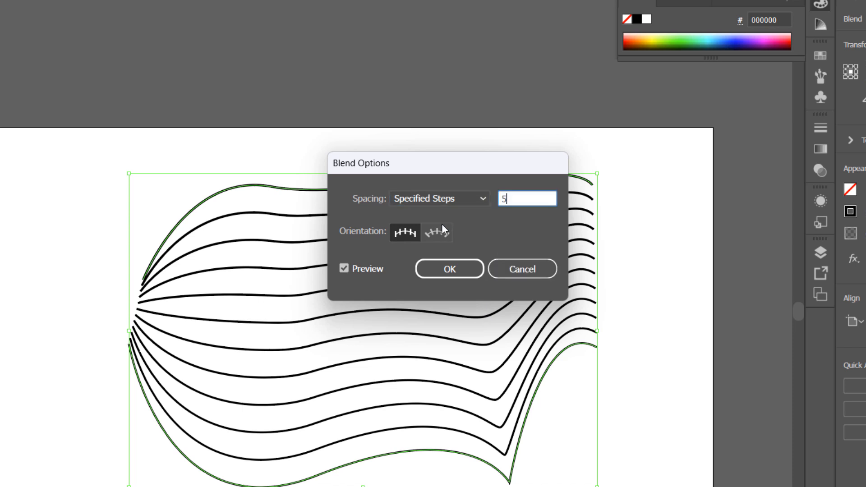
{"action": "left_click", "coordinate": [370, 267]}
{"action": "left_click", "coordinate": [369, 268]}
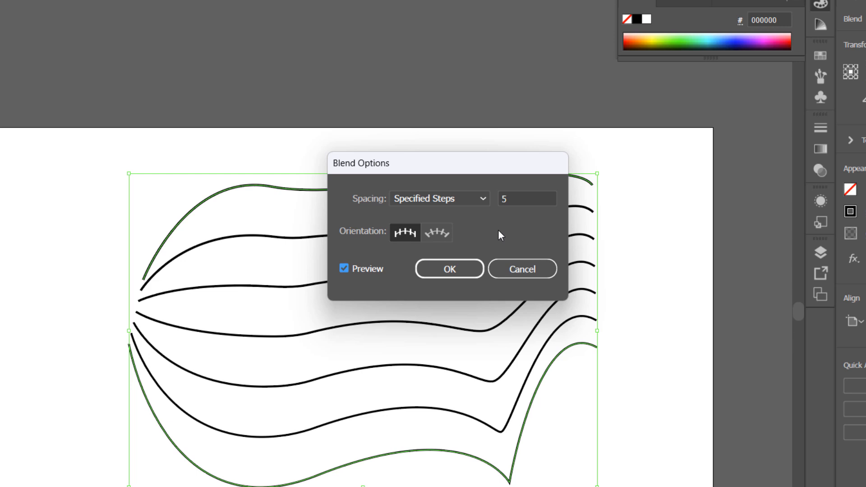
{"action": "key", "text": "Return"}
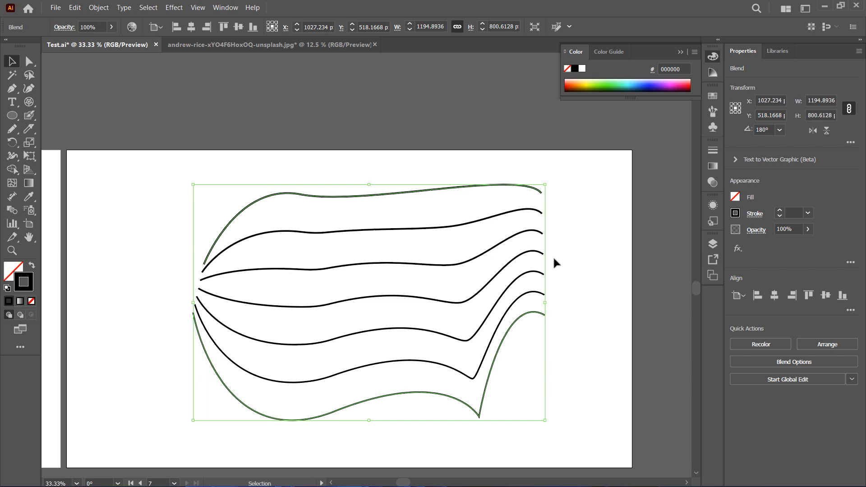
Expand the blend into separate paths, with object, fill and stroke all included
{"action": "left_click", "coordinate": [99, 14]}
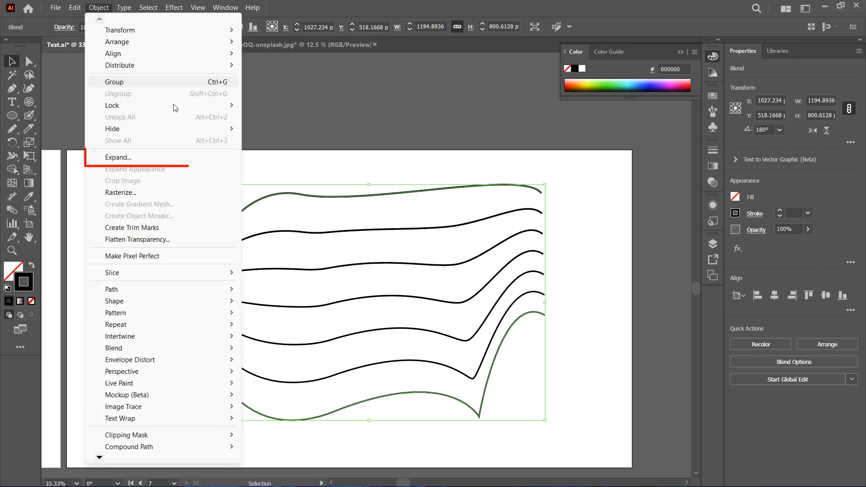
{"action": "left_click", "coordinate": [177, 158]}
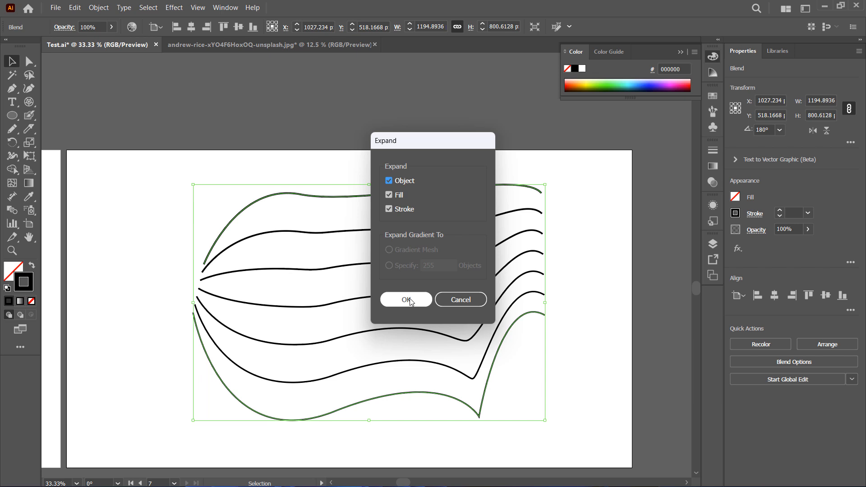
{"action": "left_click", "coordinate": [409, 301]}
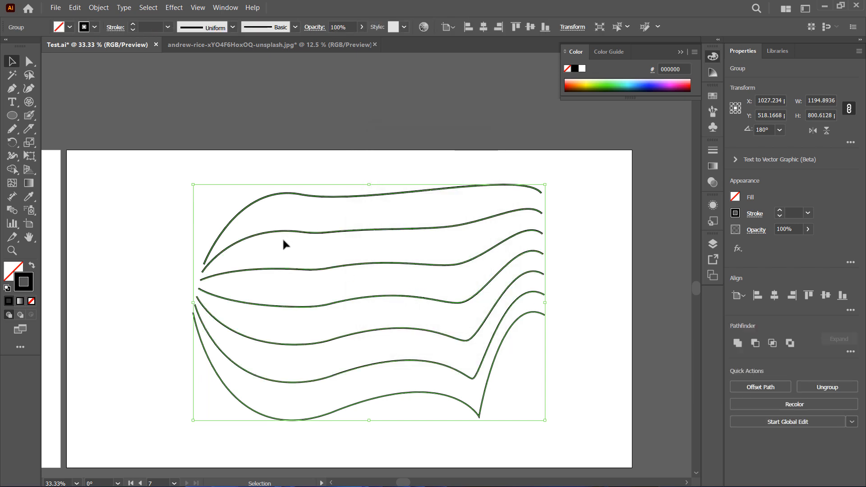
Reshape the outer lines: raise the top line's middle anchor about 37 px, adjust its handle, and move the bottom line's corner handle and end anchor
{"action": "left_click", "coordinate": [35, 67]}
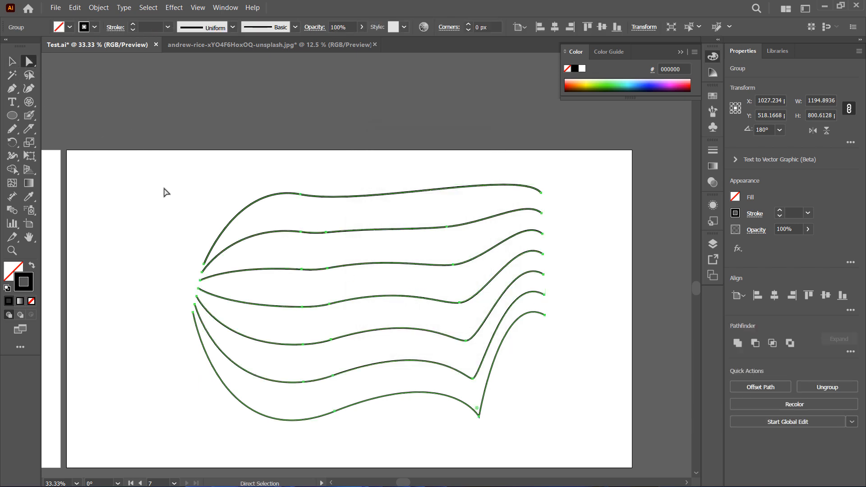
{"action": "left_click", "coordinate": [300, 195]}
{"action": "left_click_drag", "start_coordinate": [302, 199], "coordinate": [302, 188]}
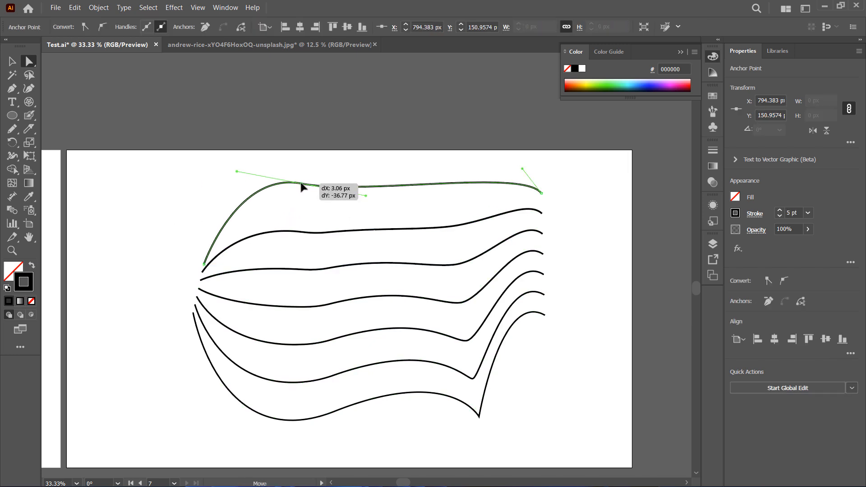
{"action": "left_click_drag", "start_coordinate": [366, 196], "coordinate": [356, 212]}
{"action": "left_click", "coordinate": [480, 417]}
{"action": "left_click_drag", "start_coordinate": [450, 365], "coordinate": [439, 401]}
{"action": "left_click_drag", "start_coordinate": [545, 315], "coordinate": [556, 333]}
Select all the lines and give the group a near-black fill and a white stroke
{"action": "left_click", "coordinate": [11, 59]}
{"action": "left_click_drag", "start_coordinate": [143, 163], "coordinate": [585, 447]}
{"action": "double_click", "coordinate": [13, 271]}
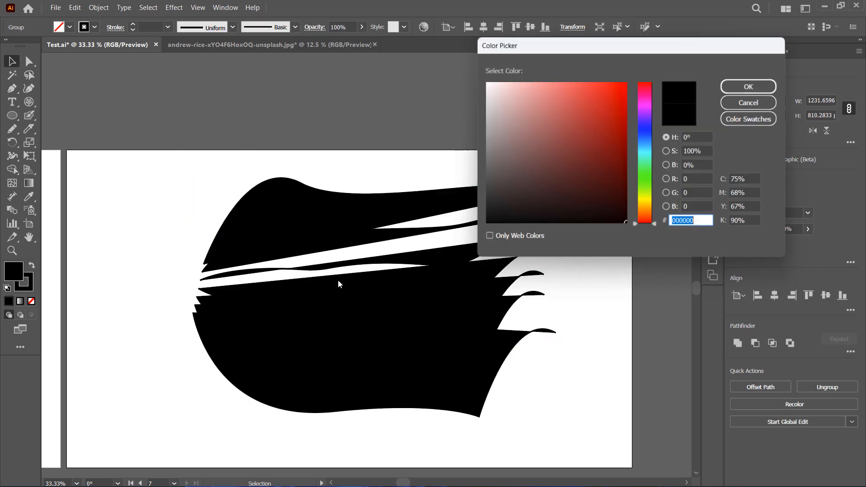
{"action": "mouse_move", "coordinate": [588, 124]}
{"action": "left_mouse_down"}
{"action": "mouse_move", "coordinate": [602, 209]}
{"action": "mouse_move", "coordinate": [610, 180]}
{"action": "mouse_move", "coordinate": [534, 176]}
{"action": "mouse_move", "coordinate": [515, 243]}
{"action": "left_mouse_up"}
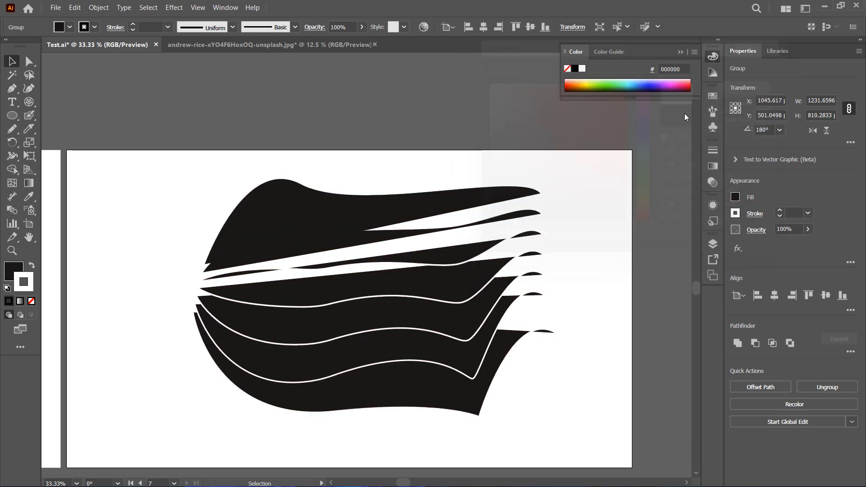
{"action": "left_click", "coordinate": [582, 236]}
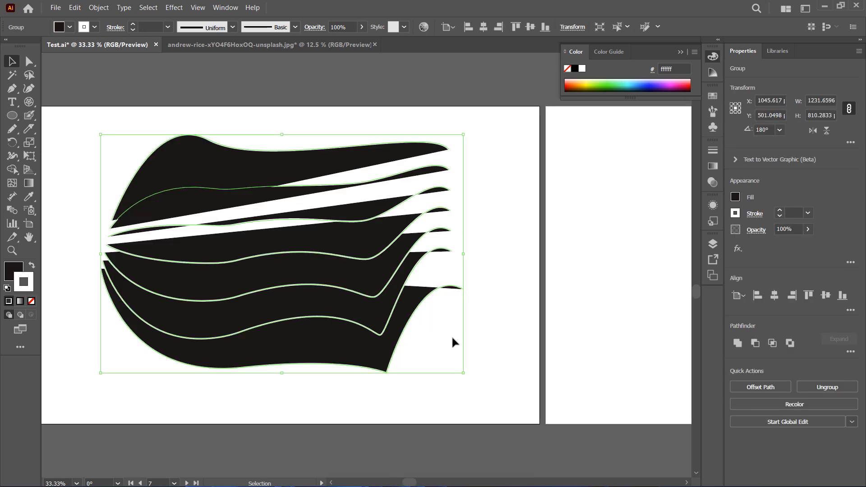
Scale the group proportionally to about 559 px wide and place a copy directly below it
{"action": "left_click_drag", "start_coordinate": [464, 373], "coordinate": [267, 255]}
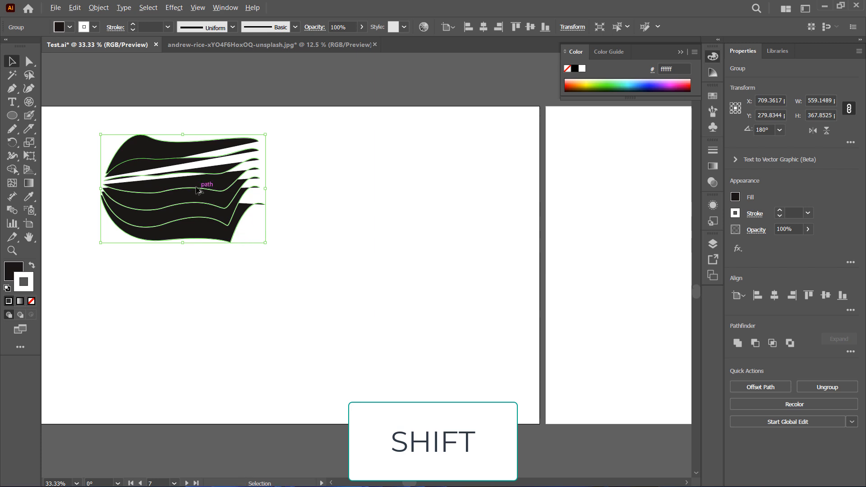
{"action": "left_click_drag", "start_coordinate": [197, 207], "coordinate": [198, 327]}
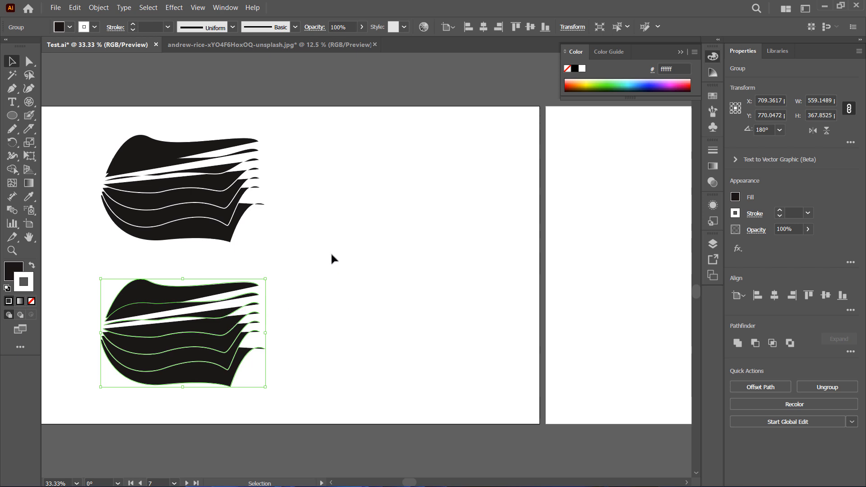
Apply a Bulge warp envelope to the lower copy with 25% horizontal bend, 100% horizontal distortion and 2% vertical distortion
{"action": "left_click", "coordinate": [99, 8]}
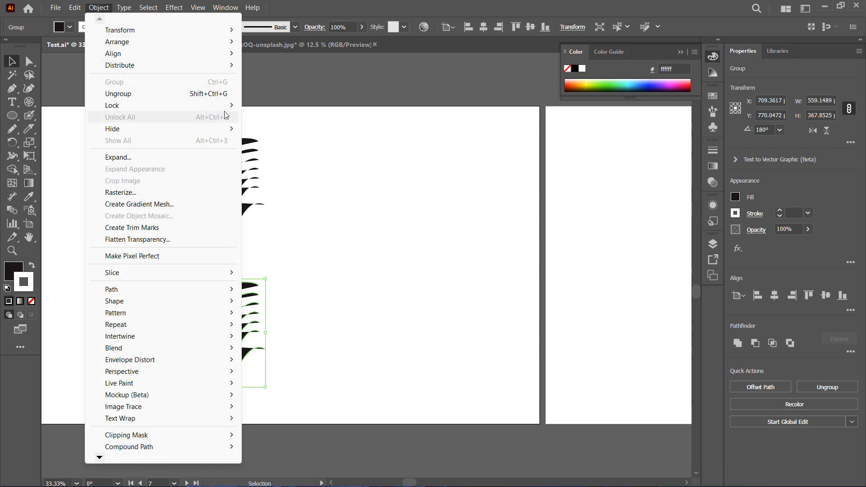
{"action": "mouse_move", "coordinate": [174, 364]}
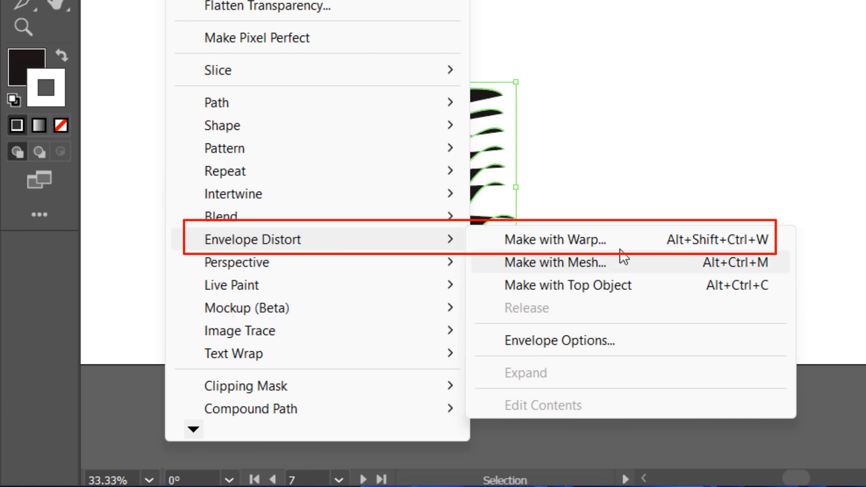
{"action": "left_click", "coordinate": [632, 248]}
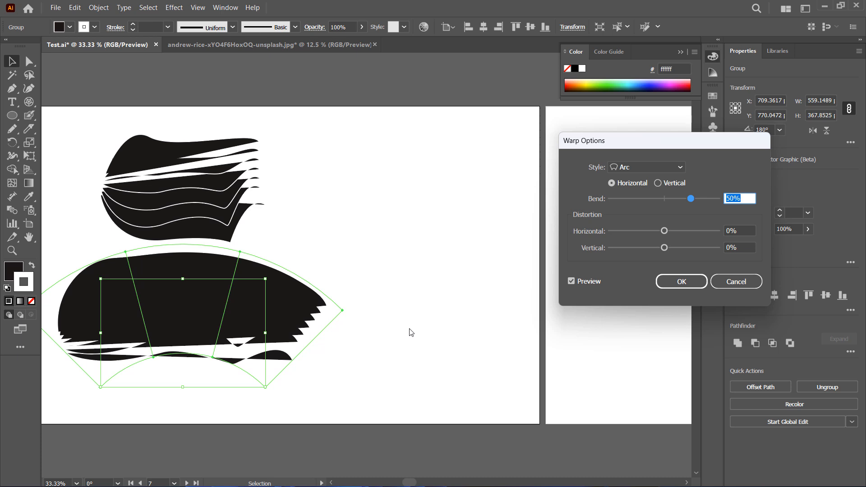
{"action": "left_click", "coordinate": [647, 167]}
{"action": "left_click", "coordinate": [648, 232]}
{"action": "left_click_drag", "start_coordinate": [691, 199], "coordinate": [698, 231]}
{"action": "left_click_drag", "start_coordinate": [664, 248], "coordinate": [718, 231]}
{"action": "left_click", "coordinate": [661, 281]}
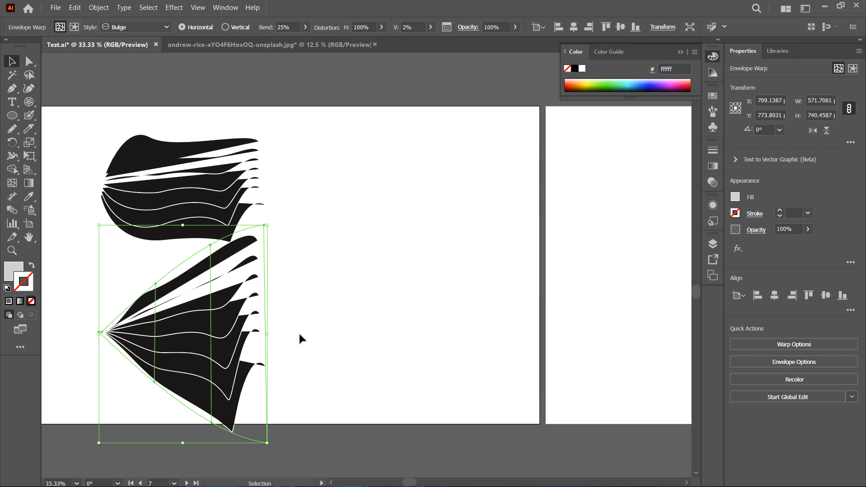
Make a new pattern from the warped artwork and dismiss the swatch notice
{"action": "left_click", "coordinate": [97, 7]}
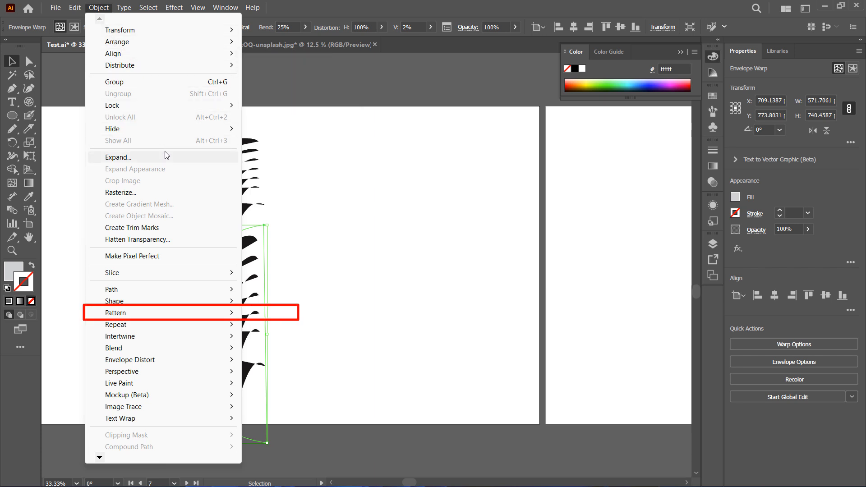
{"action": "mouse_move", "coordinate": [158, 312]}
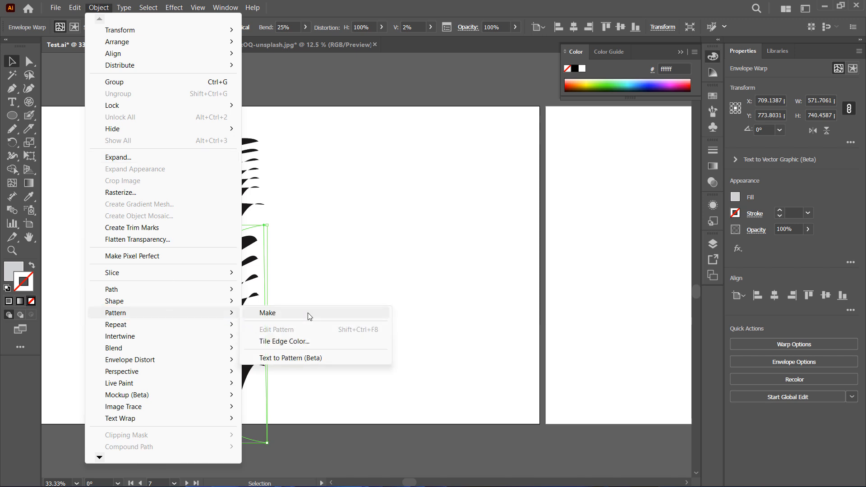
{"action": "left_click", "coordinate": [309, 316]}
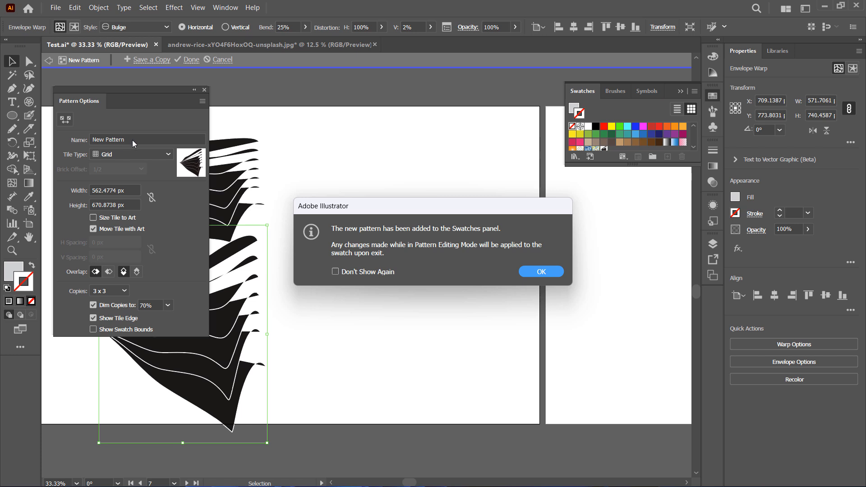
{"action": "left_click", "coordinate": [542, 272]}
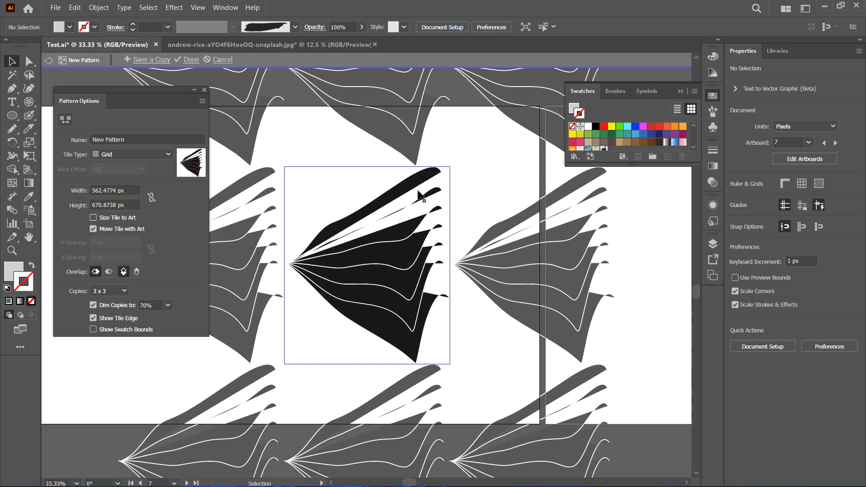
Append Test to the pattern's name and finish pattern editing
{"action": "left_click", "coordinate": [148, 138]}
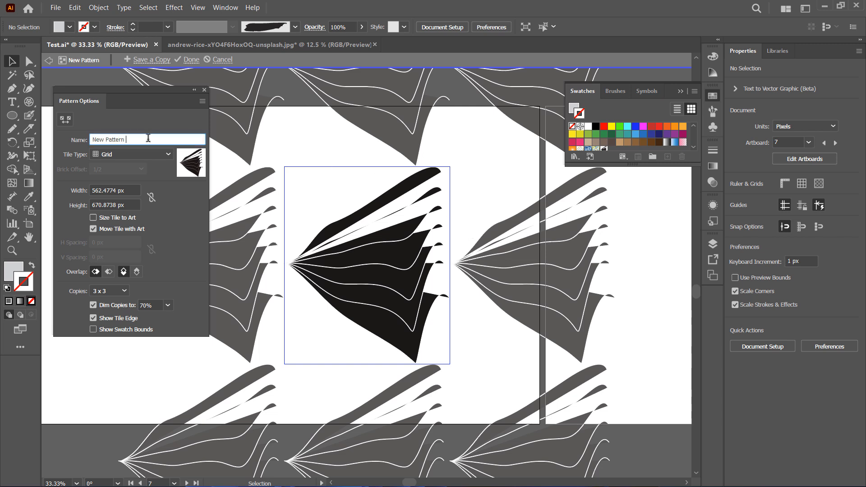
{"action": "type", "text": "Test"}
{"action": "left_click", "coordinate": [198, 64]}
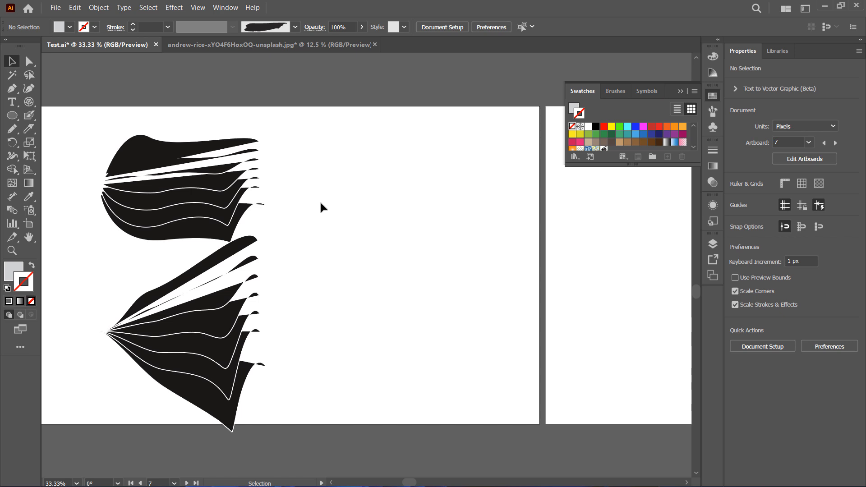
Draw a circle about 666 px wide on artboard 8 and give it a 30 pt stroke using the new pattern
{"action": "left_click", "coordinate": [30, 238]}
{"action": "scroll", "coordinate": [285, 269], "scroll_direction": "right", "scroll_amount": 10}
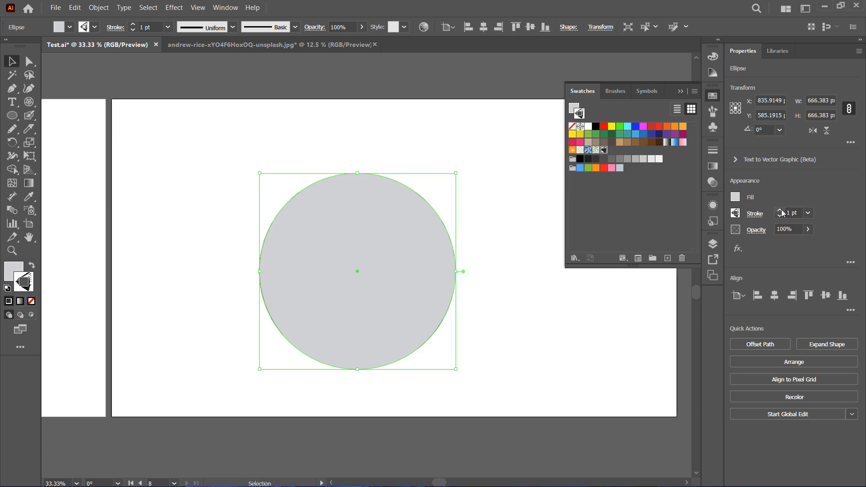
{"action": "left_click", "coordinate": [781, 210]}
{"action": "left_click", "coordinate": [781, 210]}
{"action": "left_click", "coordinate": [781, 210]}
{"action": "left_click", "coordinate": [781, 210]}
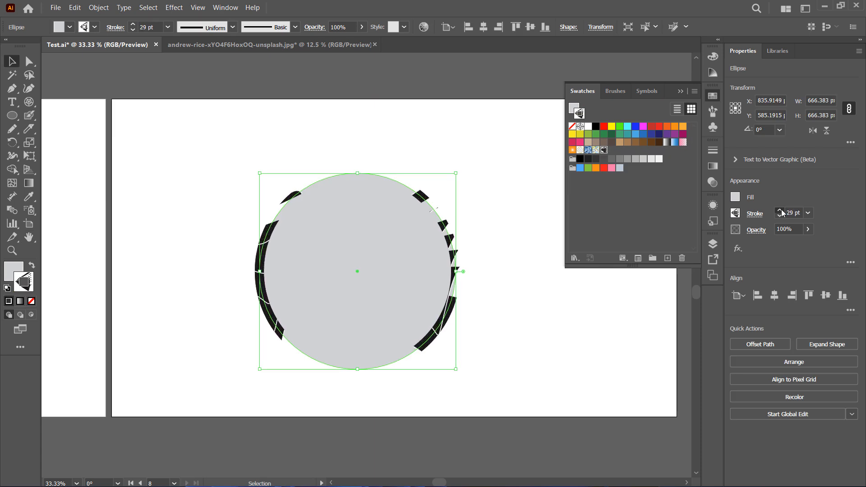
Fill the circle with the new pattern swatch and reduce its stroke to 20 pt
{"action": "left_click", "coordinate": [20, 265]}
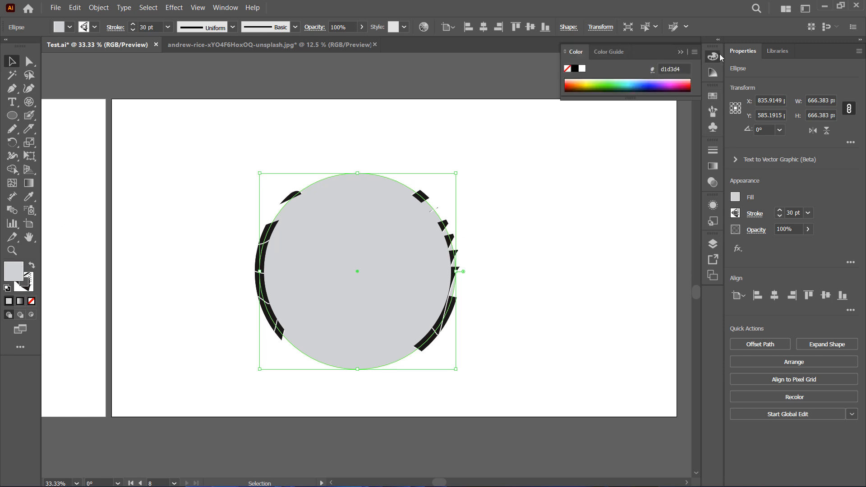
{"action": "left_click", "coordinate": [713, 96]}
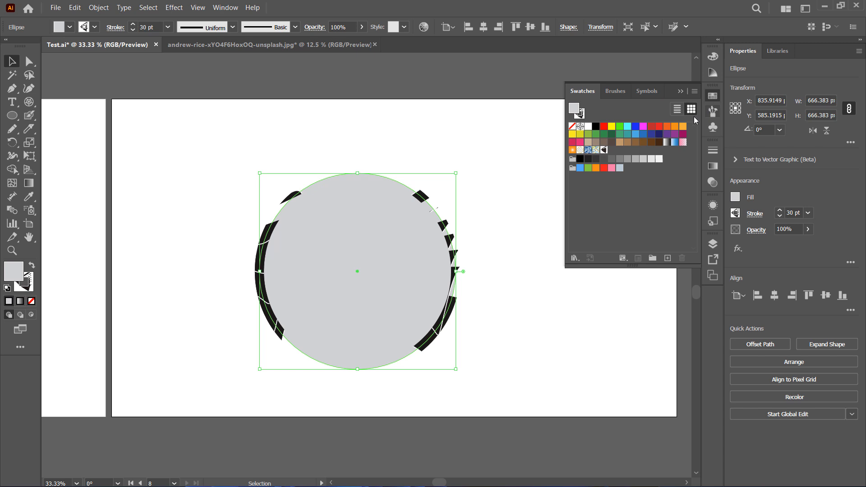
{"action": "left_click", "coordinate": [604, 151]}
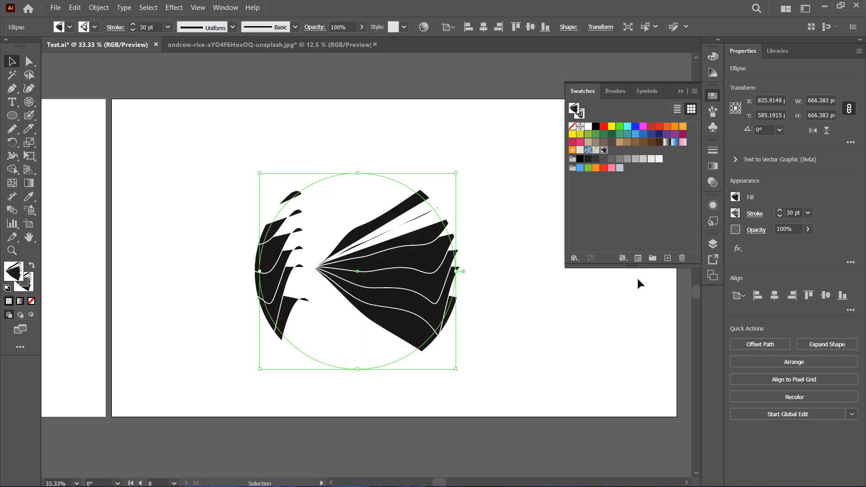
{"action": "left_click", "coordinate": [779, 216]}
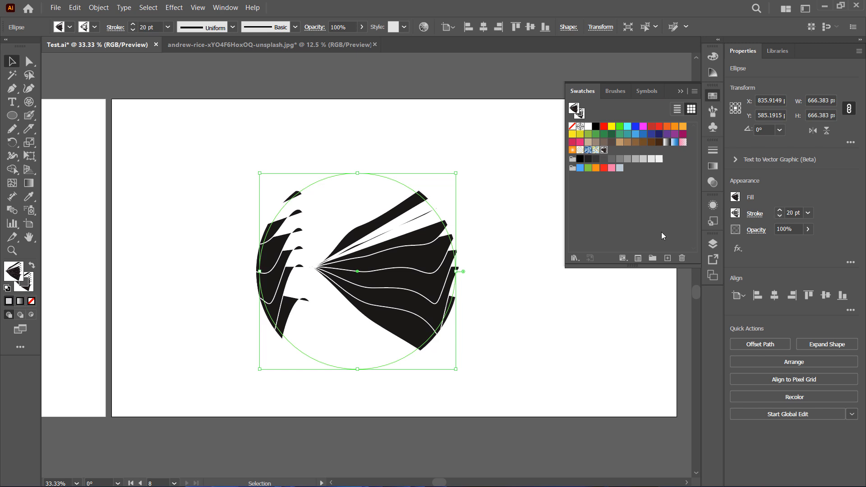
{"action": "left_click", "coordinate": [211, 199]}
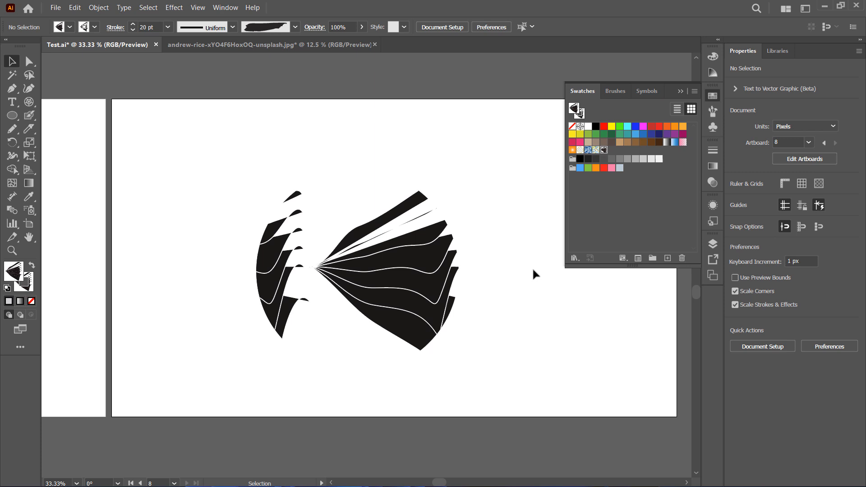
Enlarge the patterned circle proportionally to about 680 px wide and deselect it
{"action": "left_click", "coordinate": [452, 312]}
{"action": "mouse_move", "coordinate": [456, 368]}
{"action": "left_mouse_down"}
{"action": "mouse_move", "coordinate": [450, 351]}
{"action": "mouse_move", "coordinate": [434, 353]}
{"action": "mouse_move", "coordinate": [412, 337]}
{"action": "mouse_move", "coordinate": [460, 374]}
{"action": "left_mouse_up"}
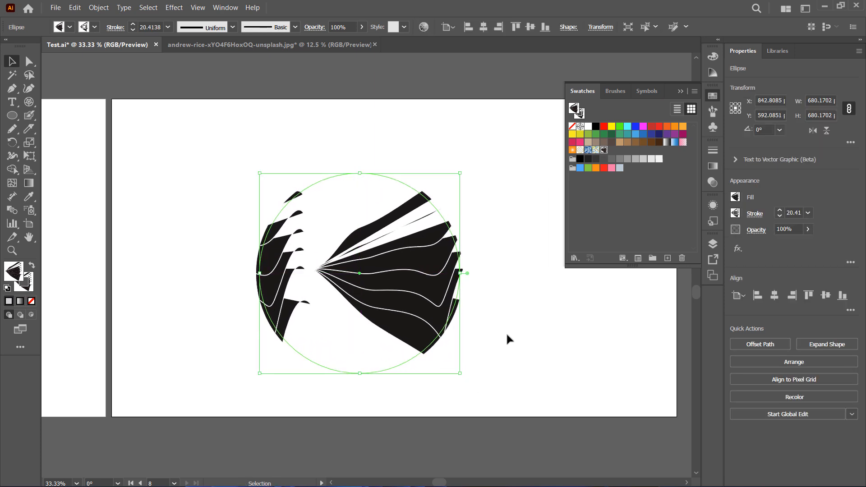
{"action": "left_click", "coordinate": [512, 330]}
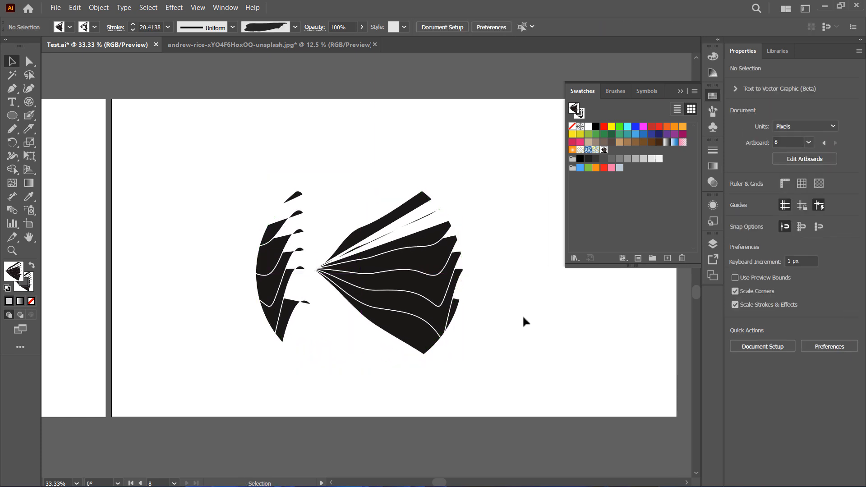